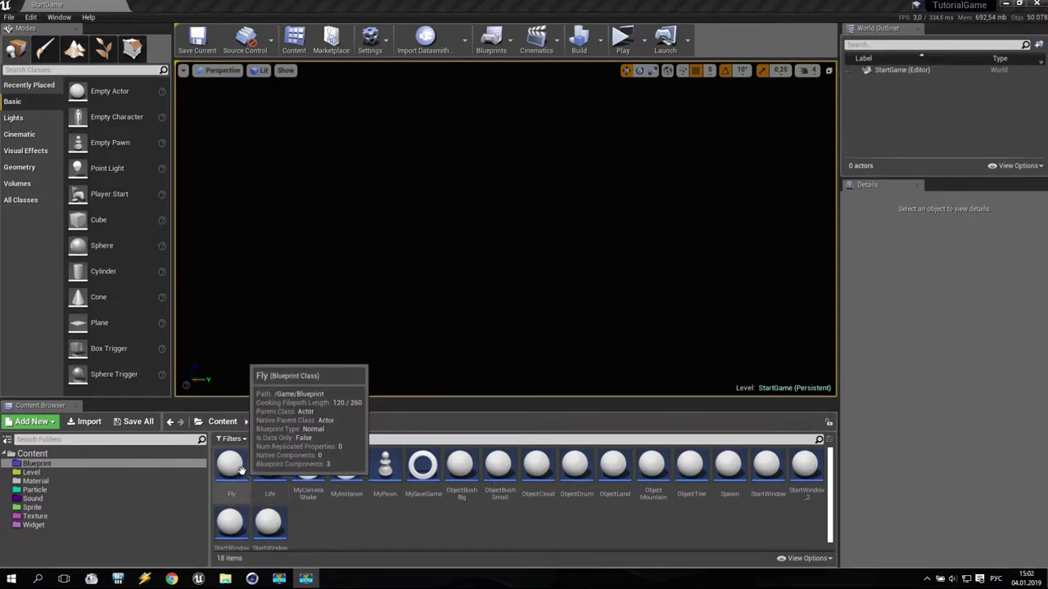
# - Open the StartWindow blueprint, examine its land and bush sprites and the Set Velocity in Local Space node, and close it
pyautogui.doubleClick(766, 480)
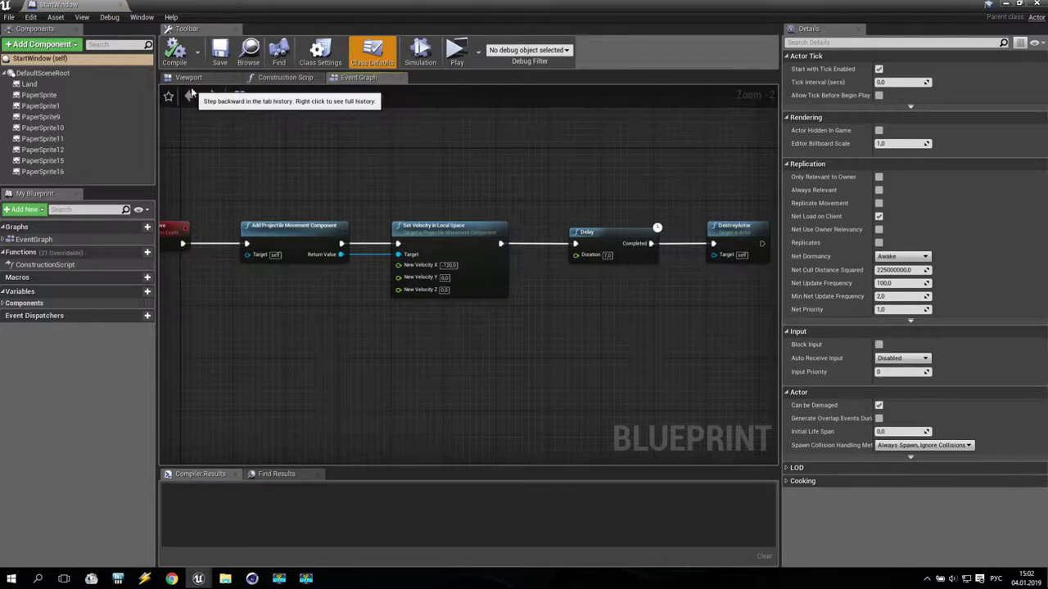
pyautogui.click(120, 6)
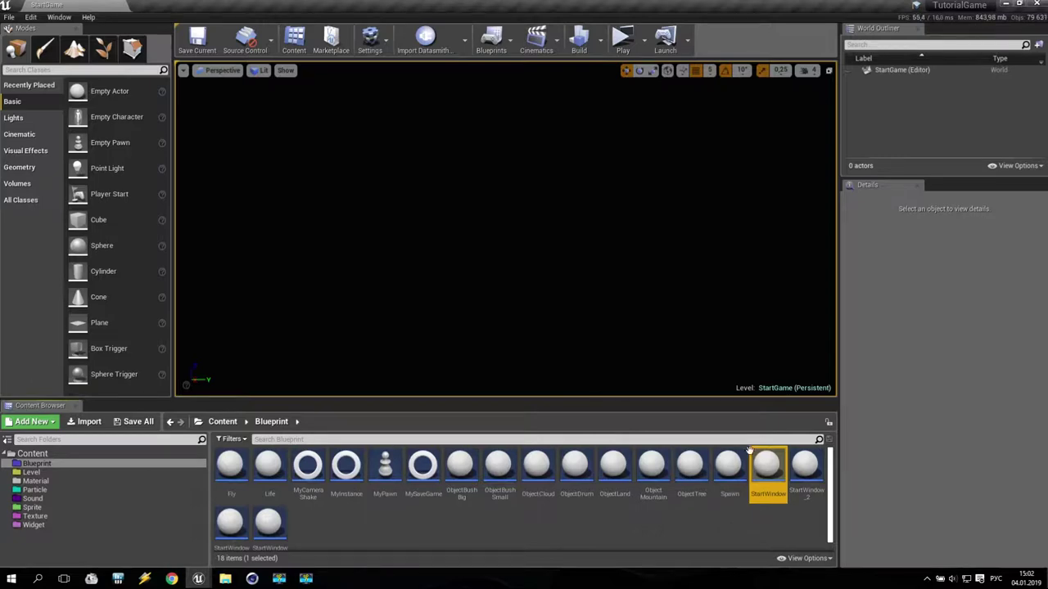
pyautogui.doubleClick(763, 494)
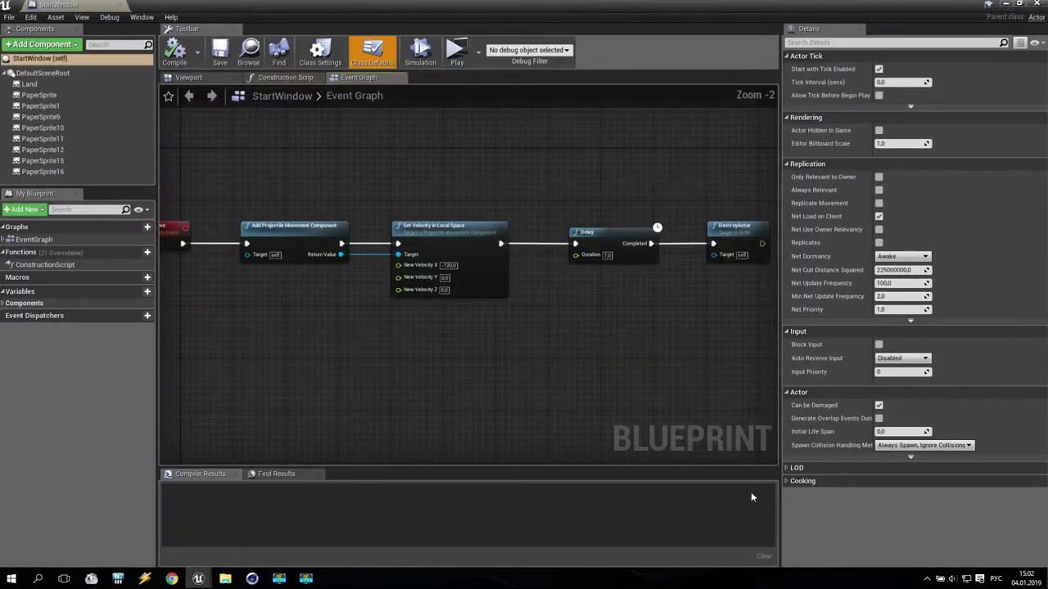
pyautogui.click(189, 77)
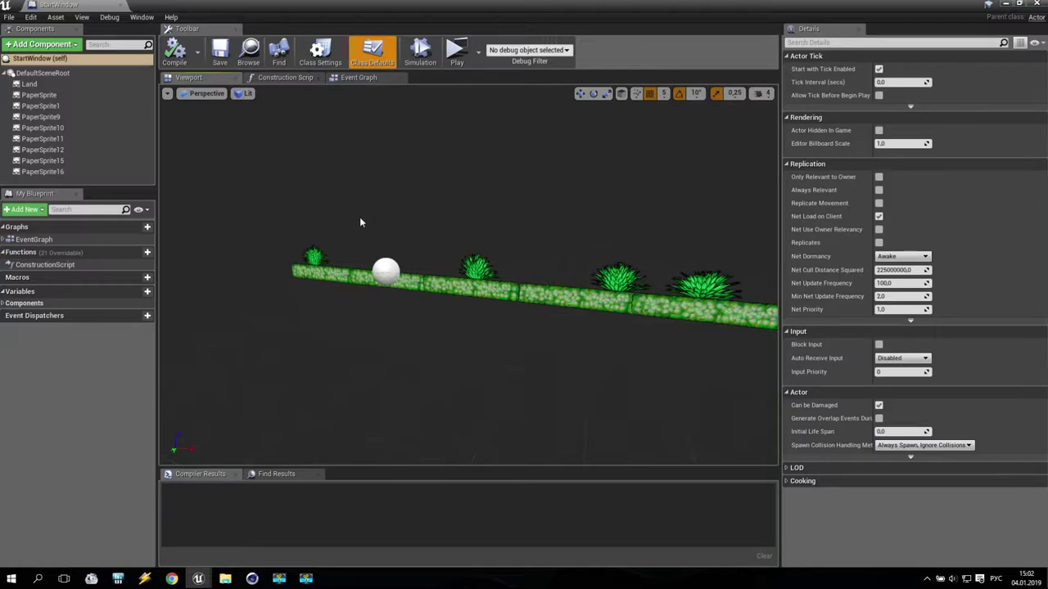
pyautogui.click(366, 79)
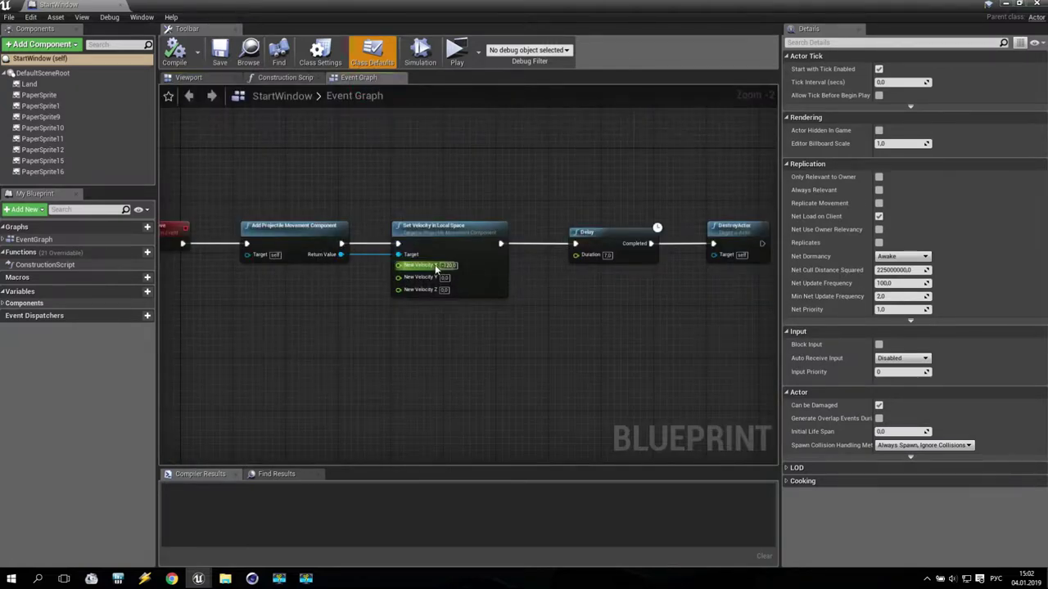
pyautogui.click(121, 6)
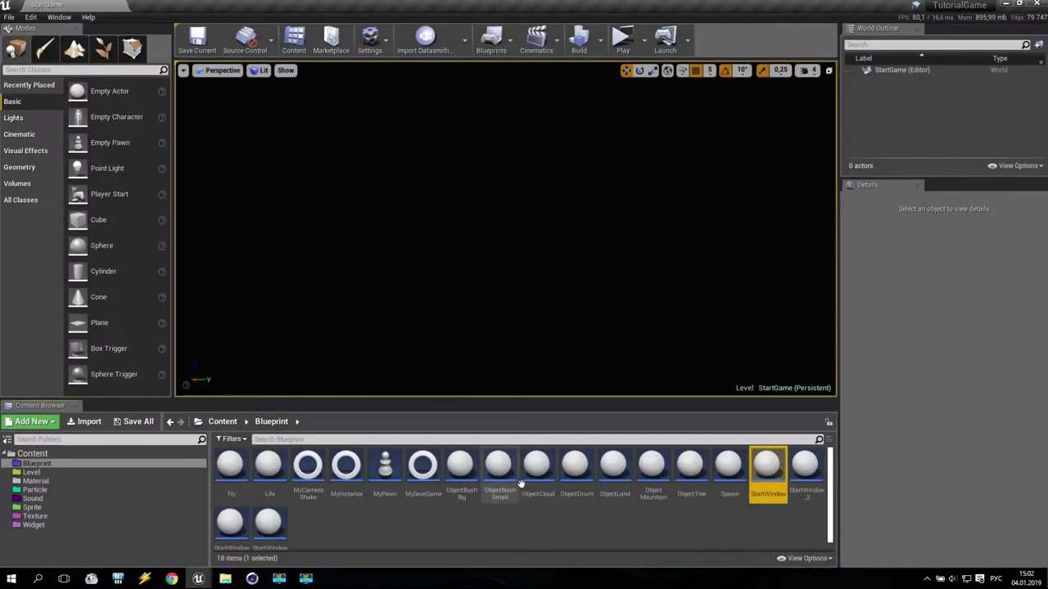
pyautogui.click(806, 473)
pyautogui.click(200, 516)
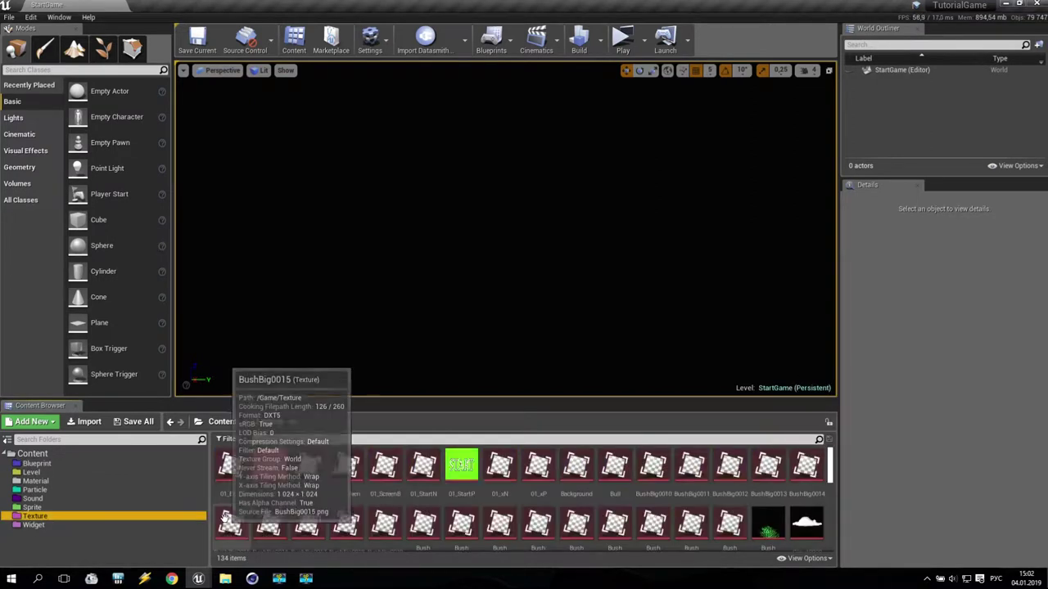
pyautogui.click(37, 464)
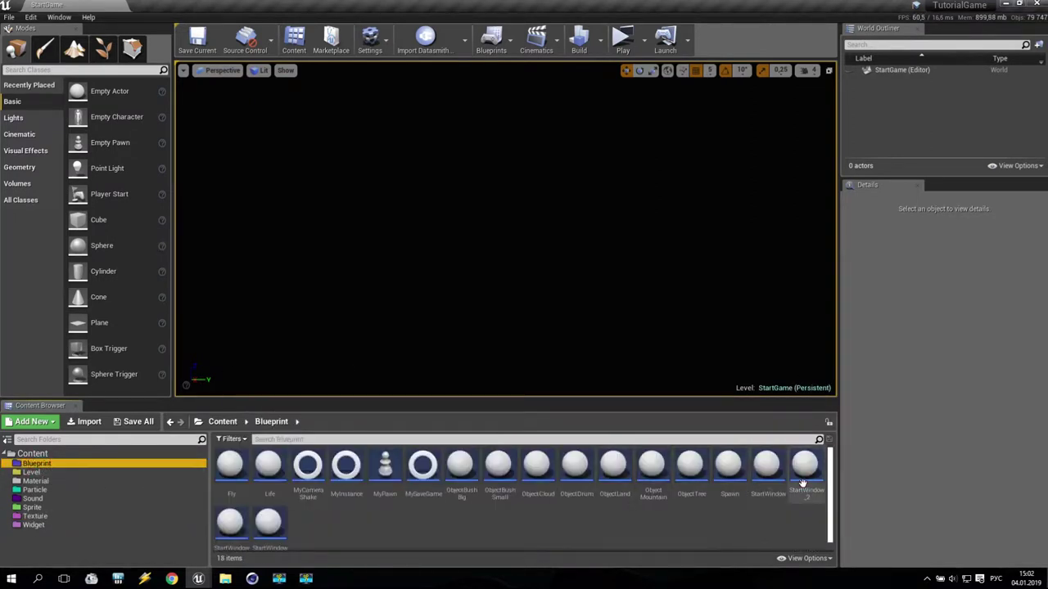
pyautogui.click(269, 522)
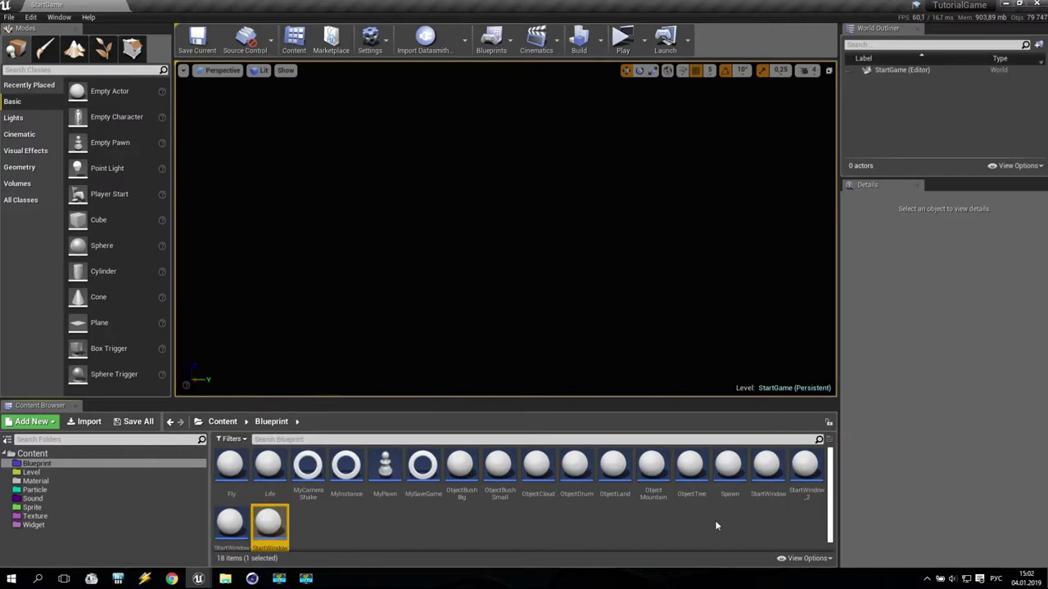
# - Reopen the StartWindow blueprint to compare its ground-layer sprites with the New Velocity X setting in its event graph
pyautogui.doubleClick(760, 481)
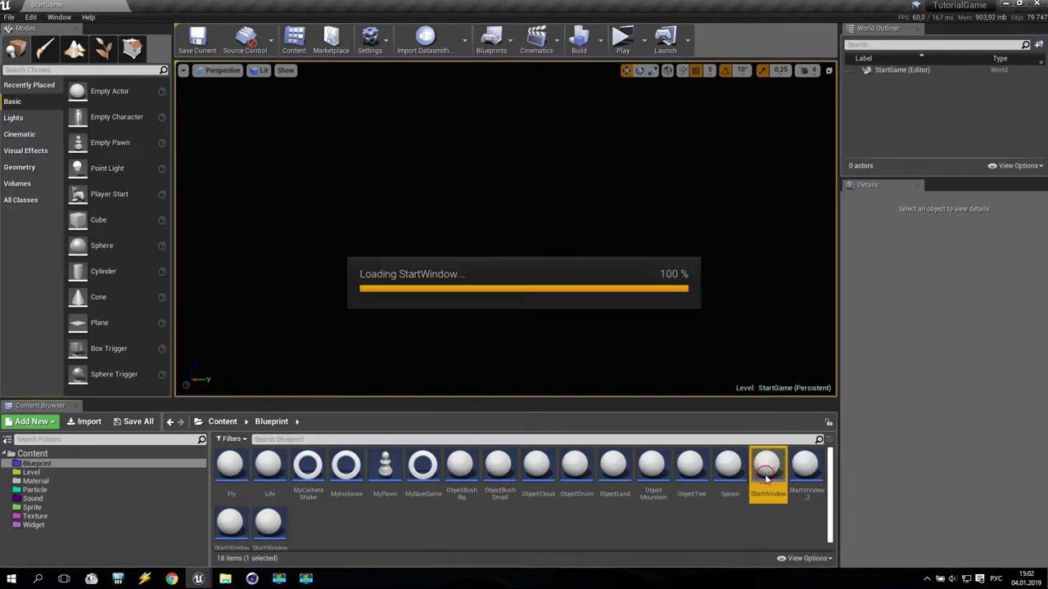
pyautogui.click(188, 77)
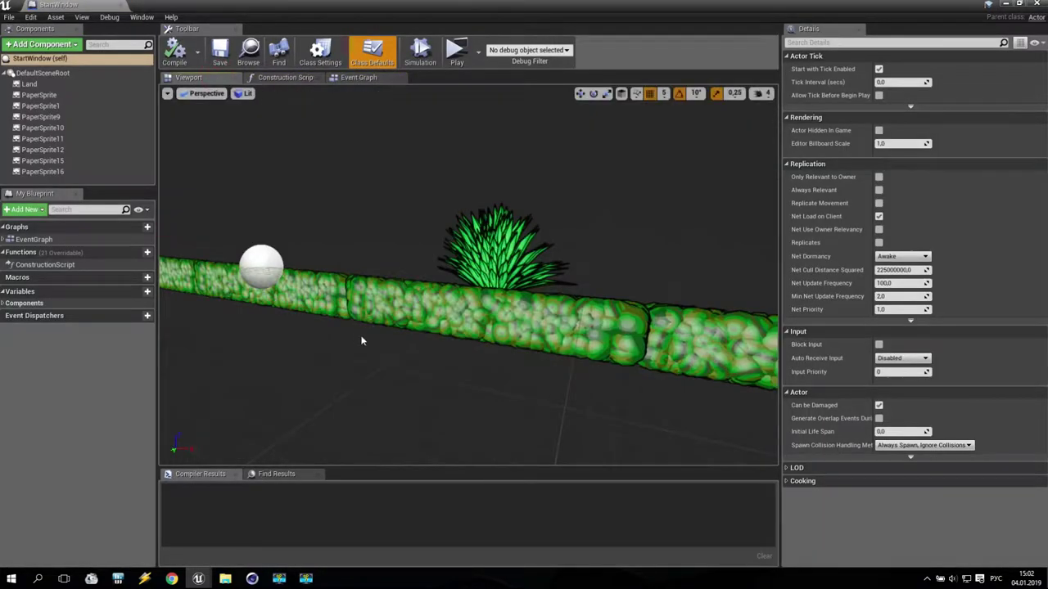
pyautogui.click(358, 76)
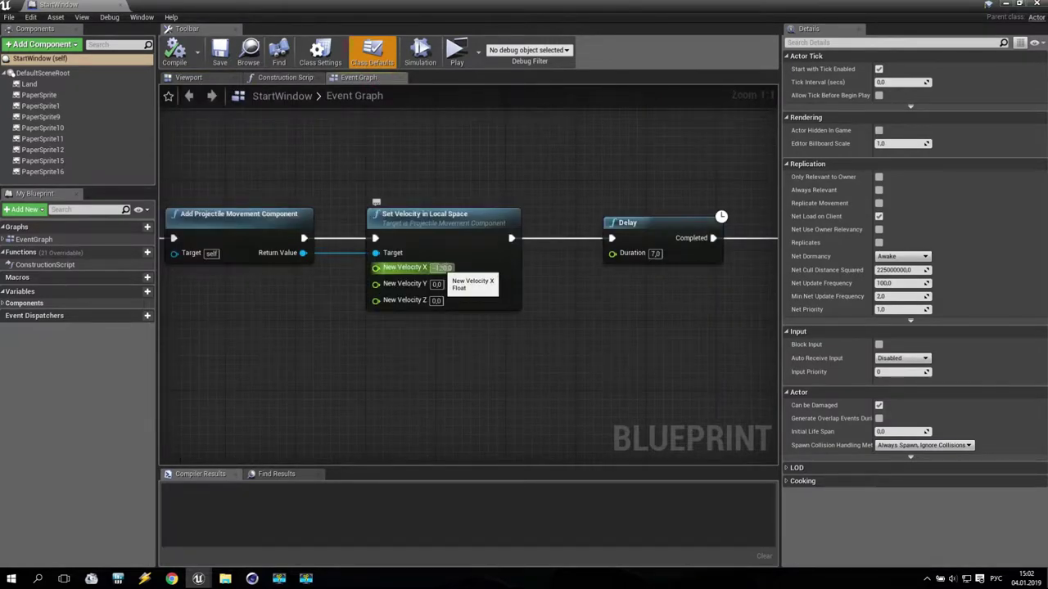
pyautogui.scroll(-1, 442, 270)
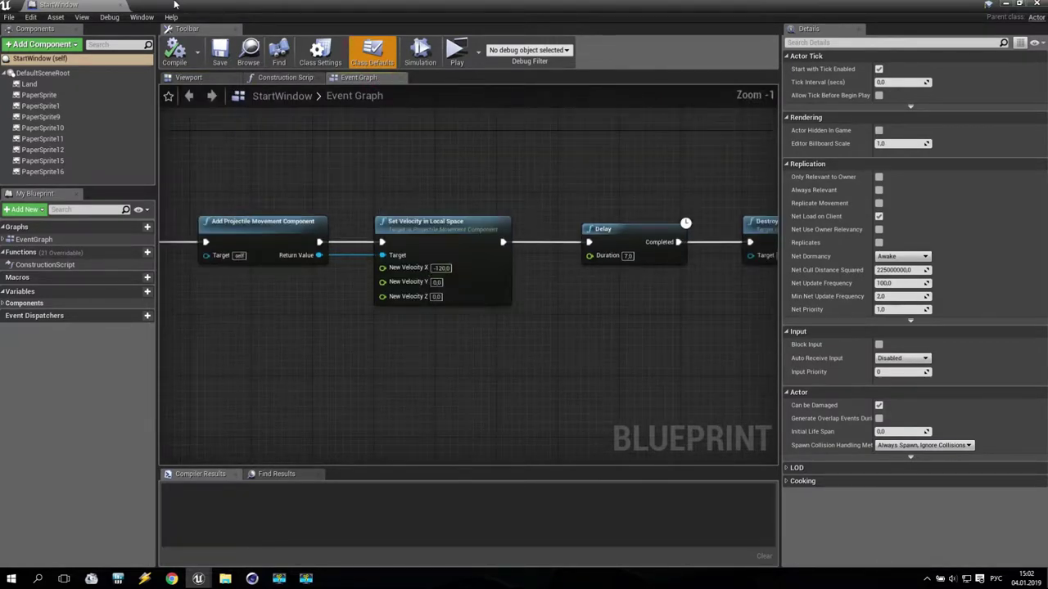
pyautogui.click(120, 7)
# - Examine the tree sprites and the New Velocity X setting in the event graph of the StartWindow_2 blueprint
pyautogui.doubleClick(809, 467)
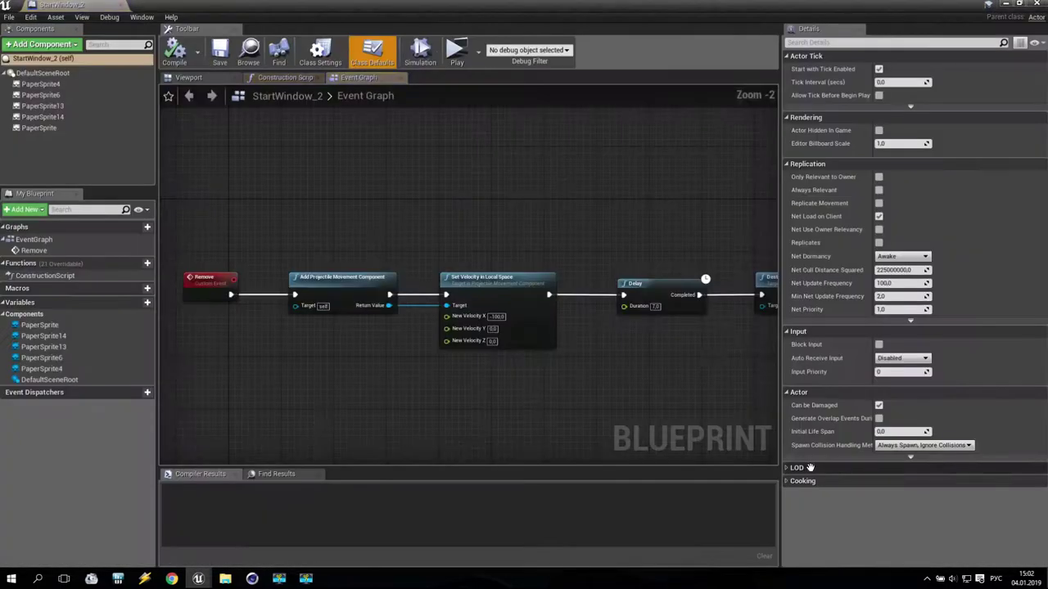
pyautogui.click(189, 78)
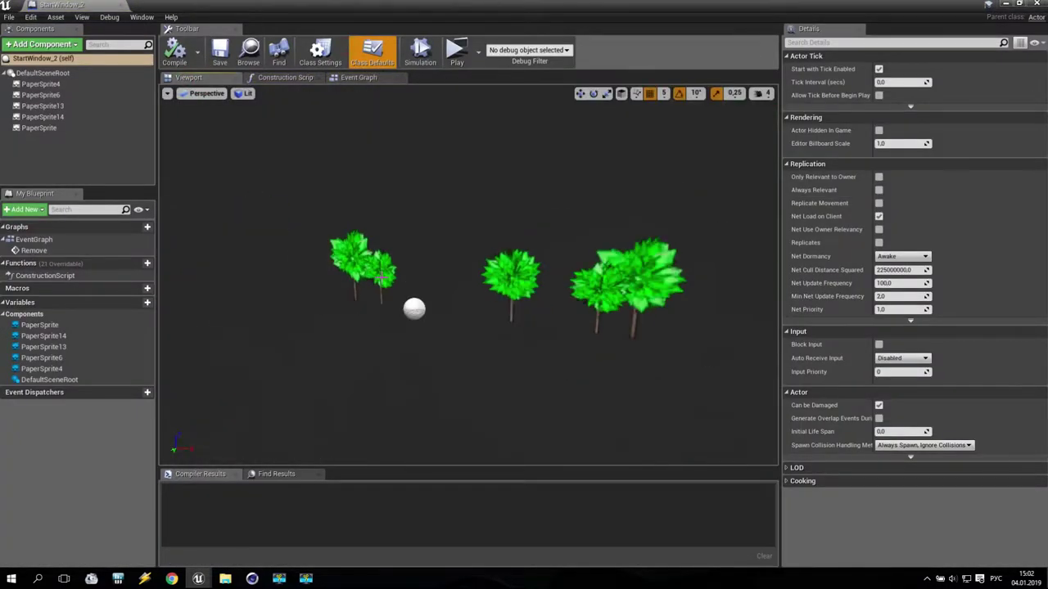
pyautogui.click(357, 78)
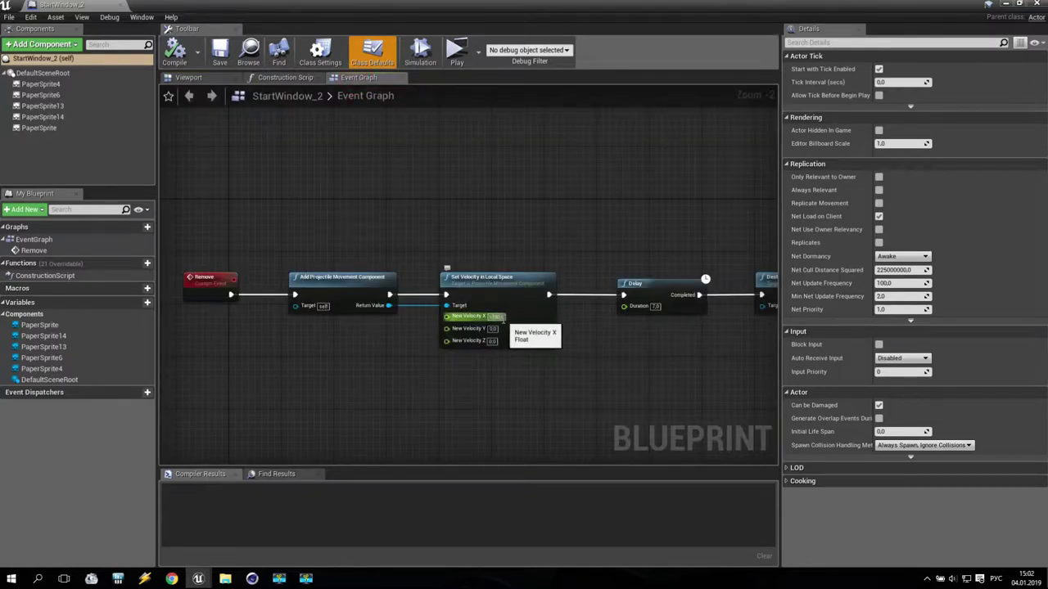
pyautogui.click(135, 10)
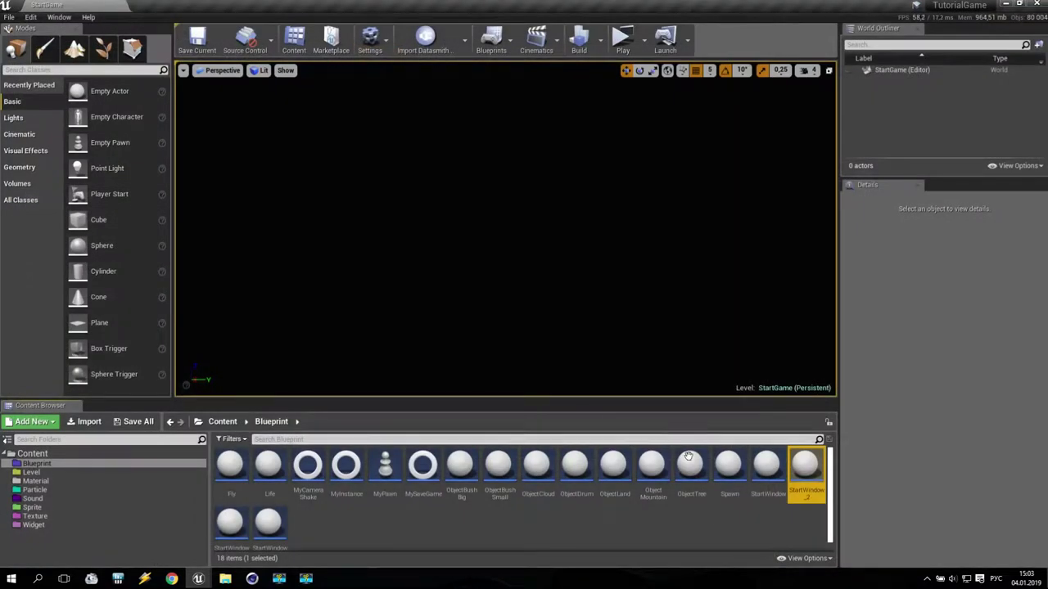
# - Examine the mountain sprites in StartWindow_3 and the cloud sprites in StartWindow_4, along with each blueprint's movement graph
pyautogui.doubleClick(230, 521)
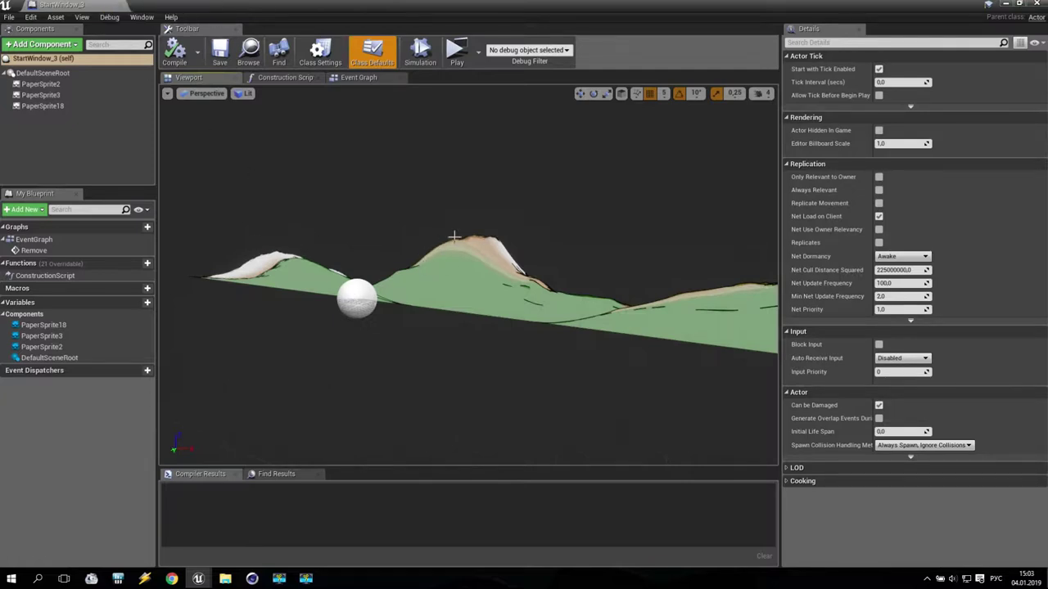
pyautogui.click(358, 77)
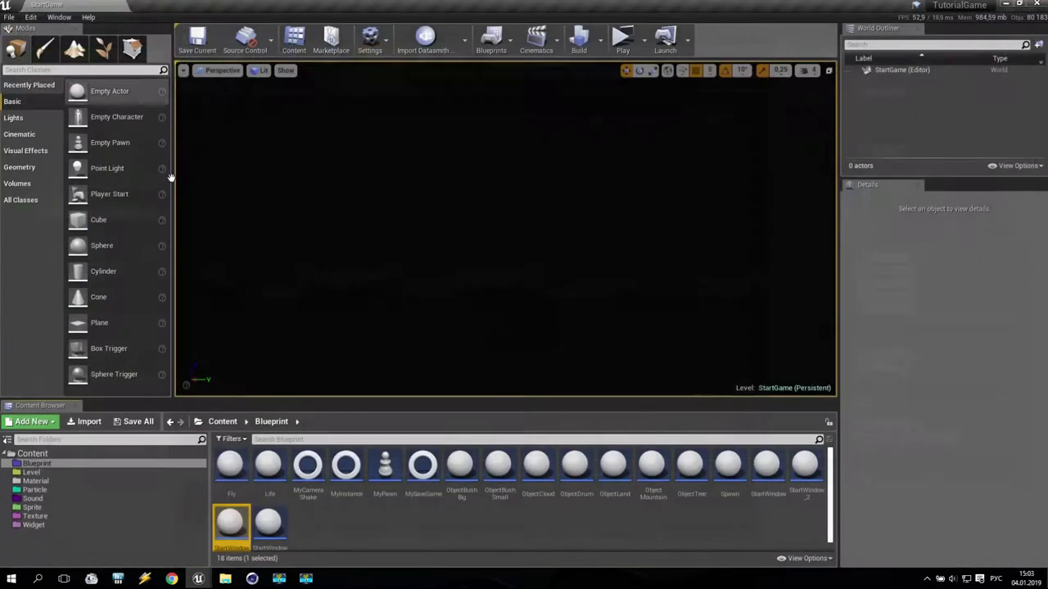
pyautogui.doubleClick(269, 524)
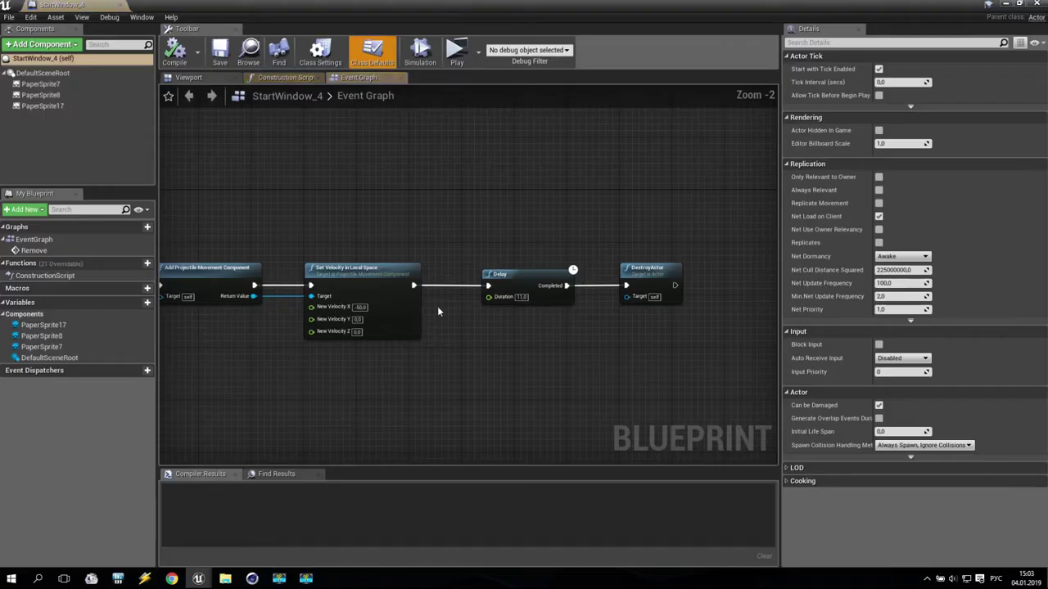
pyautogui.click(188, 77)
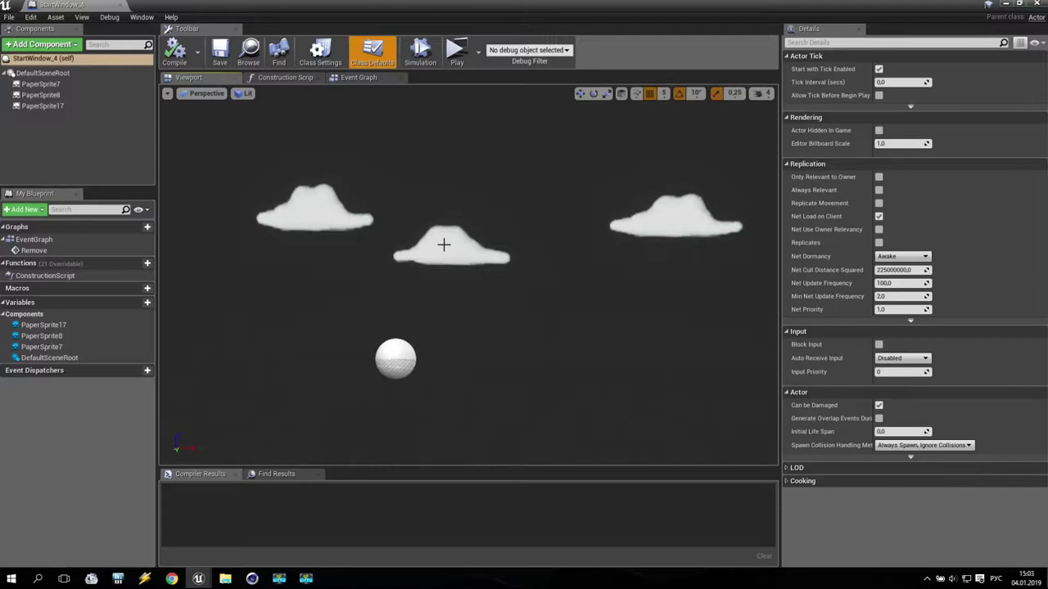
pyautogui.scroll(3, 443, 244)
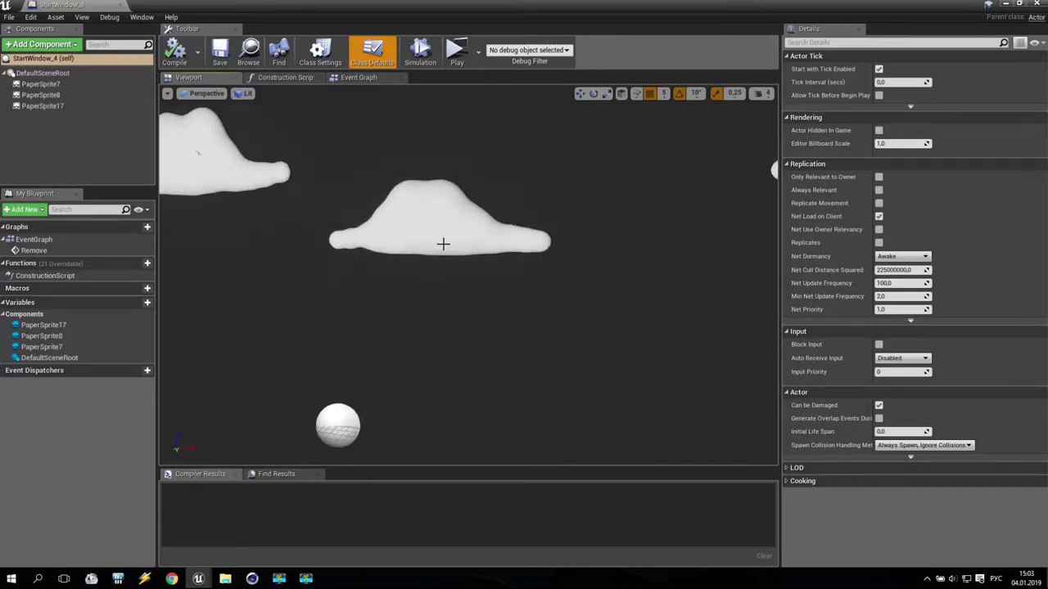
pyautogui.click(359, 77)
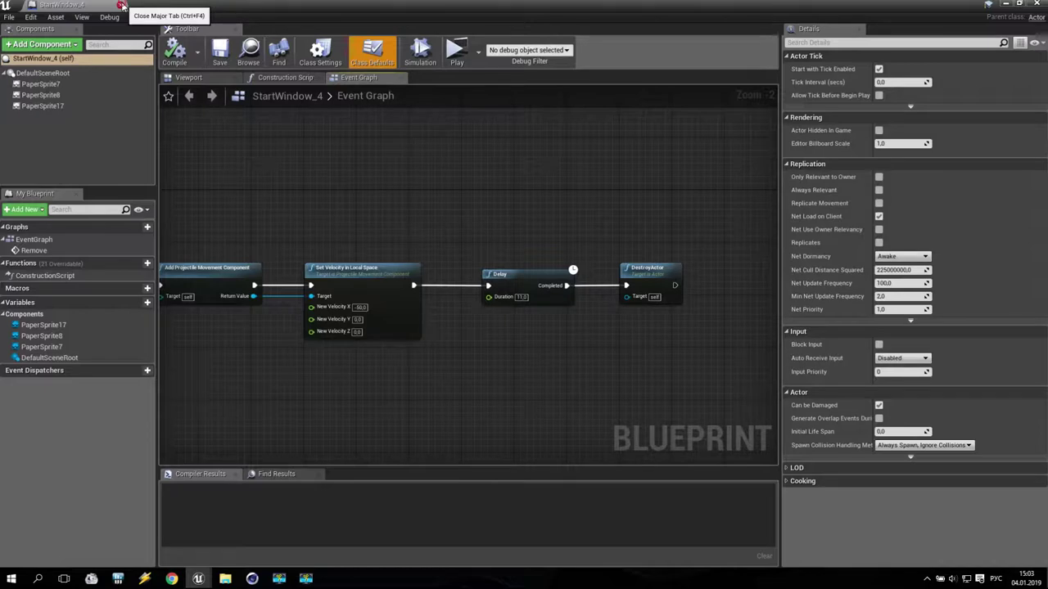
pyautogui.click(121, 6)
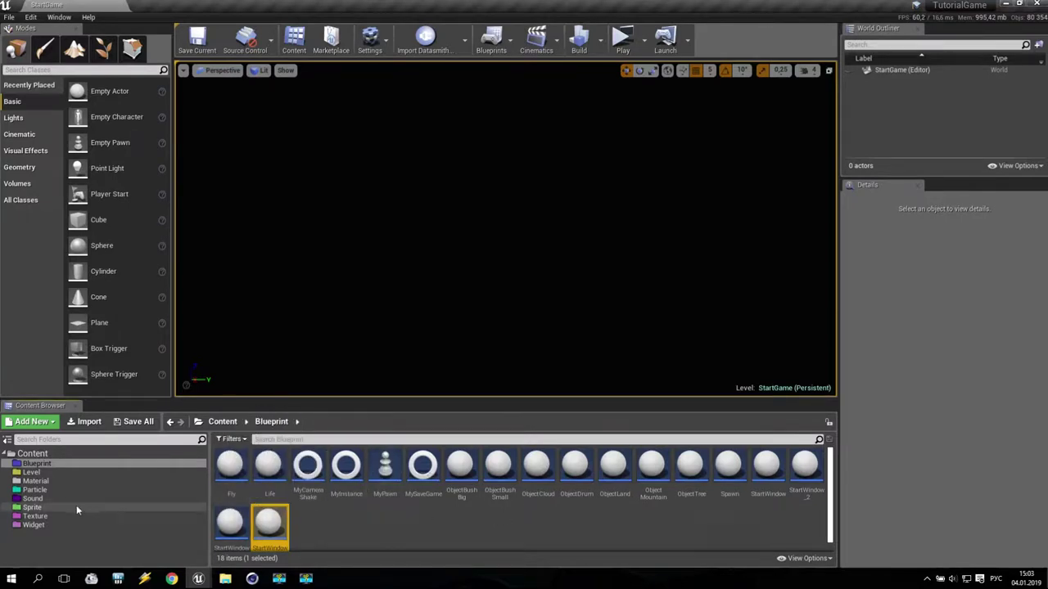
# - Select every texture in the Texture folder, from 01_ExitN through Tree0010, and open them all for editing
pyautogui.click(39, 517)
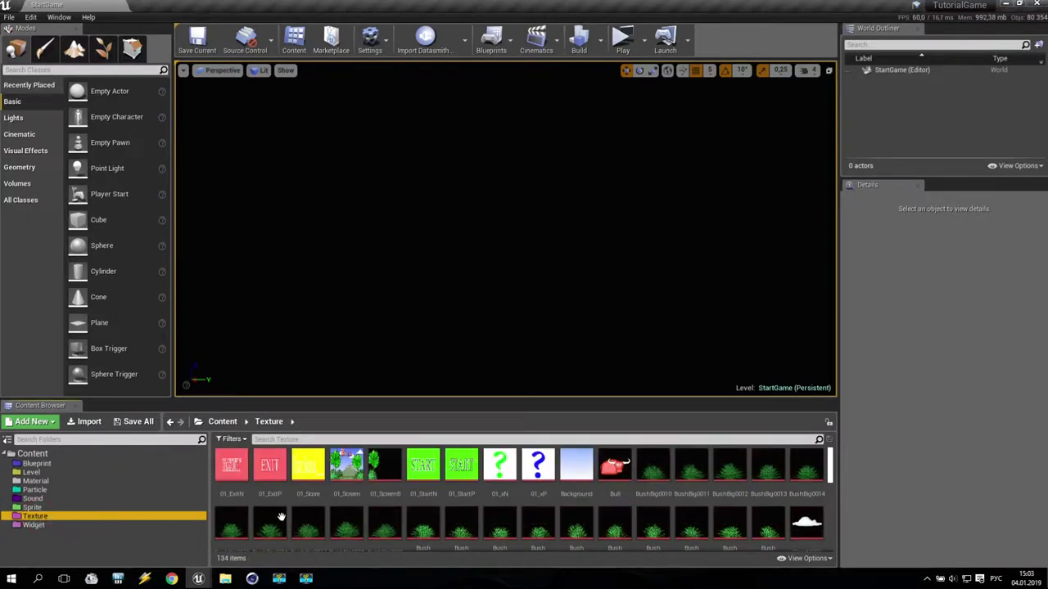
pyautogui.click(234, 468)
pyautogui.scroll(-5, 532, 497)
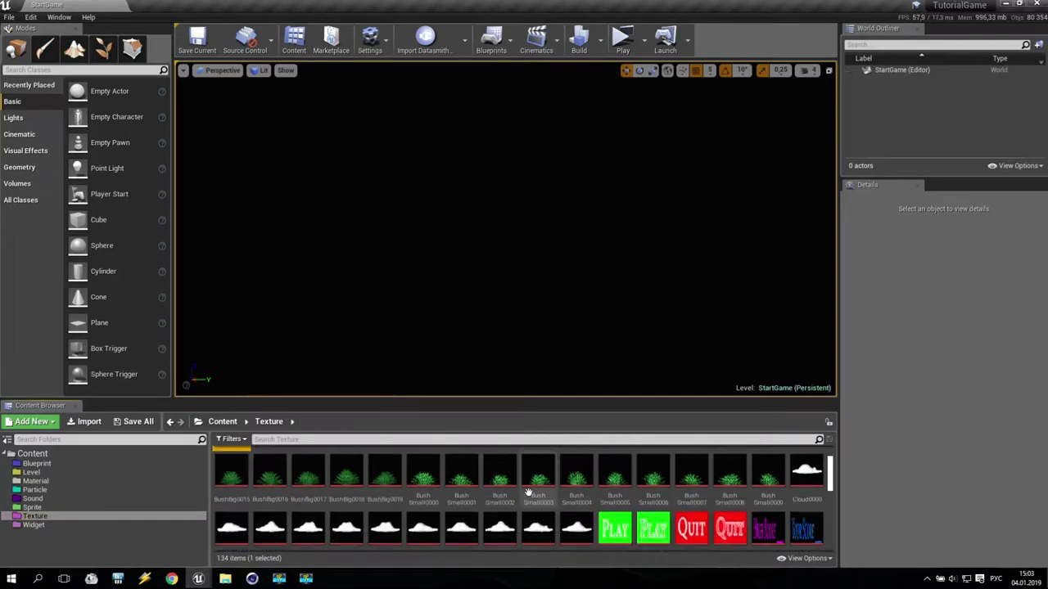
pyautogui.scroll(-5, 532, 497)
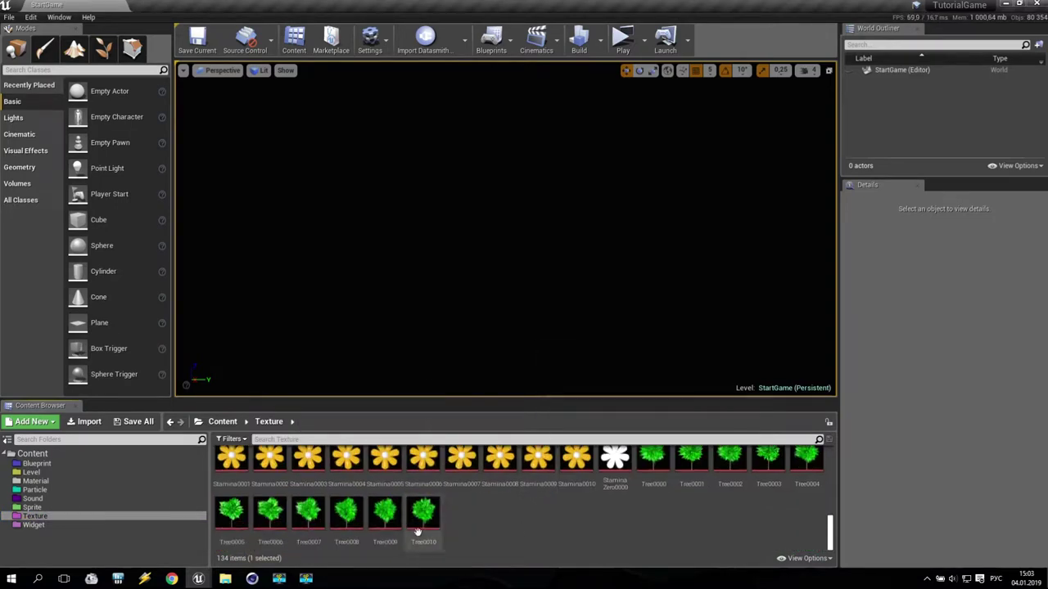
pyautogui.keyDown('shift'); pyautogui.click(413, 530); pyautogui.keyUp('shift')
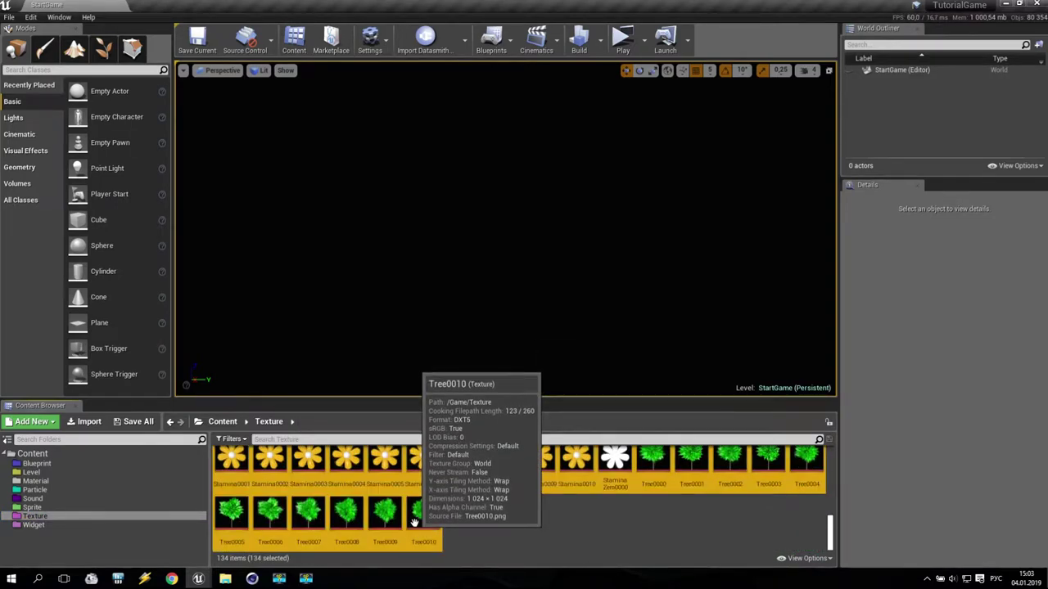
pyautogui.rightClick(414, 522)
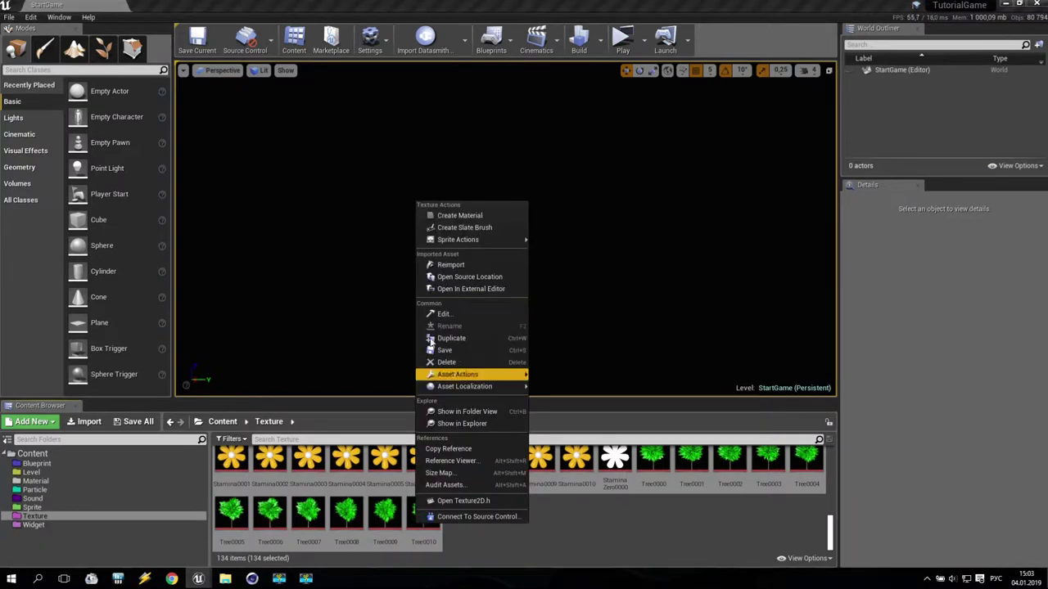
pyautogui.click(492, 317)
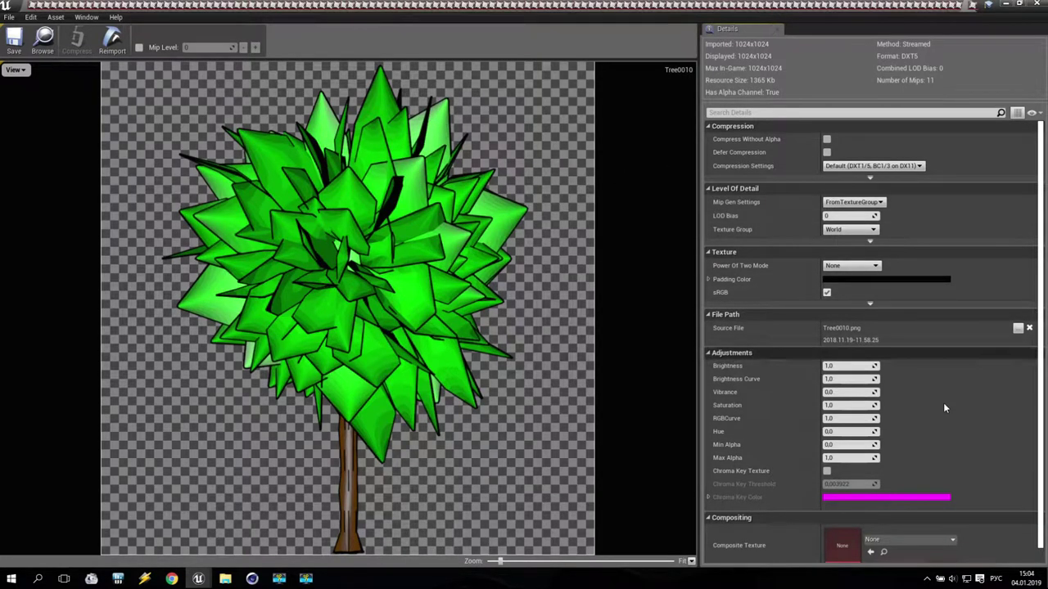
# - Enable Never Stream in the advanced texture settings of Tree0010 and close its texture editor
pyautogui.scroll(-1, 941, 426)
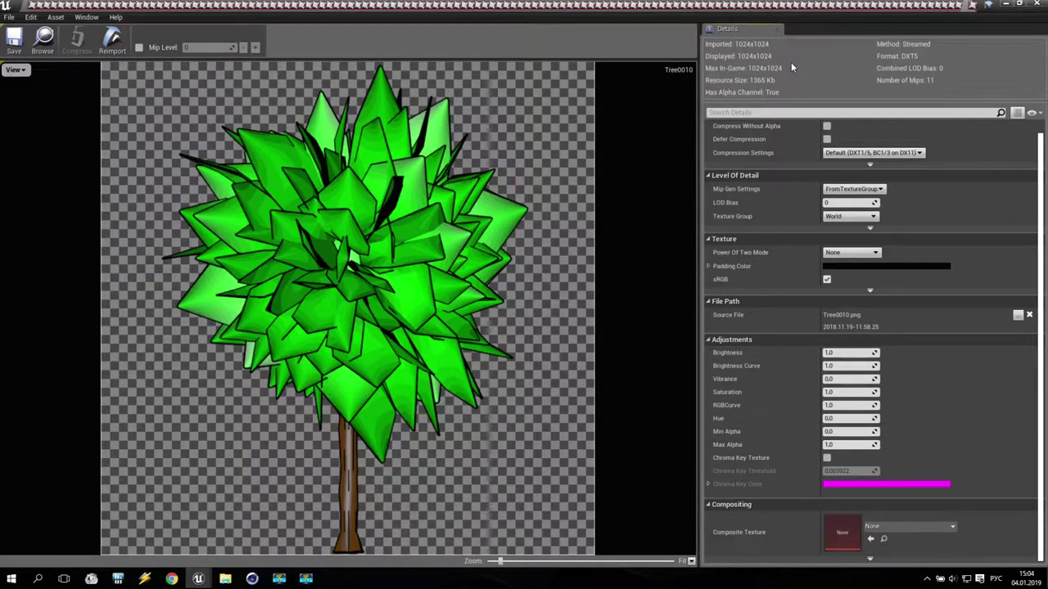
pyautogui.click(870, 291)
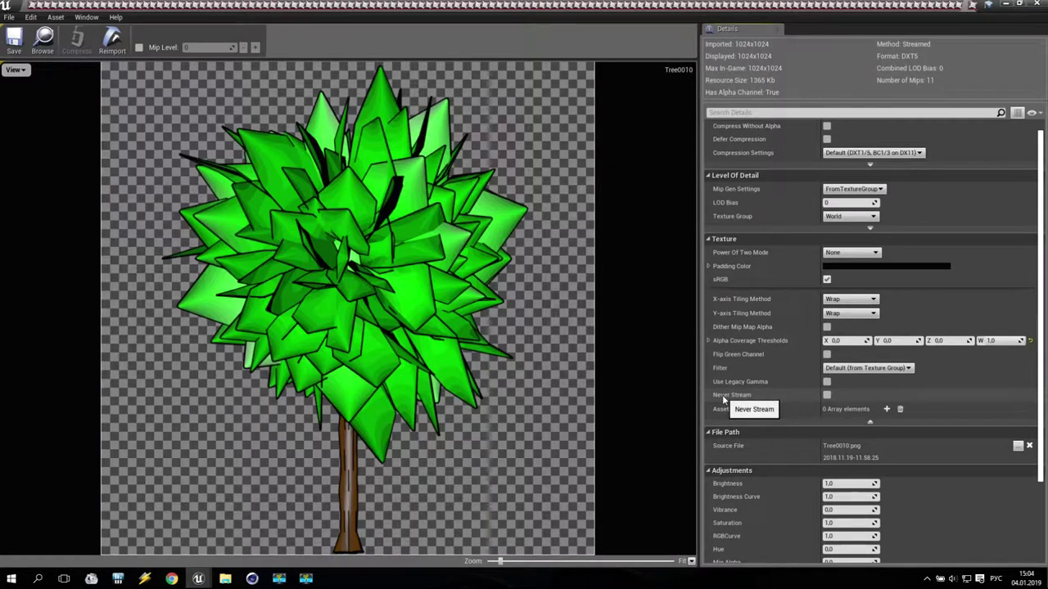
pyautogui.click(827, 396)
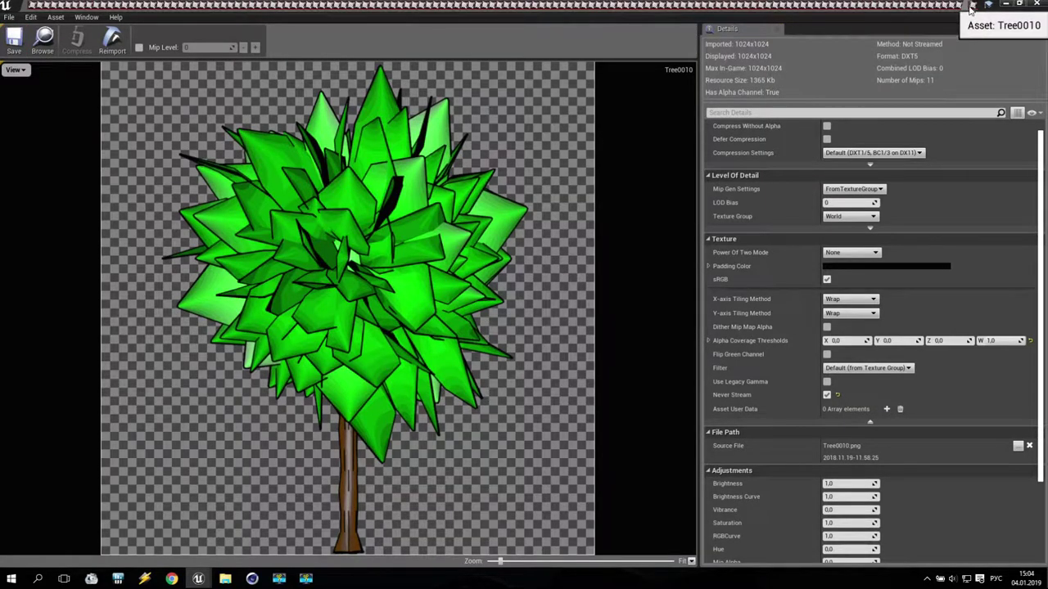
pyautogui.click(971, 6)
pyautogui.click(946, 36)
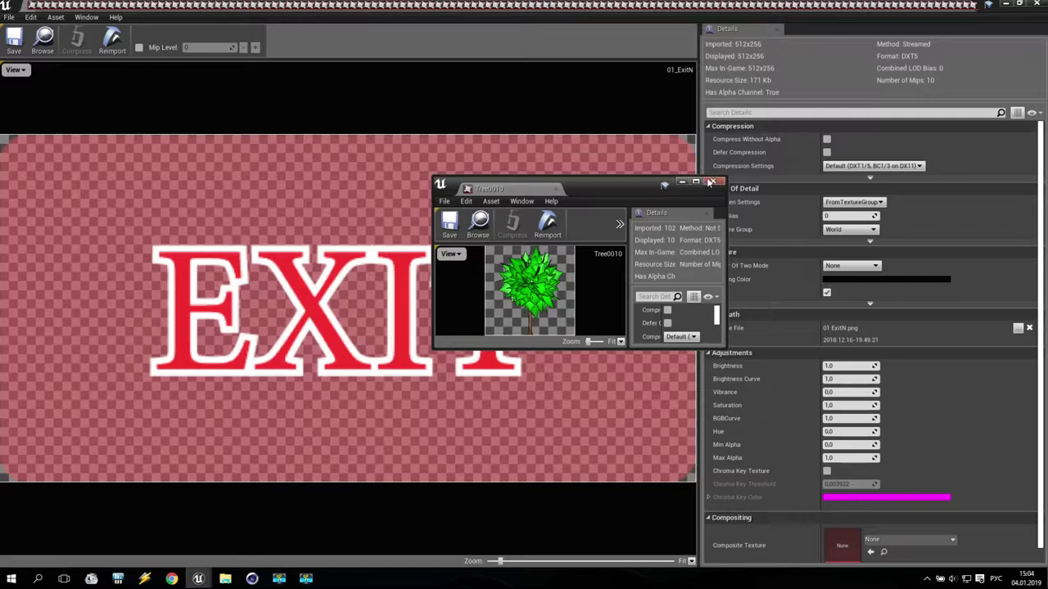
pyautogui.click(710, 182)
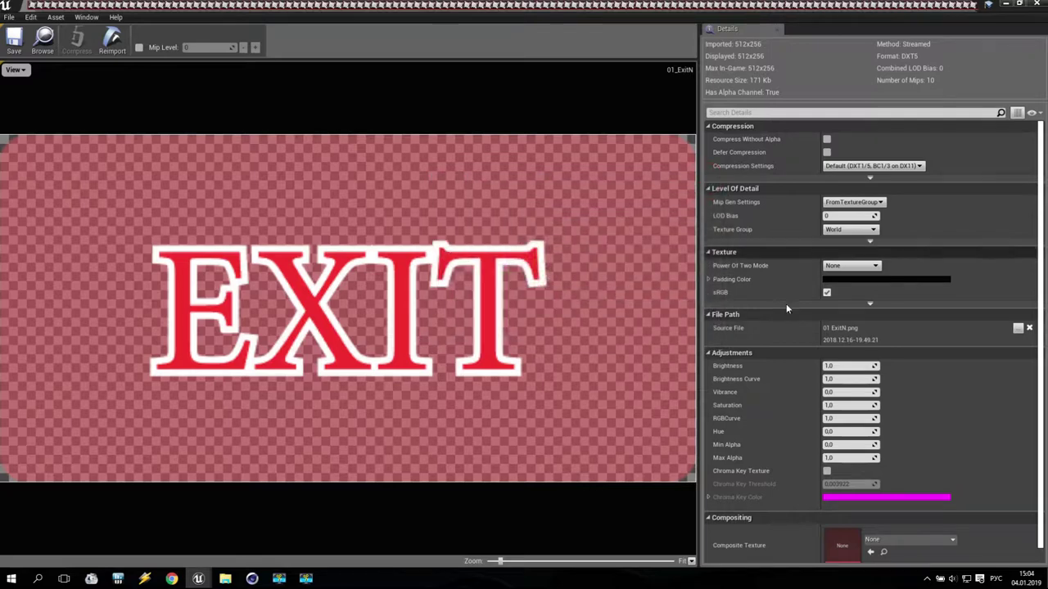
# - Enable Never Stream in the advanced texture settings of 01_ExitN and save the texture
pyautogui.click(869, 304)
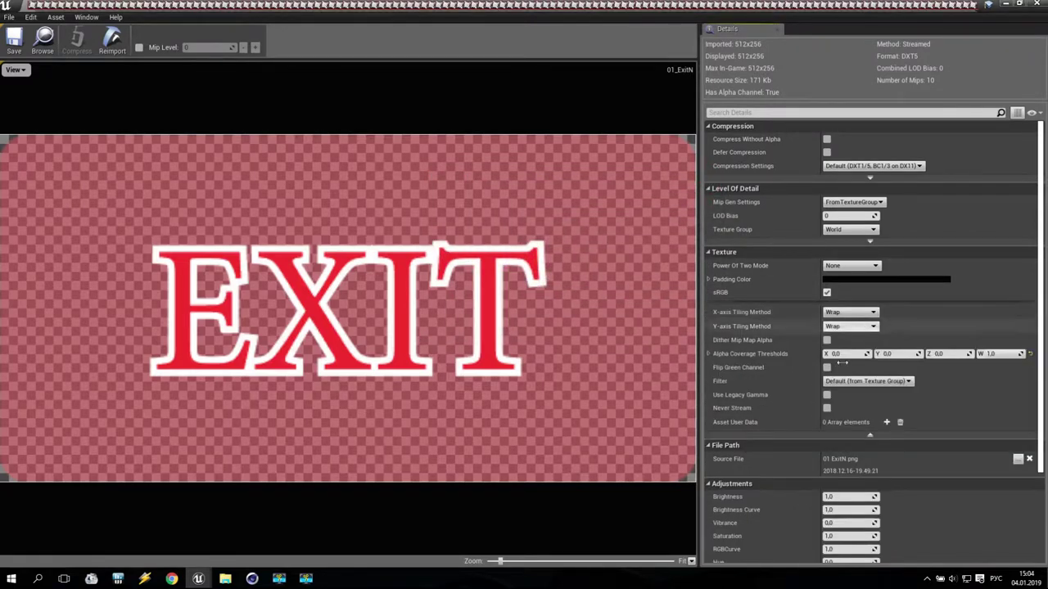
pyautogui.click(826, 408)
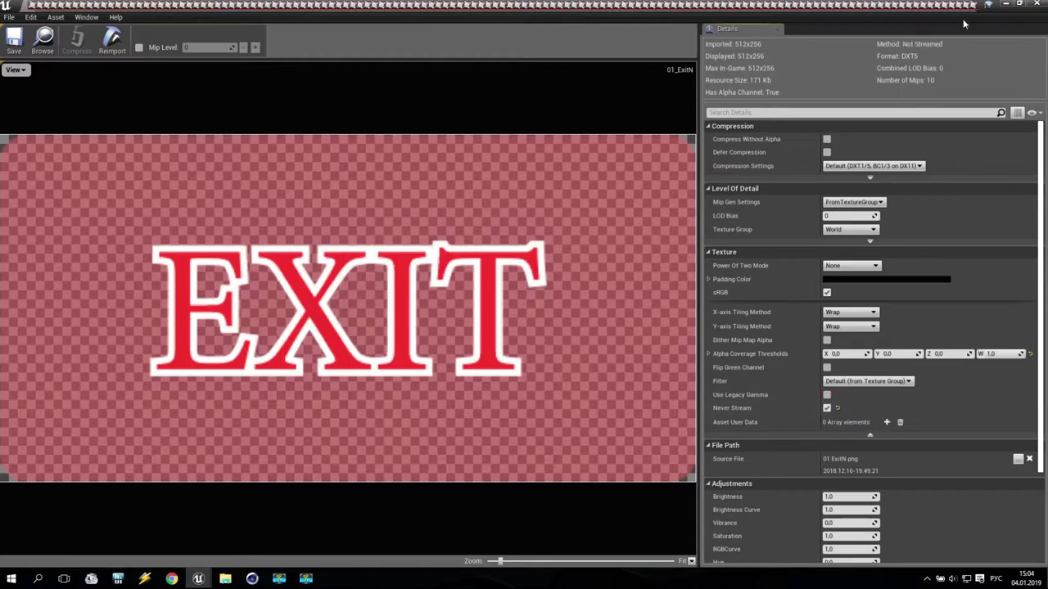
pyautogui.click(13, 41)
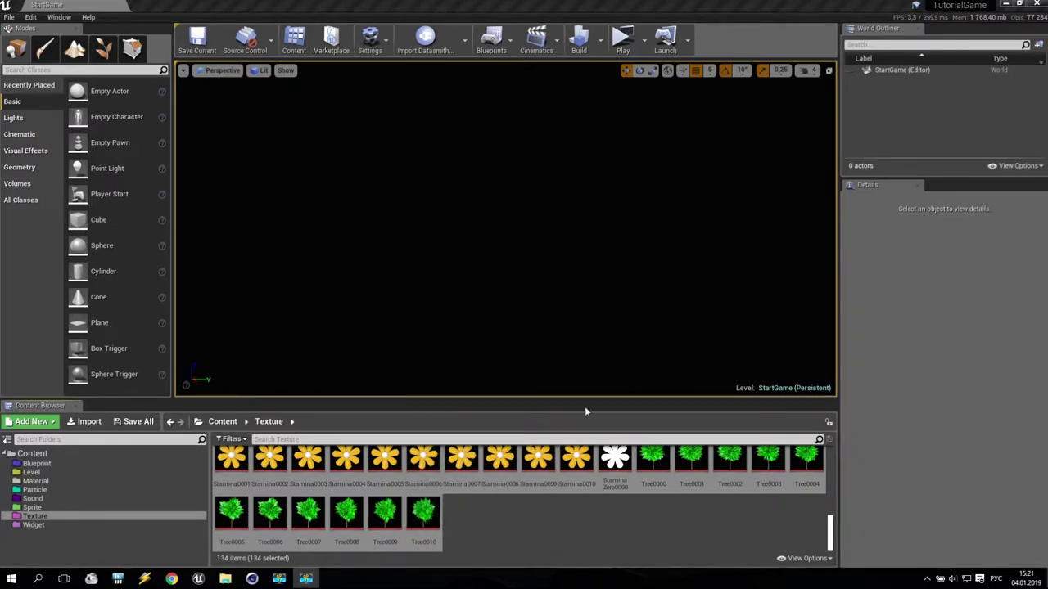
# - Open the Stamina0006 texture from the Texture folder, check its Never Stream setting, and close it
pyautogui.click(487, 517)
pyautogui.doubleClick(421, 463)
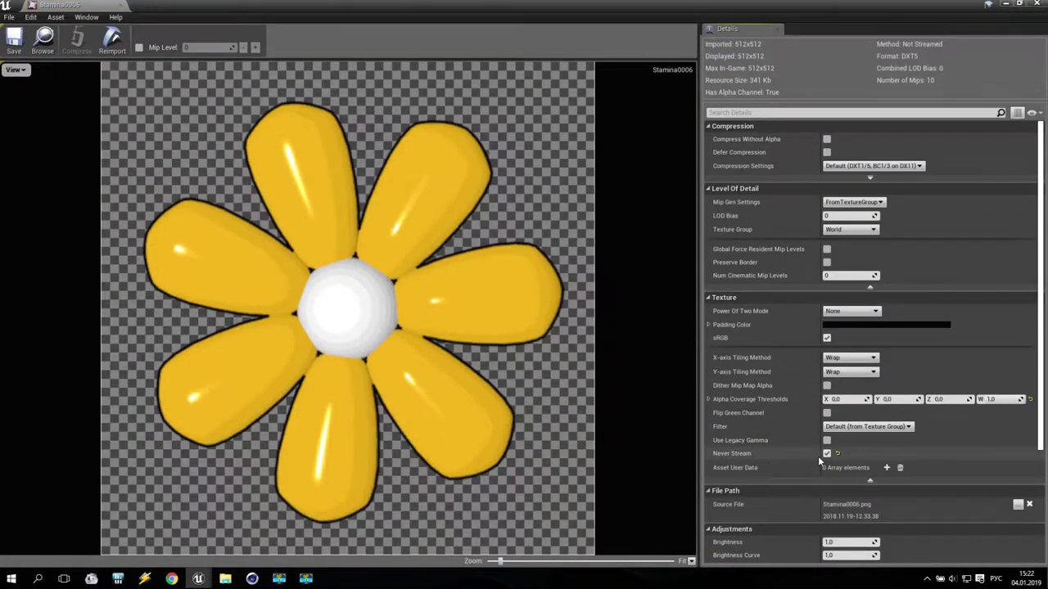
pyautogui.click(124, 7)
# - Inspect the cloud sprites of the StartWindow_4 blueprint up close in its viewport and close the blueprint
pyautogui.click(37, 463)
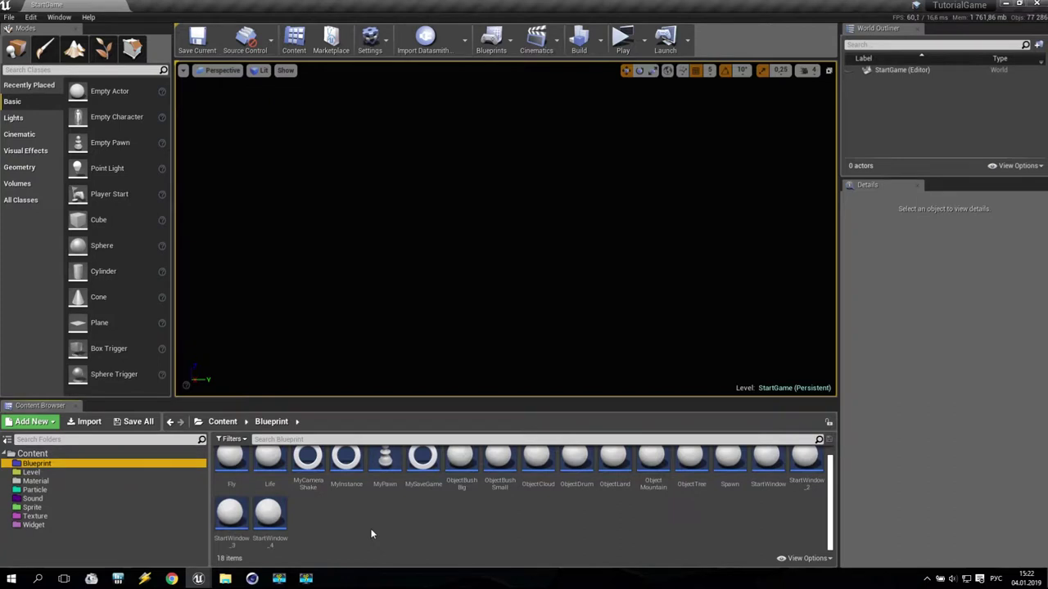
pyautogui.scroll(-1, 371, 527)
pyautogui.doubleClick(269, 514)
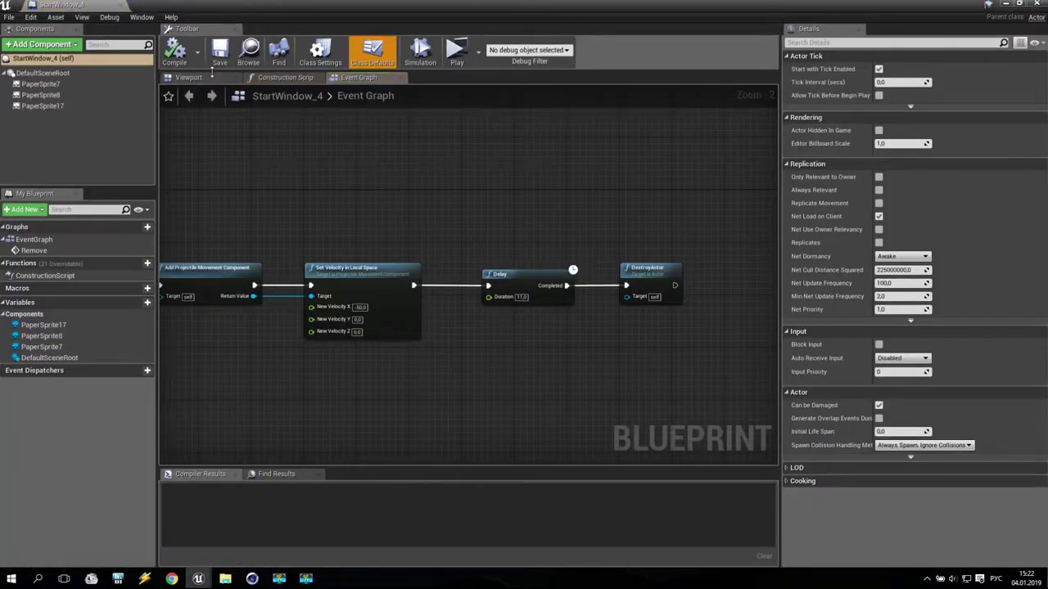
pyautogui.click(212, 77)
pyautogui.scroll(-3, 458, 221)
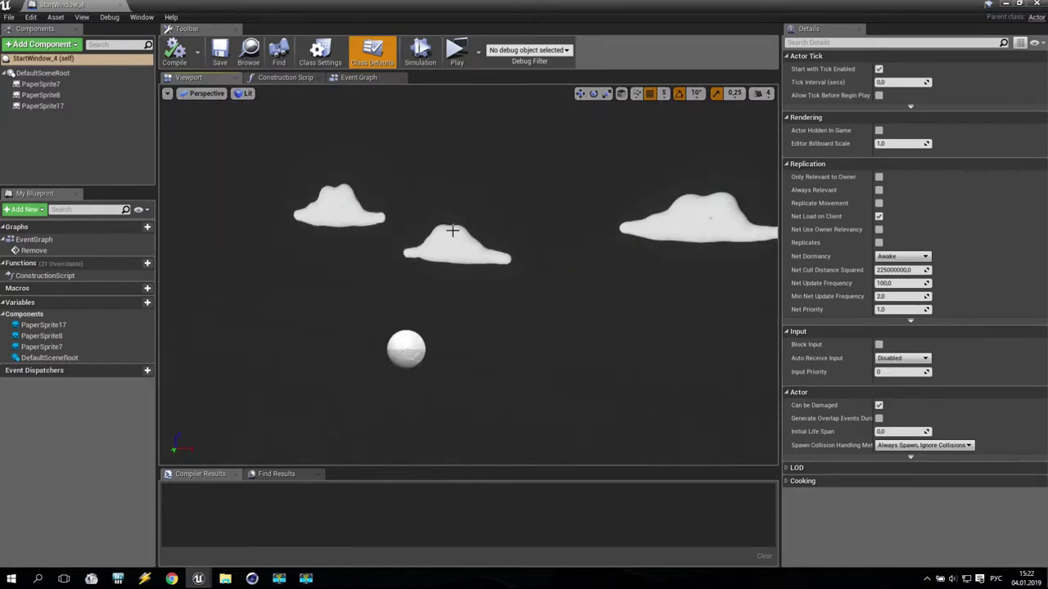
pyautogui.scroll(5, 430, 193)
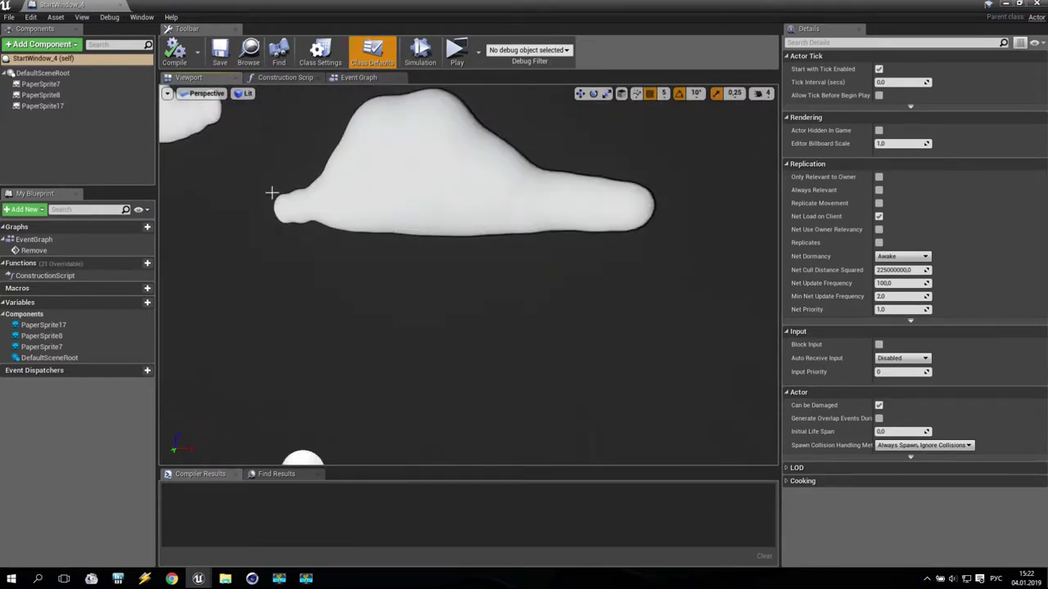
pyautogui.click(121, 6)
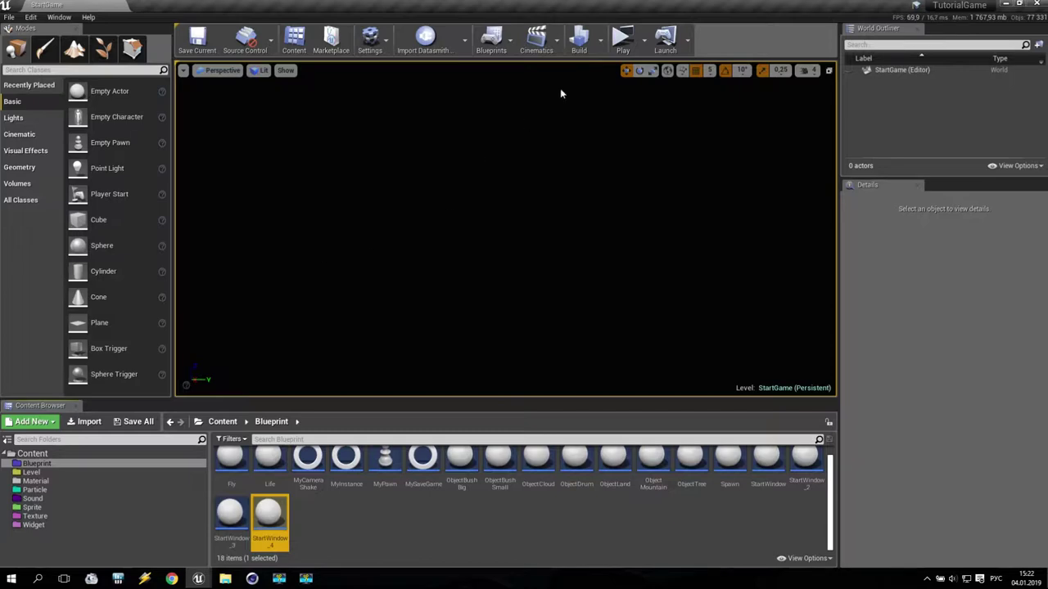
# - Run the game preview, try the sound control on the Bull start screen, and start the game
pyautogui.click(622, 36)
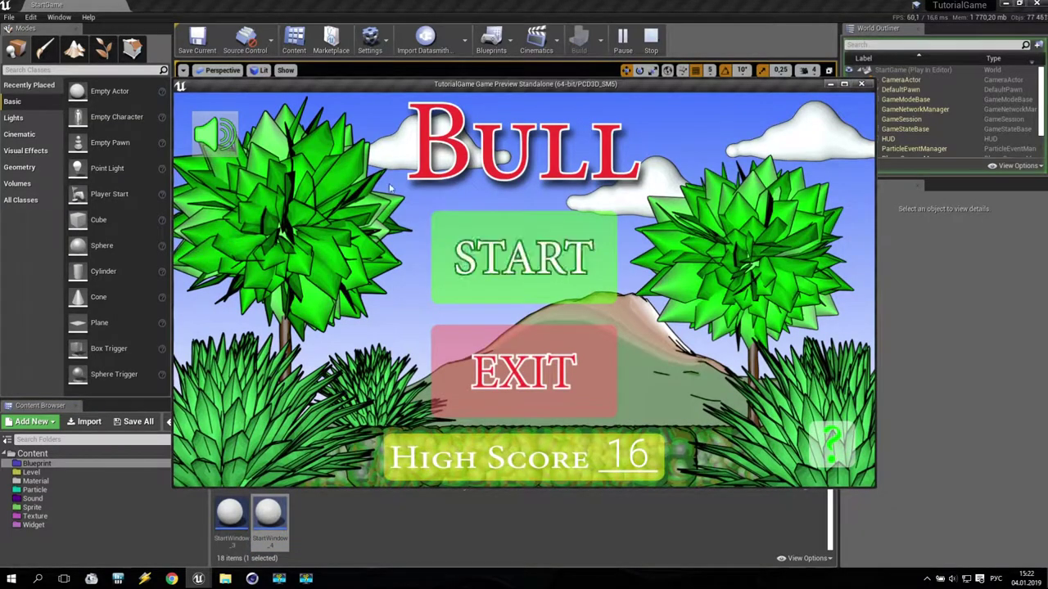
pyautogui.click(215, 133)
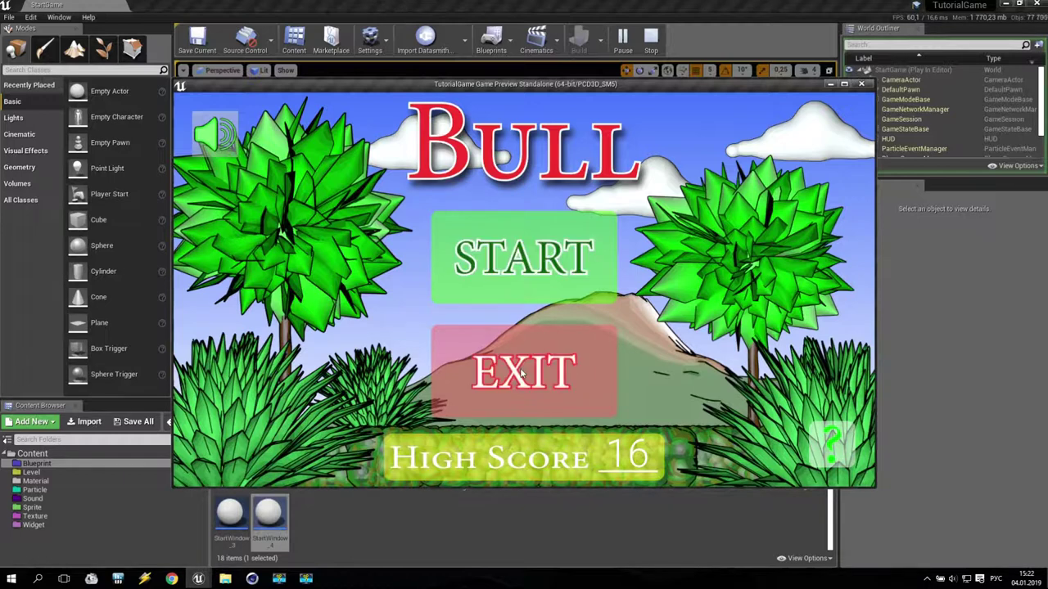
pyautogui.click(537, 255)
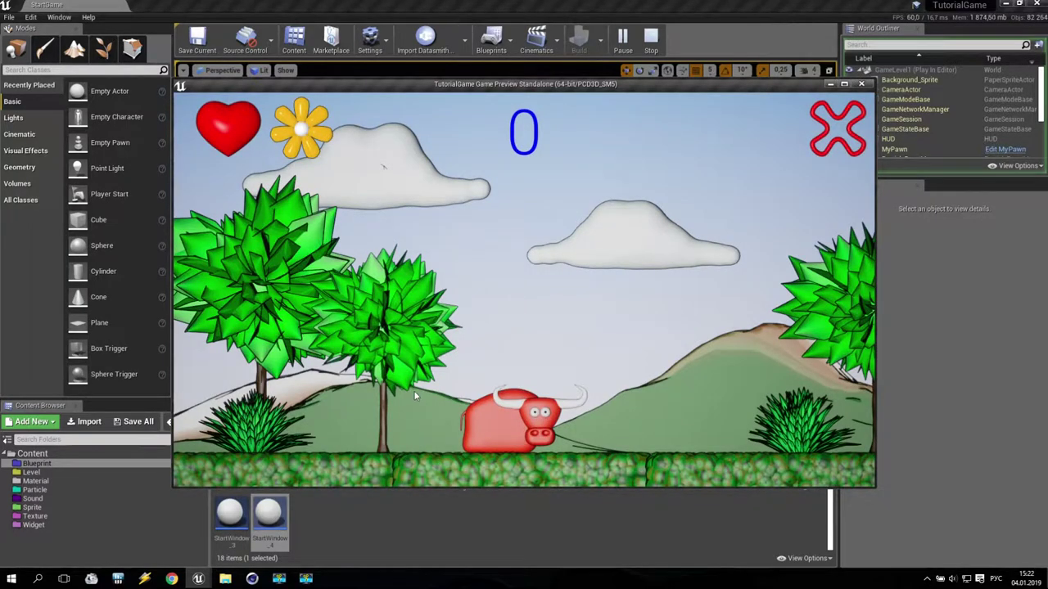
# - Play the level by making the bull jump over the toxic barrels, and confirm quitting back to the start screen
pyautogui.press('space')
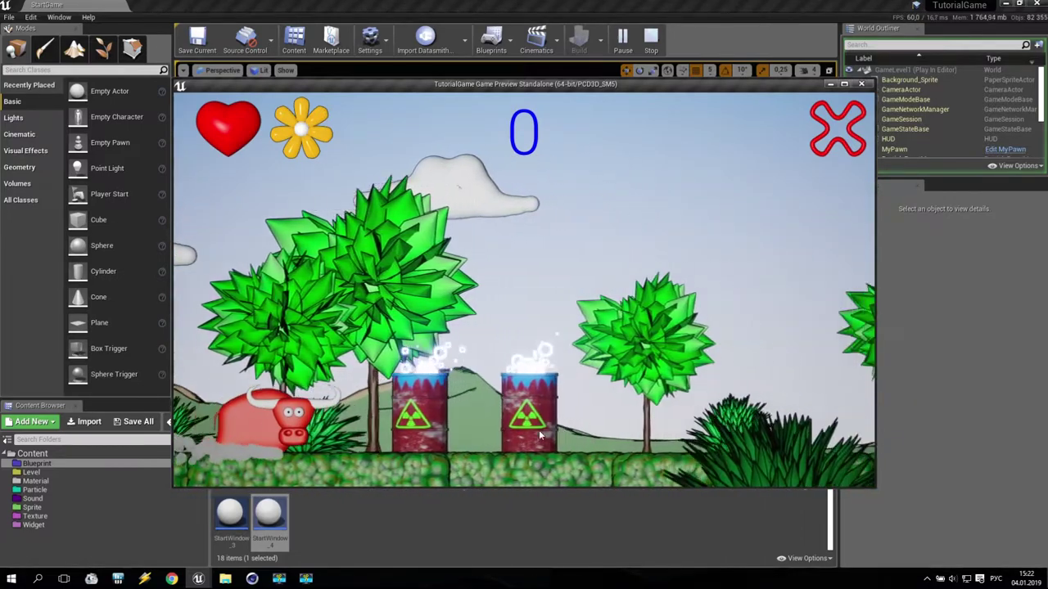
pyautogui.press('space')
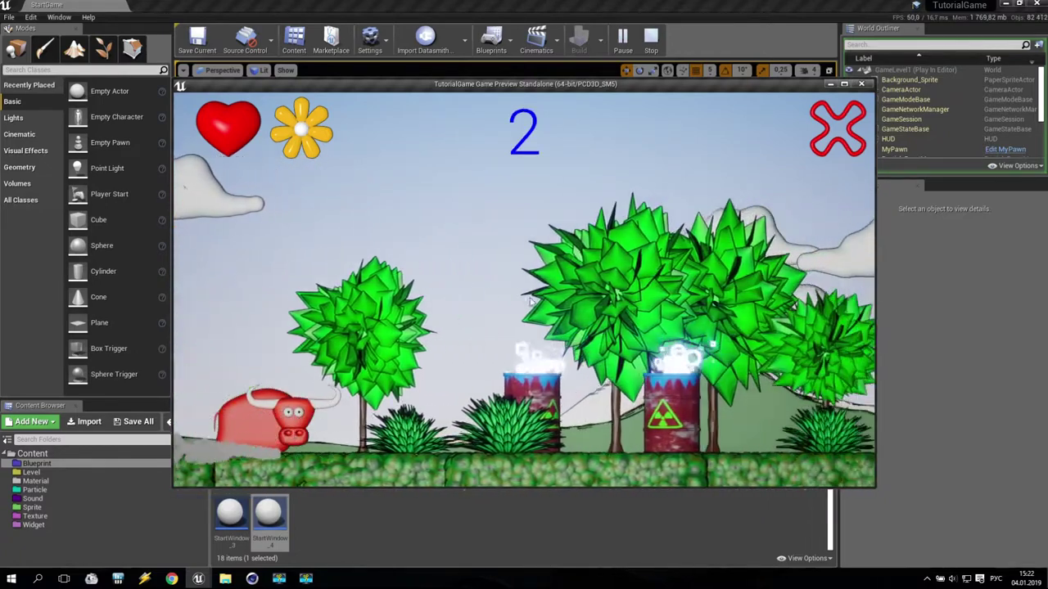
pyautogui.press('space')
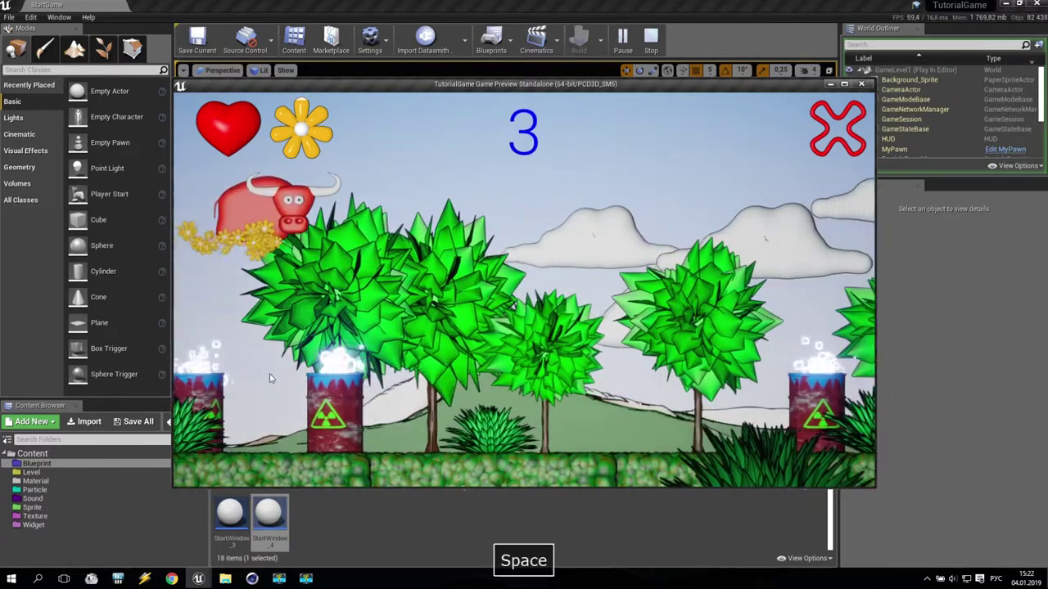
pyautogui.press('space')
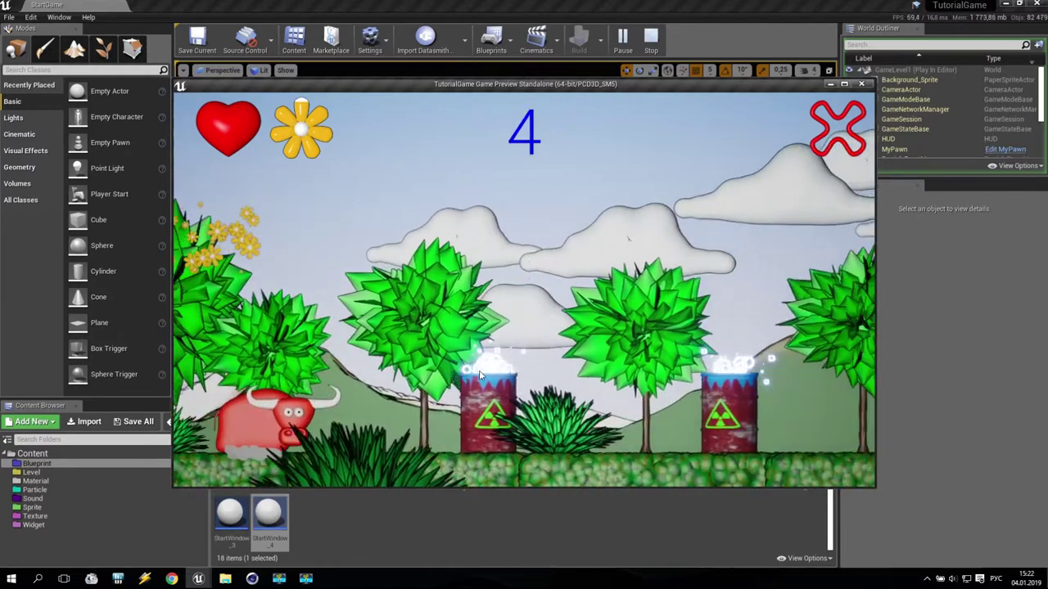
pyautogui.press('space')
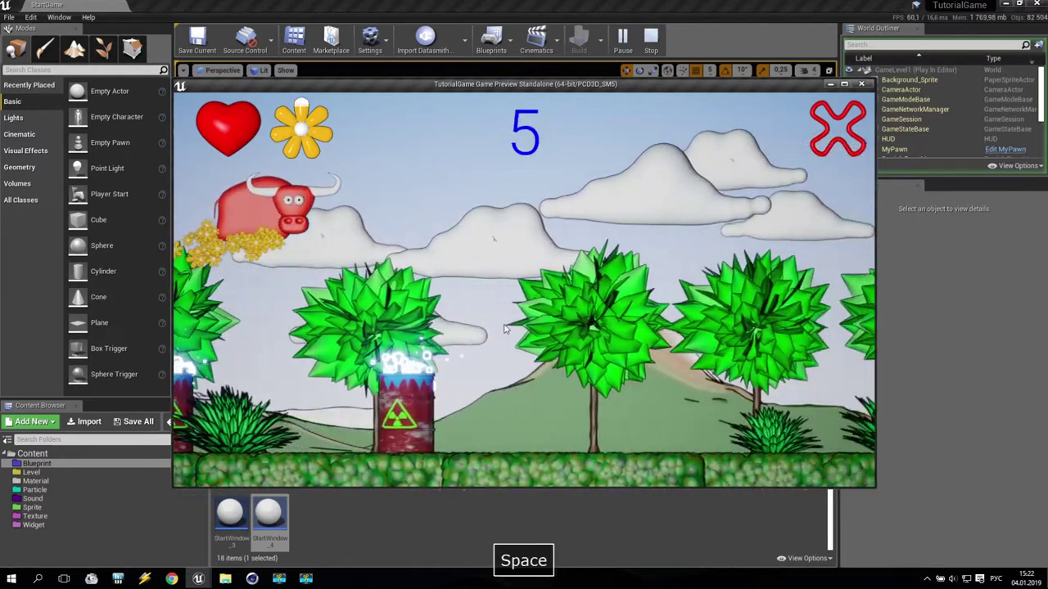
pyautogui.press('space')
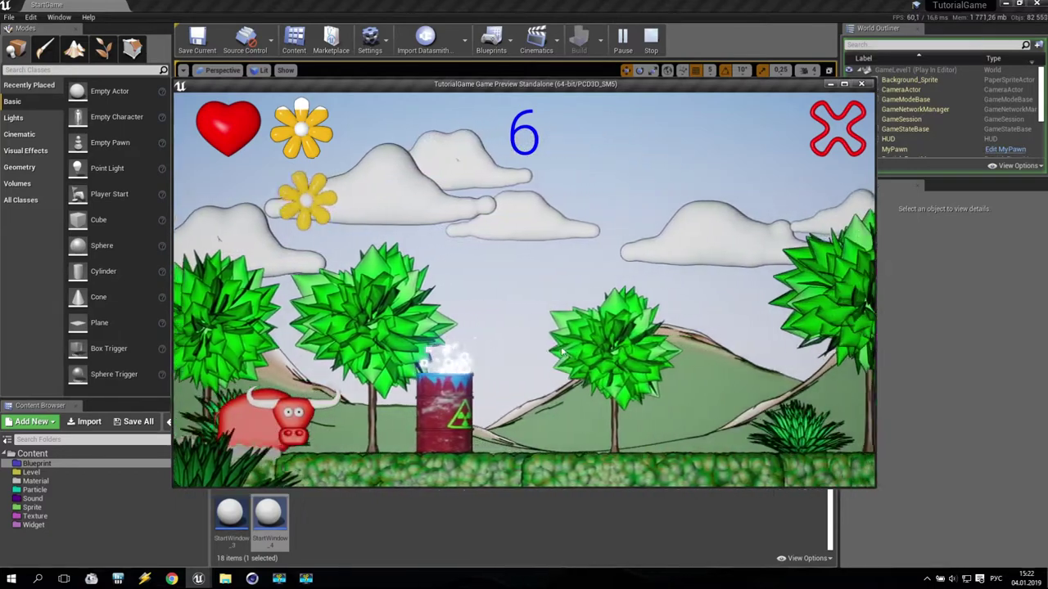
pyautogui.press('space')
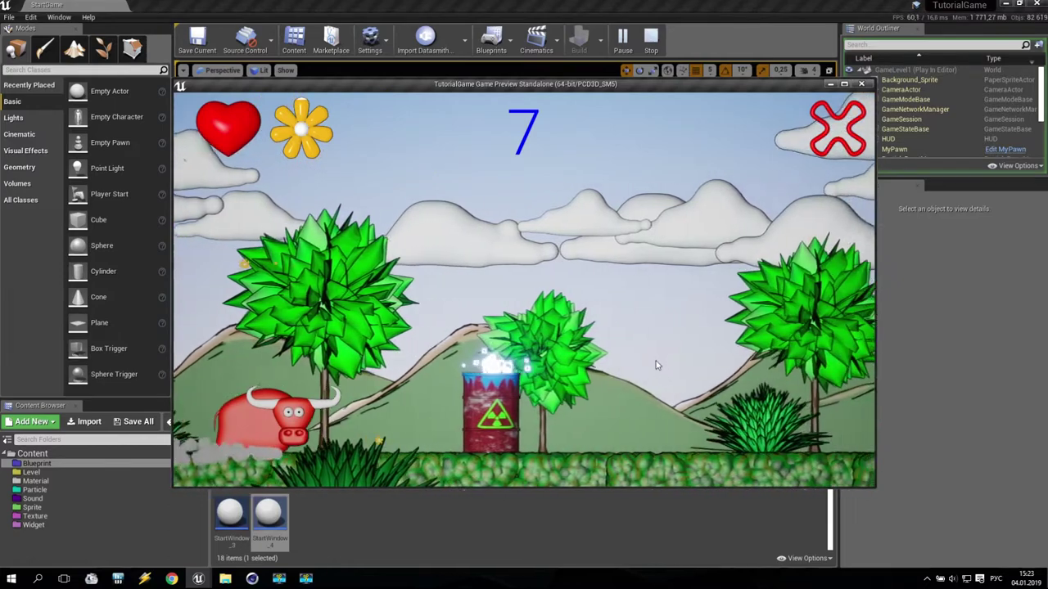
pyautogui.press('space')
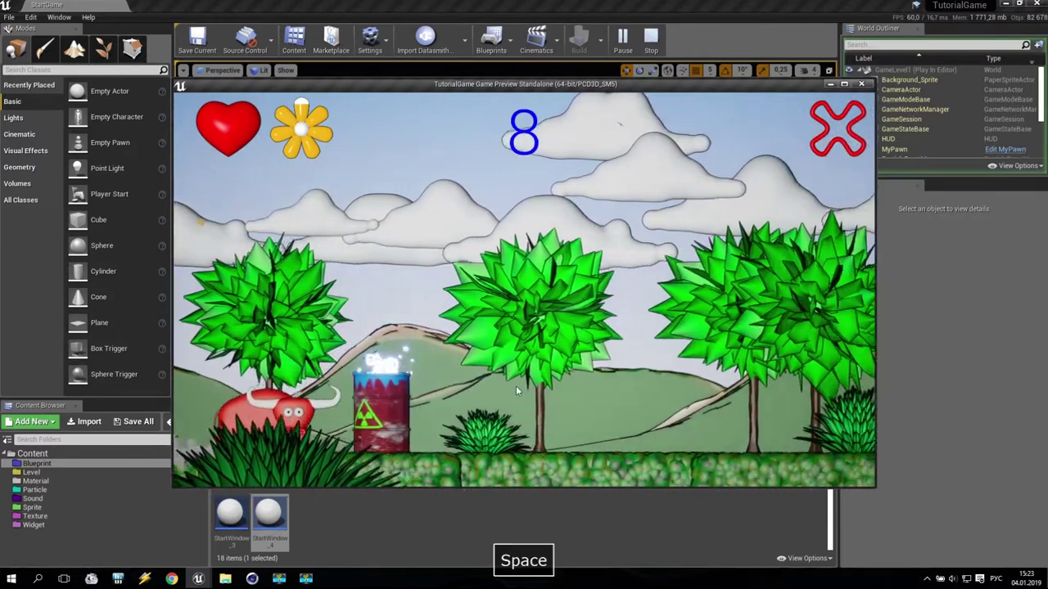
pyautogui.press('space')
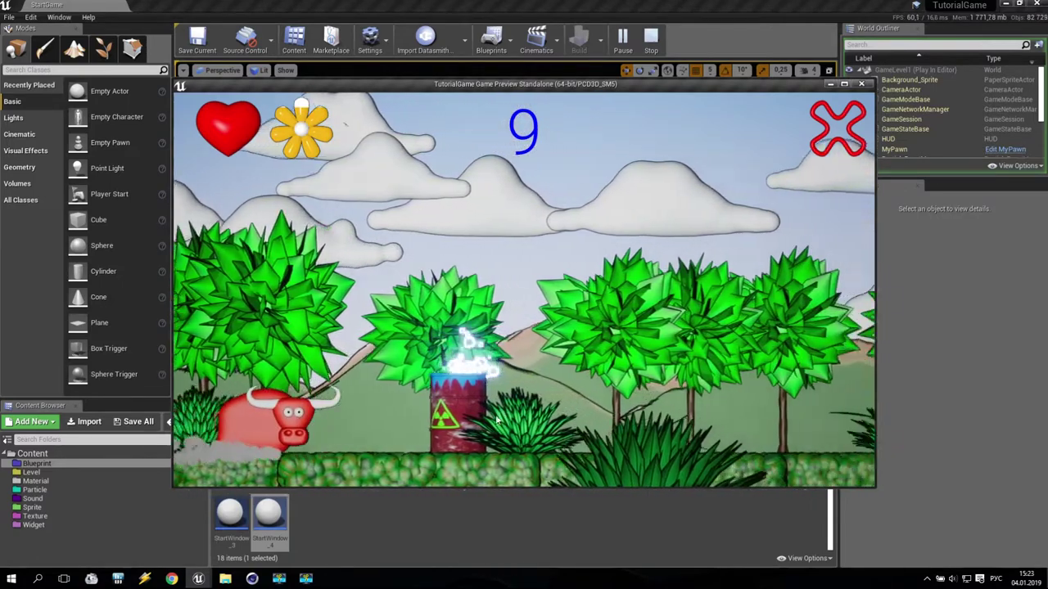
pyautogui.press('space')
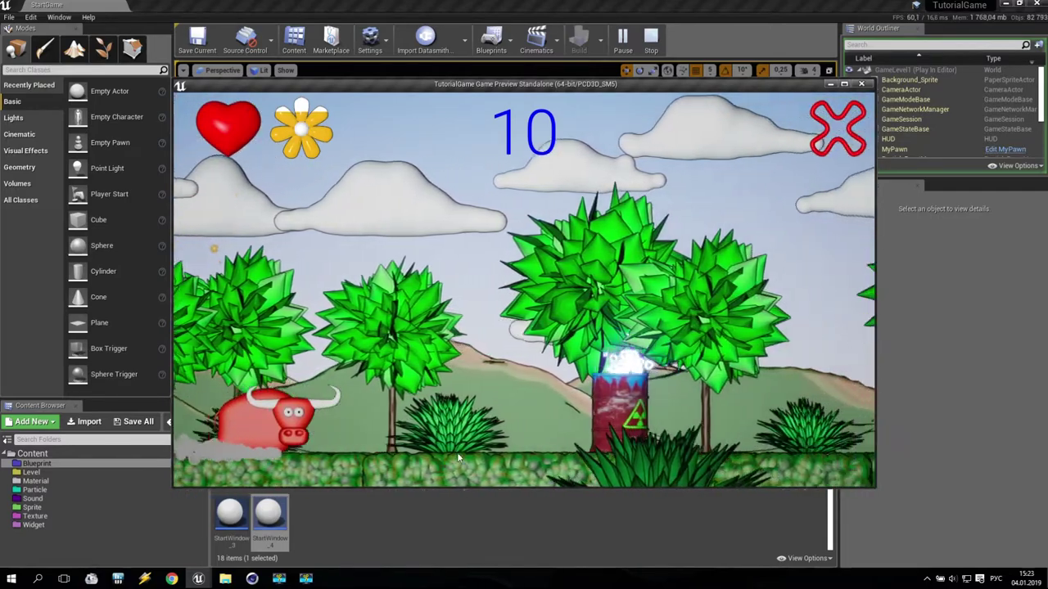
pyautogui.press('space')
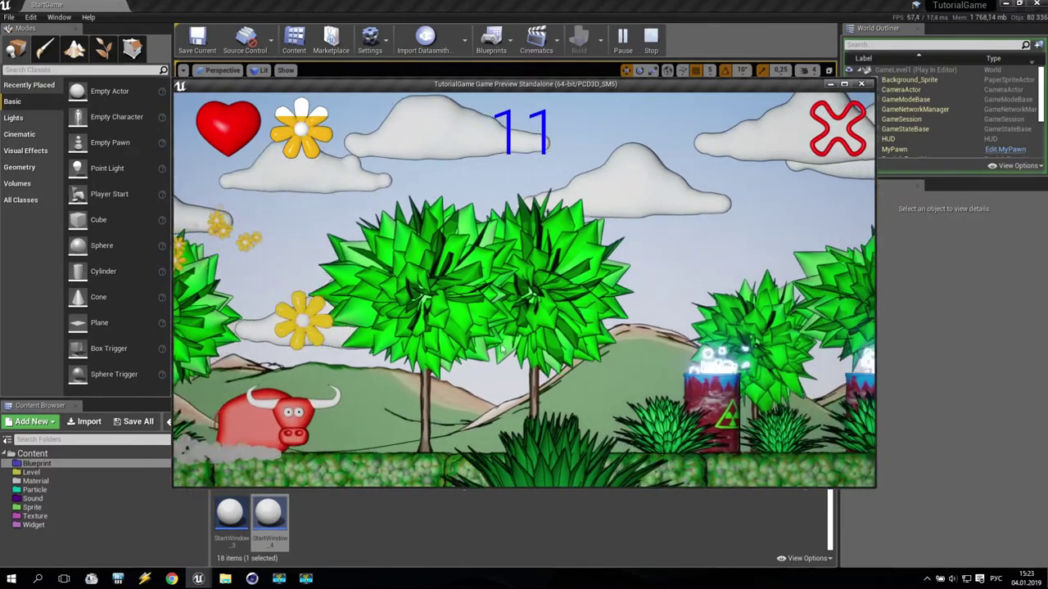
pyautogui.press('space')
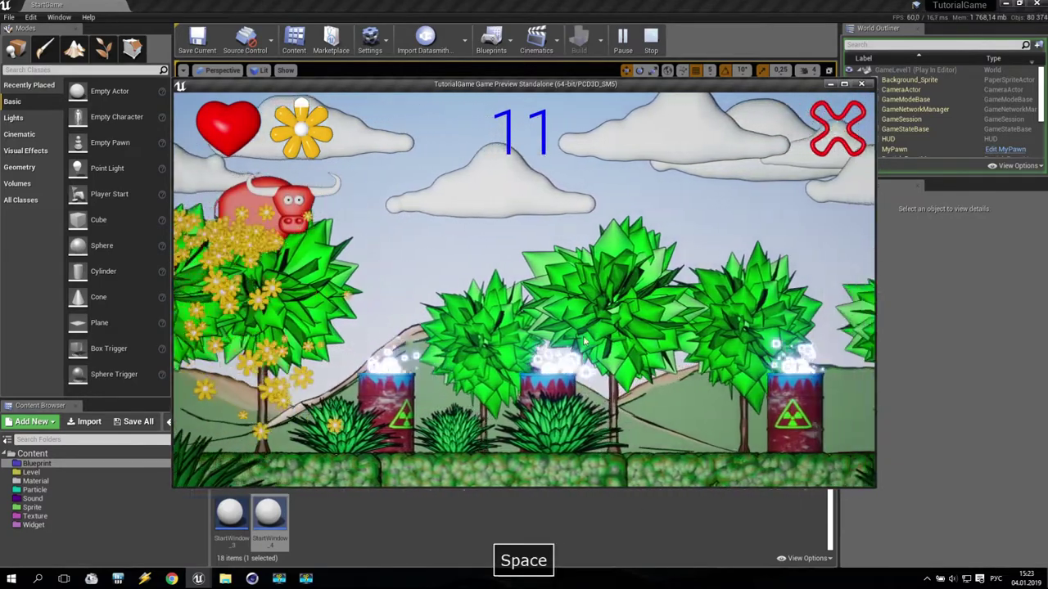
pyautogui.press('space')
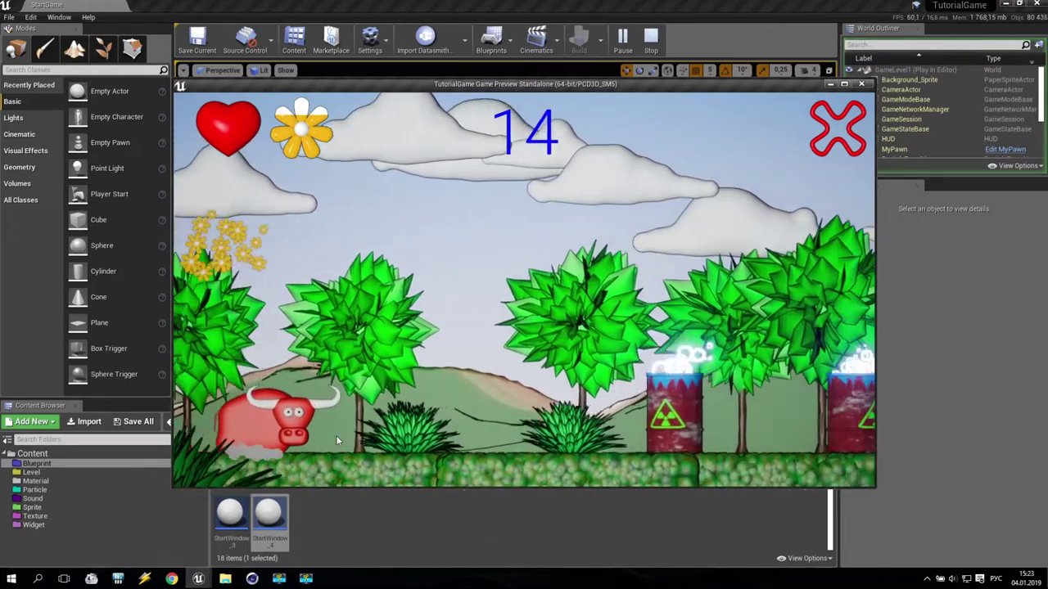
pyautogui.press('space')
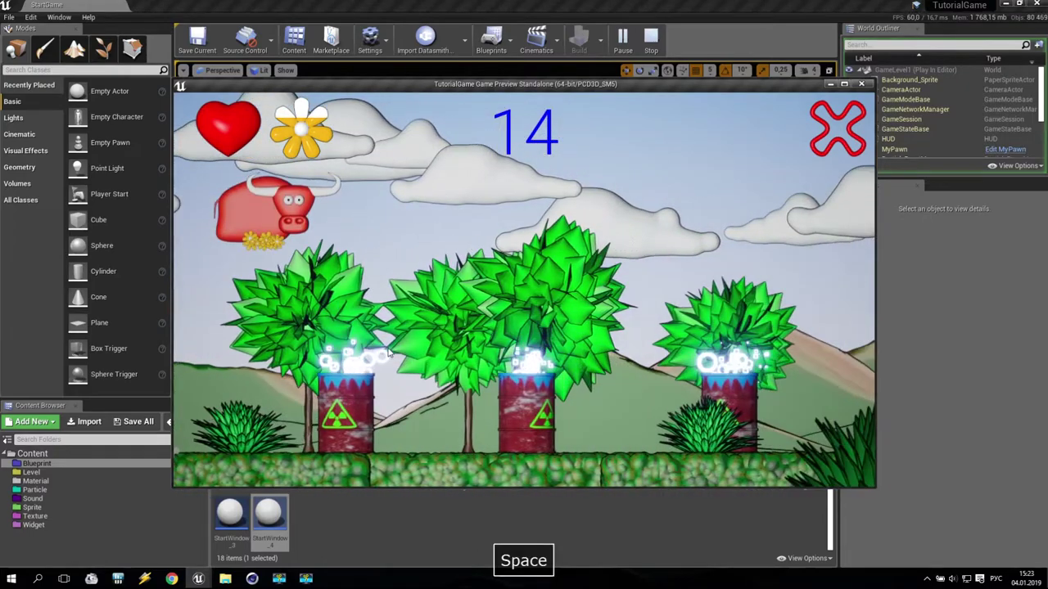
pyautogui.press('space')
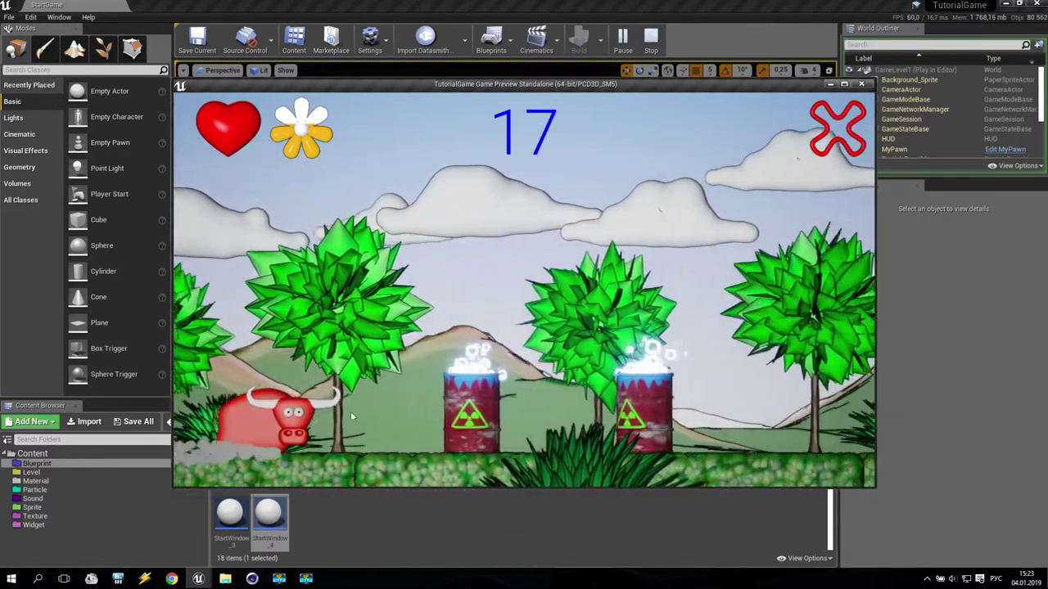
pyautogui.press('space')
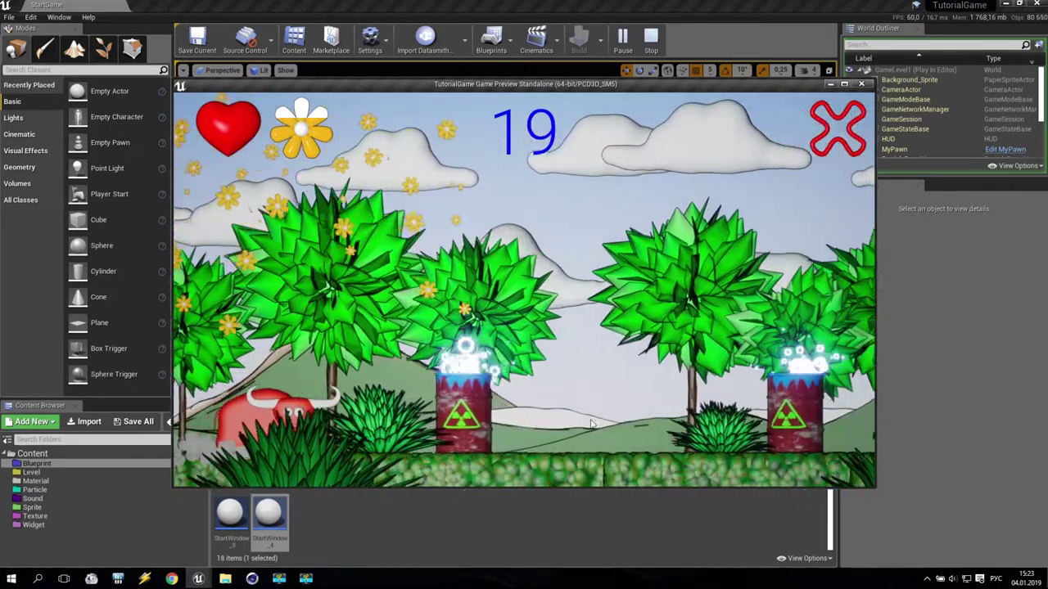
pyautogui.press('space')
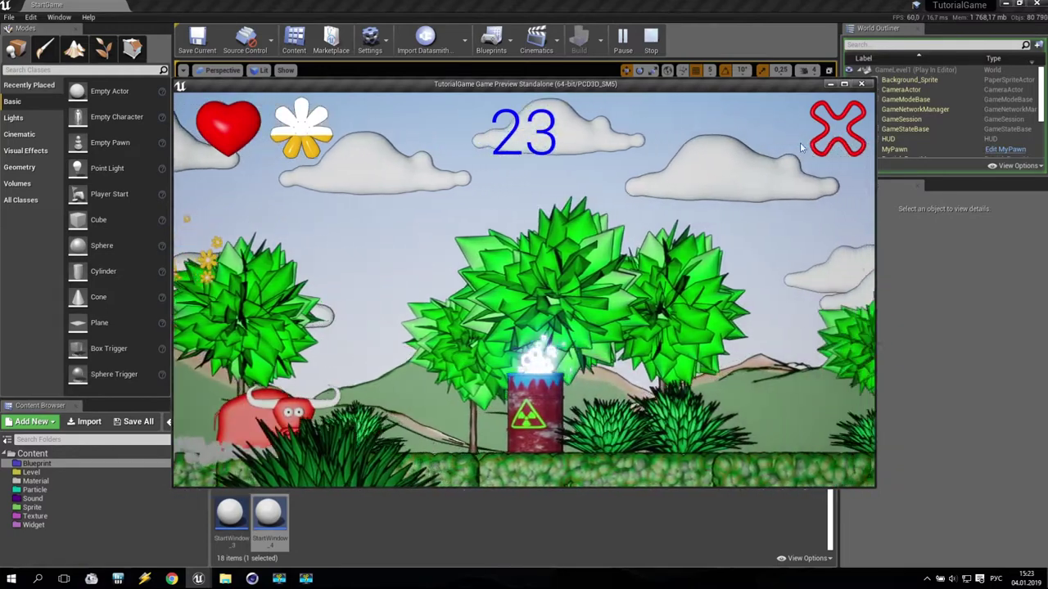
pyautogui.click(831, 133)
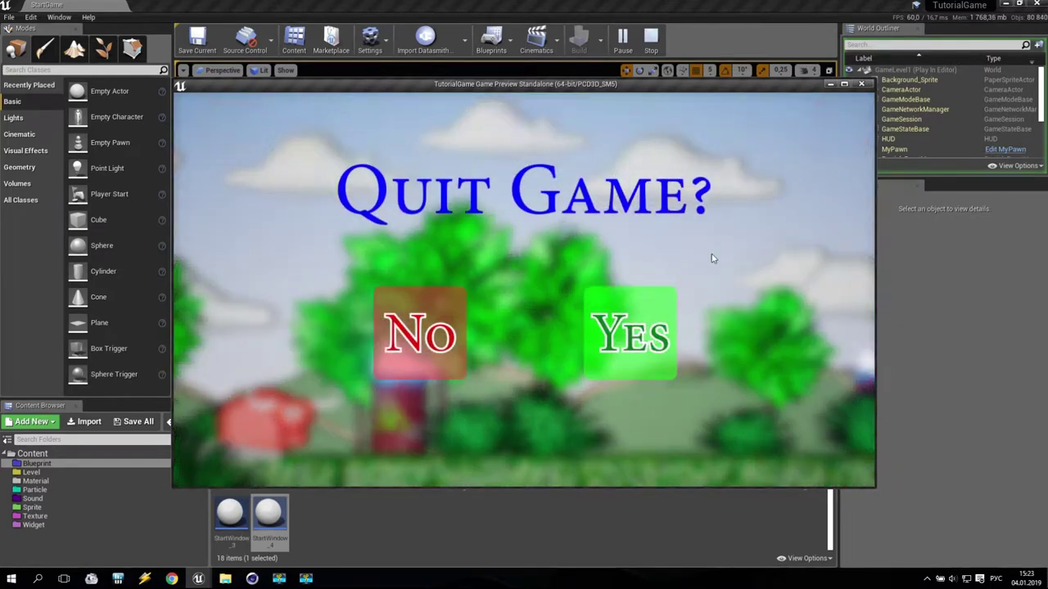
pyautogui.click(652, 330)
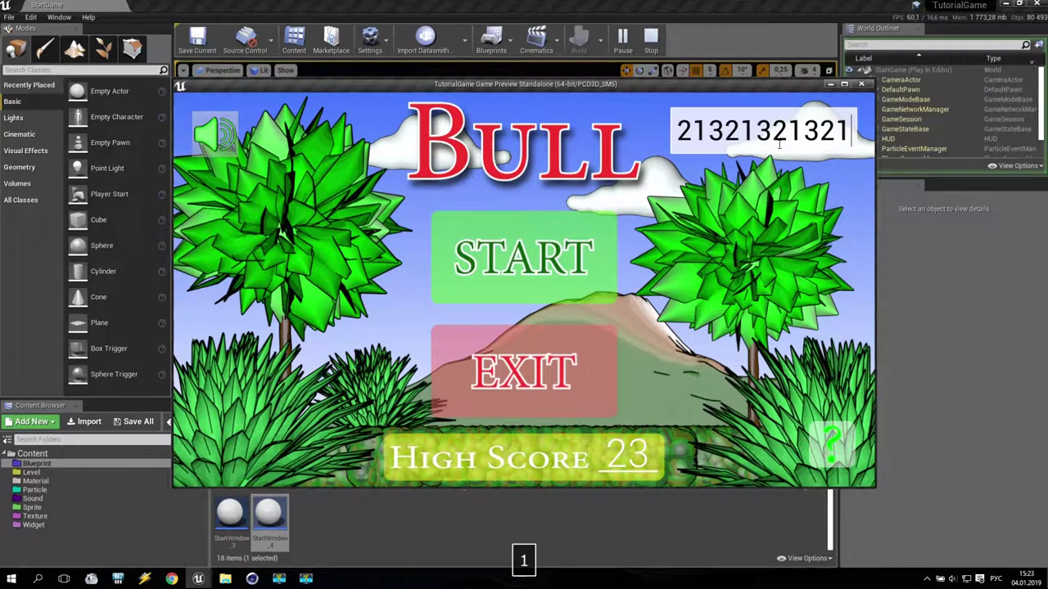
# - Clear the Secret Code field on the start screen, enter the secret code, and submit it
pyautogui.press('BackSpace')
pyautogui.press('BackSpace')
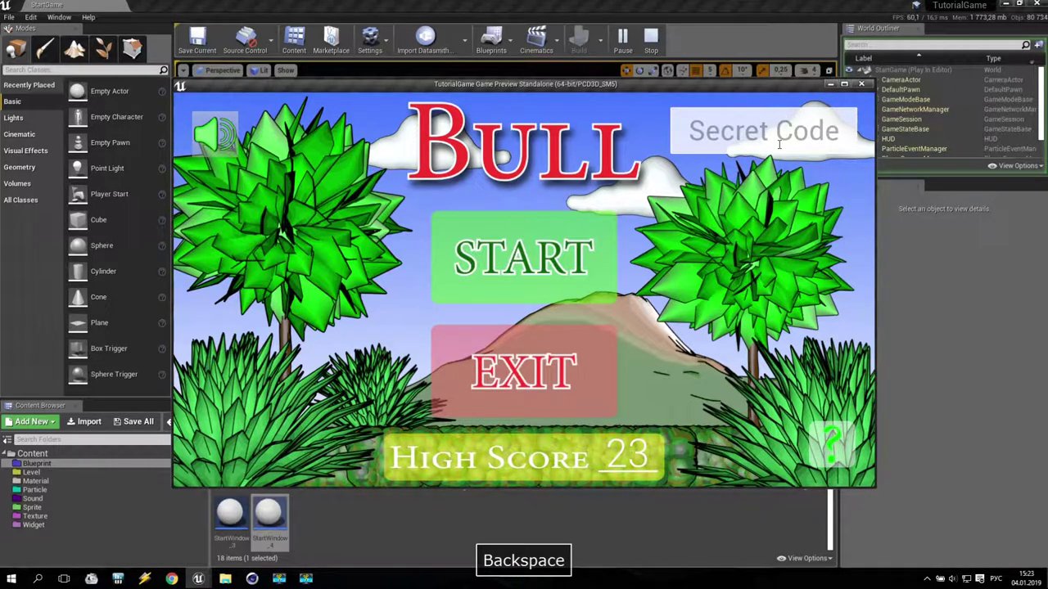
pyautogui.write('8888888888888')
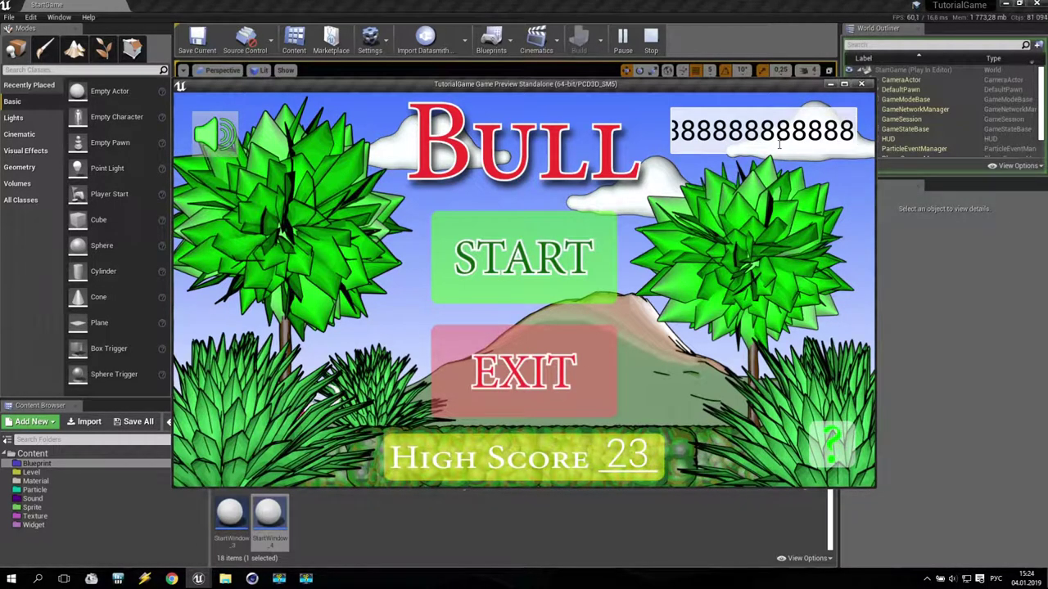
pyautogui.press('Return')
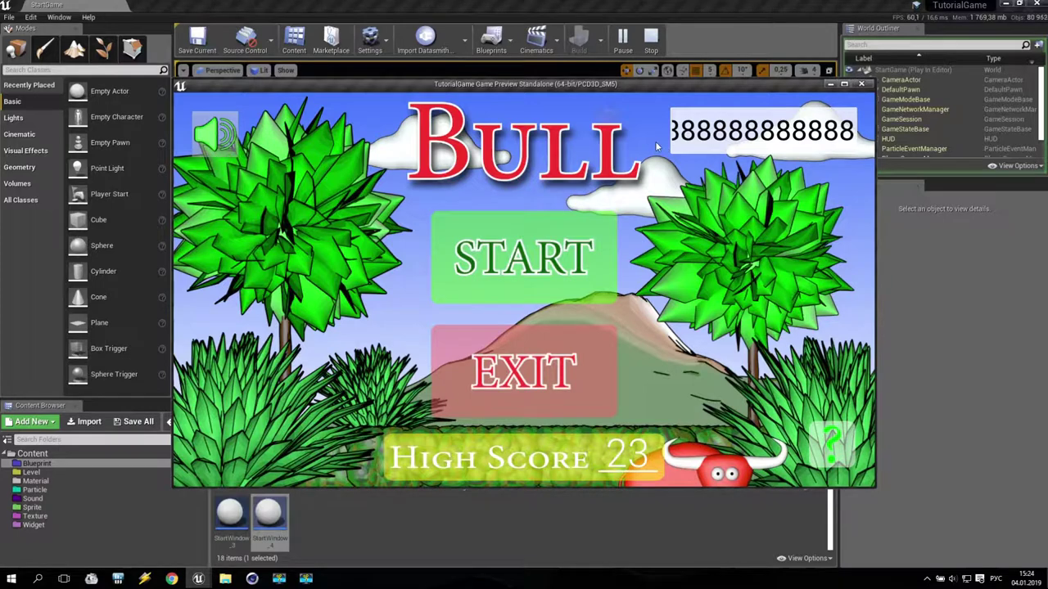
# - Replace the contents of the Secret Code field on the start screen with a different eleven-digit code
pyautogui.moveTo(678, 137); pyautogui.dragTo(858, 147)
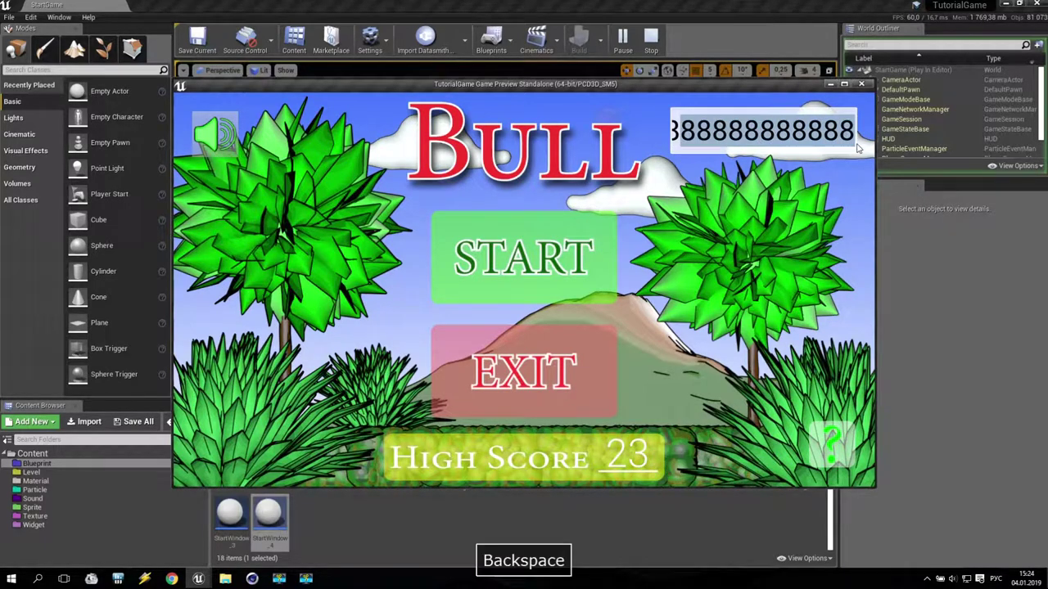
pyautogui.press('BackSpace')
pyautogui.write('123456789')
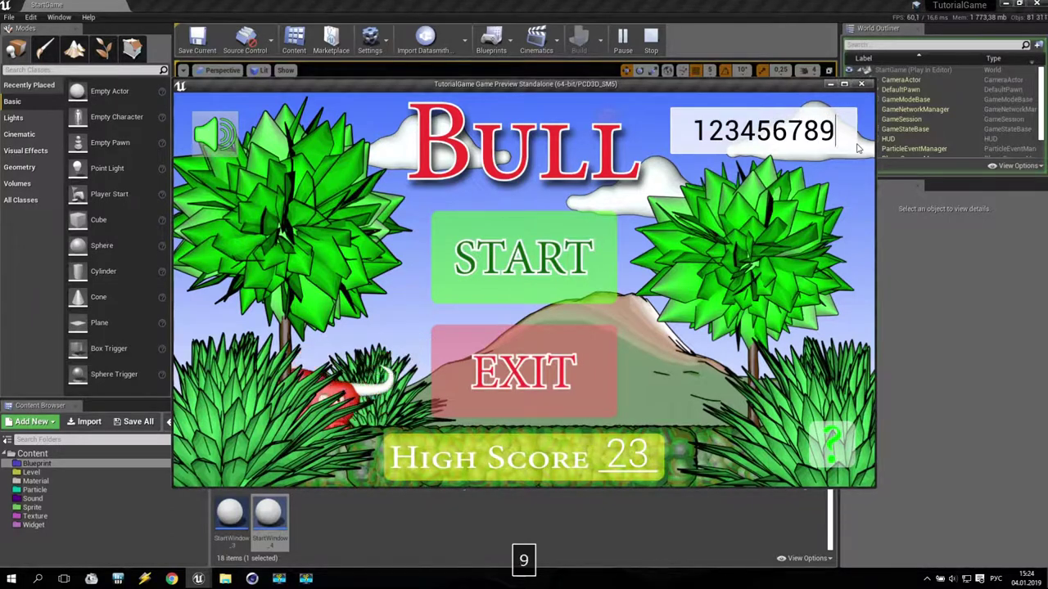
pyautogui.write('08')
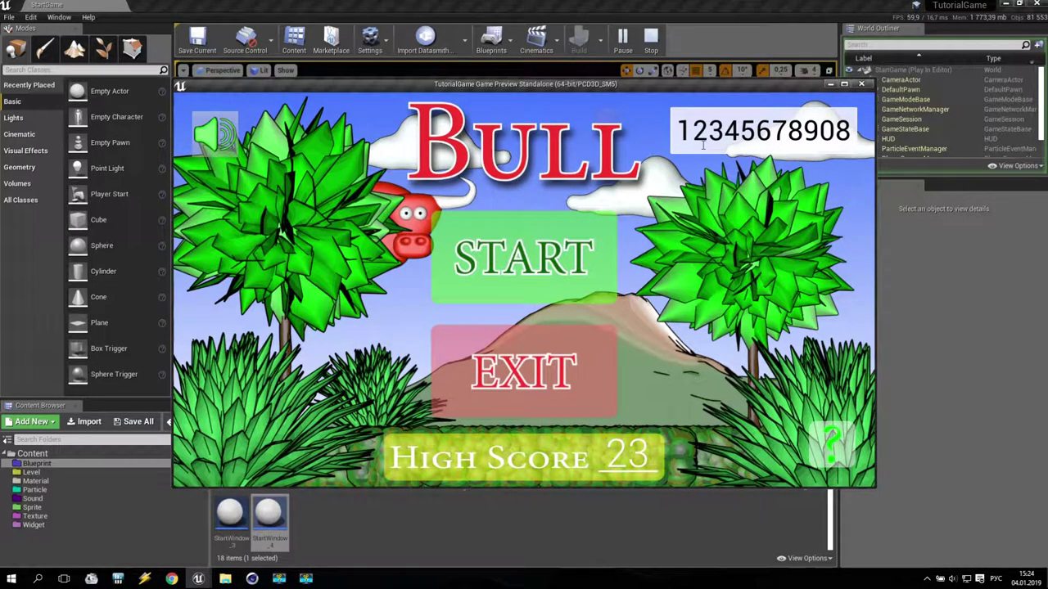
# - Replace the first digit of the secret code and select the last five digits in the field
pyautogui.moveTo(680, 135); pyautogui.dragTo(851, 132)
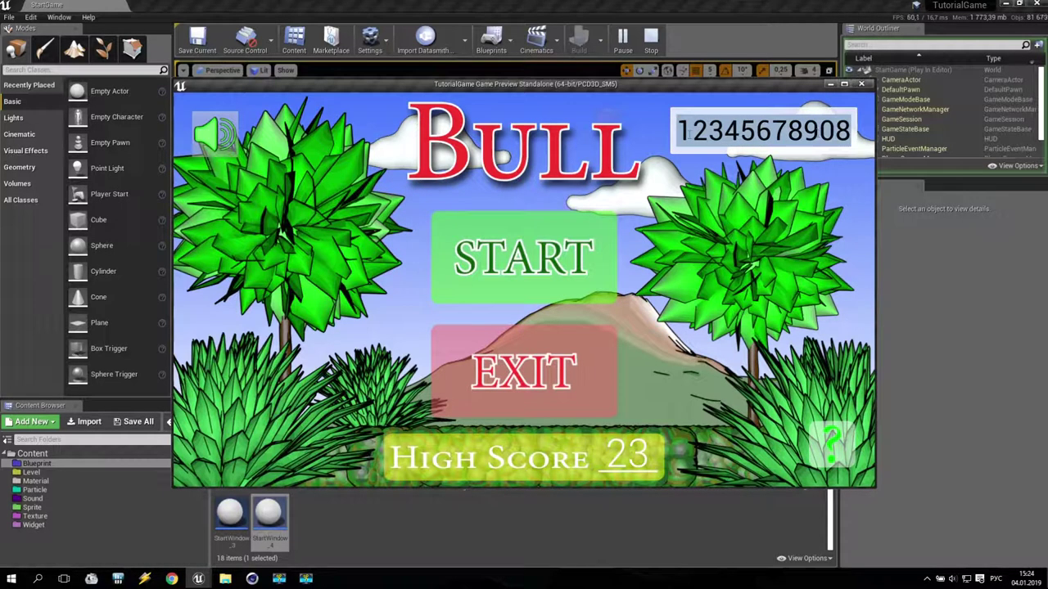
pyautogui.click(690, 132)
pyautogui.press('BackSpace')
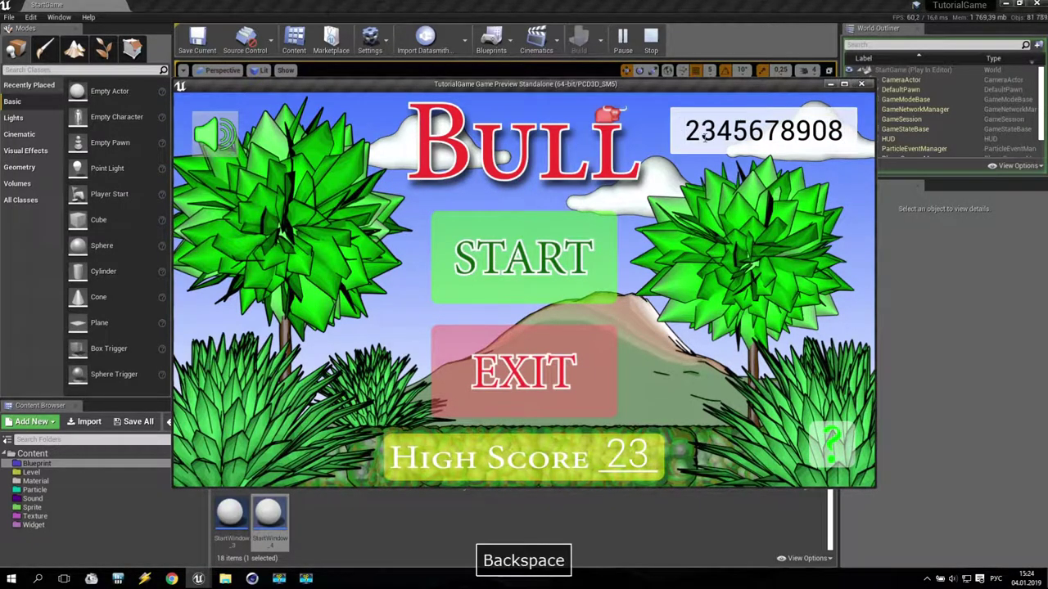
pyautogui.write('8')
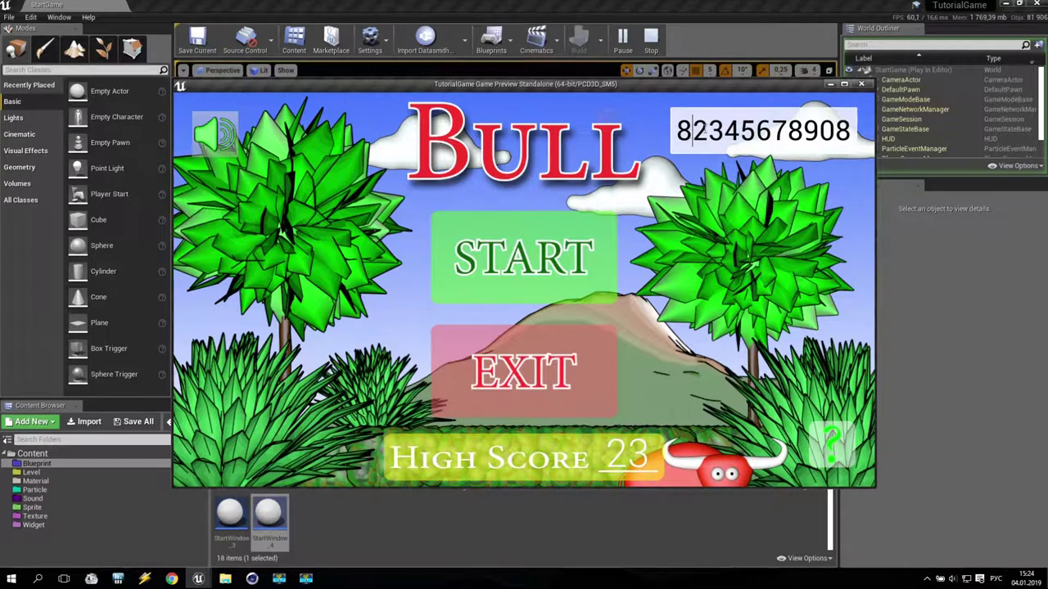
pyautogui.moveTo(684, 133); pyautogui.dragTo(855, 125)
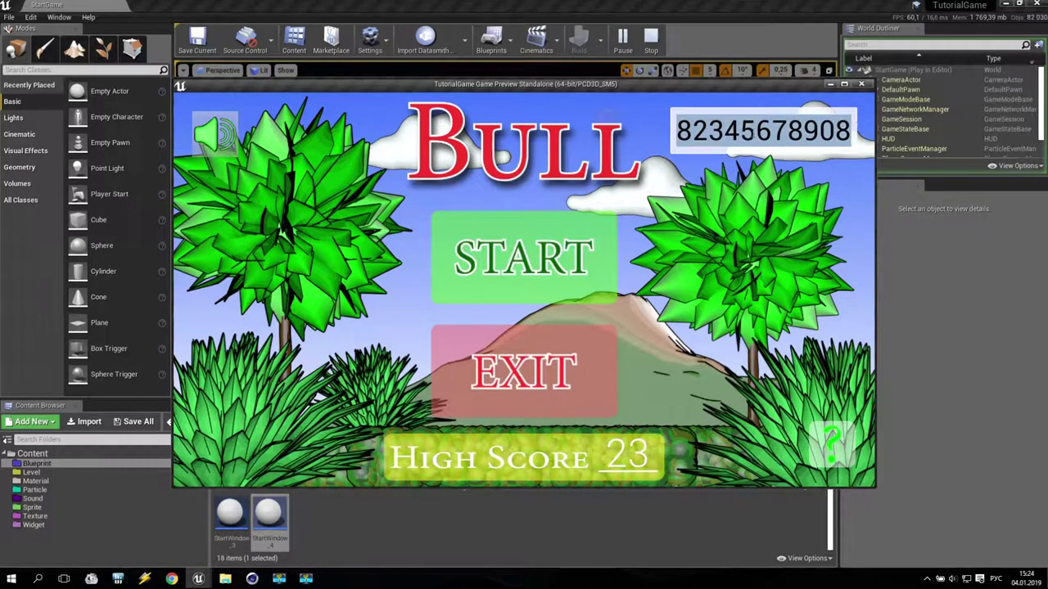
pyautogui.click(770, 131)
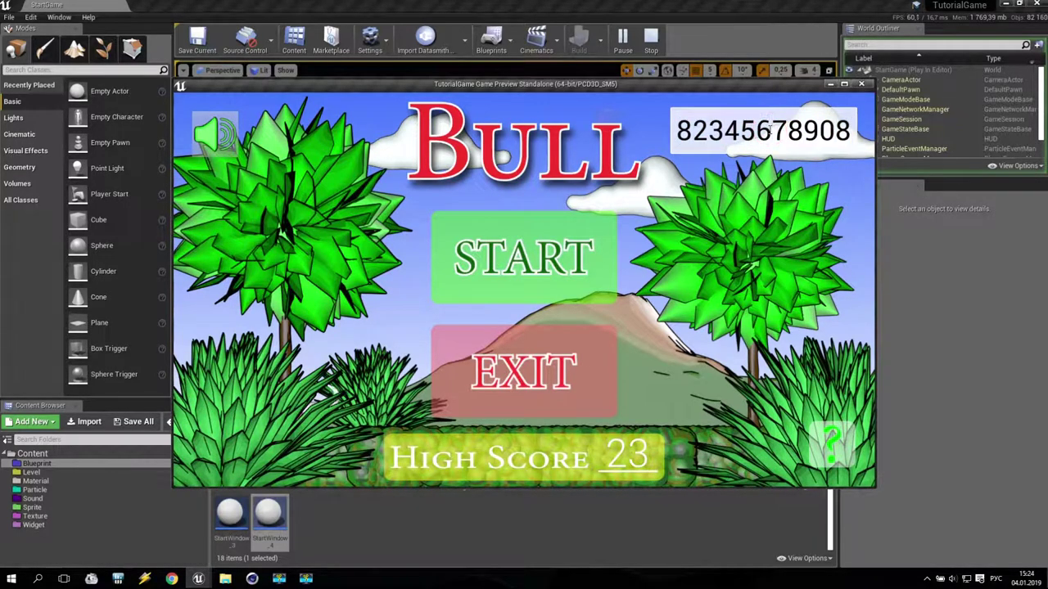
pyautogui.moveTo(771, 130); pyautogui.dragTo(794, 127)
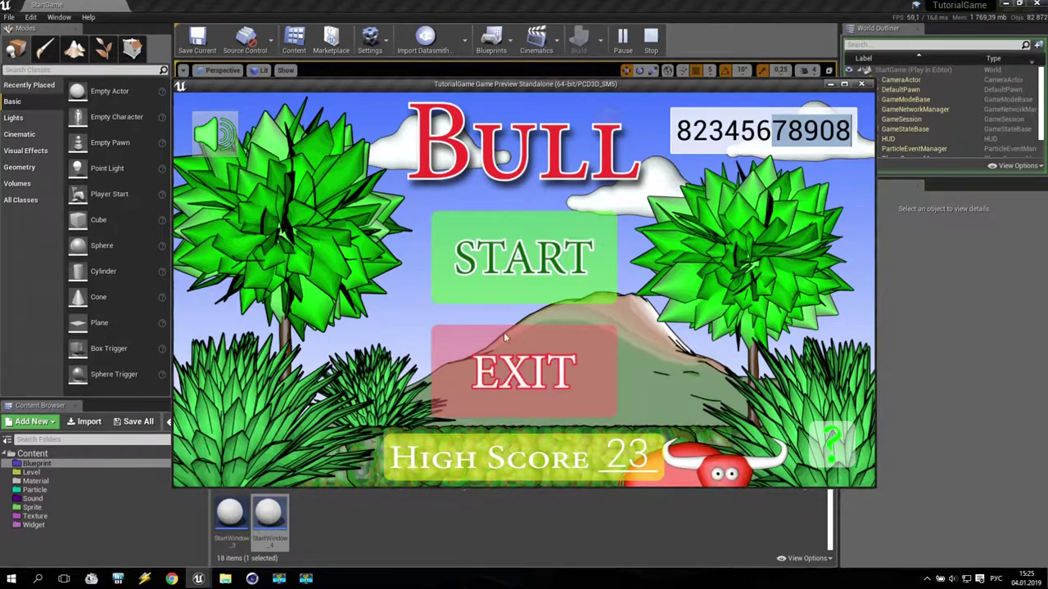
# - Exit the game preview, inspect the Secret Code text box in the MainScreen widget's designer, and close the widget
pyautogui.click(528, 368)
pyautogui.click(66, 526)
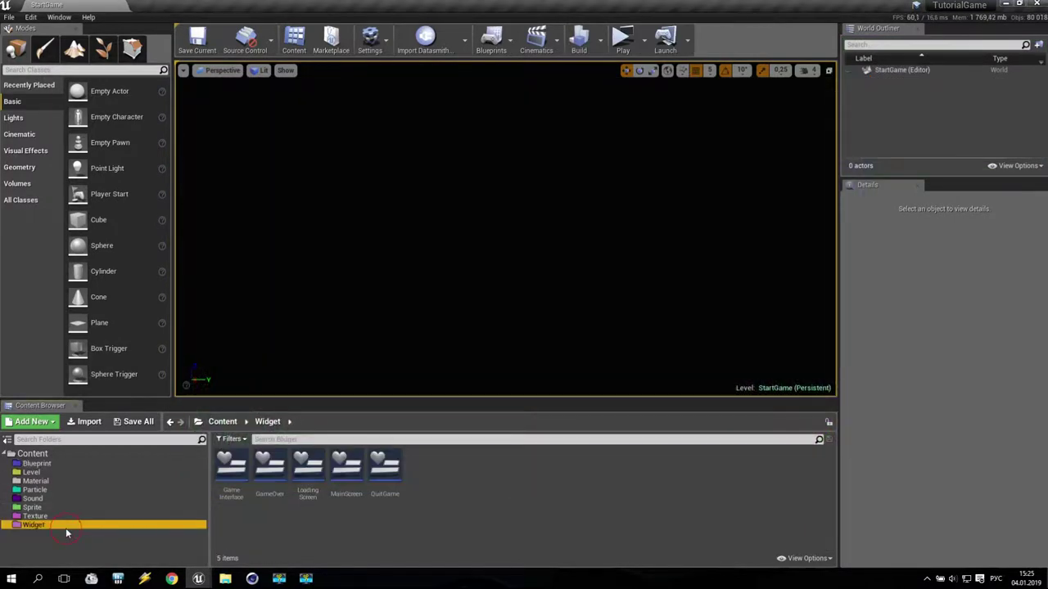
pyautogui.doubleClick(345, 466)
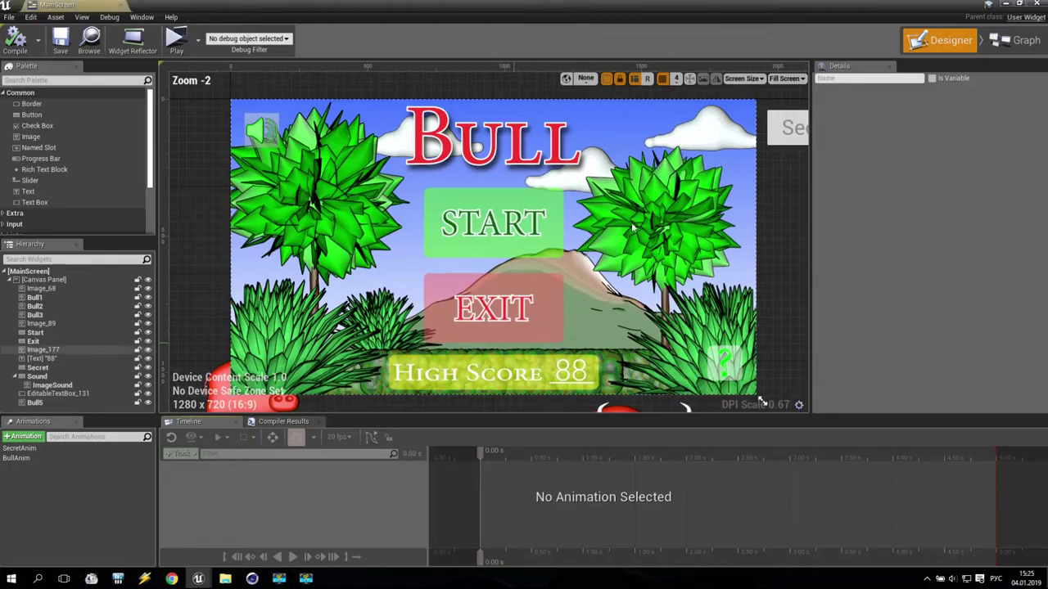
pyautogui.click(786, 128)
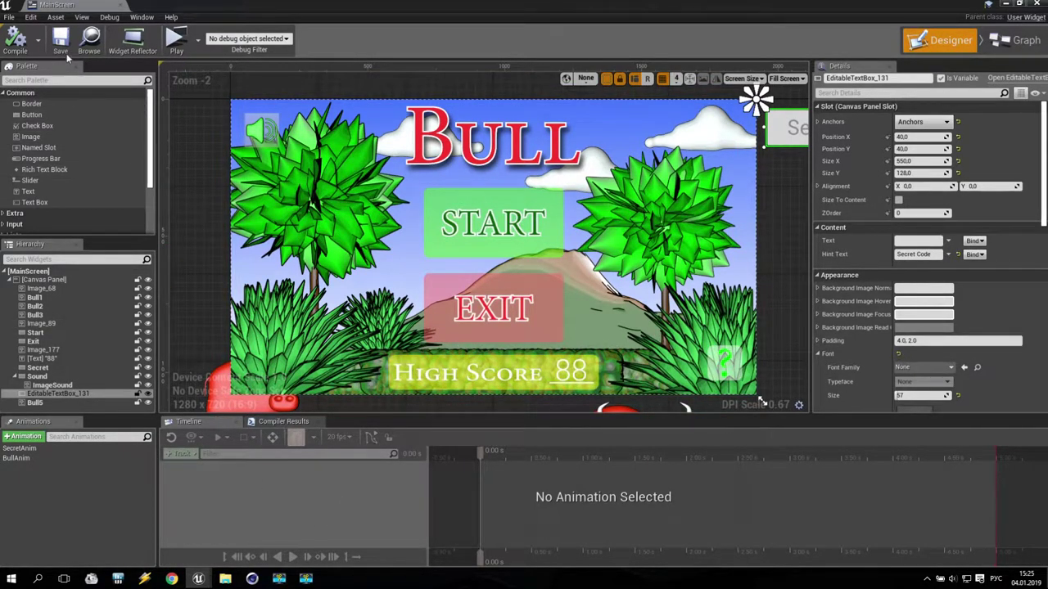
pyautogui.click(120, 6)
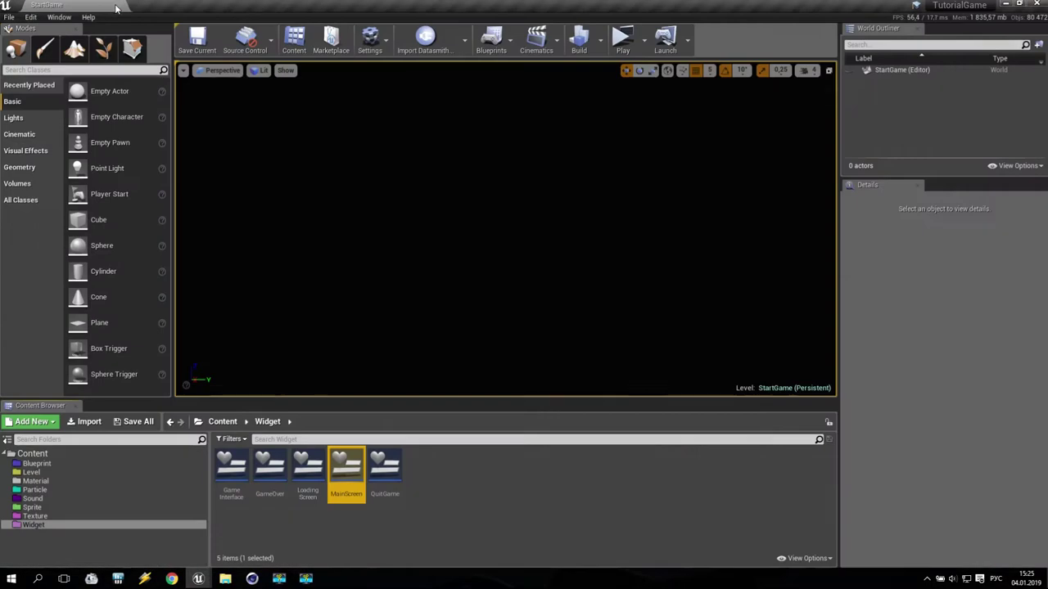
# - Switch to Cinema 4D and preview the wooden board animation with the Secret Code text swapped for the number text
pyautogui.moveTo(251, 580)
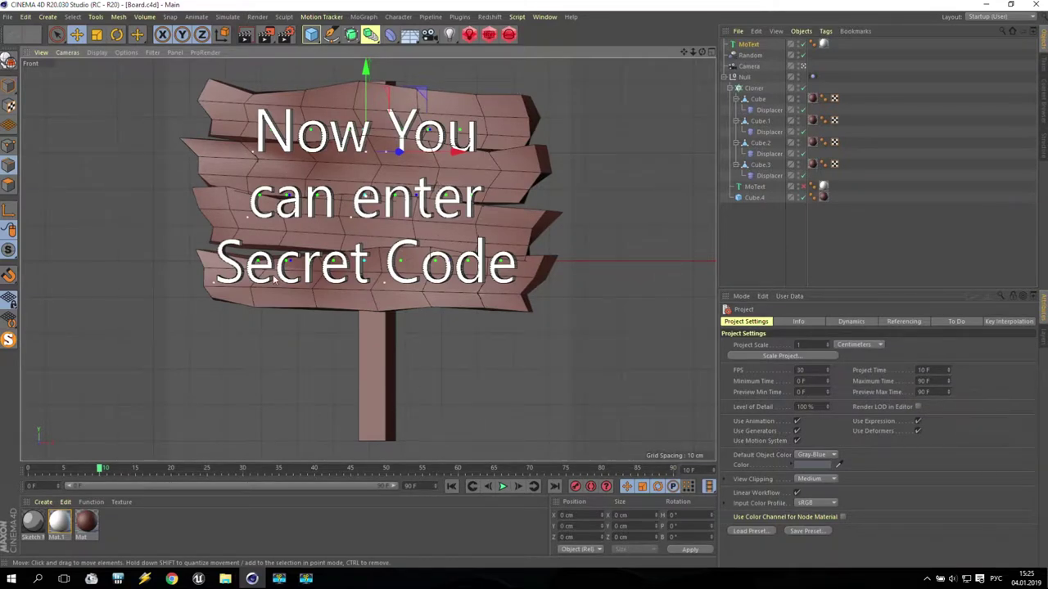
pyautogui.moveTo(103, 469); pyautogui.dragTo(57, 468)
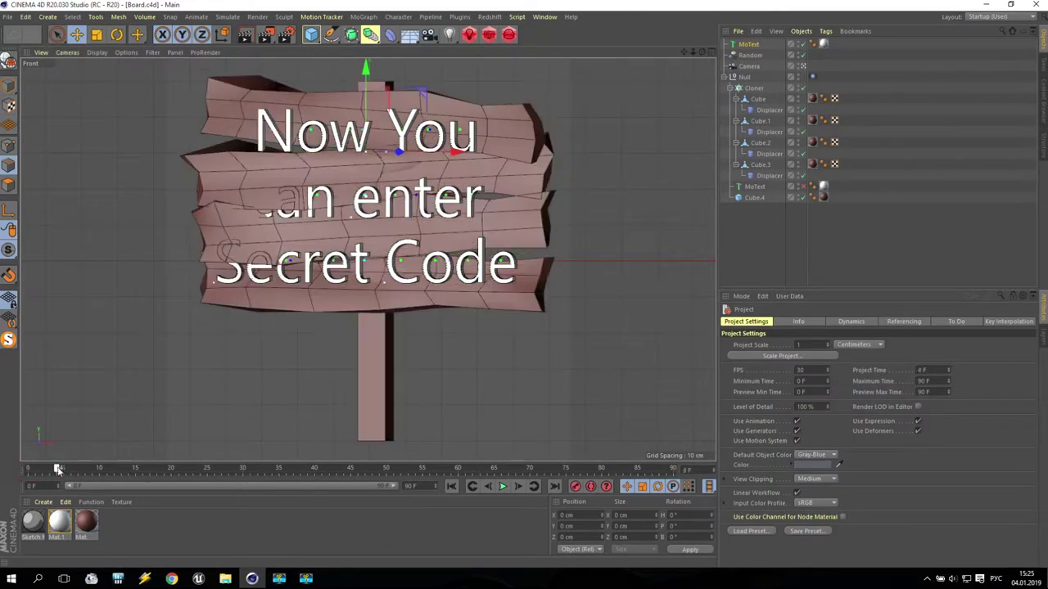
pyautogui.click(803, 187)
pyautogui.click(802, 55)
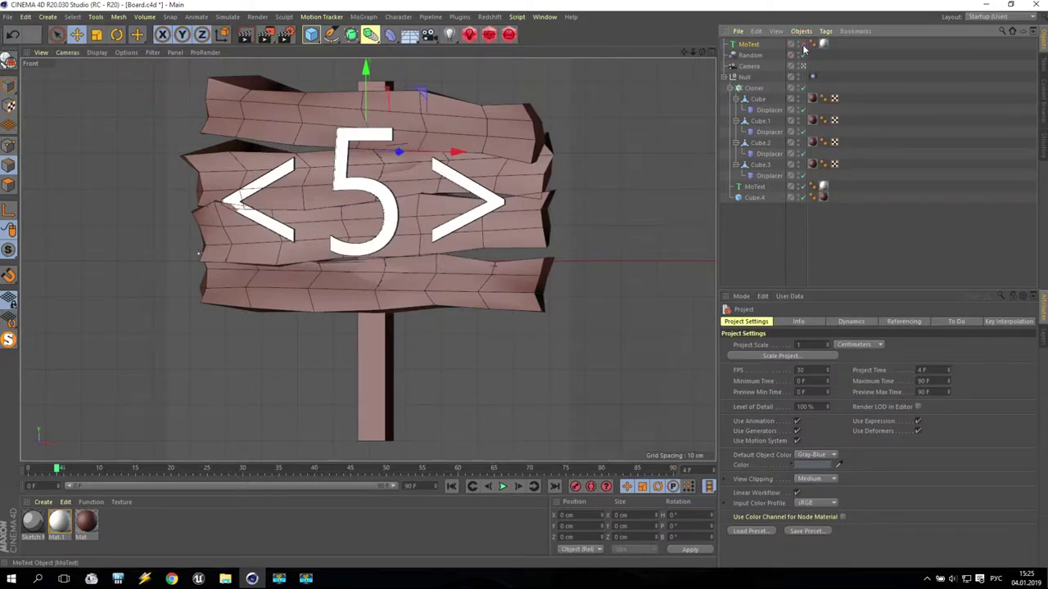
pyautogui.moveTo(57, 470); pyautogui.dragTo(196, 483)
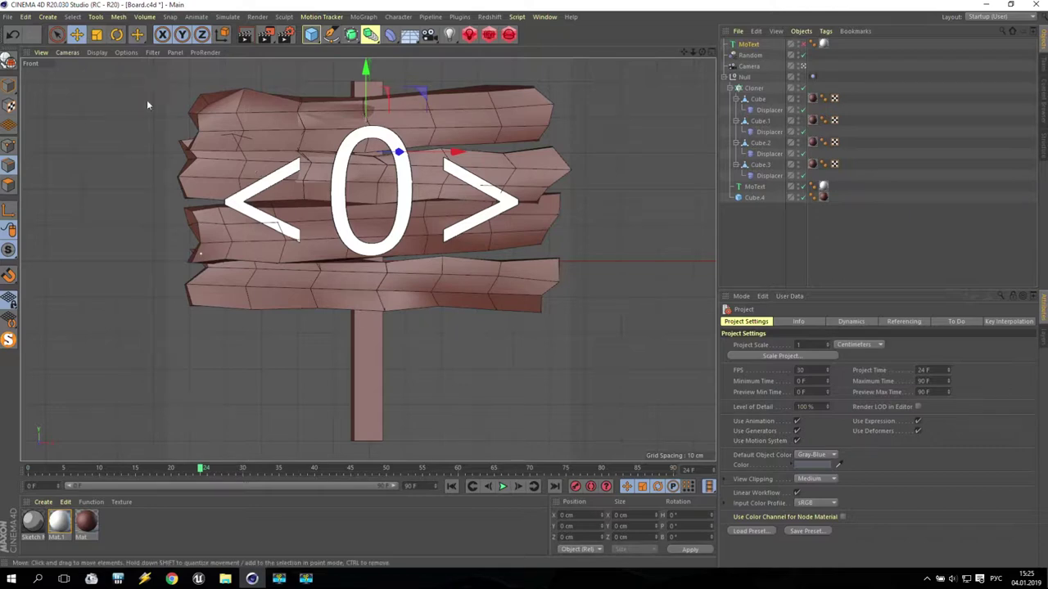
# - Create a new project and add a cube to it
pyautogui.click(8, 17)
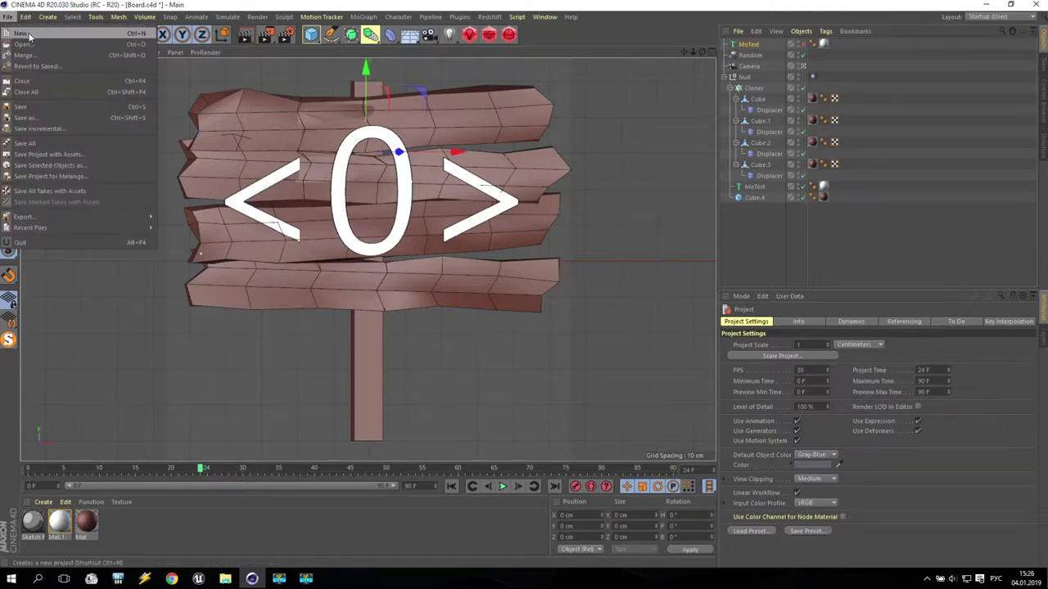
pyautogui.click(21, 33)
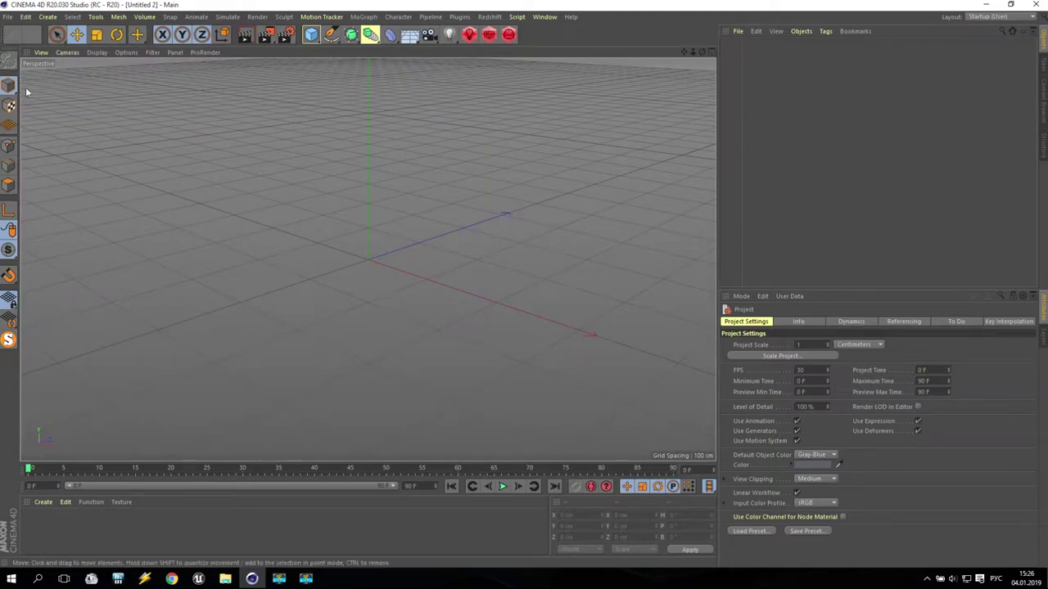
pyautogui.moveTo(311, 34); pyautogui.dragTo(412, 51)
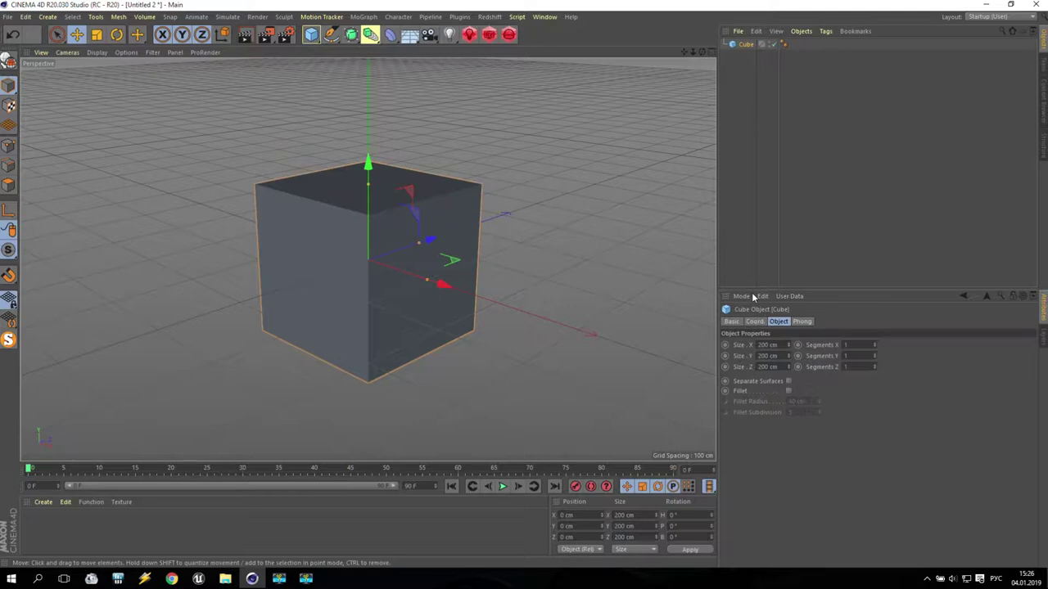
# - Set the cube's Size Y to 30 cm and Size Z to 10 cm
pyautogui.moveTo(788, 357); pyautogui.dragTo(788, 491)
pyautogui.write('30')
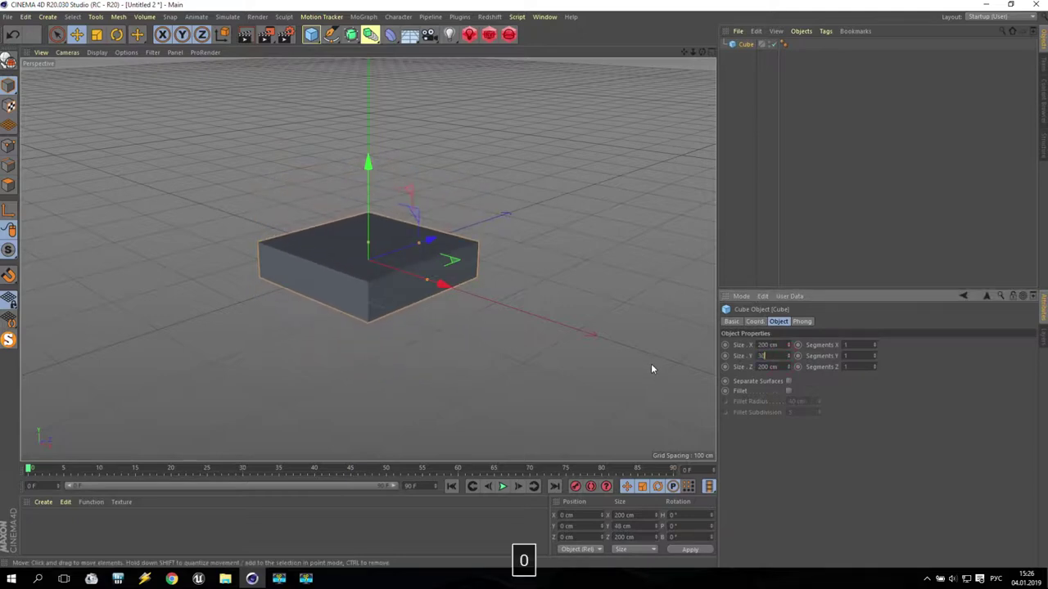
pyautogui.press('Return')
pyautogui.moveTo(788, 367); pyautogui.dragTo(788, 483)
pyautogui.write('10')
pyautogui.press('Return')
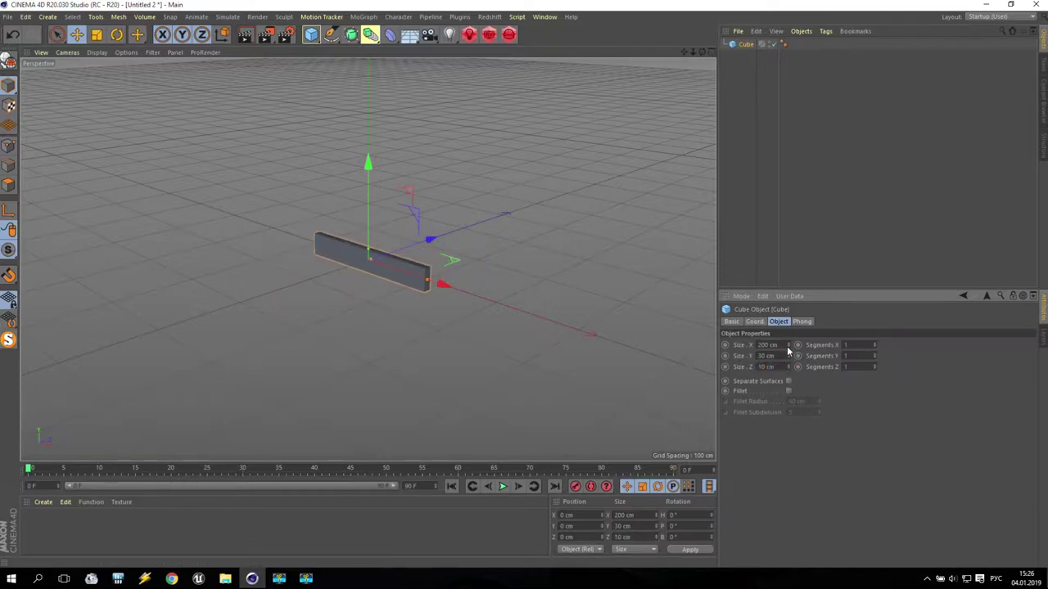
# - Set the perspective view's display mode to Gouraud Shading (Lines)
pyautogui.scroll(4, 609, 305)
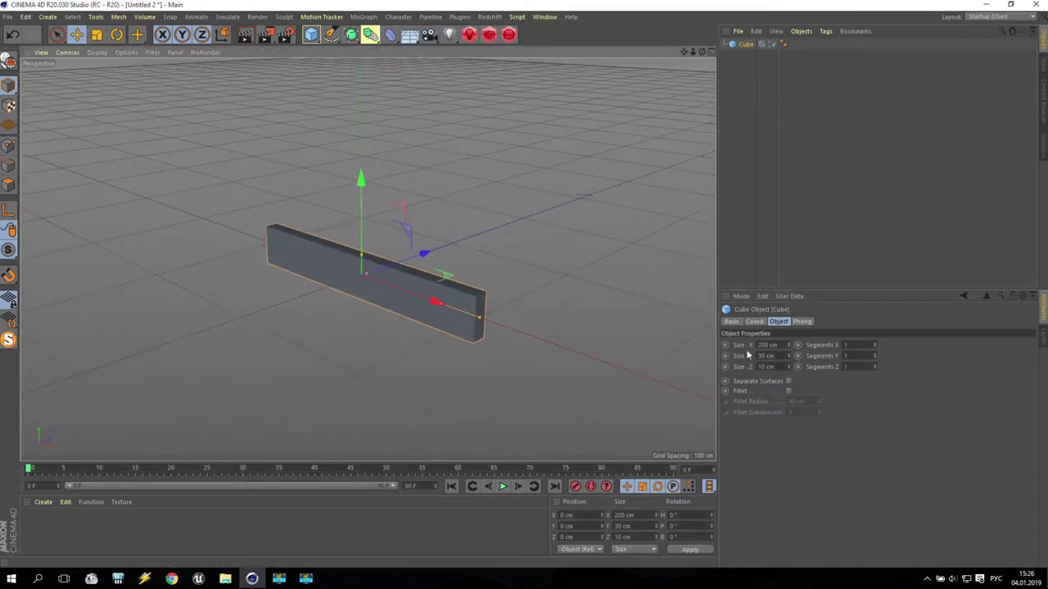
pyautogui.click(96, 52)
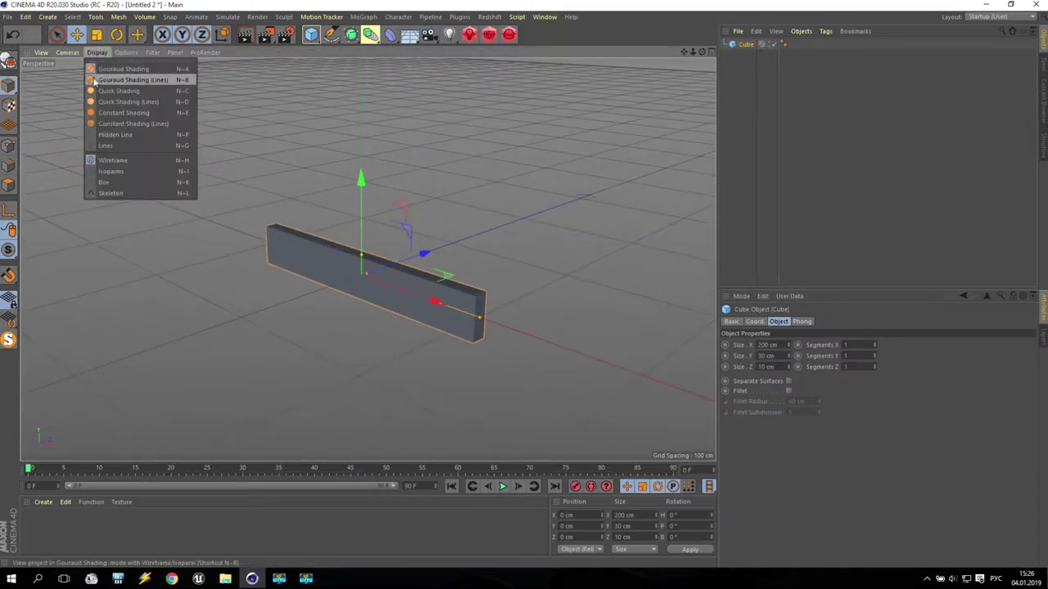
pyautogui.click(144, 80)
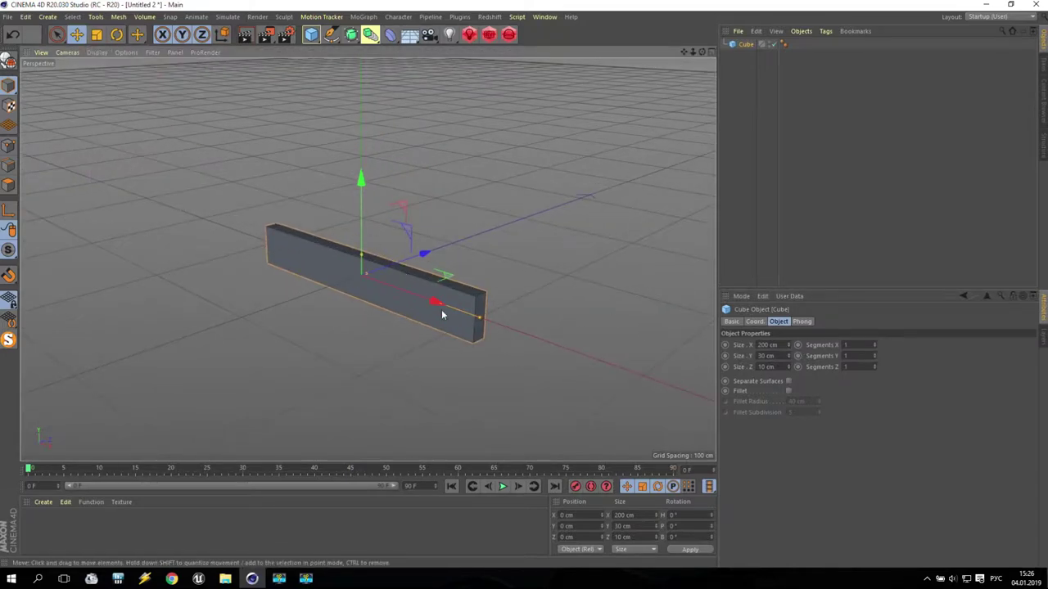
# - Set the cube's segments to 8 along X and 5 along Y
pyautogui.click(874, 343)
pyautogui.click(874, 345)
pyautogui.click(874, 344)
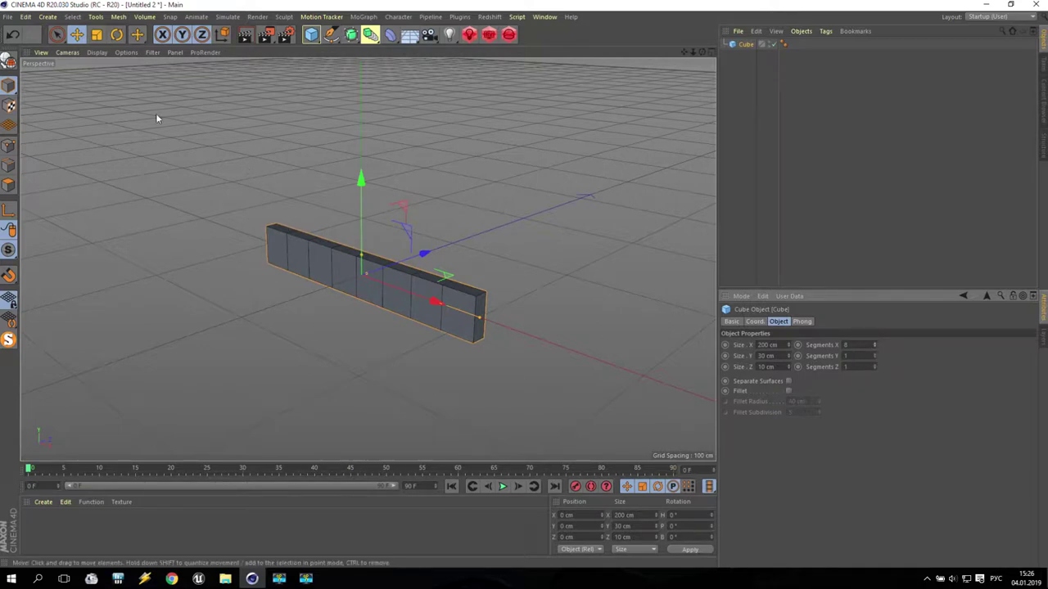
pyautogui.click(874, 355)
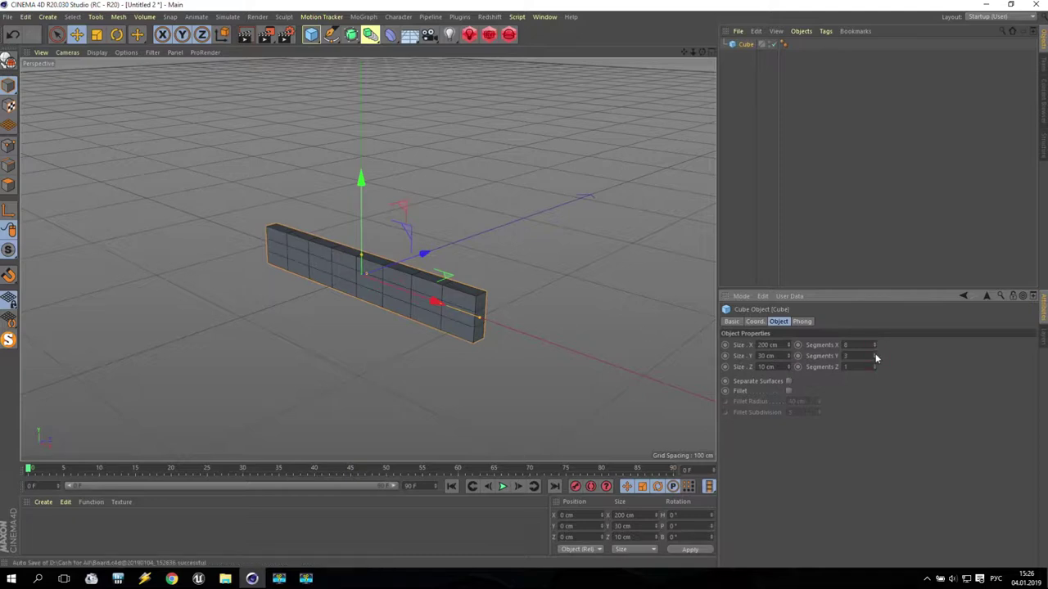
pyautogui.click(874, 354)
pyautogui.click(874, 354)
# - Make the cube editable and show it close up in the front view
pyautogui.scroll(1, 392, 323)
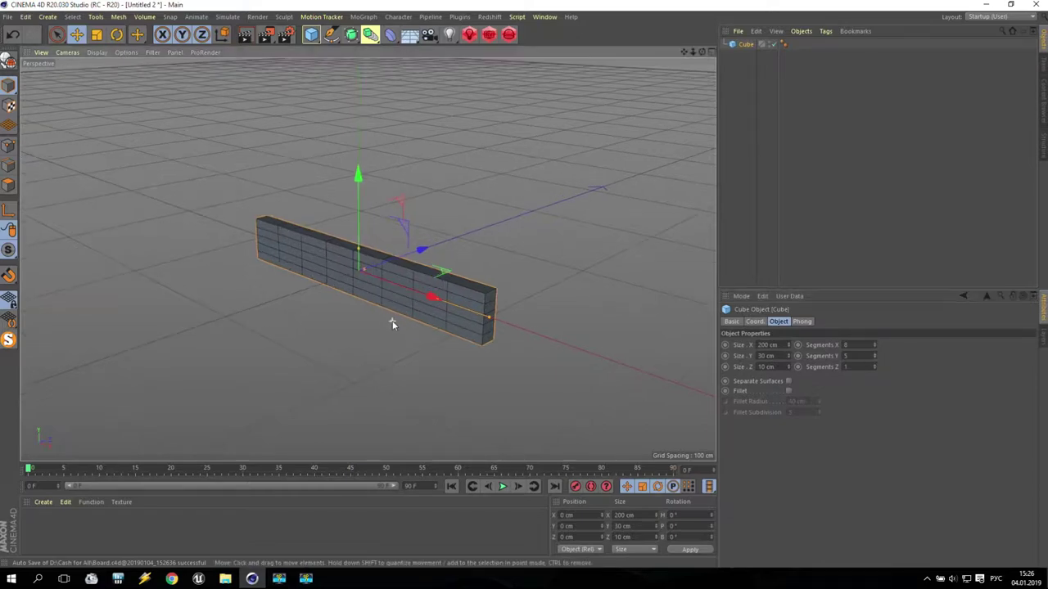
pyautogui.click(8, 64)
pyautogui.middleClick(358, 194)
pyautogui.middleClick(540, 358)
pyautogui.scroll(5, 413, 293)
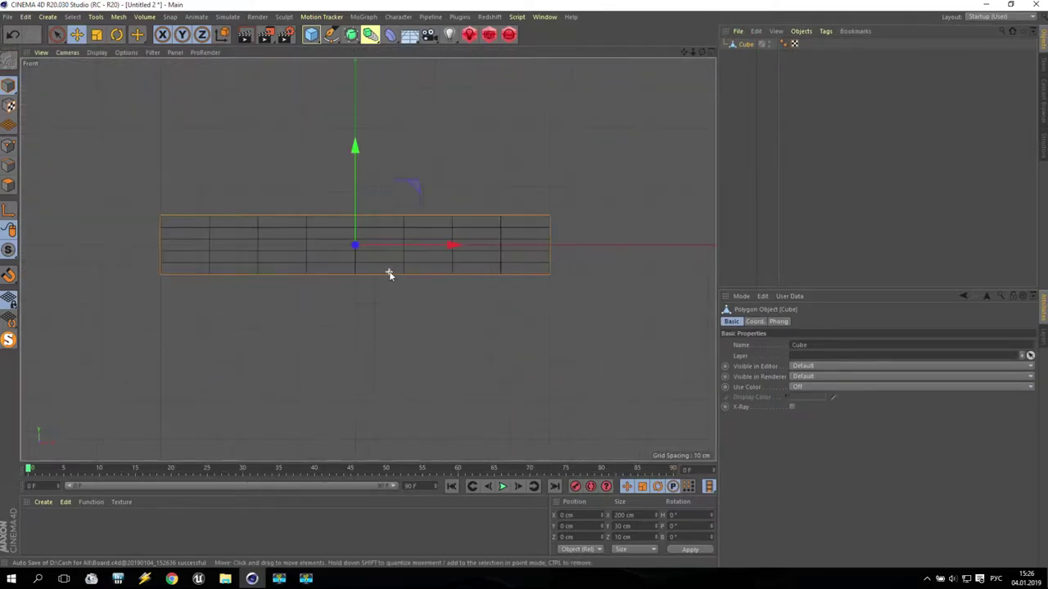
# - Using Rectangle Selection in point mode, pull points of the plank's left end inward for a jagged edge, the bottom corner by about 11 cm
pyautogui.click(7, 147)
pyautogui.scroll(2, 153, 230)
pyautogui.click(57, 34)
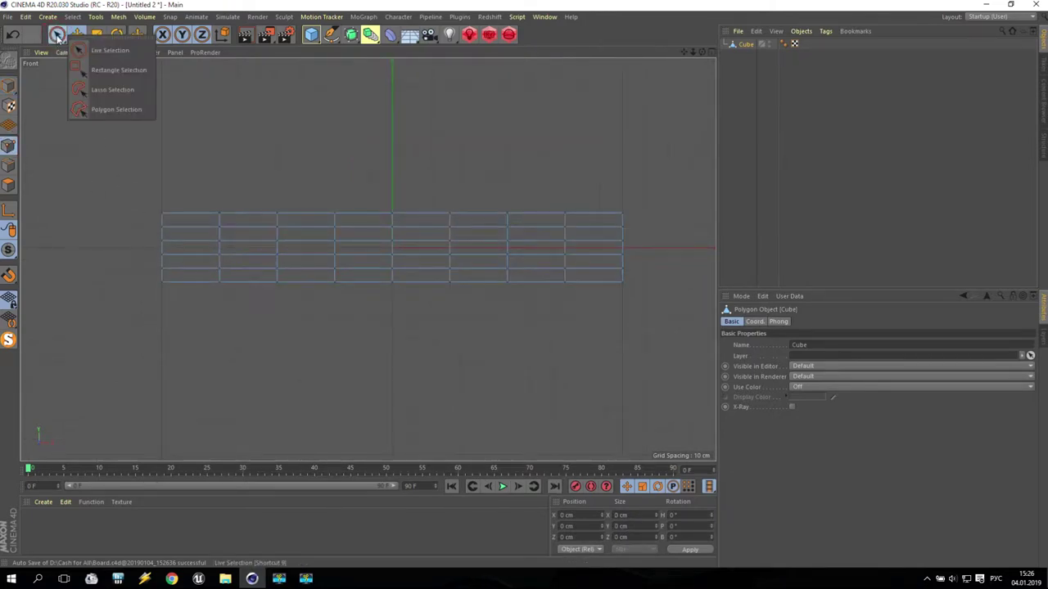
pyautogui.click(115, 70)
pyautogui.moveTo(145, 219); pyautogui.dragTo(210, 264)
pyautogui.moveTo(147, 273); pyautogui.dragTo(237, 283)
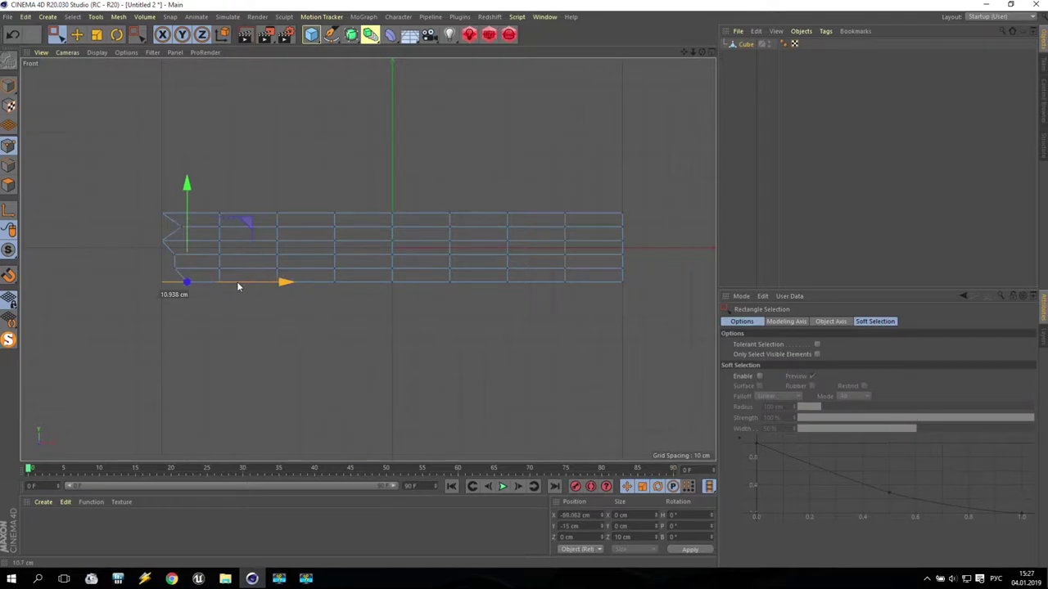
# - Move the upper points and a lower point of the plank's right end inward by about 6 cm for a jagged edge
pyautogui.moveTo(642, 234); pyautogui.dragTo(609, 200)
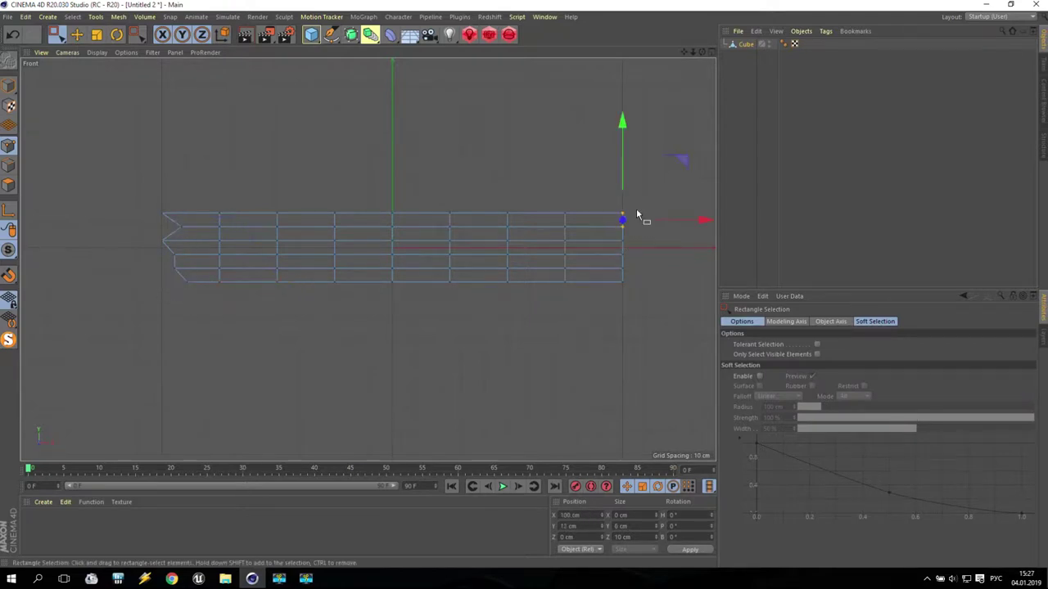
pyautogui.moveTo(660, 222); pyautogui.dragTo(639, 219)
pyautogui.moveTo(635, 278)
pyautogui.mouseDown()
pyautogui.moveTo(610, 263)
pyautogui.moveTo(644, 273)
pyautogui.mouseUp()
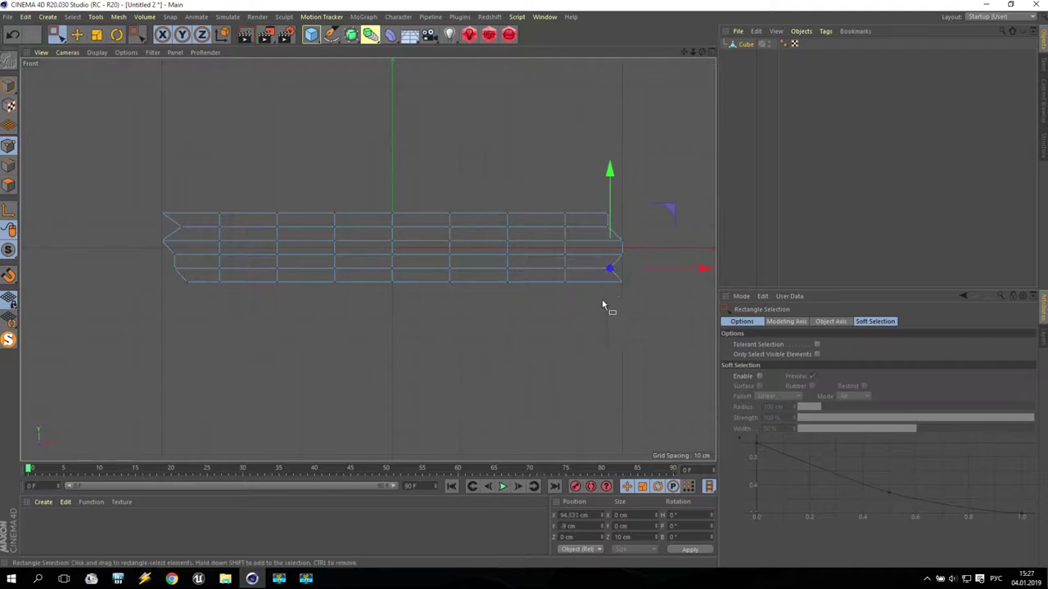
# - Return to model mode, show the plank in the perspective view, and select the Cube object
pyautogui.click(9, 85)
pyautogui.press('h')
pyautogui.middleClick(467, 141)
pyautogui.middleClick(260, 165)
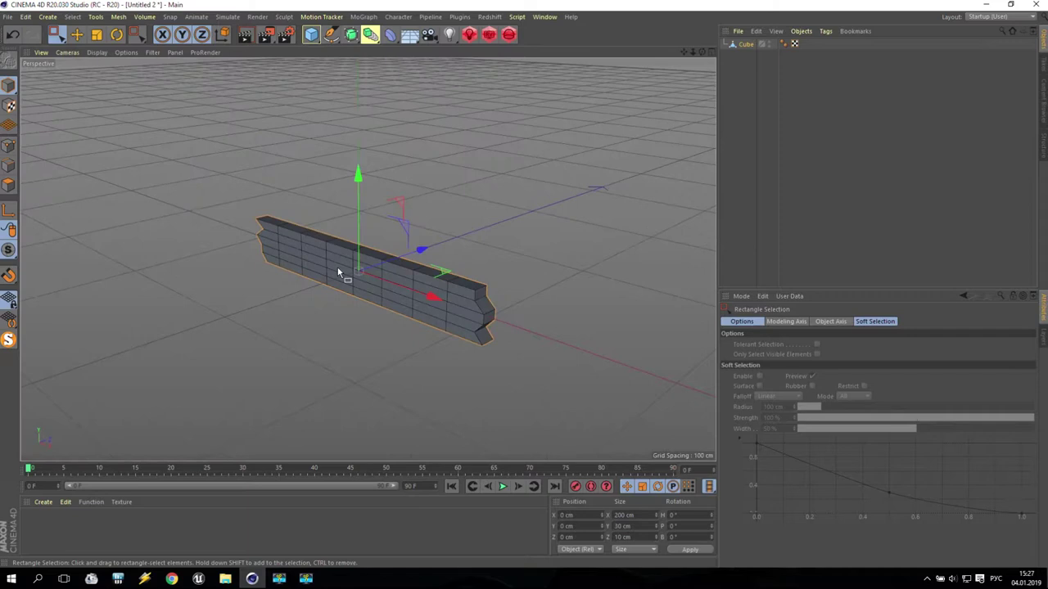
pyautogui.click(745, 46)
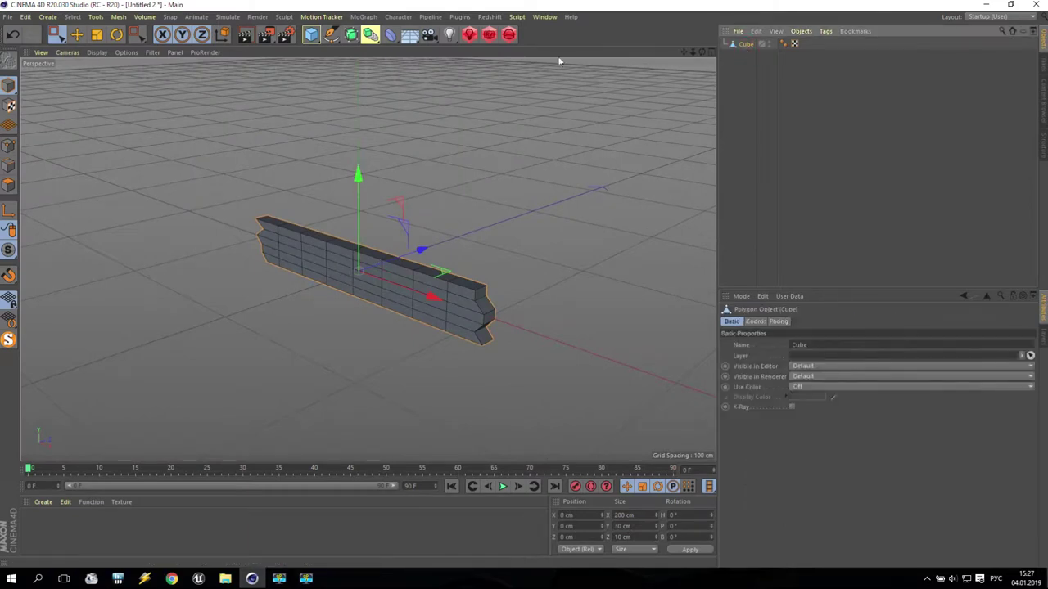
# - Add a Displacer deformer and make it a child of the Cube plank
pyautogui.click(390, 37)
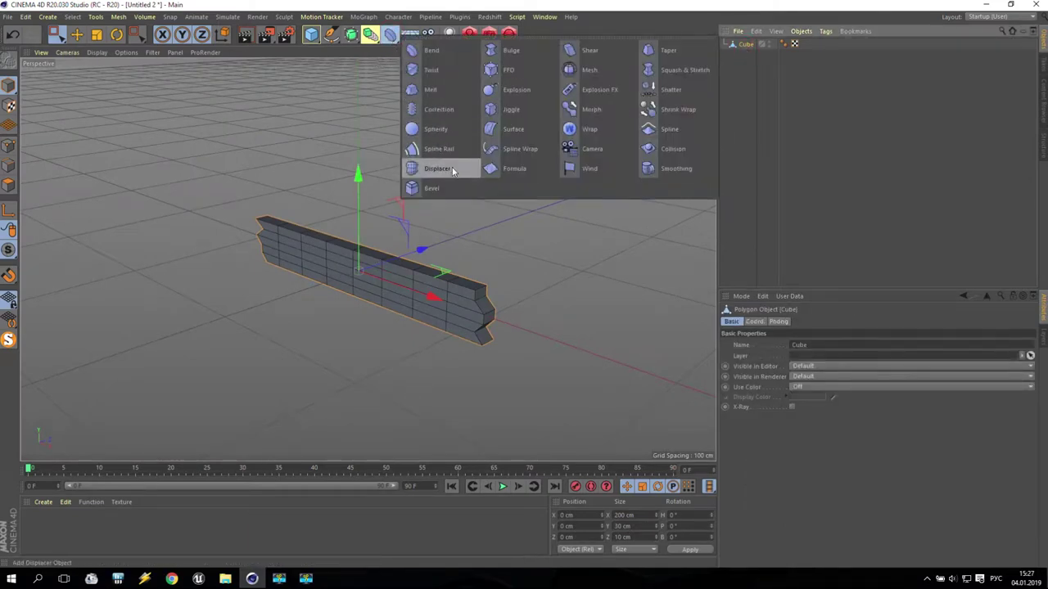
pyautogui.click(439, 169)
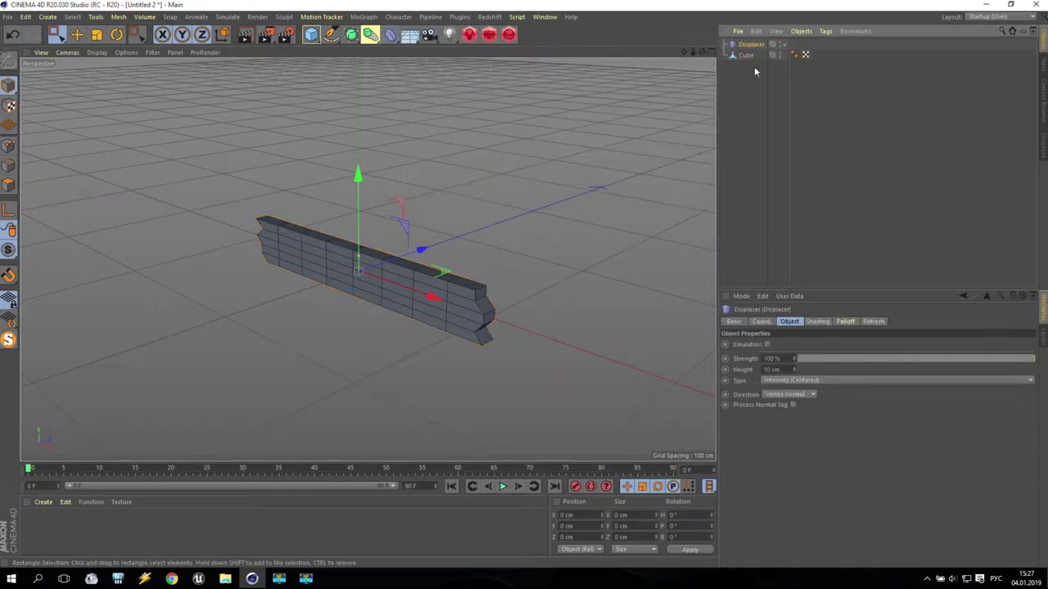
pyautogui.moveTo(750, 56); pyautogui.dragTo(752, 57)
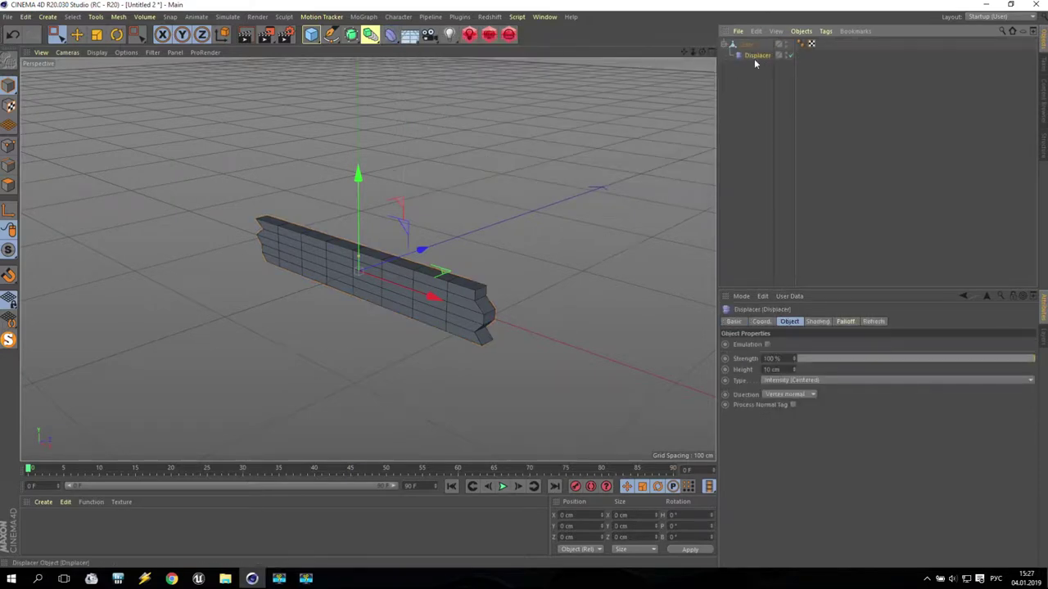
# - Assign a Noise shader to the Displacer's shading
pyautogui.click(816, 321)
pyautogui.click(791, 322)
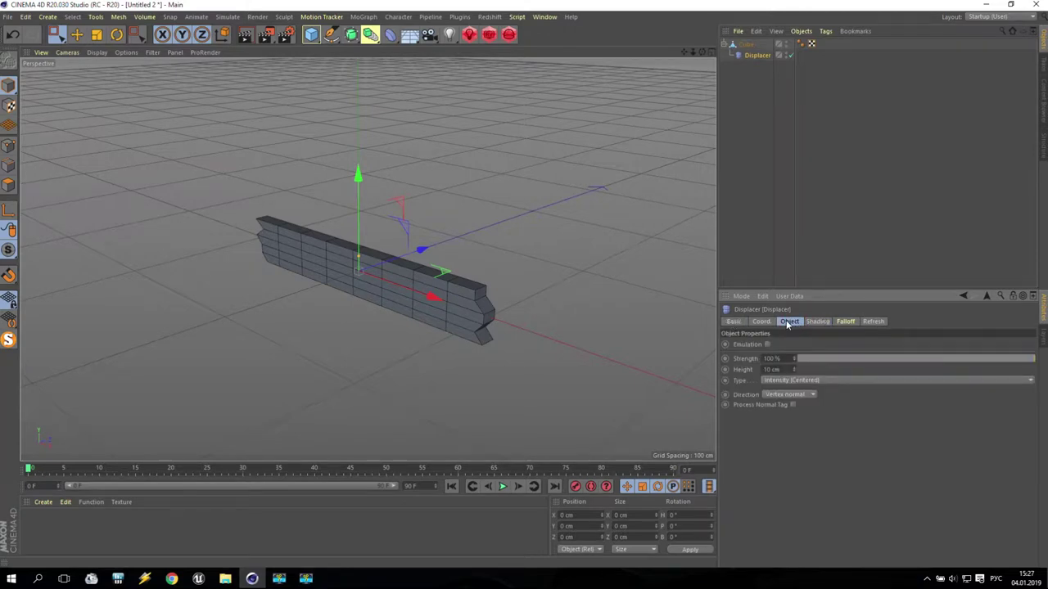
pyautogui.click(817, 322)
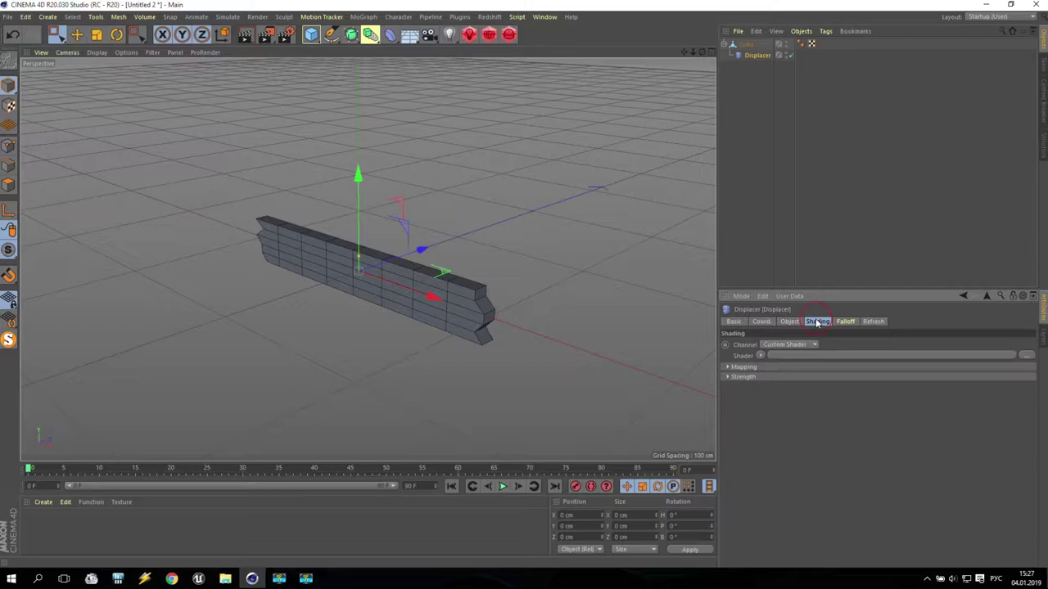
pyautogui.click(760, 356)
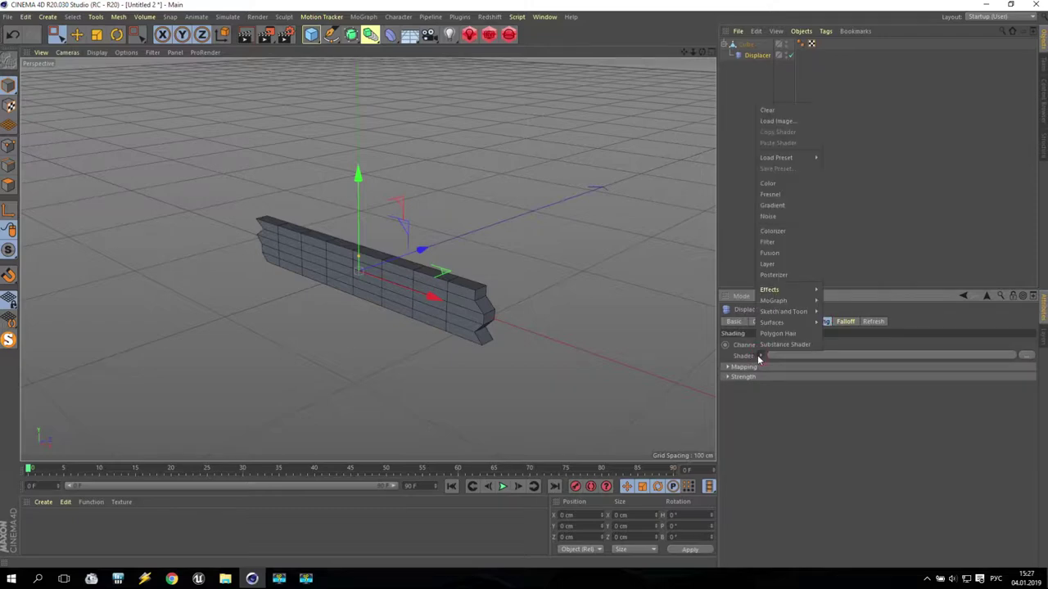
pyautogui.click(770, 216)
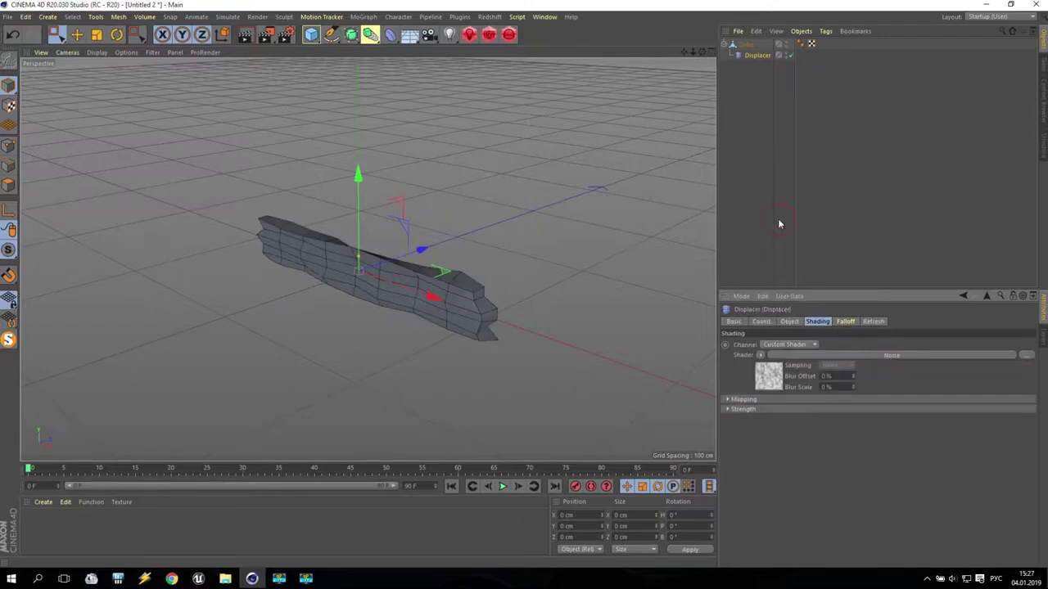
# - Set the Displacer's height to 5 cm
pyautogui.keyDown('alt'); pyautogui.moveTo(451, 274); pyautogui.dragTo(472, 303); pyautogui.keyUp('alt')
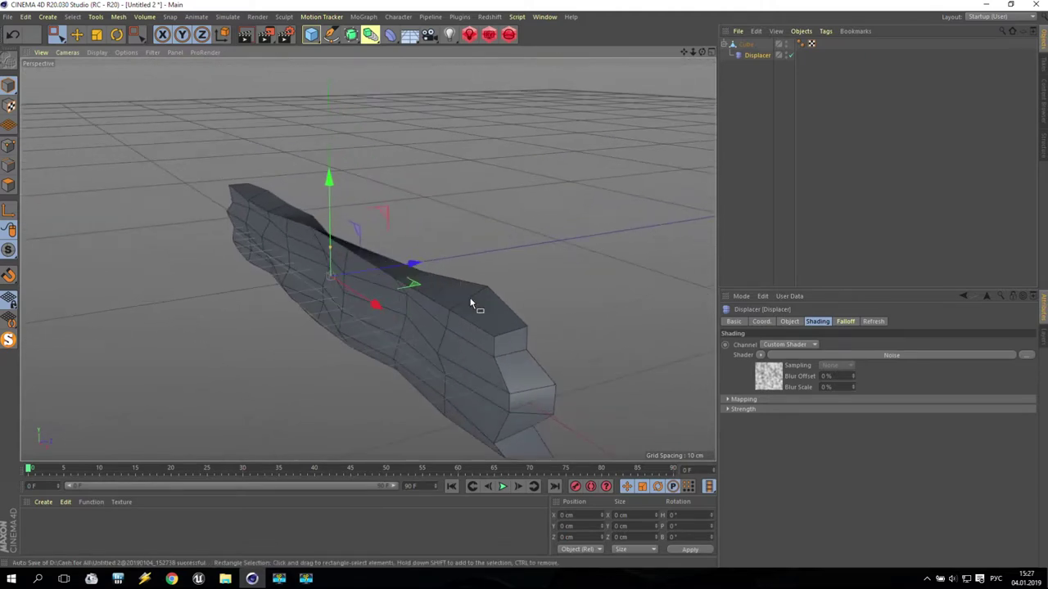
pyautogui.click(789, 322)
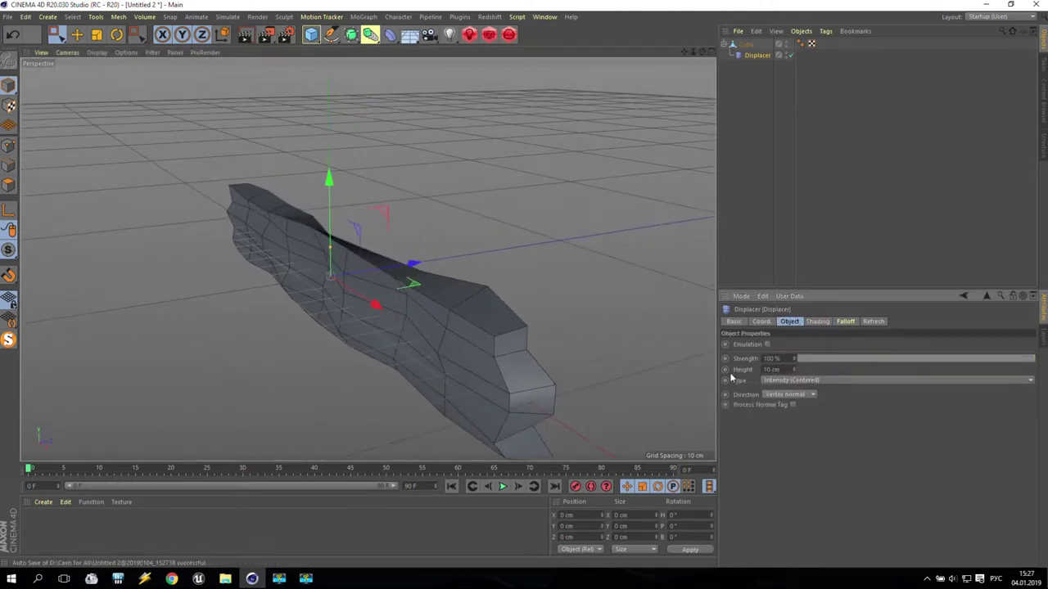
pyautogui.write('5')
pyautogui.press('Return')
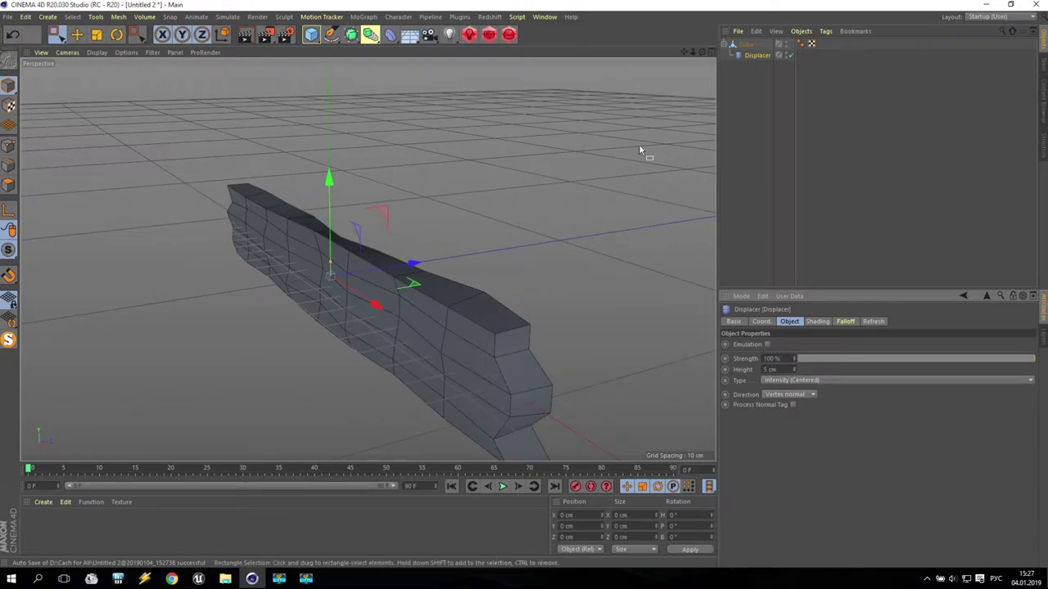
# - Duplicate the plank twice upward, placing the copies at Y positions of about 31 cm and 63 cm
pyautogui.click(747, 44)
pyautogui.press('c')
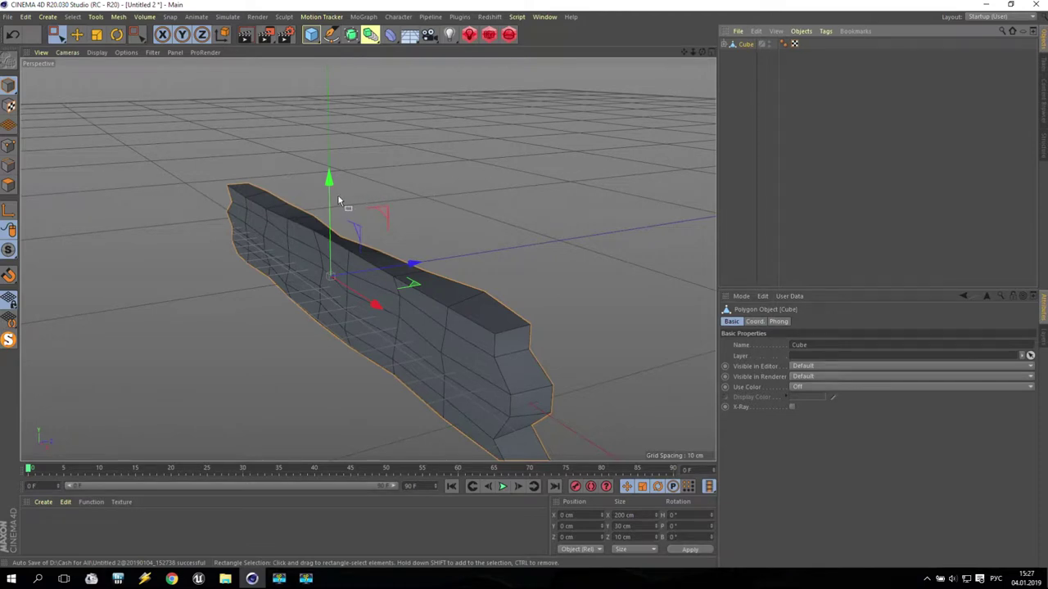
pyautogui.keyDown('ctrl'); pyautogui.moveTo(338, 196); pyautogui.dragTo(331, 49); pyautogui.keyUp('ctrl')
pyautogui.scroll(-5, 344, 174)
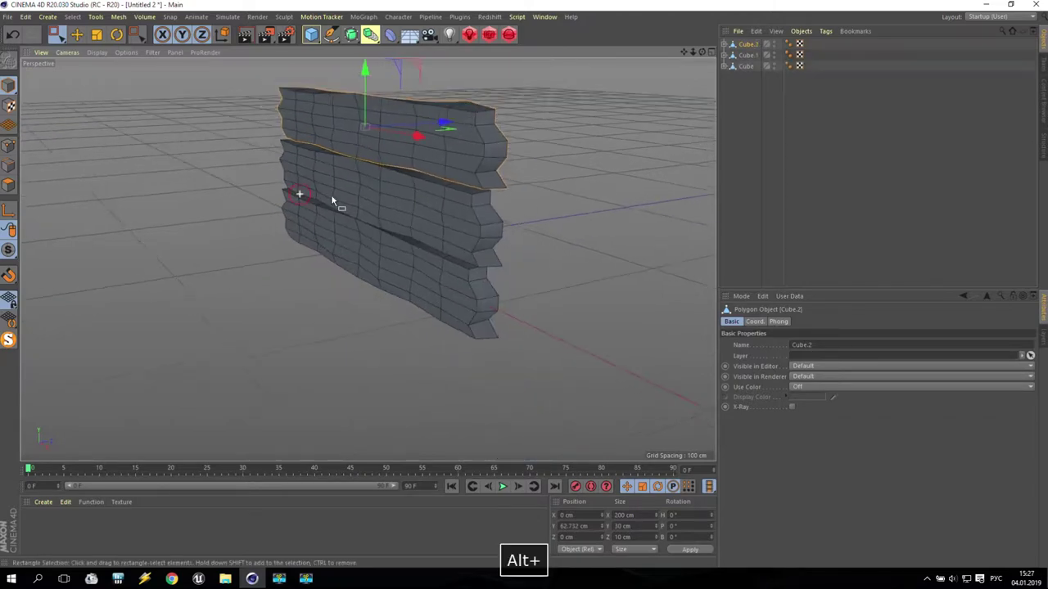
pyautogui.keyDown('alt'); pyautogui.moveTo(311, 199); pyautogui.dragTo(412, 206); pyautogui.keyUp('alt')
pyautogui.keyDown('alt'); pyautogui.moveTo(677, 65); pyautogui.dragTo(466, 209, button='middle'); pyautogui.keyUp('alt')
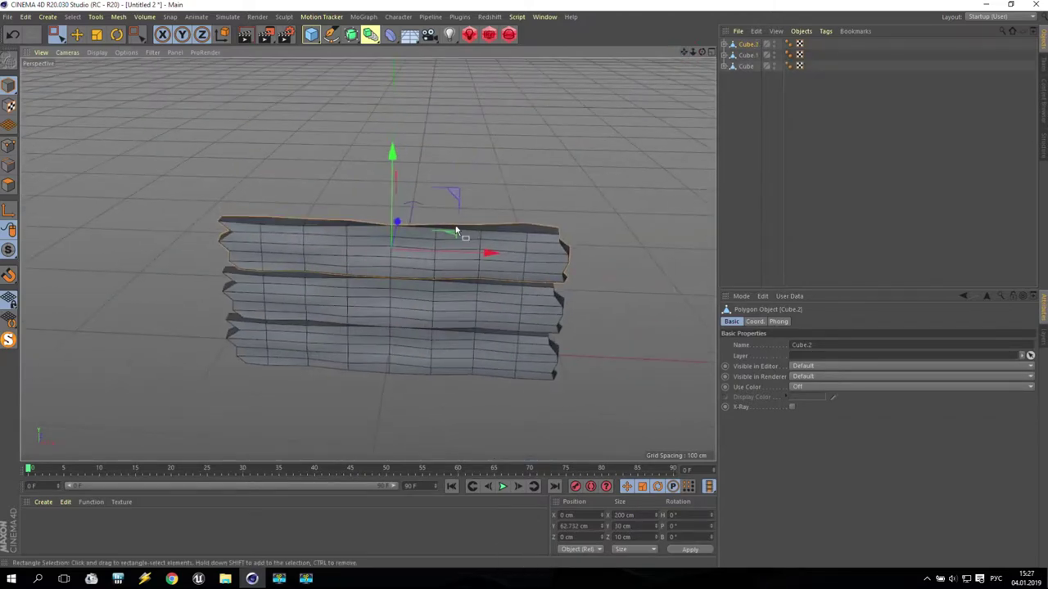
# - In the front view, reshape the middle plank's right end in point mode: upper points outward, middle points inward, bottom corner inward by about 4 cm
pyautogui.scroll(5, 620, 130)
pyautogui.click(747, 55)
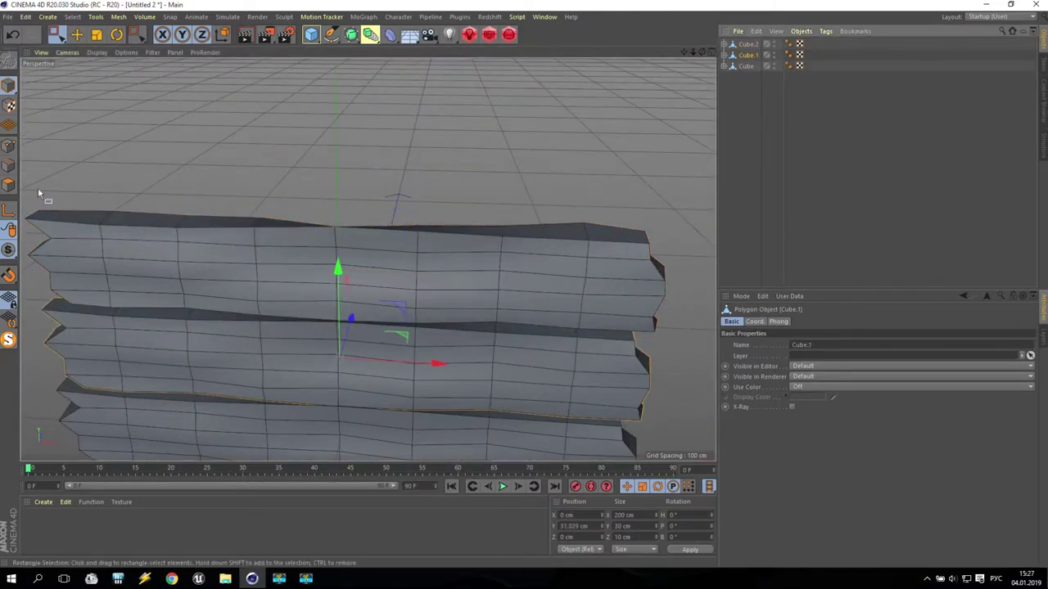
pyautogui.press('Return')
pyautogui.middleClick(374, 264)
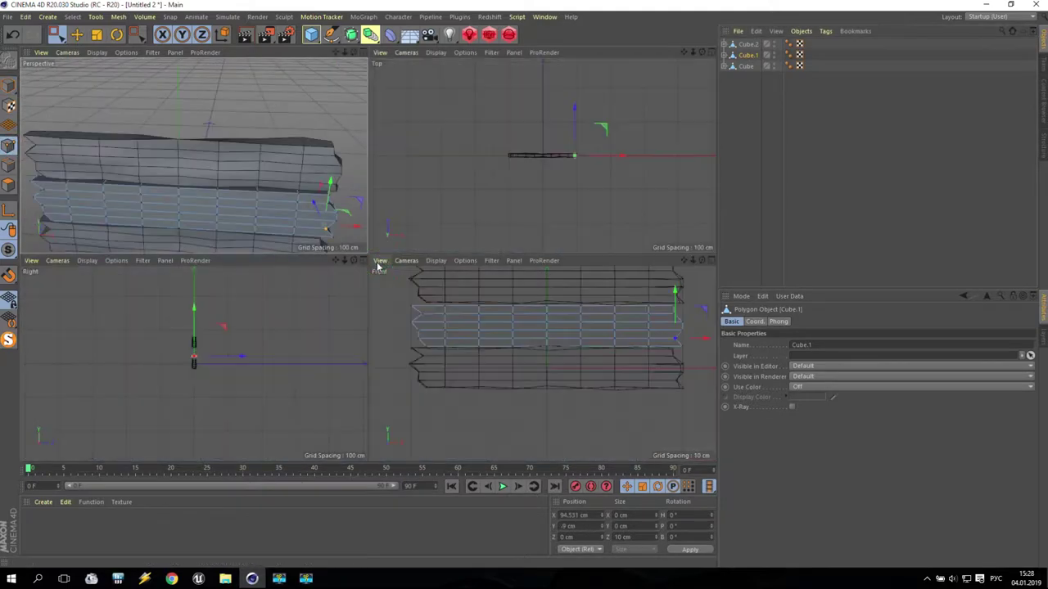
pyautogui.middleClick(556, 316)
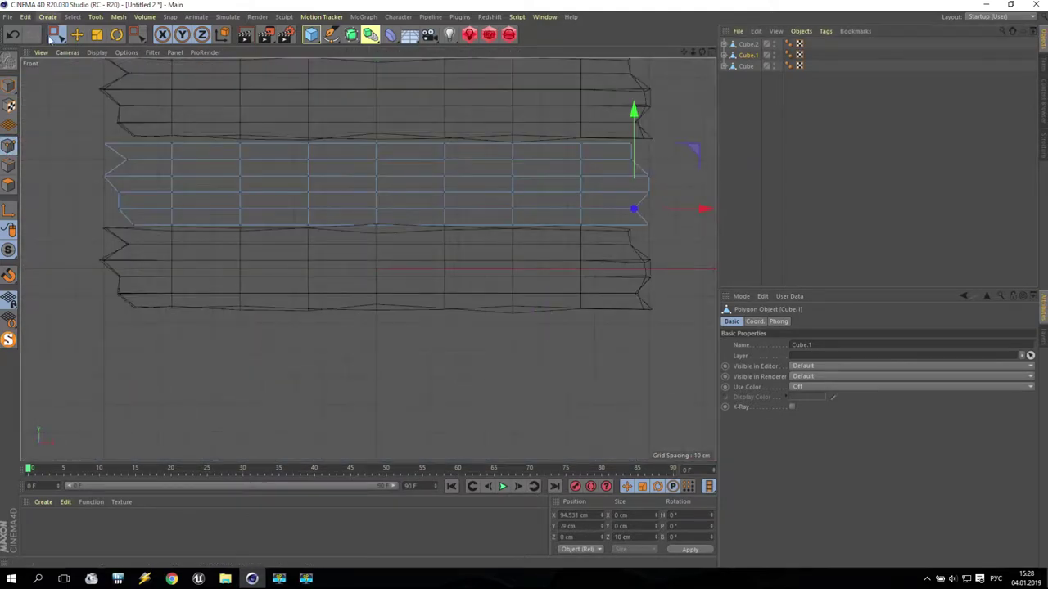
pyautogui.moveTo(665, 166); pyautogui.dragTo(604, 140)
pyautogui.moveTo(694, 152); pyautogui.dragTo(708, 154)
pyautogui.moveTo(679, 198); pyautogui.dragTo(631, 164)
pyautogui.moveTo(702, 186); pyautogui.dragTo(636, 233)
pyautogui.moveTo(699, 229); pyautogui.dragTo(683, 227)
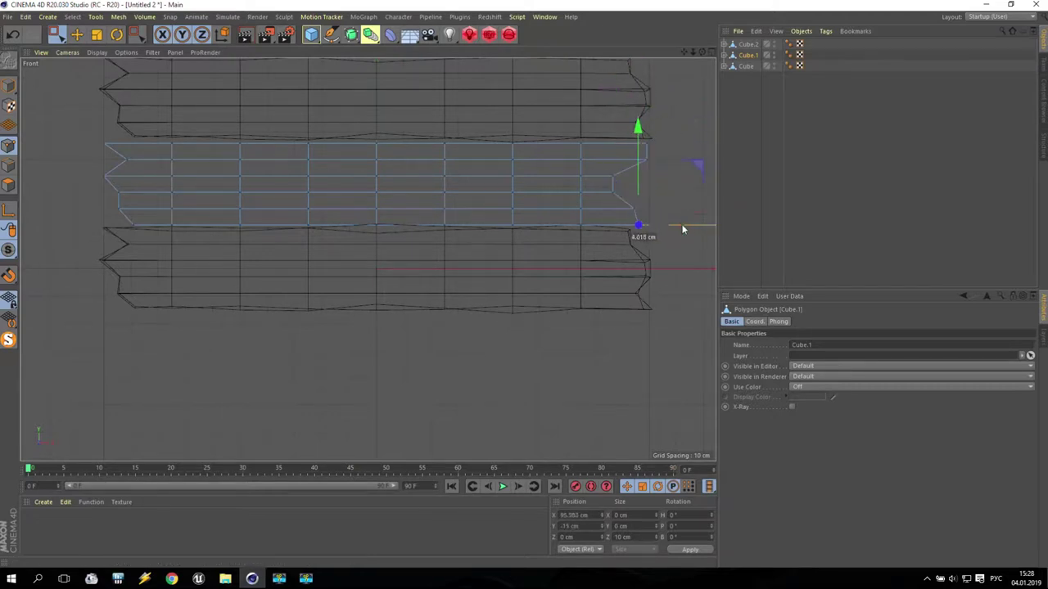
# - Move the middle plank's upper left corner points inward and its lower left points to vary the jagged edge
pyautogui.moveTo(100, 137); pyautogui.dragTo(122, 154)
pyautogui.moveTo(198, 145); pyautogui.dragTo(242, 144)
pyautogui.moveTo(140, 215); pyautogui.dragTo(172, 226)
pyautogui.scroll(-3, 585, 127)
pyautogui.scroll(3, 586, 126)
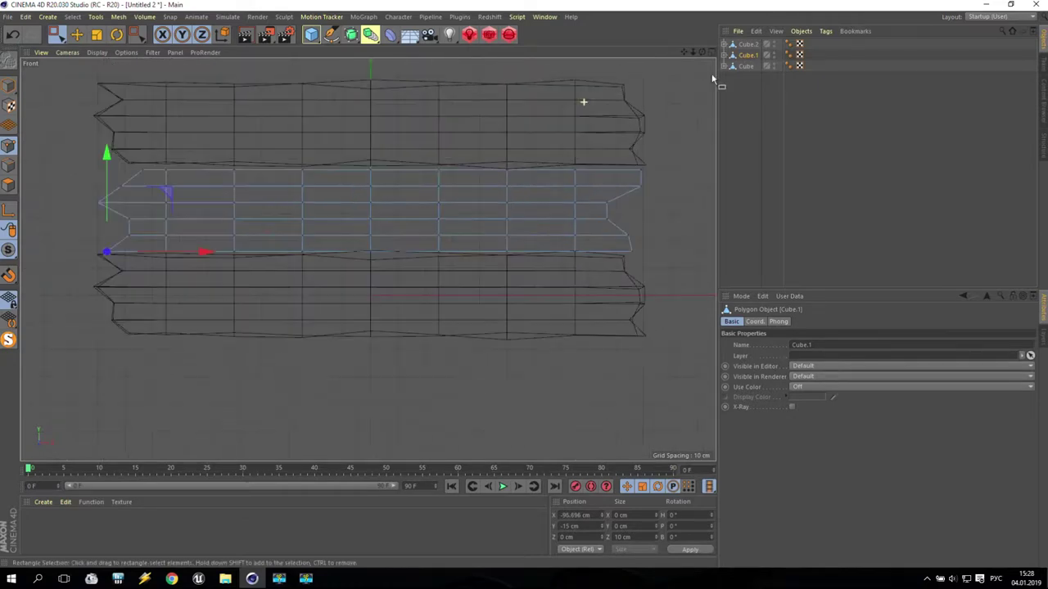
# - Reshape the left end of the top plank, Cube.2, with the upper points inward and the lower points outward
pyautogui.click(746, 43)
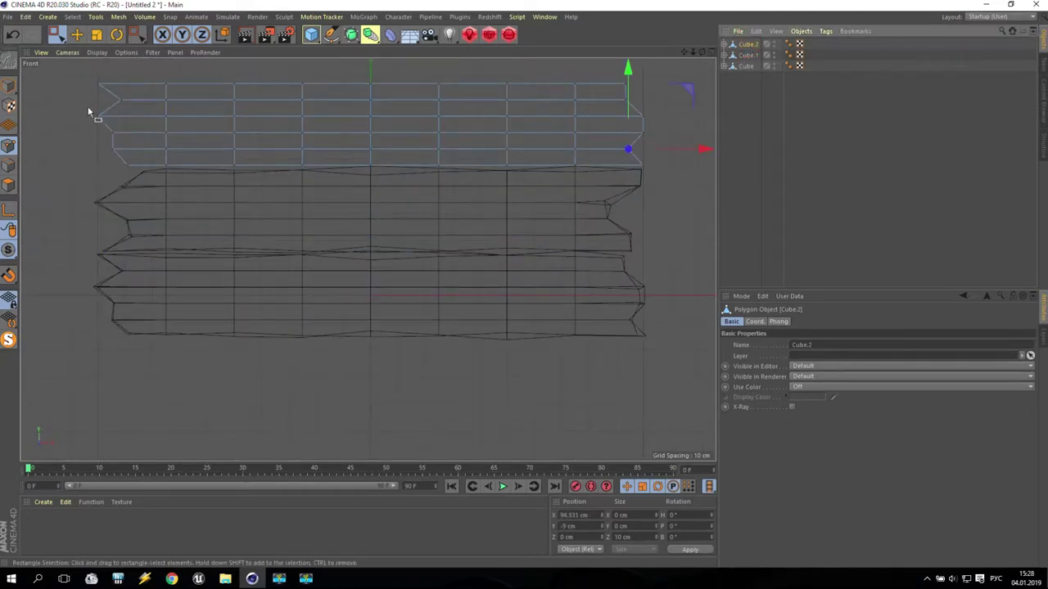
pyautogui.moveTo(87, 73); pyautogui.dragTo(159, 122)
pyautogui.moveTo(99, 147); pyautogui.dragTo(141, 175)
pyautogui.moveTo(218, 156); pyautogui.dragTo(203, 157)
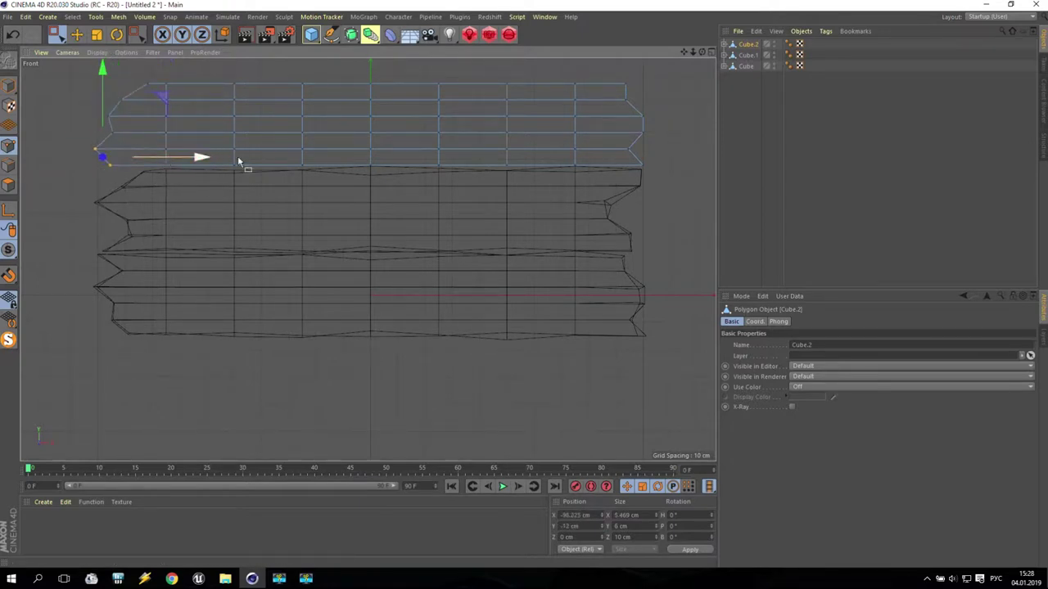
# - Pull the top corner and a middle point of the top plank's right end inward, then return to model mode in the perspective view
pyautogui.moveTo(627, 96); pyautogui.dragTo(615, 79)
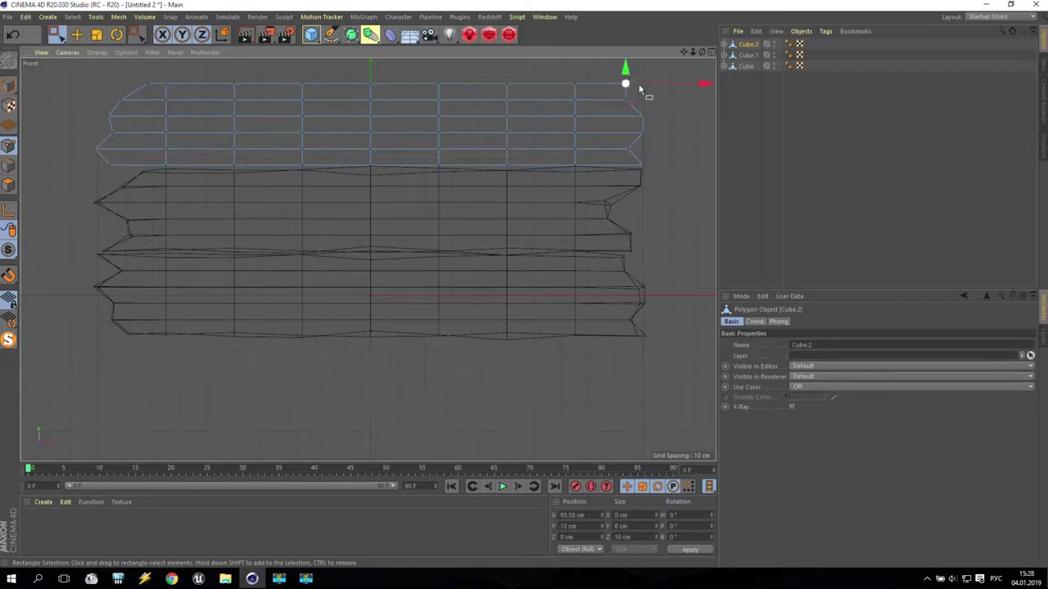
pyautogui.moveTo(665, 133)
pyautogui.mouseDown()
pyautogui.moveTo(631, 108)
pyautogui.moveTo(661, 115)
pyautogui.moveTo(652, 116)
pyautogui.mouseUp()
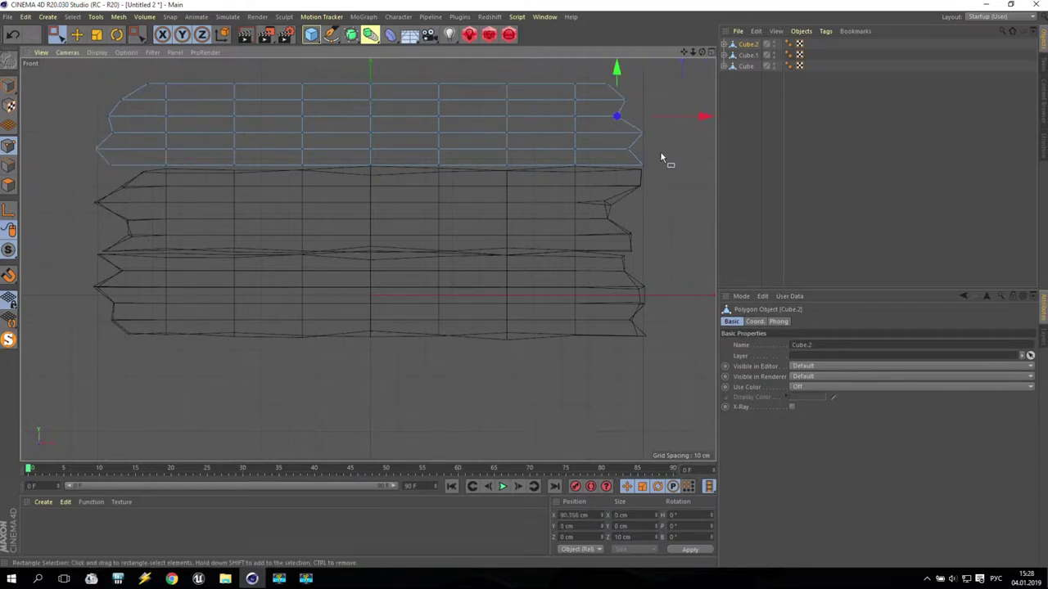
pyautogui.click(14, 86)
pyautogui.press('e')
pyautogui.middleClick(424, 179)
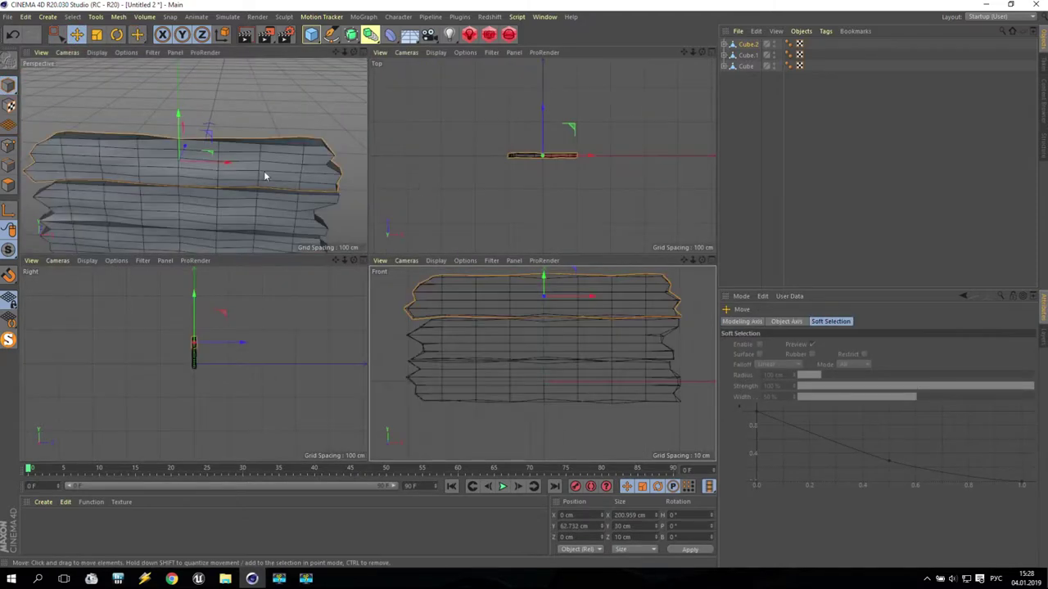
pyautogui.middleClick(333, 175)
# - Add a cube as the sign's post and set its X size to 30 cm and Y size to 200 cm
pyautogui.scroll(-3, 415, 356)
pyautogui.scroll(3, 491, 388)
pyautogui.keyDown('alt'); pyautogui.moveTo(491, 388); pyautogui.dragTo(351, 364); pyautogui.keyUp('alt')
pyautogui.moveTo(311, 34); pyautogui.dragTo(335, 46)
pyautogui.scroll(-5, 417, 262)
pyautogui.moveTo(789, 345); pyautogui.dragTo(744, 347)
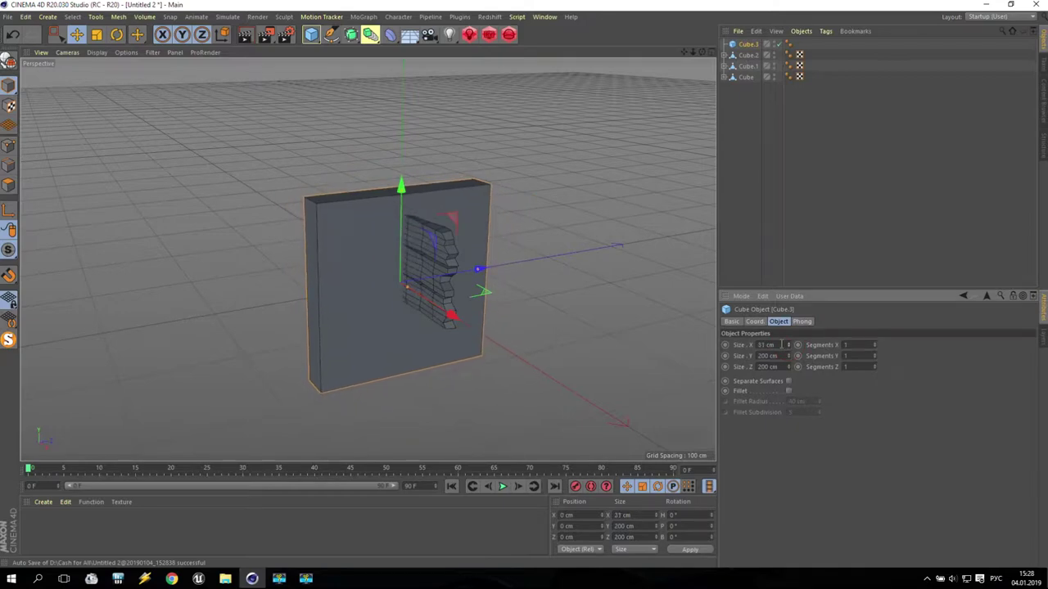
pyautogui.write('30')
pyautogui.press('Tab')
pyautogui.write('190')
pyautogui.press('Return')
pyautogui.moveTo(789, 356); pyautogui.dragTo(790, 358)
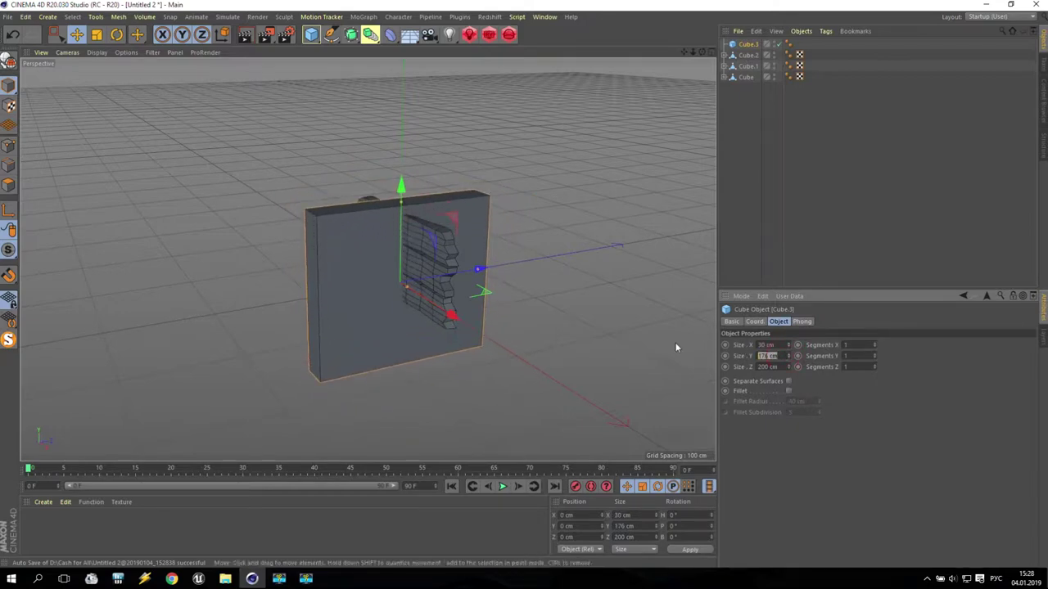
pyautogui.write('200')
# - Set the post's Z size to 20 cm and move it about 16 cm along Z behind the planks
pyautogui.moveTo(788, 367); pyautogui.dragTo(789, 375)
pyautogui.doubleClick(780, 367)
pyautogui.write('20')
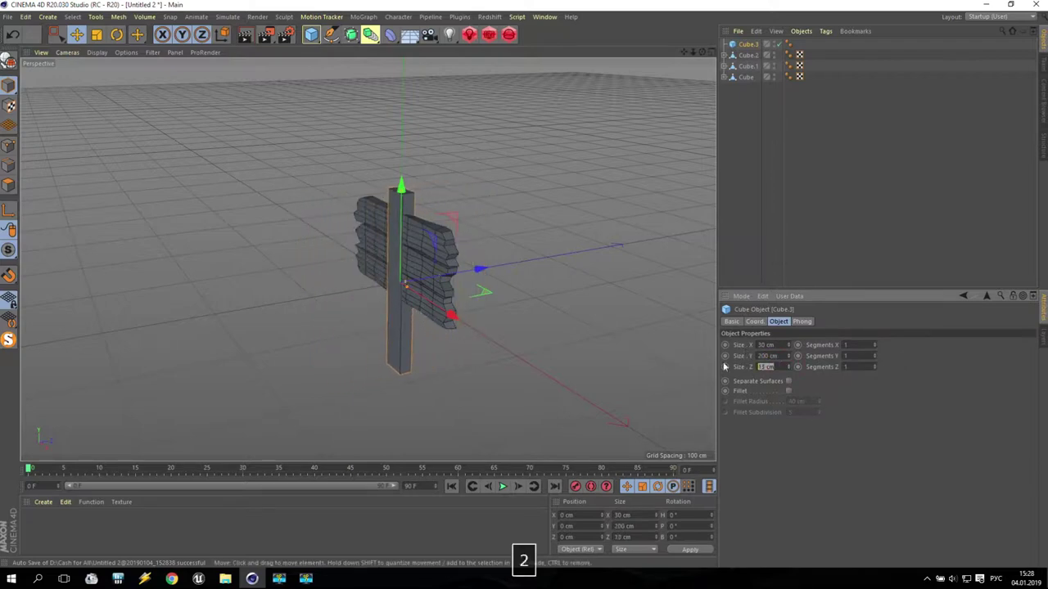
pyautogui.press('Return')
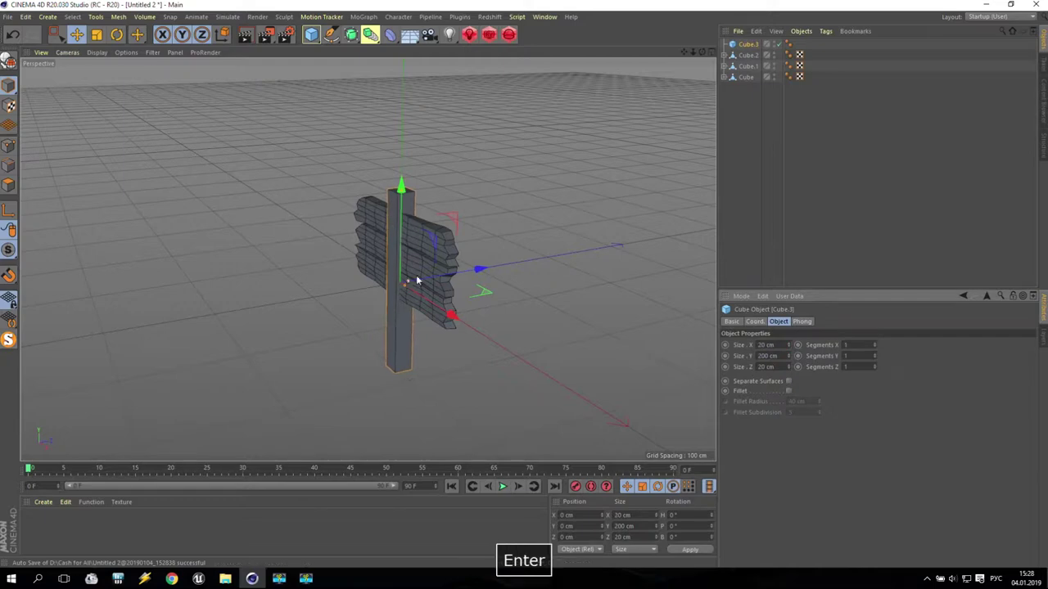
pyautogui.moveTo(446, 277); pyautogui.dragTo(456, 279)
# - Set the post's X and Z sizes to 15 cm
pyautogui.doubleClick(766, 344)
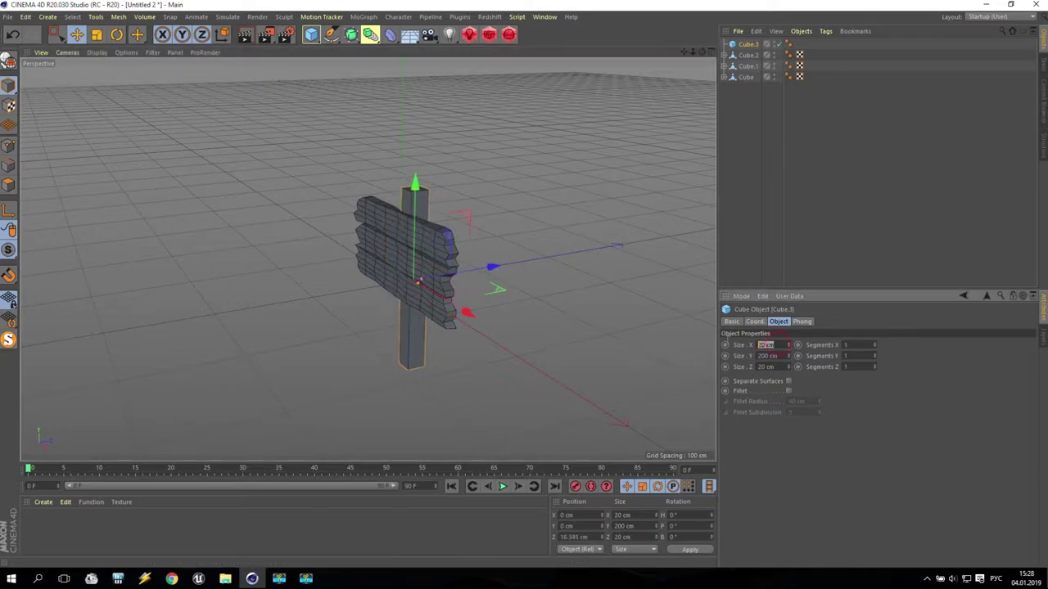
pyautogui.write('15')
pyautogui.press('Return')
pyautogui.press('Return')
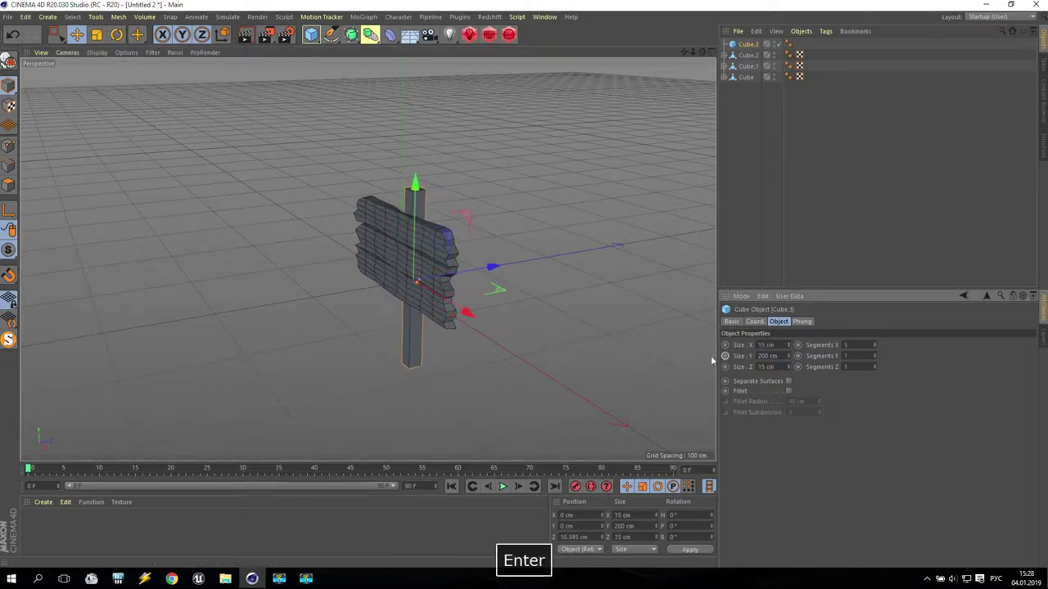
# - Lower the post to a Y position of about -15 cm in the front view and show the sign in perspective
pyautogui.middleClick(455, 205)
pyautogui.scroll(-3, 546, 303)
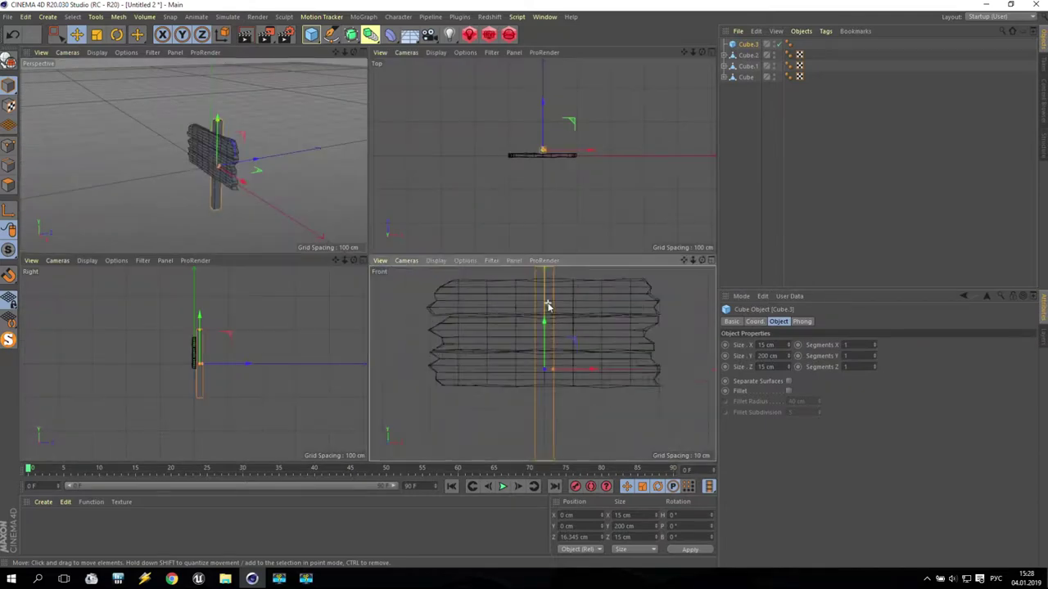
pyautogui.moveTo(547, 302); pyautogui.dragTo(546, 319)
pyautogui.middleClick(249, 164)
pyautogui.keyDown('alt'); pyautogui.moveTo(343, 314); pyautogui.dragTo(391, 296); pyautogui.keyUp('alt')
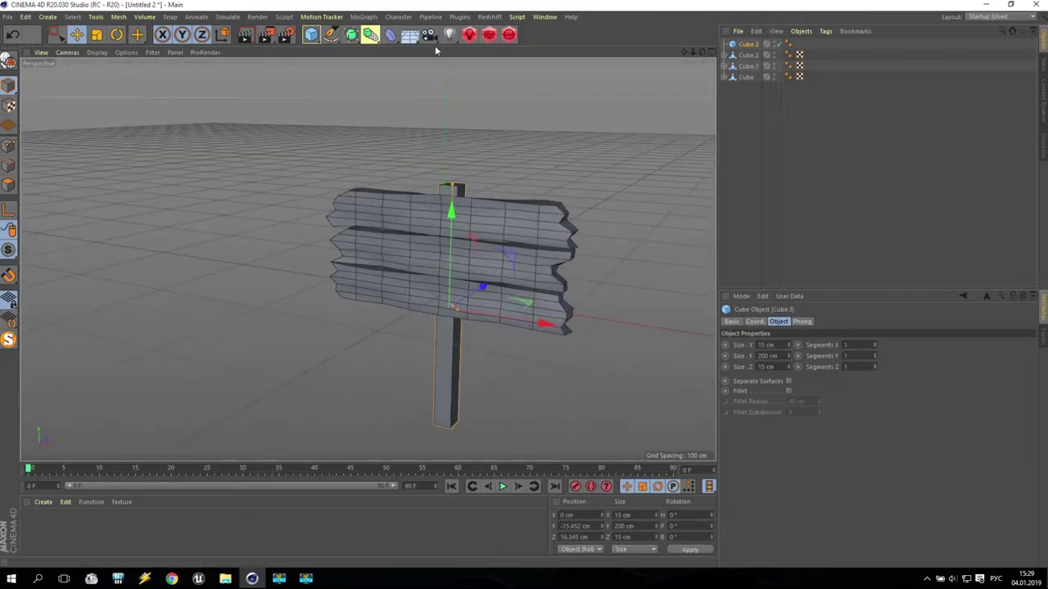
# - Add a MoText object to the scene and replace its default text with 1
pyautogui.click(365, 17)
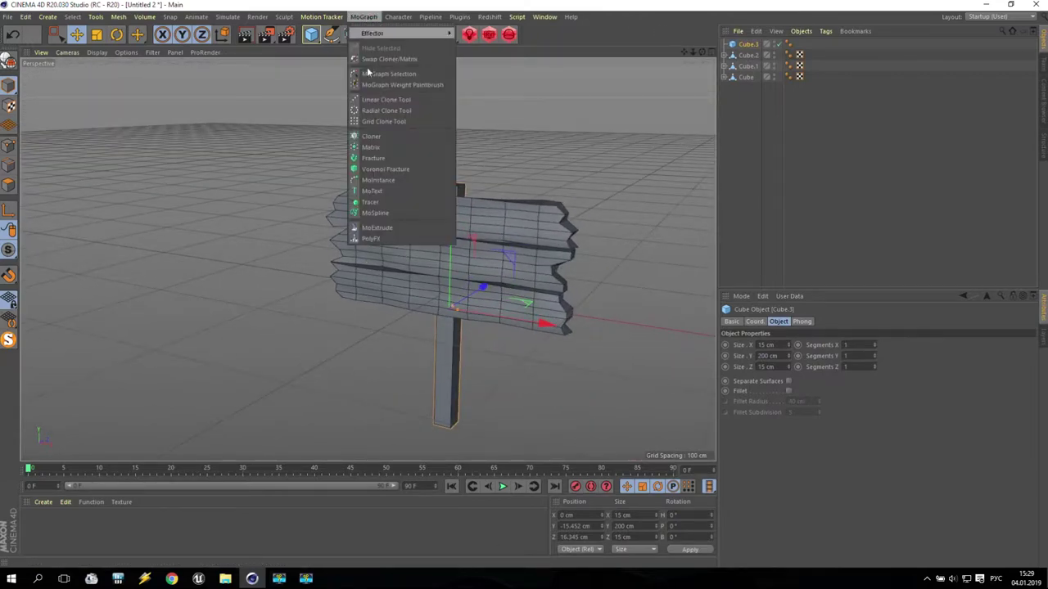
pyautogui.click(383, 190)
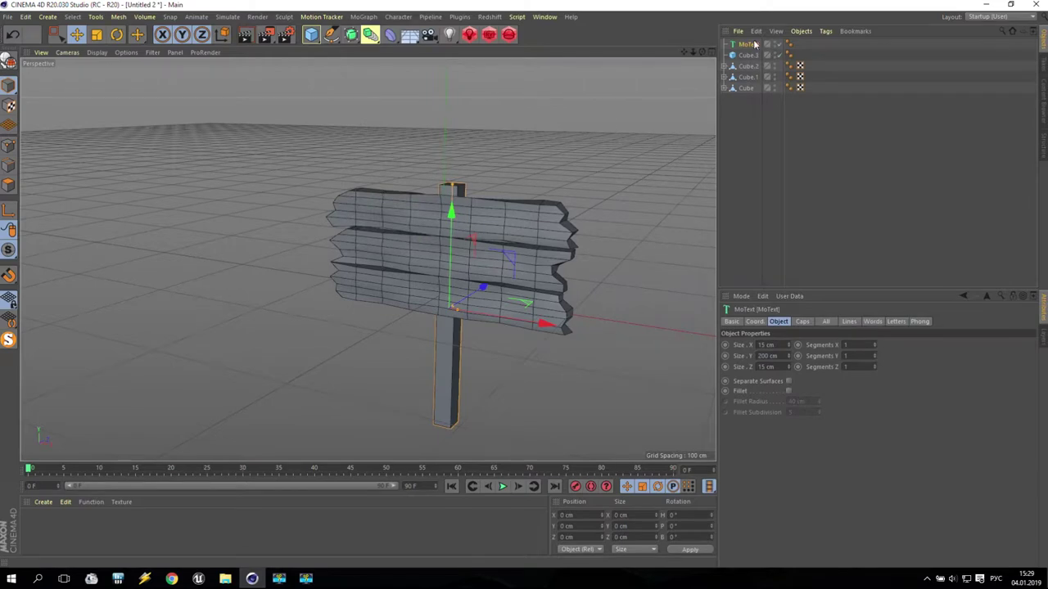
pyautogui.click(784, 381)
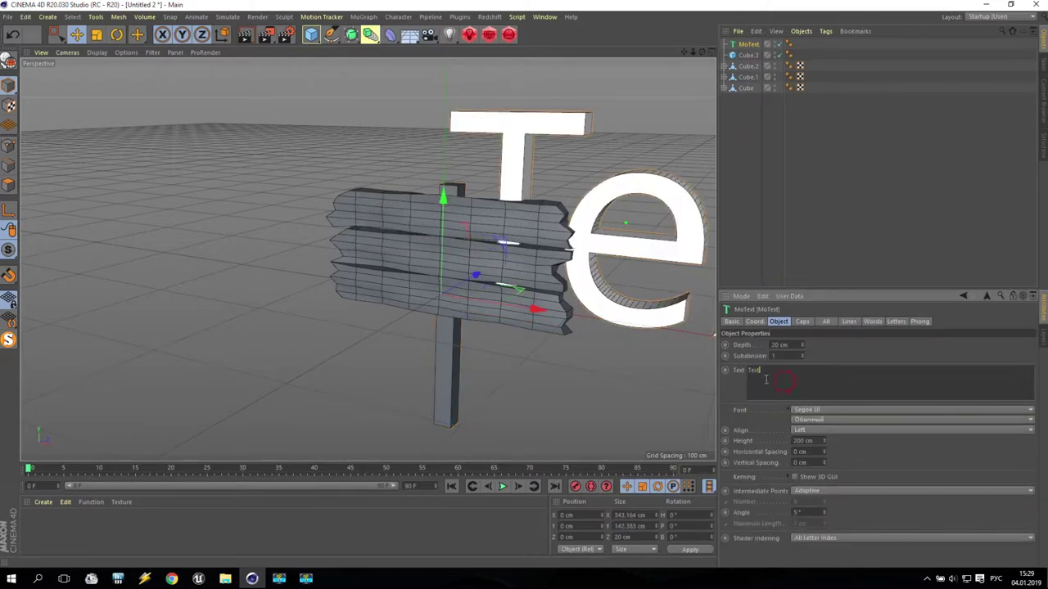
pyautogui.hotkey('ctrl', 'a')
pyautogui.write('61')
pyautogui.press('BackSpace')
pyautogui.press('BackSpace')
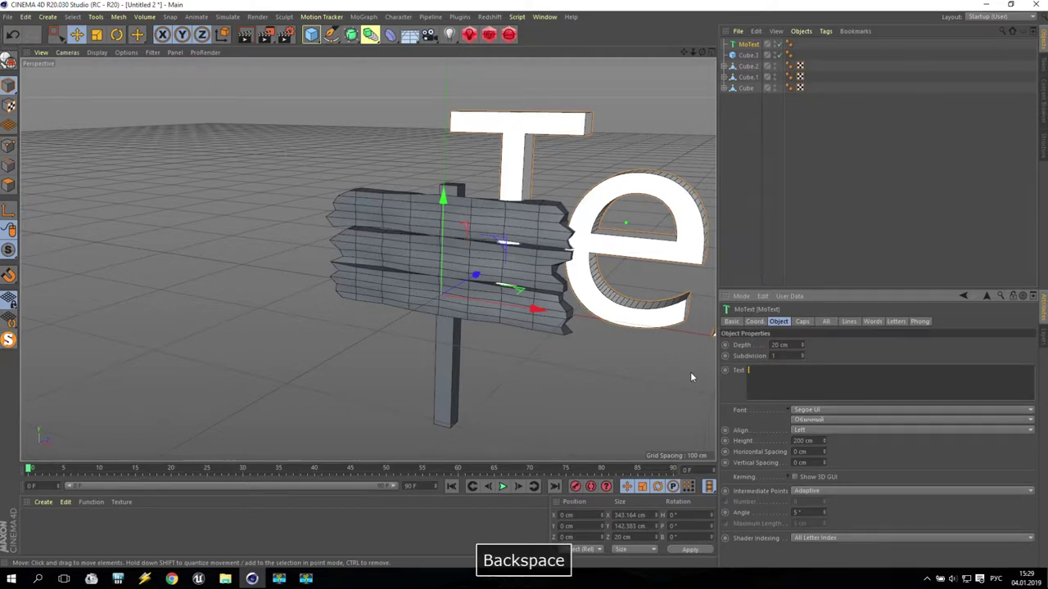
pyautogui.press('BackSpace')
pyautogui.write('1')
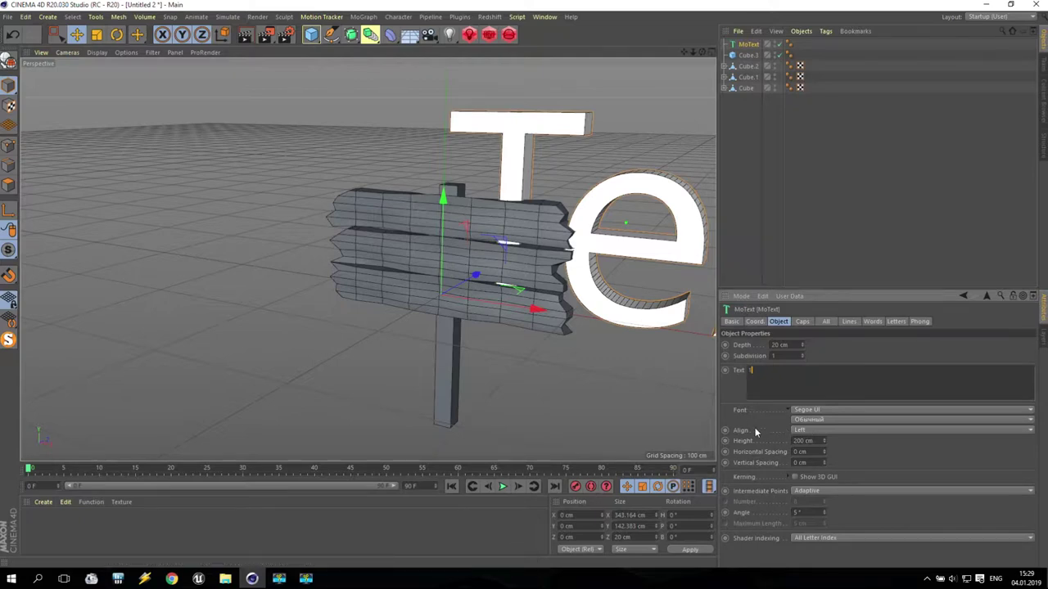
# - Set the text's alignment to Middle and move it along Z in front of the planks
pyautogui.click(804, 431)
pyautogui.click(801, 441)
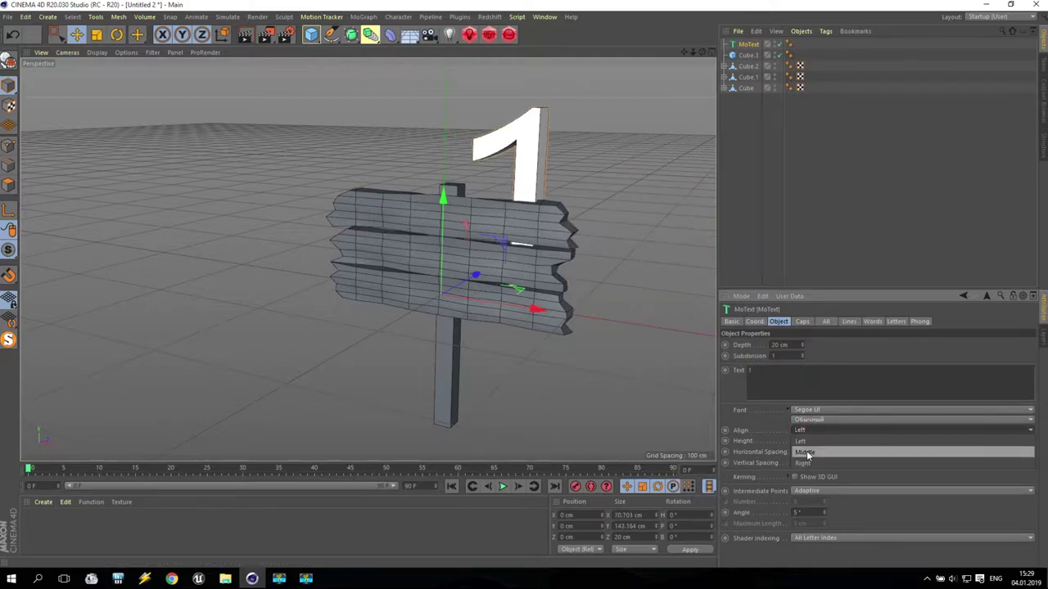
pyautogui.moveTo(471, 277); pyautogui.dragTo(456, 289)
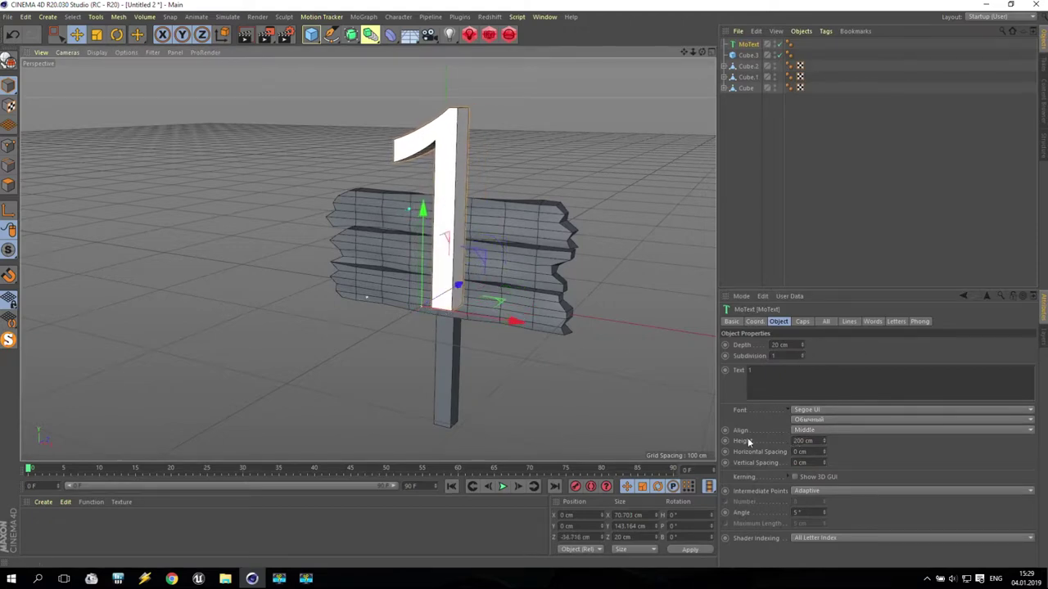
# - Set the text's height to 70 cm and its depth to 1 cm
pyautogui.moveTo(824, 445)
pyautogui.mouseDown()
pyautogui.moveTo(822, 465)
pyautogui.moveTo(822, 440)
pyautogui.mouseUp()
pyautogui.write('70')
pyautogui.press('Return')
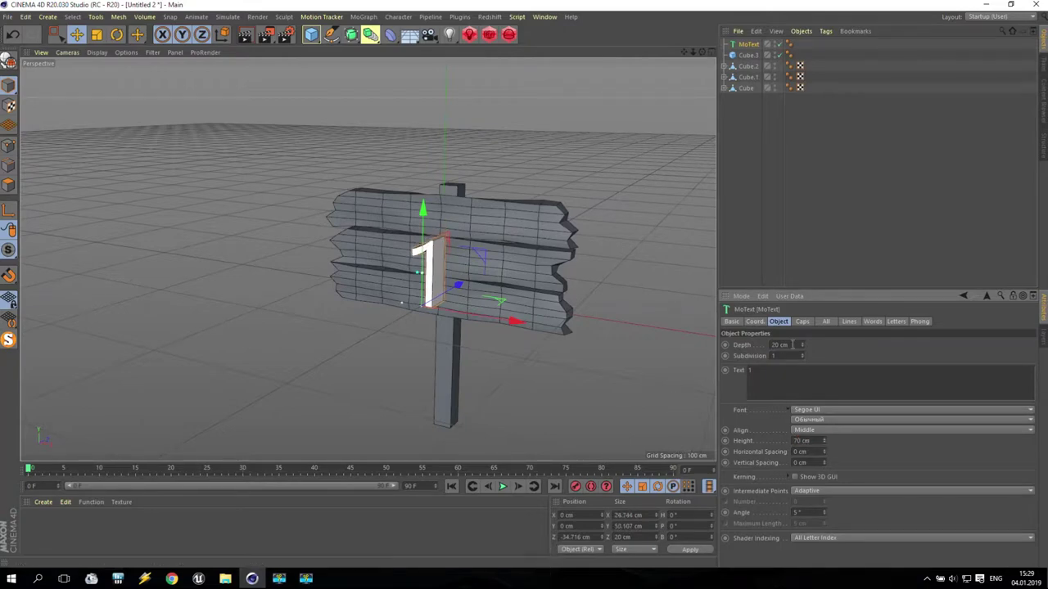
pyautogui.write('1')
pyautogui.press('Return')
# - Move the number against the planks at a Z position of about -8 cm and raise it to about 6 cm in Y
pyautogui.moveTo(459, 285); pyautogui.dragTo(465, 274)
pyautogui.moveTo(440, 214); pyautogui.dragTo(439, 203)
pyautogui.keyDown('alt'); pyautogui.moveTo(366, 322); pyautogui.dragTo(461, 270); pyautogui.keyUp('alt')
pyautogui.scroll(3, 462, 275)
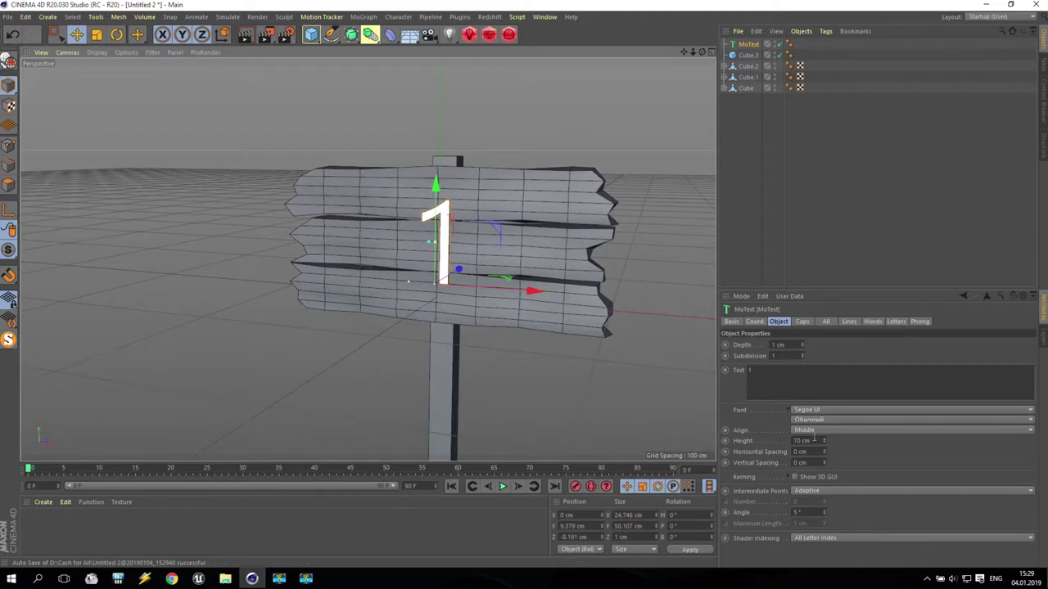
# - Set the text's height to 90 cm and lower it to a Y position of about 1 cm
pyautogui.click(819, 442)
pyautogui.write('90')
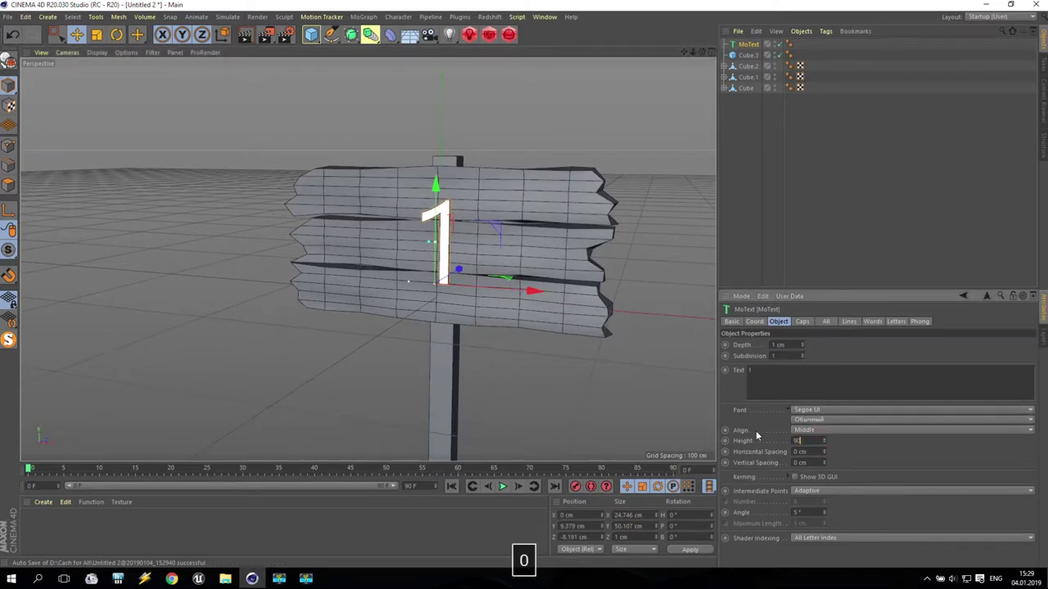
pyautogui.press('Return')
pyautogui.moveTo(437, 203); pyautogui.dragTo(437, 217)
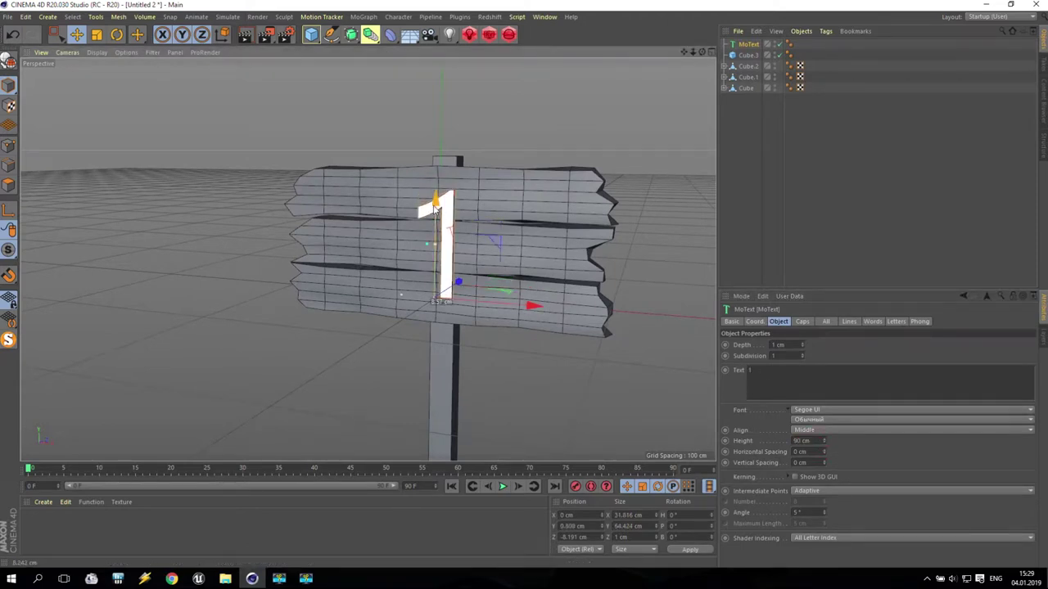
# - Change the number's font style to semibold (Полужирный), shift it to about -4 cm in X and deselect it
pyautogui.click(801, 421)
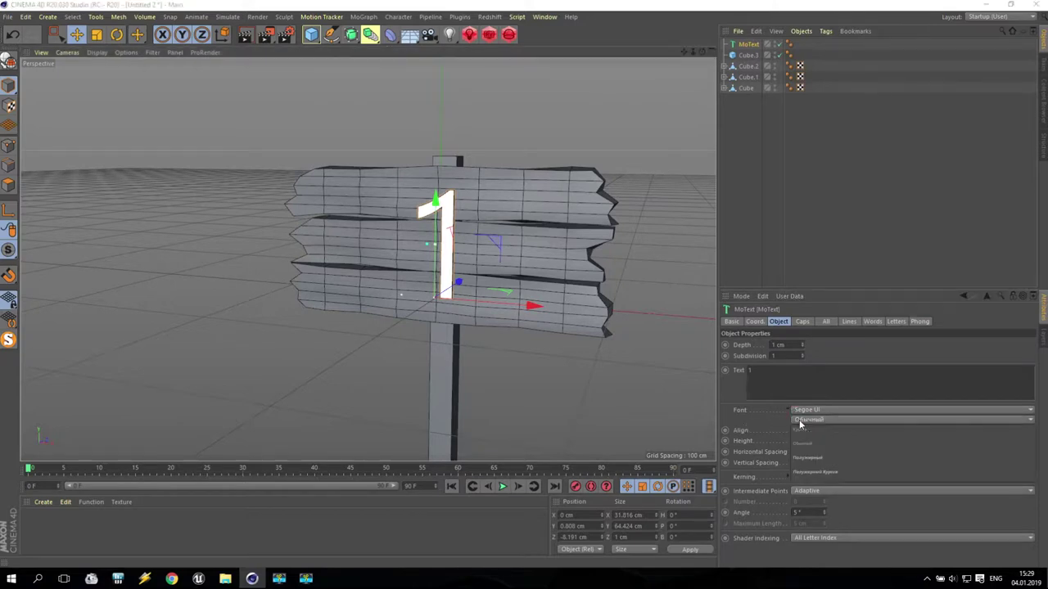
pyautogui.click(808, 458)
pyautogui.moveTo(534, 306); pyautogui.dragTo(515, 309)
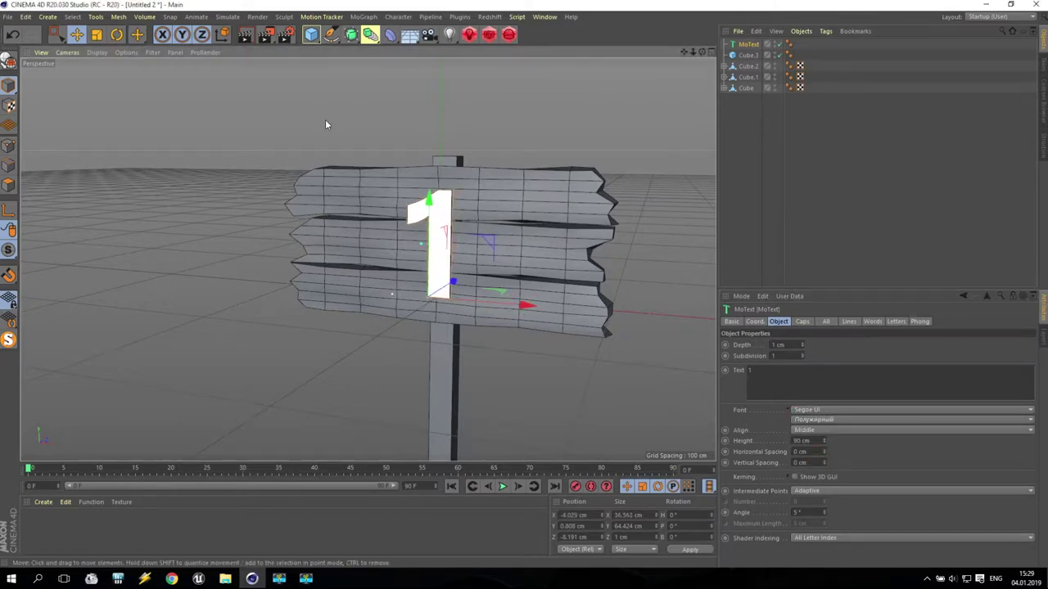
pyautogui.click(237, 128)
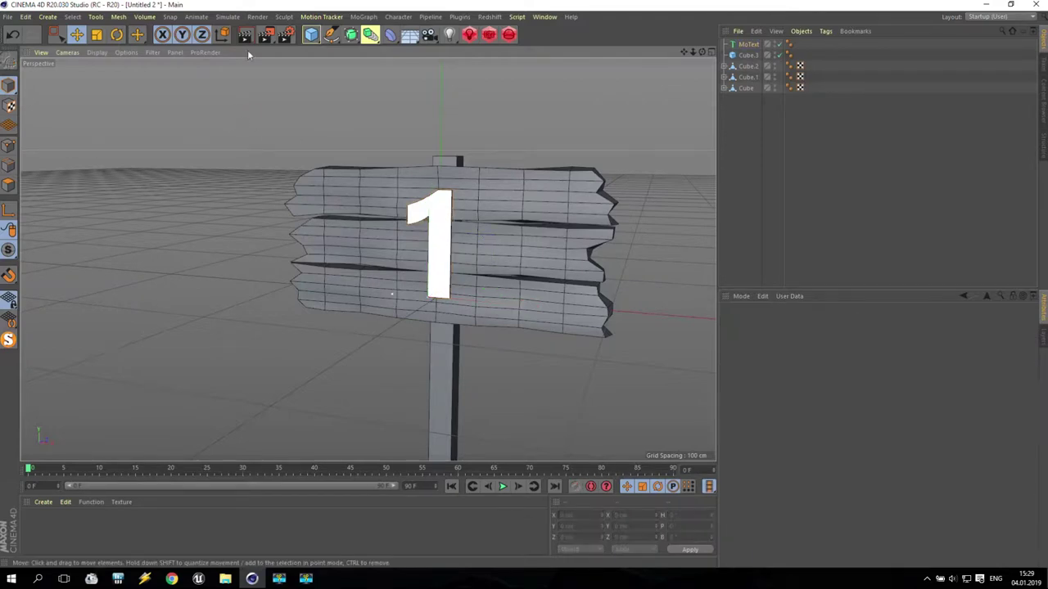
# - Add the Sketch and Toon effect to the render settings and set its shading Quantize value to 10
pyautogui.click(285, 34)
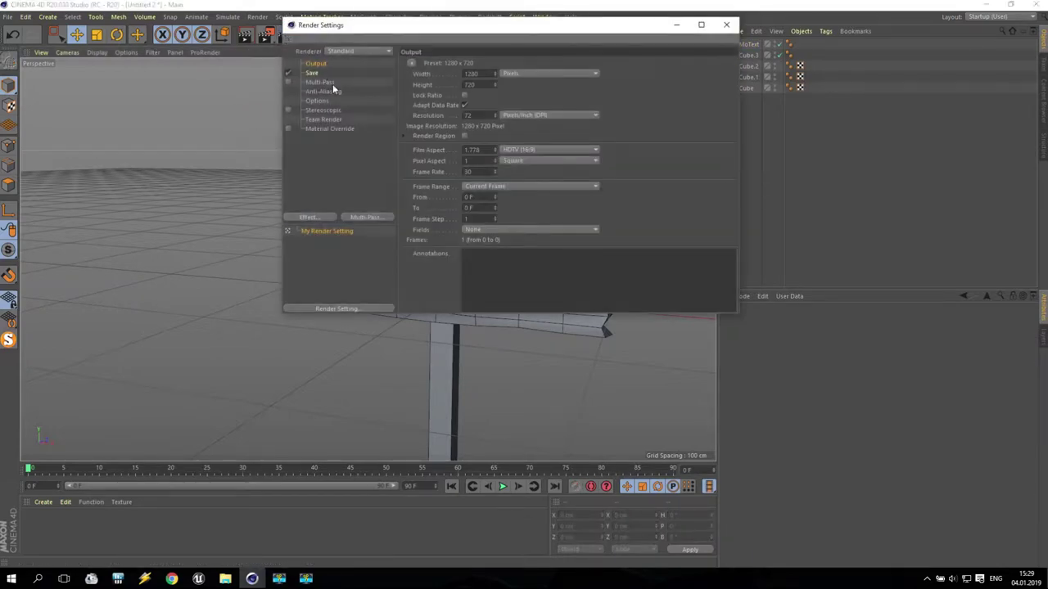
pyautogui.click(304, 218)
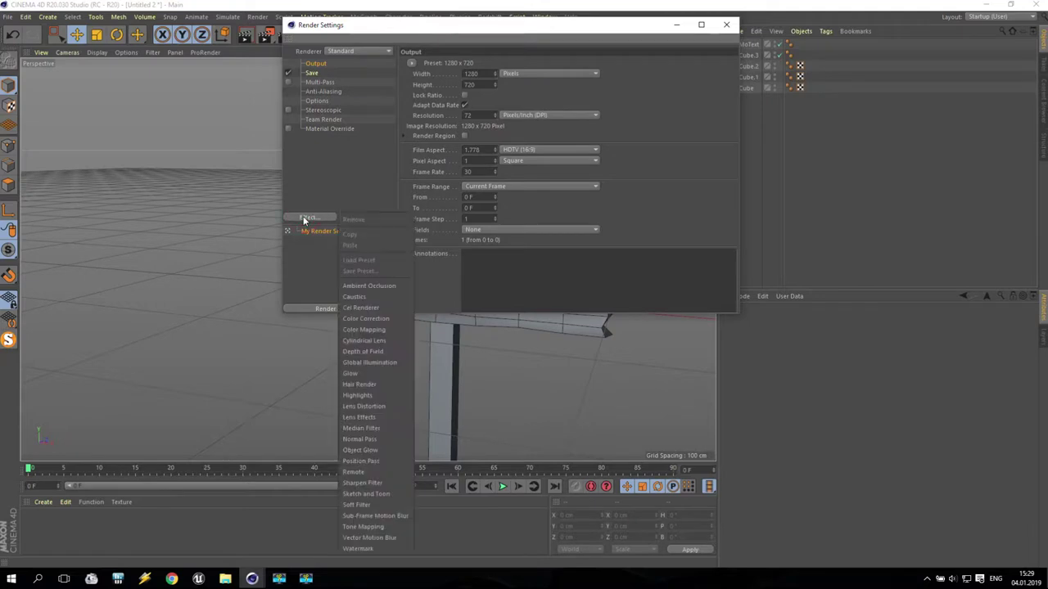
pyautogui.click(364, 493)
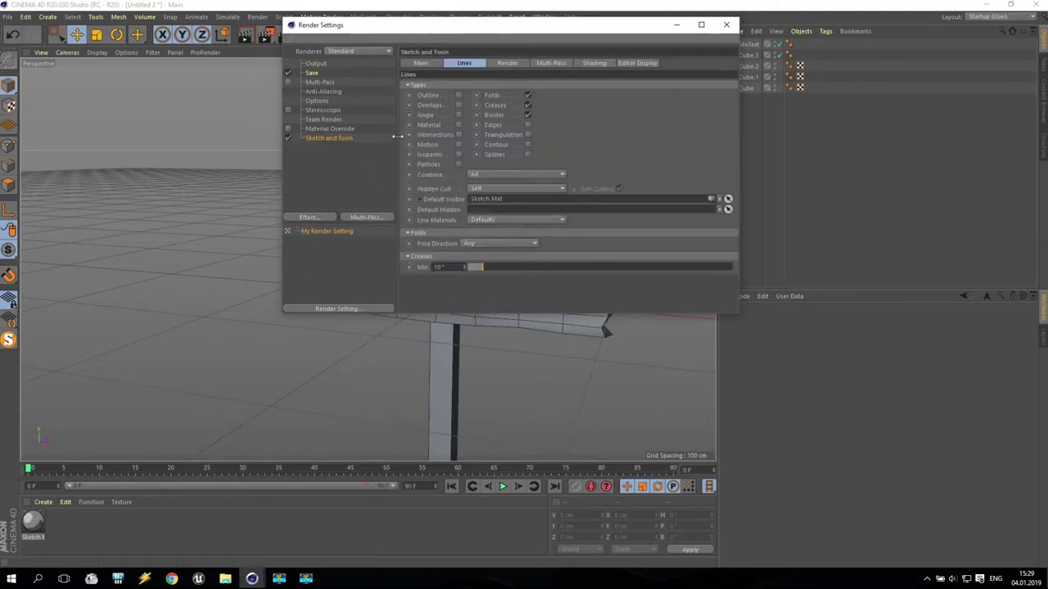
pyautogui.click(594, 65)
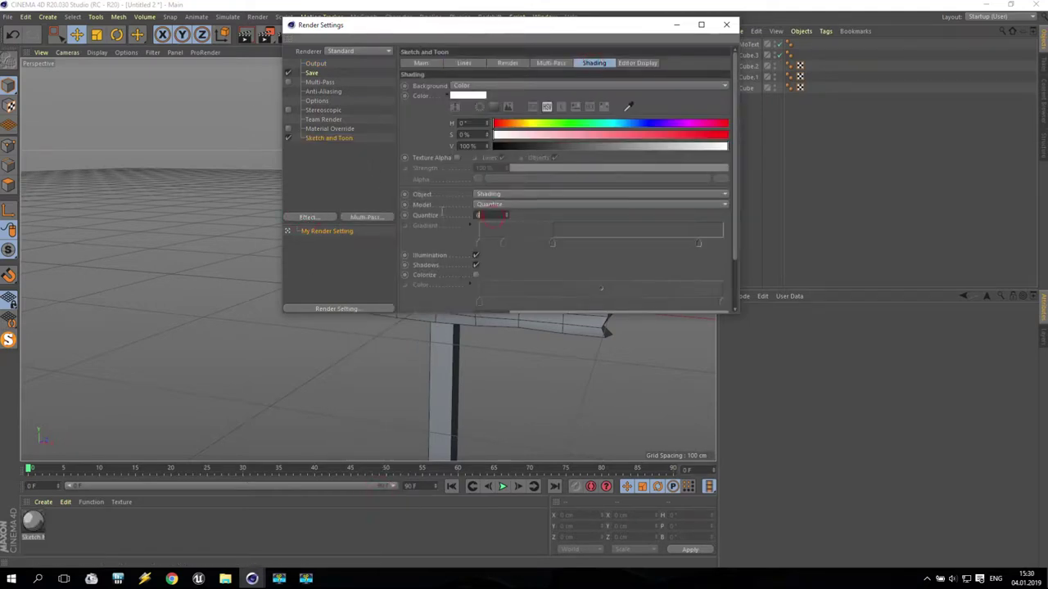
pyautogui.write('10')
pyautogui.press('Return')
pyautogui.click(726, 24)
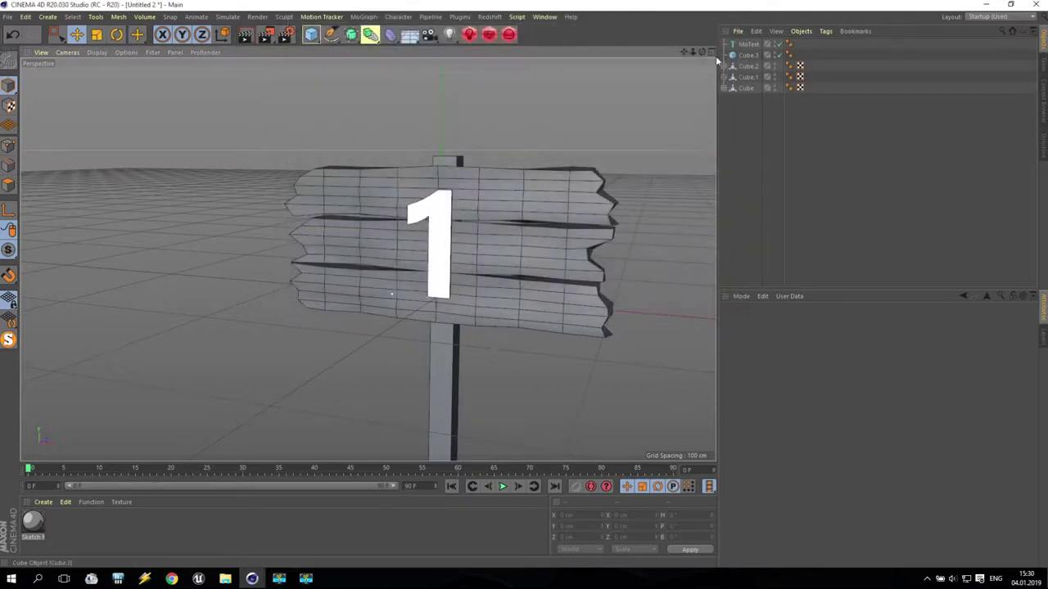
# - Create a new material with a brown color of H 28°, S 63% and V 73%
pyautogui.moveTo(684, 52); pyautogui.dragTo(642, 1)
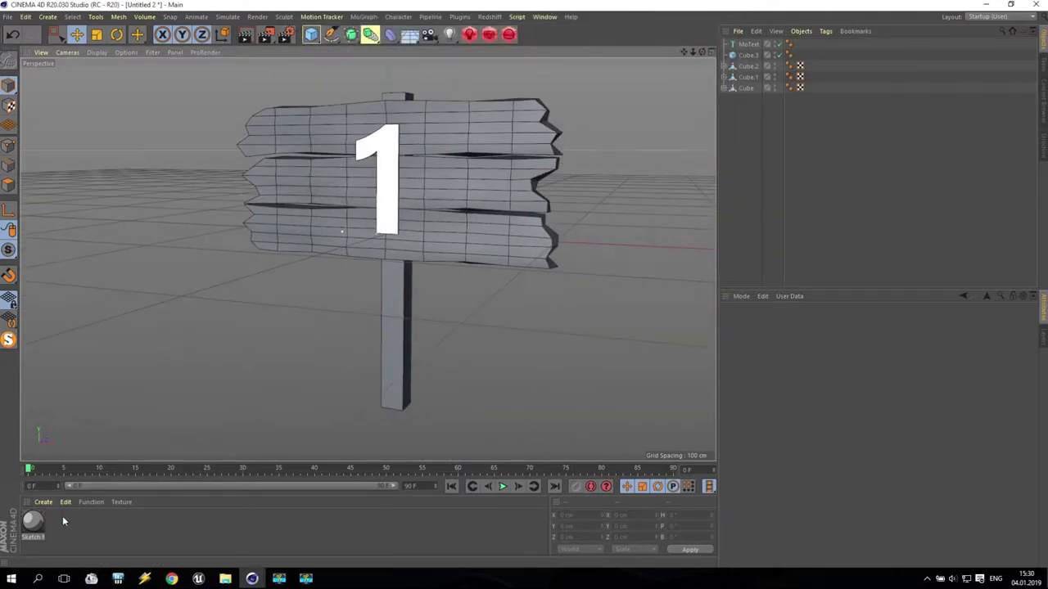
pyautogui.doubleClick(63, 528)
pyautogui.doubleClick(30, 523)
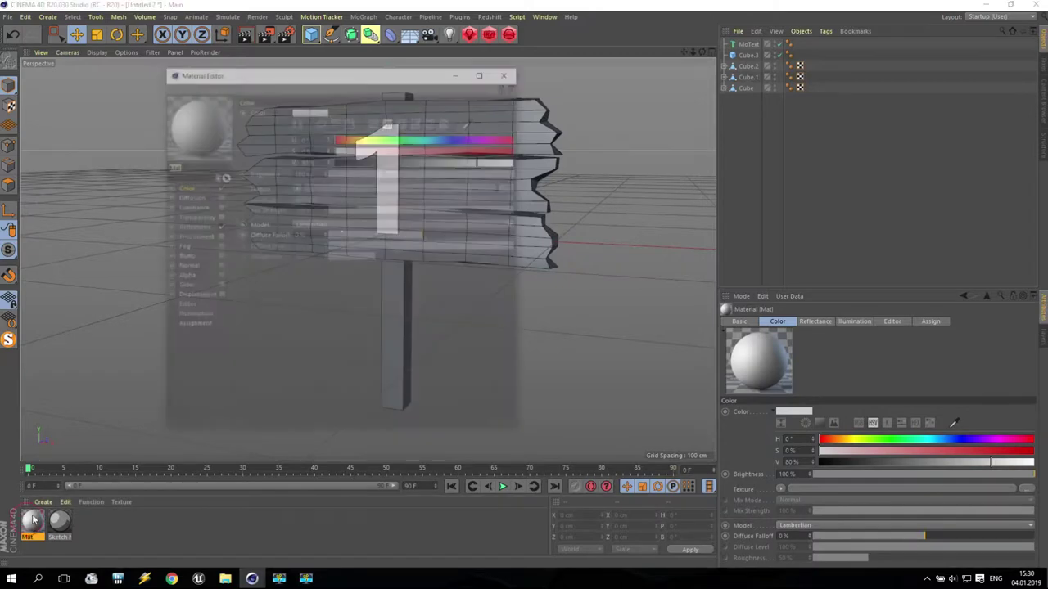
pyautogui.click(353, 141)
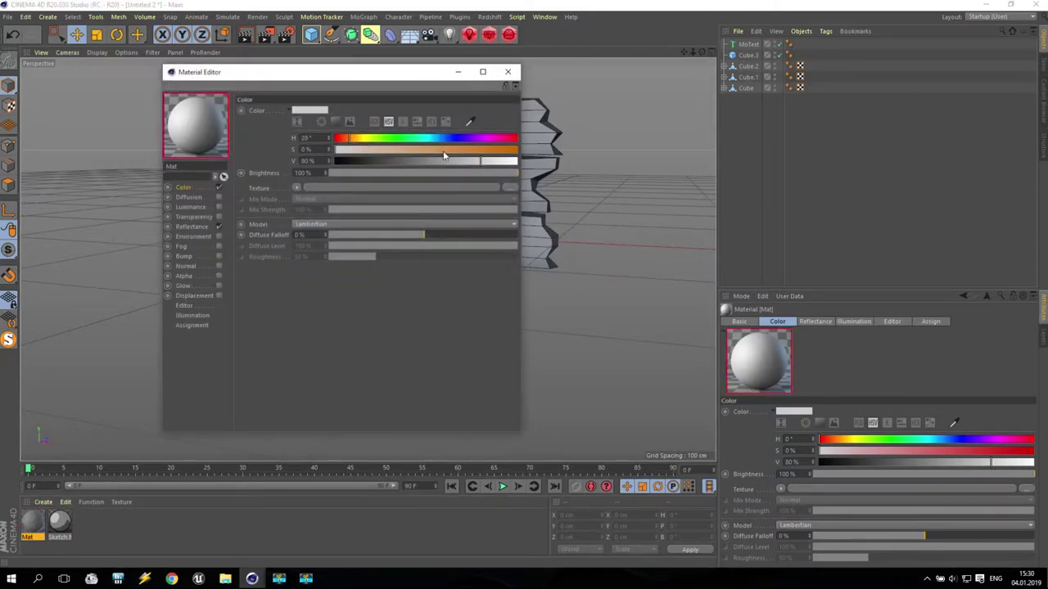
pyautogui.moveTo(413, 150); pyautogui.dragTo(468, 147)
pyautogui.click(464, 157)
pyautogui.click(451, 148)
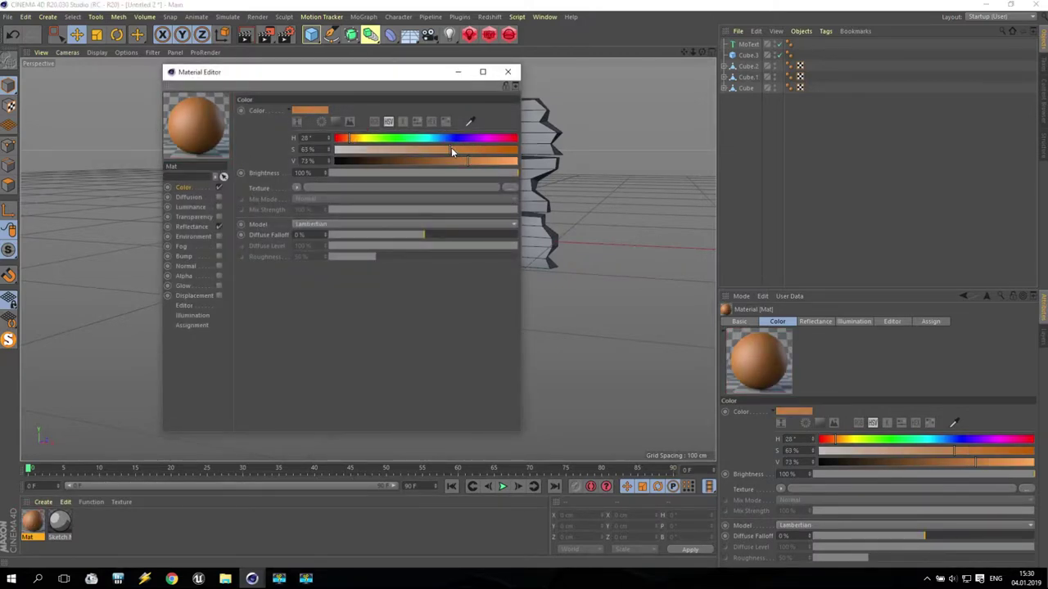
# - Apply the brown material to the post and all three planks
pyautogui.click(506, 74)
pyautogui.moveTo(33, 522); pyautogui.dragTo(751, 55)
pyautogui.keyDown('ctrl'); pyautogui.moveTo(815, 67); pyautogui.dragTo(810, 88); pyautogui.keyUp('ctrl')
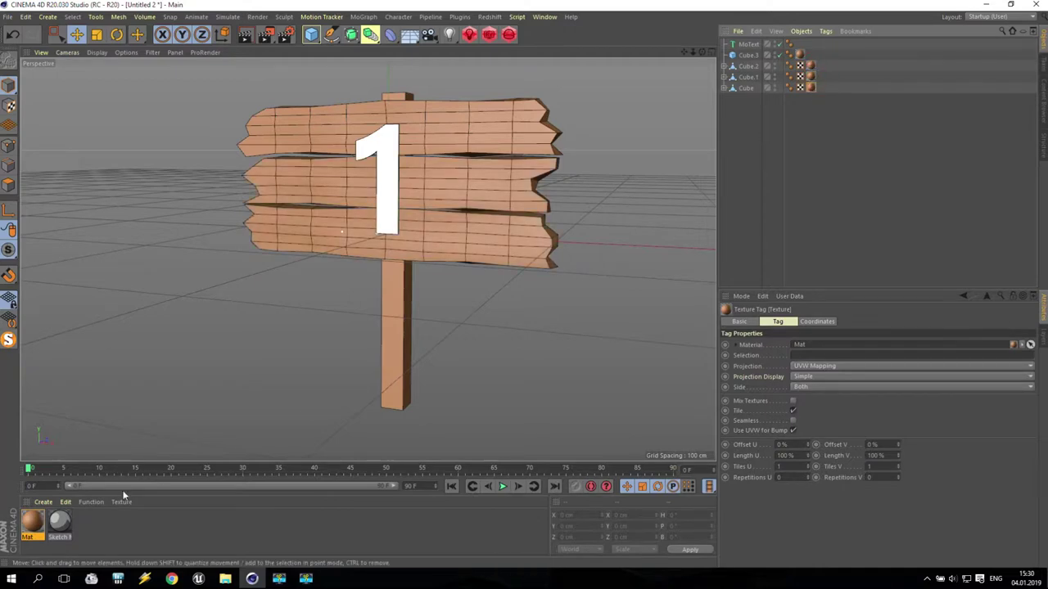
# - Create a second material, apply it to the number and make its color pure white with V 100%
pyautogui.keyDown('ctrl'); pyautogui.moveTo(33, 521); pyautogui.dragTo(92, 532); pyautogui.keyUp('ctrl')
pyautogui.click(33, 522)
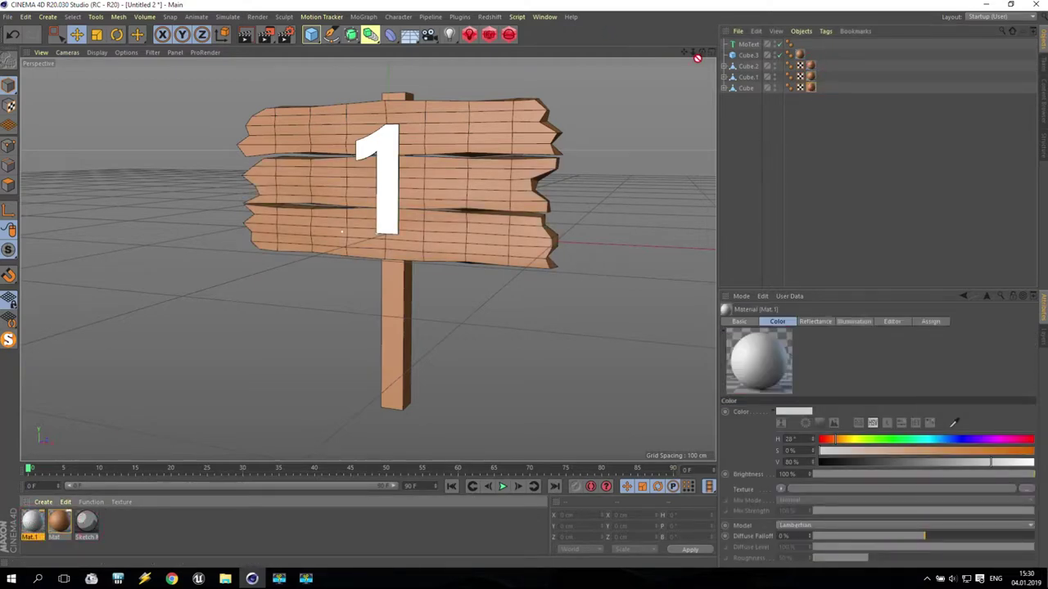
pyautogui.doubleClick(33, 521)
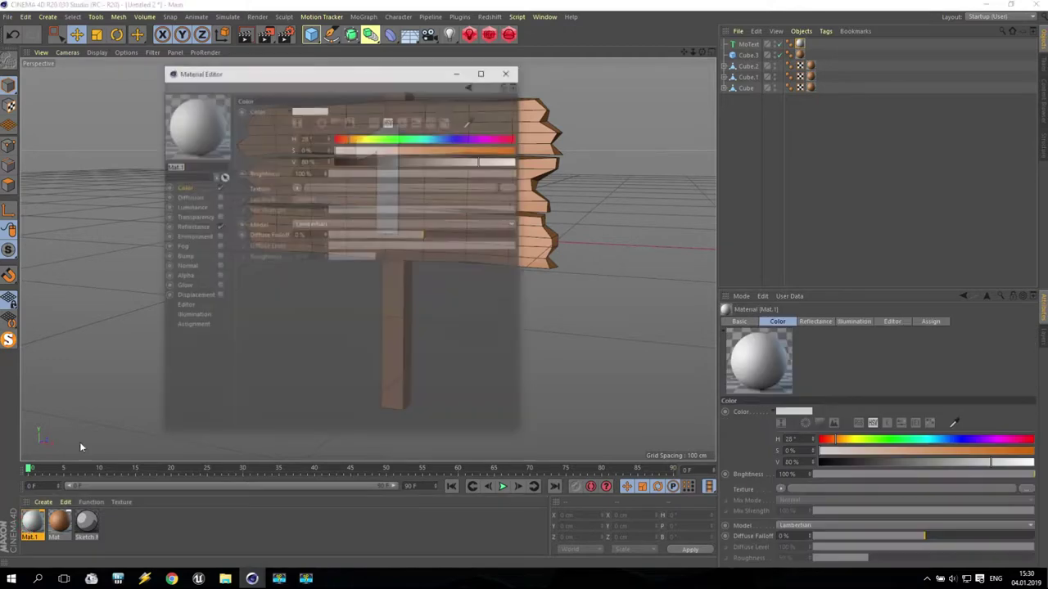
pyautogui.moveTo(483, 160); pyautogui.dragTo(573, 161)
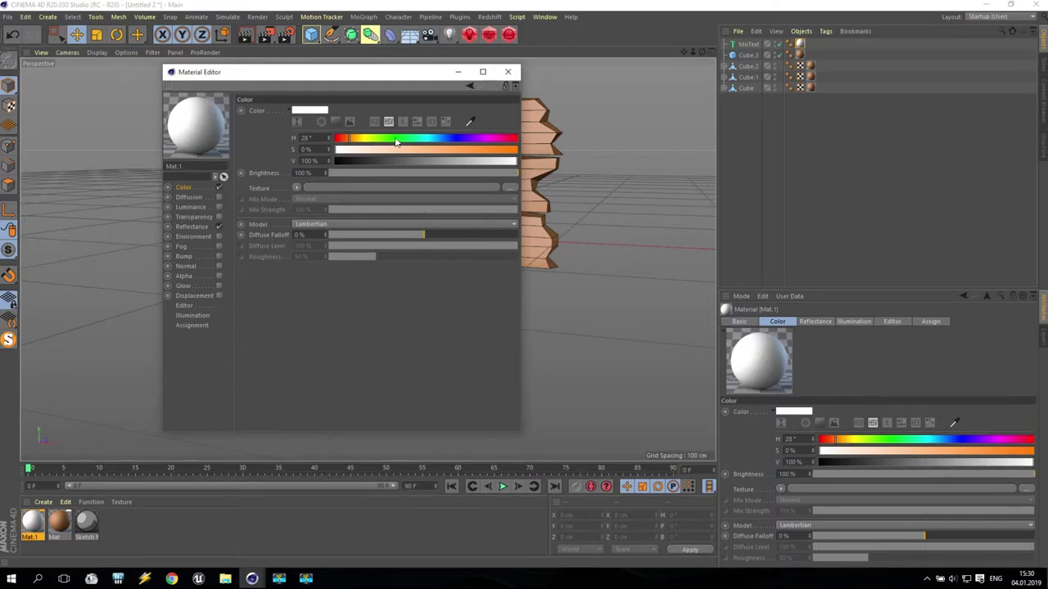
pyautogui.click(507, 71)
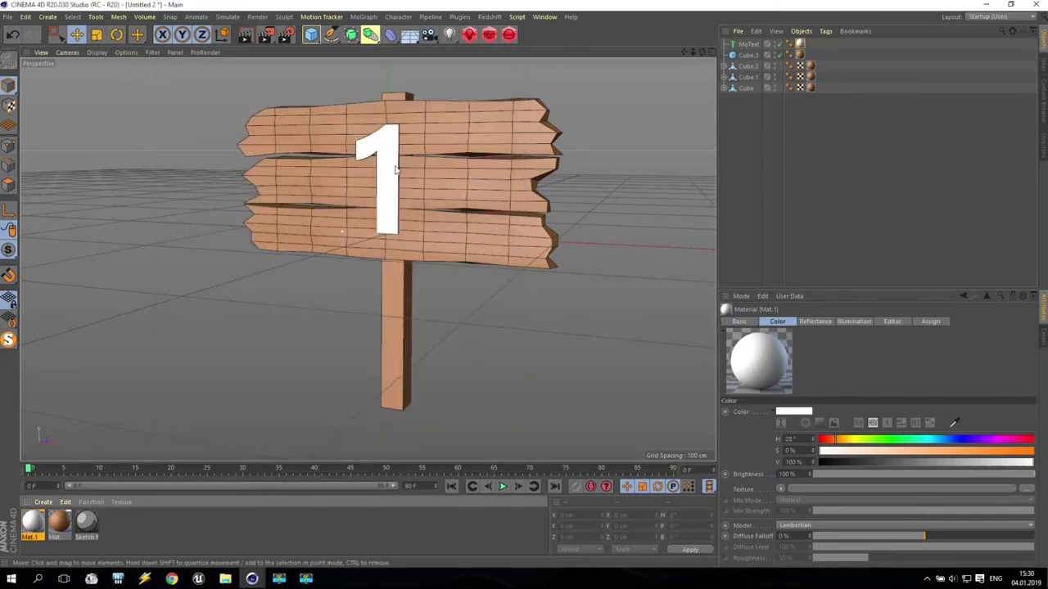
# - Render the view to check the sign's cartoon look and orbit around the sign
pyautogui.click(245, 34)
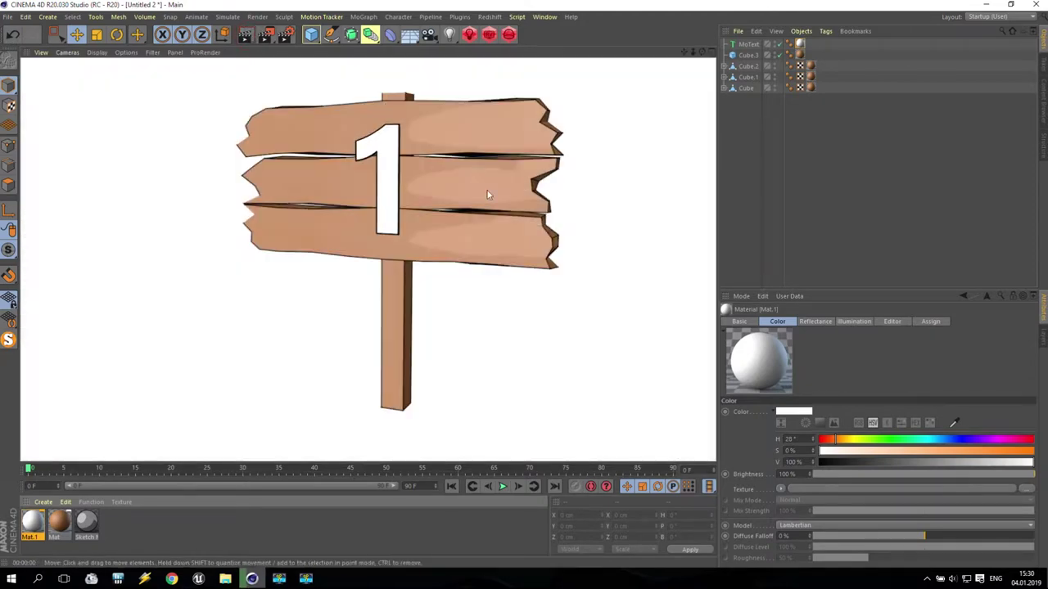
pyautogui.hotkey('ctrl', 'r')
pyautogui.moveTo(460, 239)
pyautogui.keyDown('alt'); pyautogui.mouseDown()
pyautogui.moveTo(475, 237)
pyautogui.moveTo(509, 176)
pyautogui.mouseUp(); pyautogui.keyUp('alt')
pyautogui.keyDown('alt'); pyautogui.moveTo(437, 264); pyautogui.dragTo(233, 187); pyautogui.keyUp('alt')
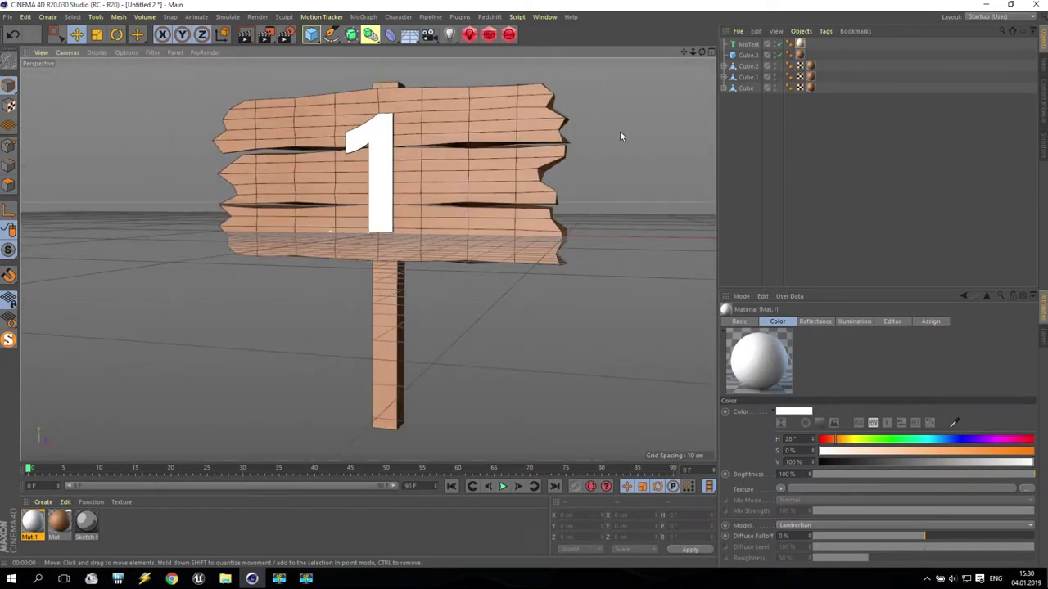
# - Set the height of all three planks' Displacers to 10 cm together and render the view
pyautogui.click(727, 66)
pyautogui.click(727, 88)
pyautogui.click(726, 109)
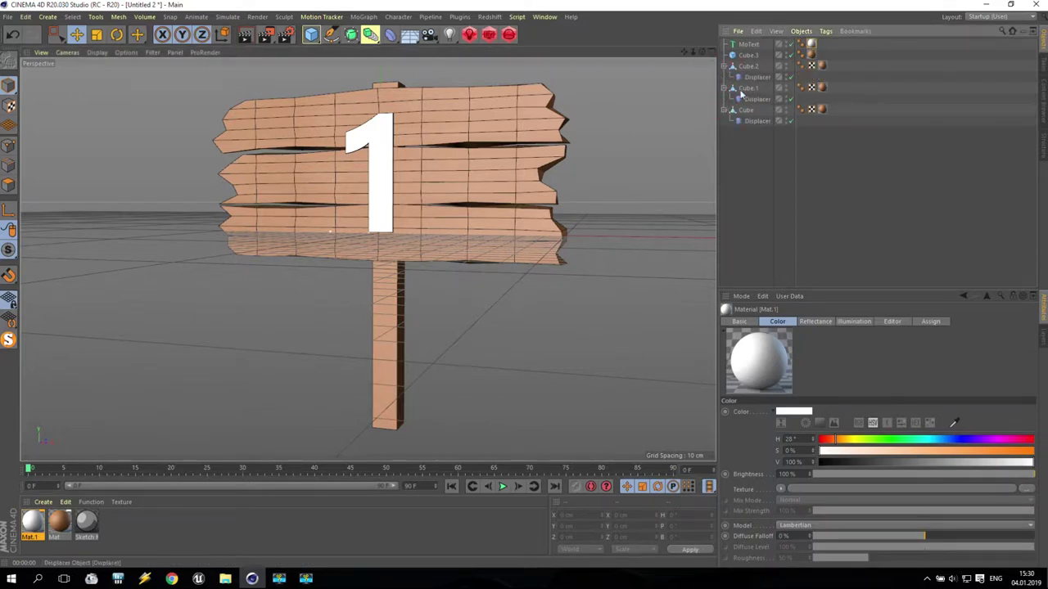
pyautogui.click(755, 77)
pyautogui.keyDown('ctrl'); pyautogui.click(760, 99); pyautogui.keyUp('ctrl')
pyautogui.keyDown('ctrl'); pyautogui.click(761, 121); pyautogui.keyUp('ctrl')
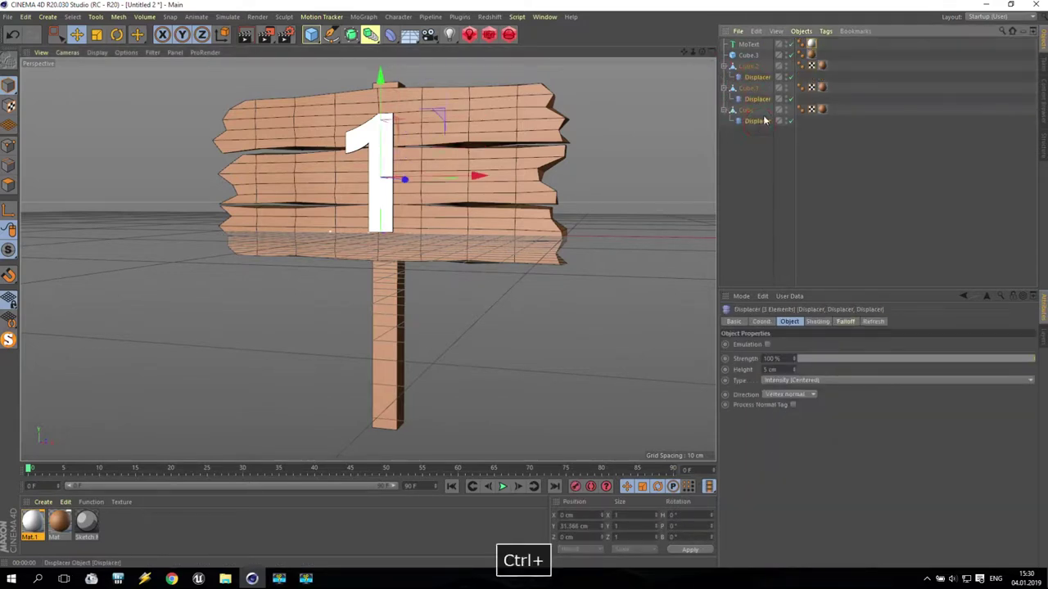
pyautogui.click(787, 370)
pyautogui.write('10')
pyautogui.press('Return')
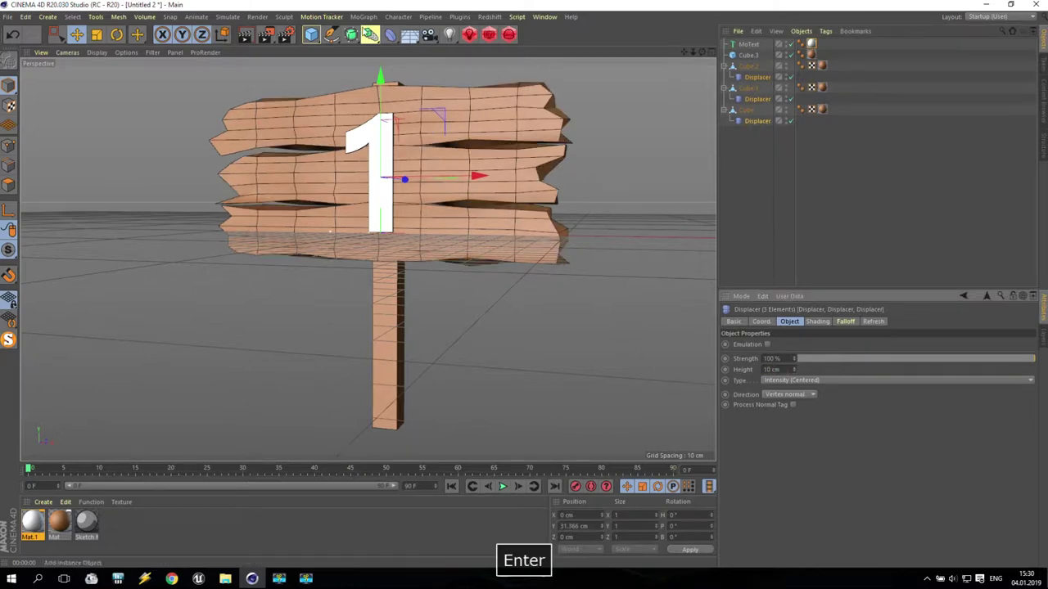
pyautogui.click(246, 39)
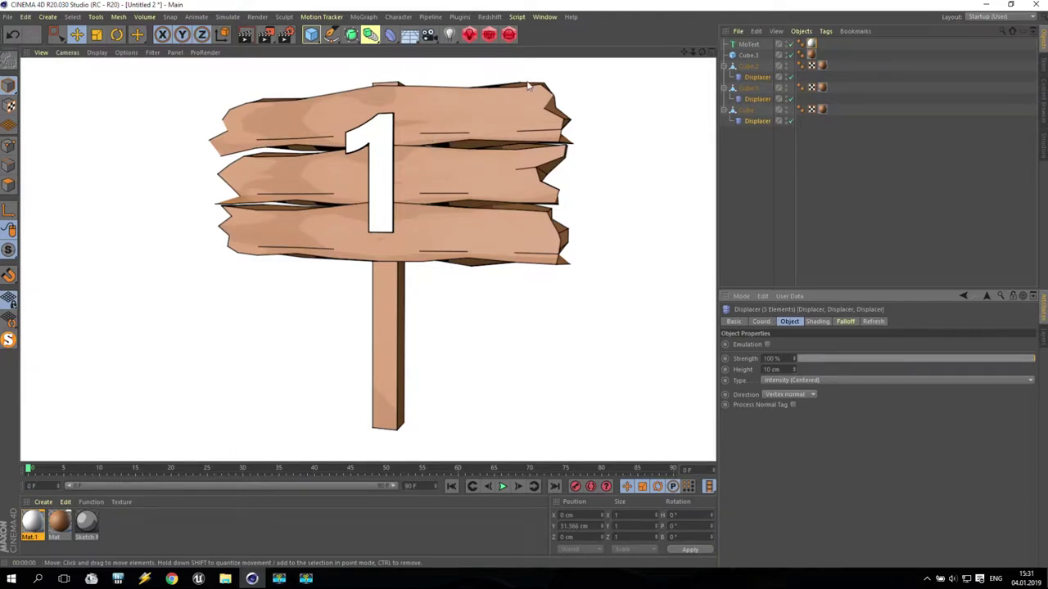
# - Darken the brown wood material by setting its color V to 37% and render the view
pyautogui.doubleClick(59, 521)
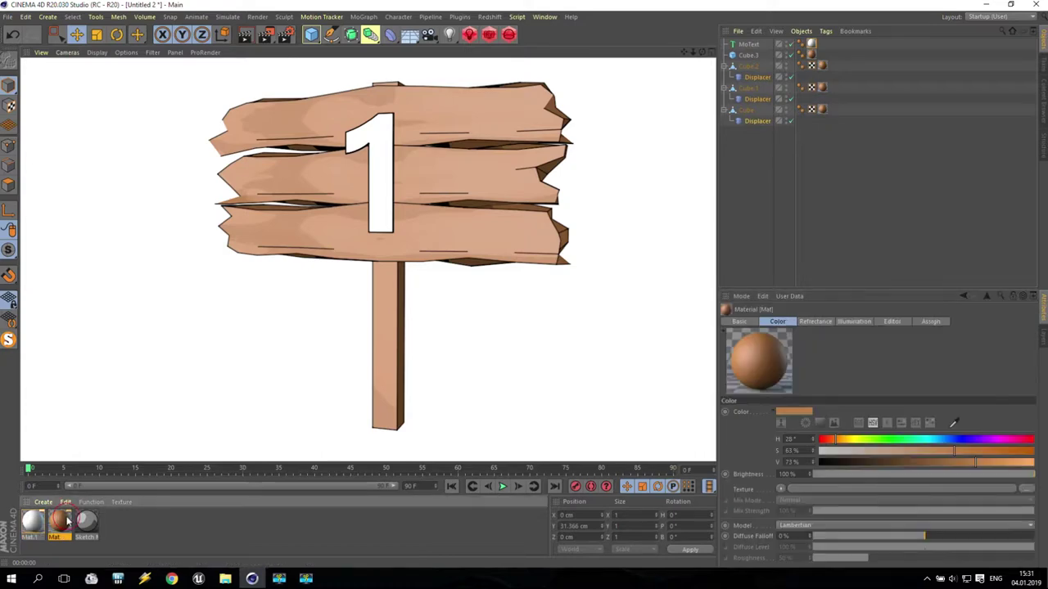
pyautogui.moveTo(415, 159); pyautogui.dragTo(411, 156)
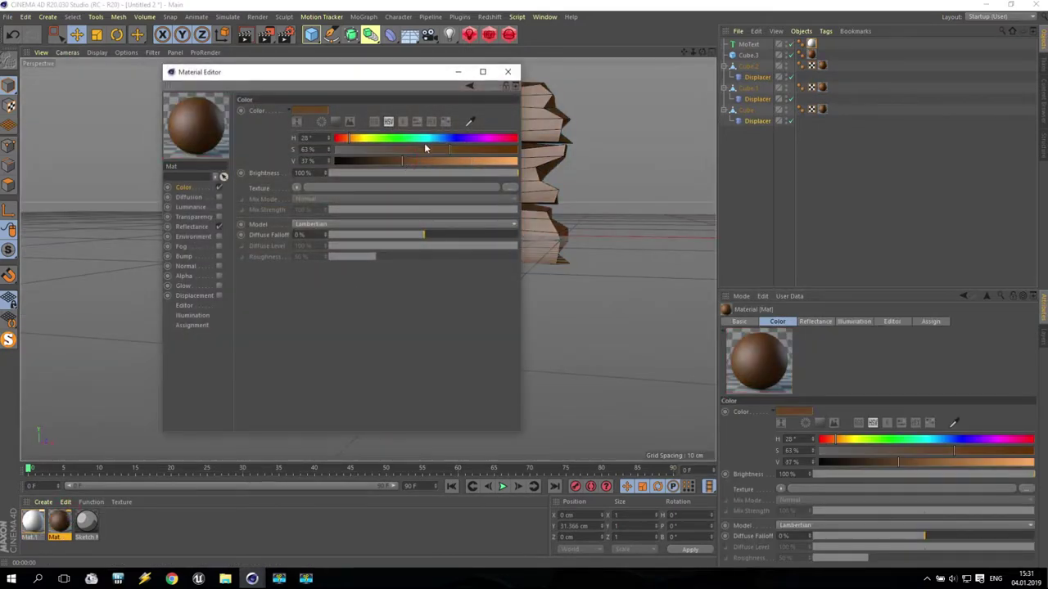
pyautogui.click(507, 72)
pyautogui.click(252, 41)
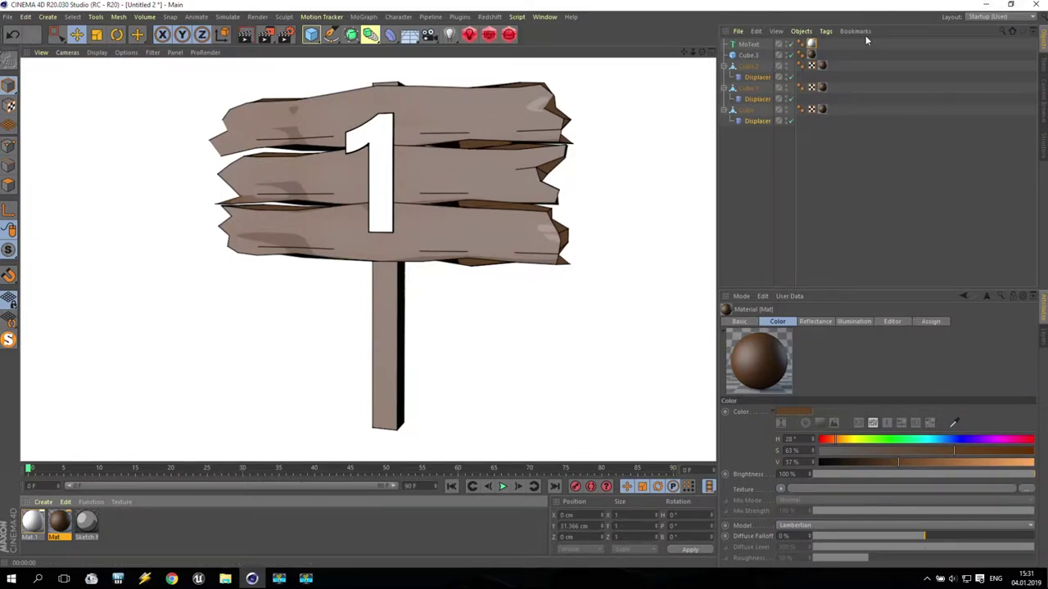
# - View the finished sign image BoardEnd0010.png from the Tutorial folder in File Explorer, then close it
pyautogui.click(225, 579)
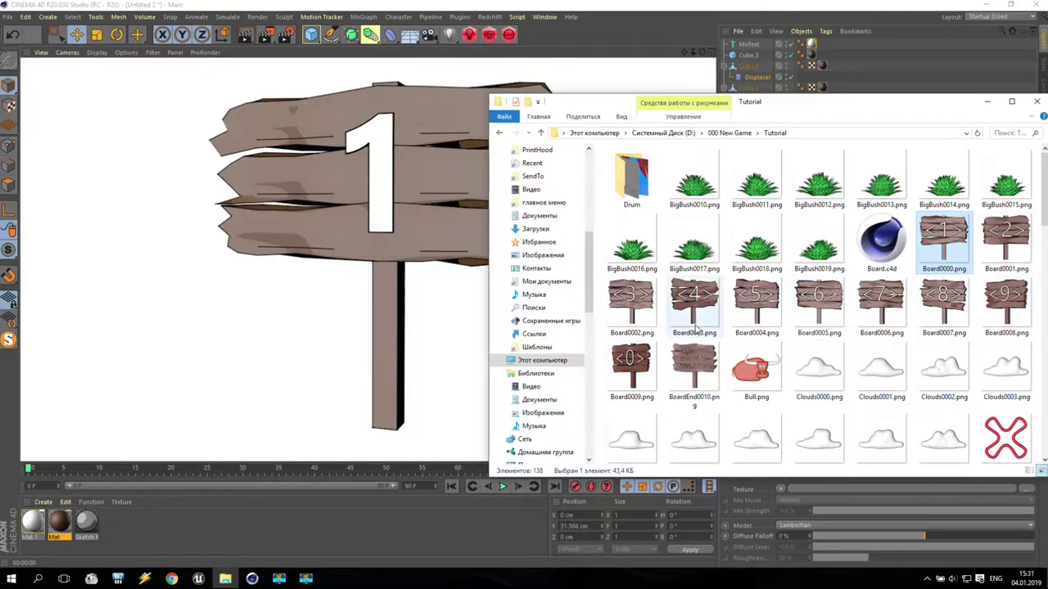
pyautogui.doubleClick(687, 378)
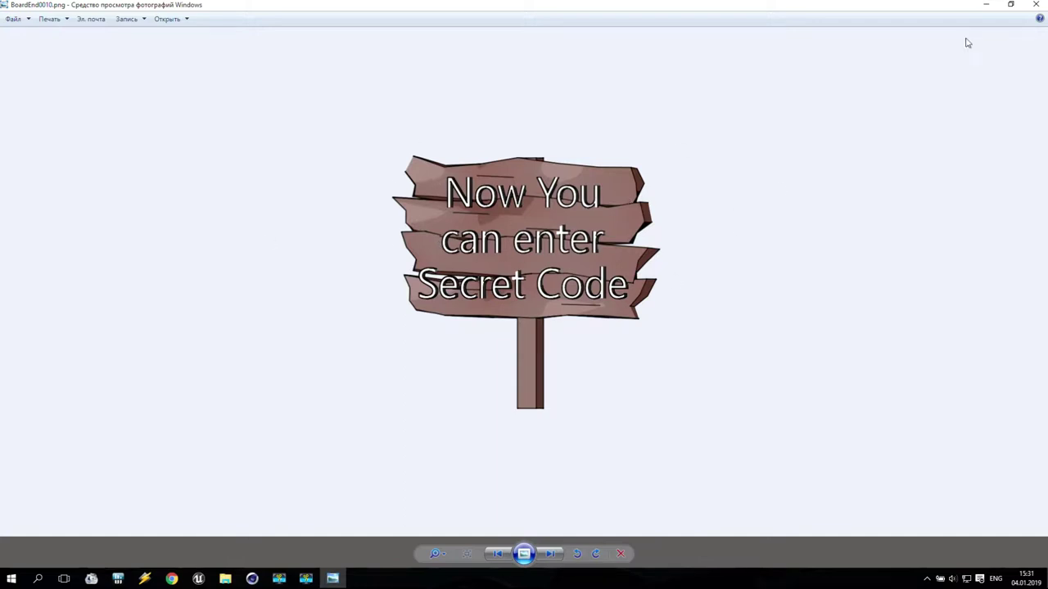
pyautogui.click(1038, 5)
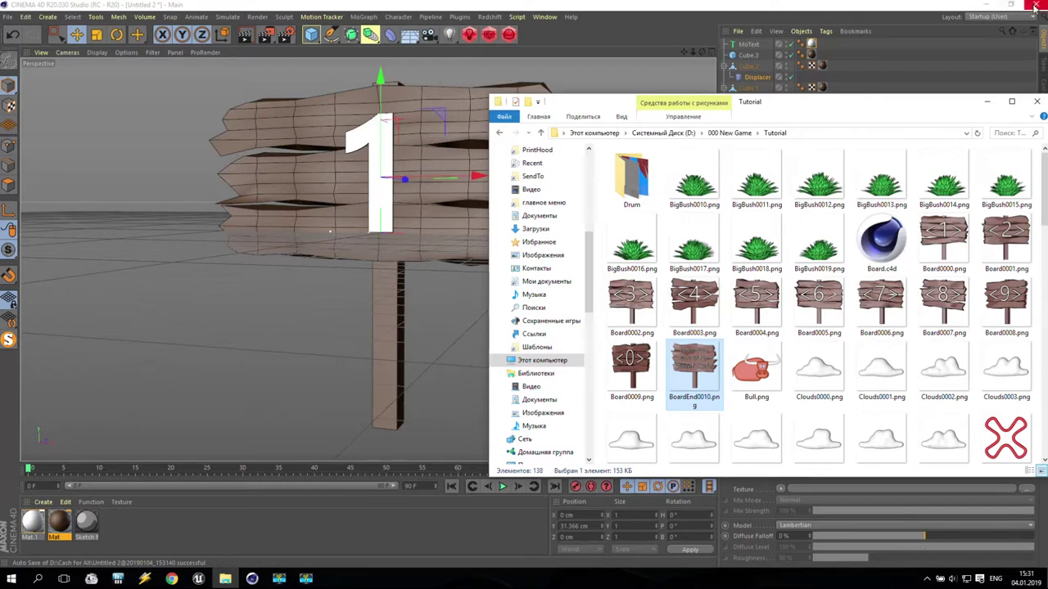
# - Copy all the board images in the Tutorial folder, from Board0000.png through BoardEnd0010.png
pyautogui.click(937, 235)
pyautogui.keyDown('shift'); pyautogui.click(713, 374); pyautogui.keyUp('shift')
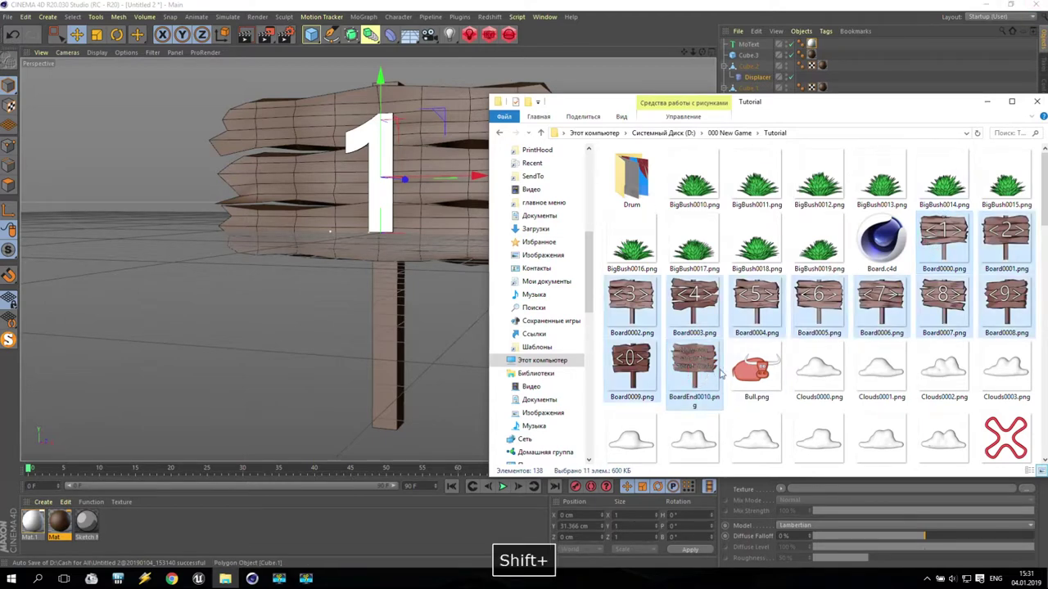
pyautogui.rightClick(941, 238)
pyautogui.click(859, 446)
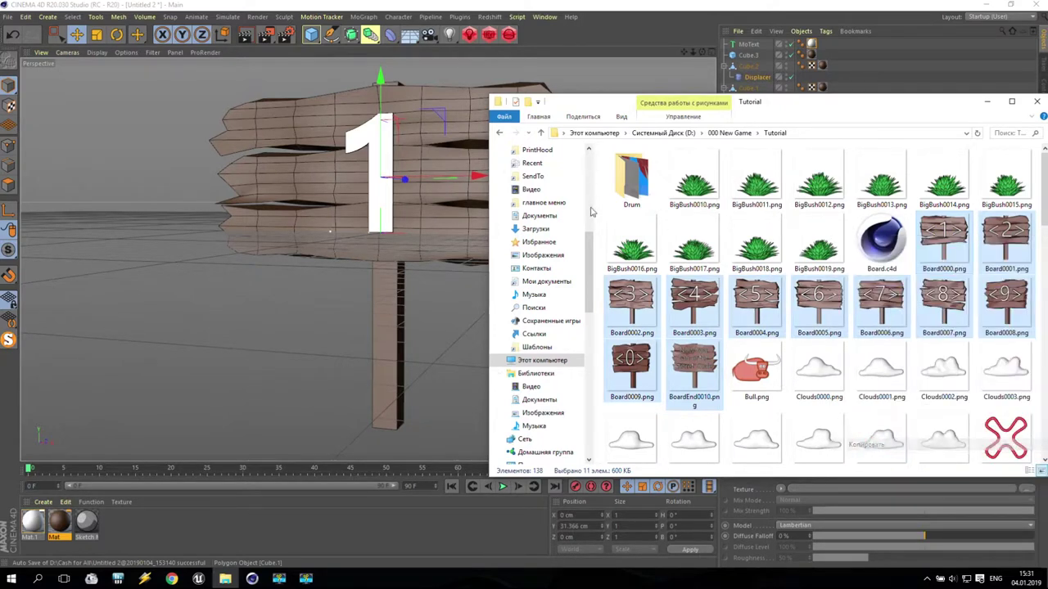
# - Paste the copied board images into the folder D:\UE4 Tutorial Game\TutorialGame\Content\Texture
pyautogui.click(540, 133)
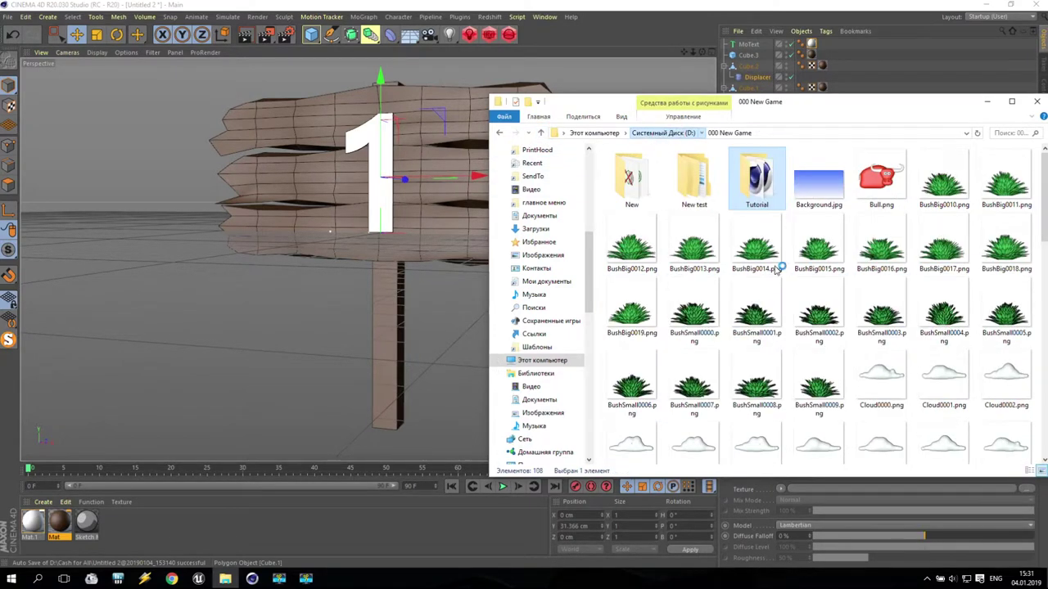
pyautogui.hotkey('alt', 'Up')
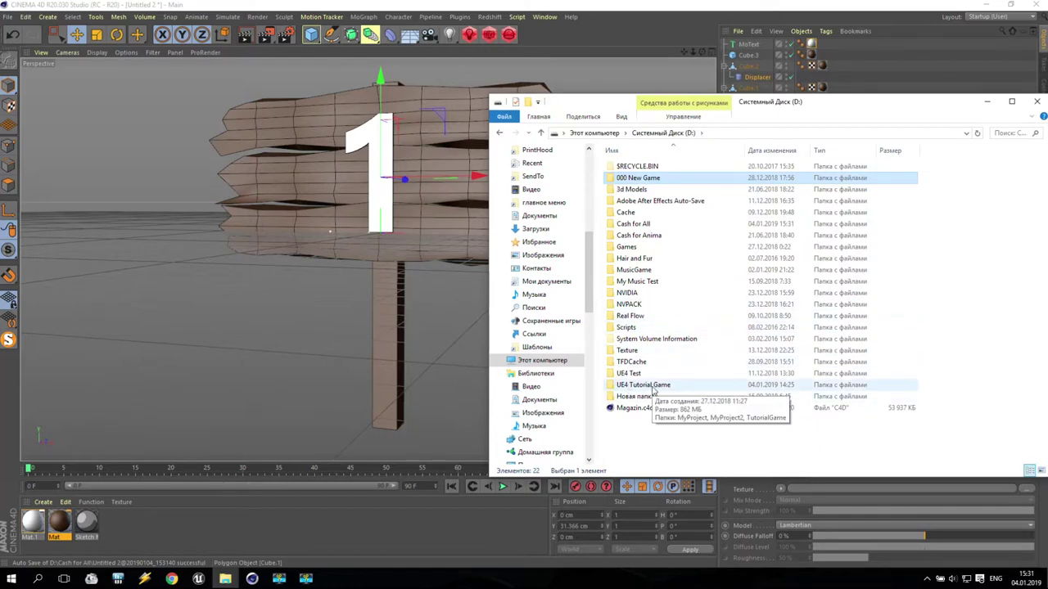
pyautogui.click(652, 388)
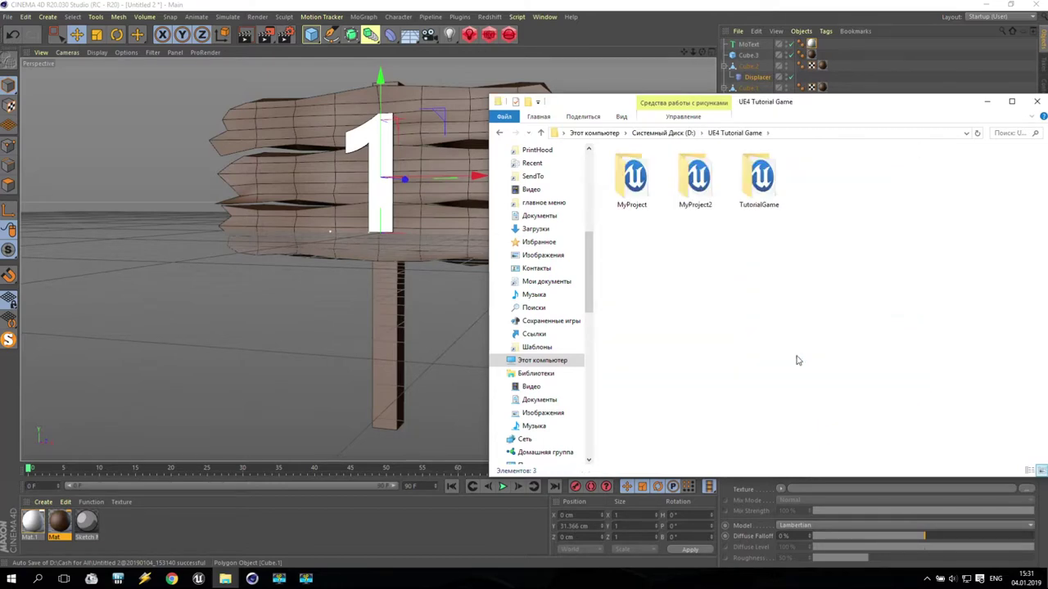
pyautogui.click(759, 178)
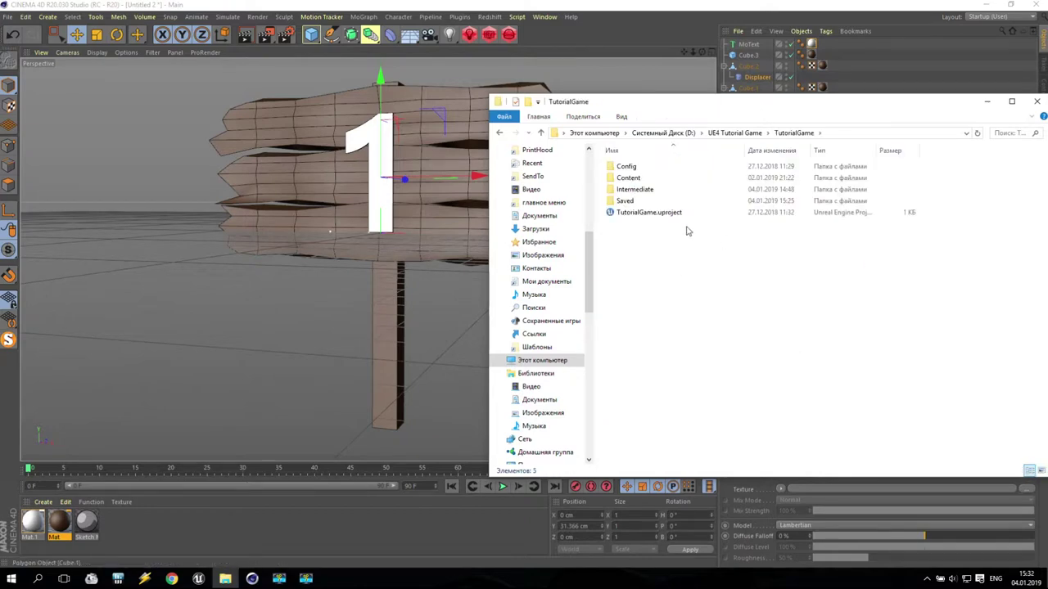
pyautogui.doubleClick(628, 178)
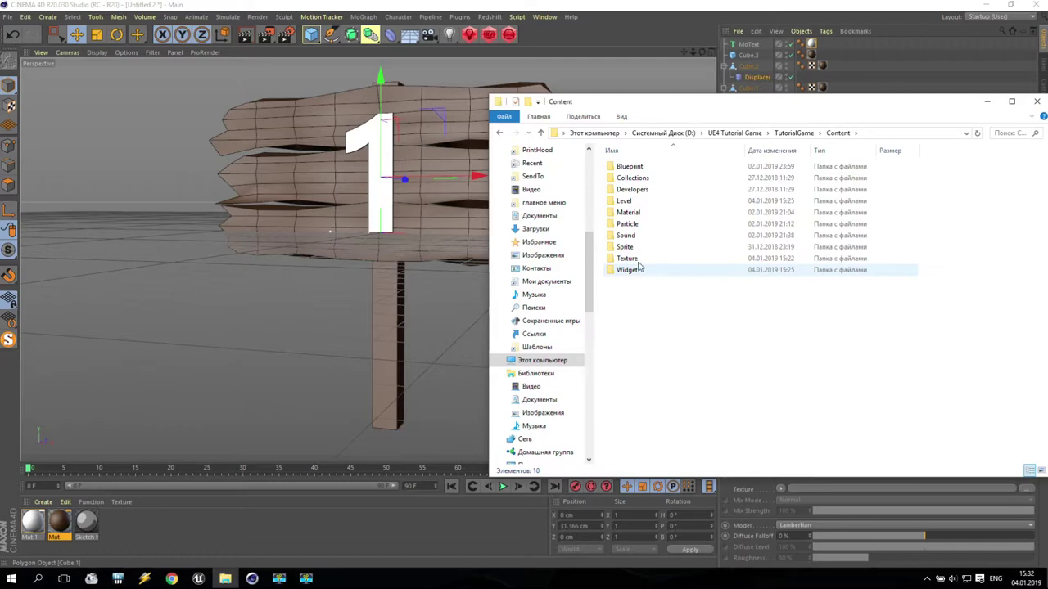
pyautogui.doubleClick(627, 260)
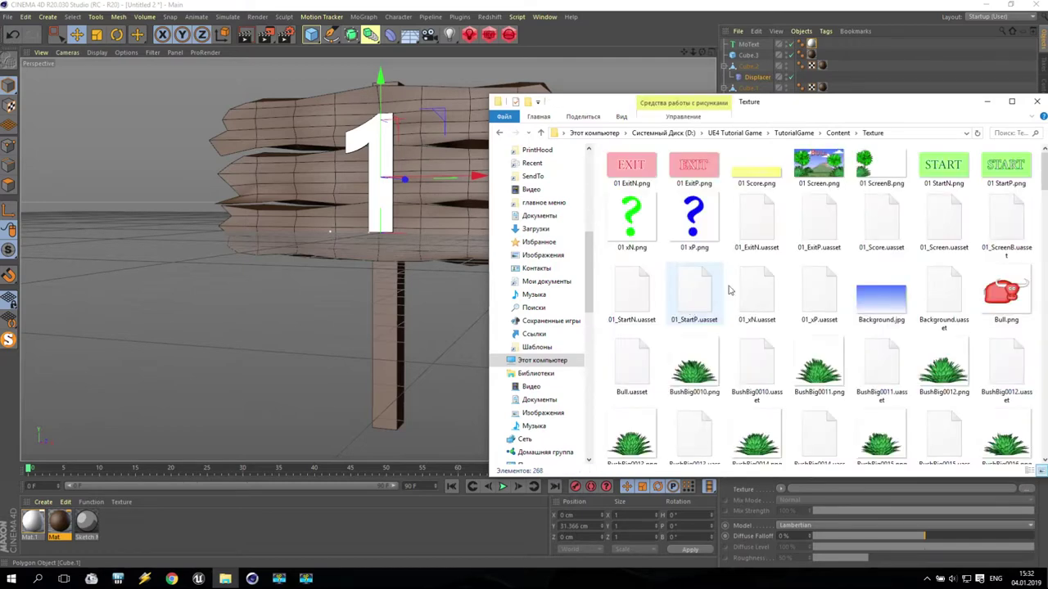
pyautogui.rightClick(730, 258)
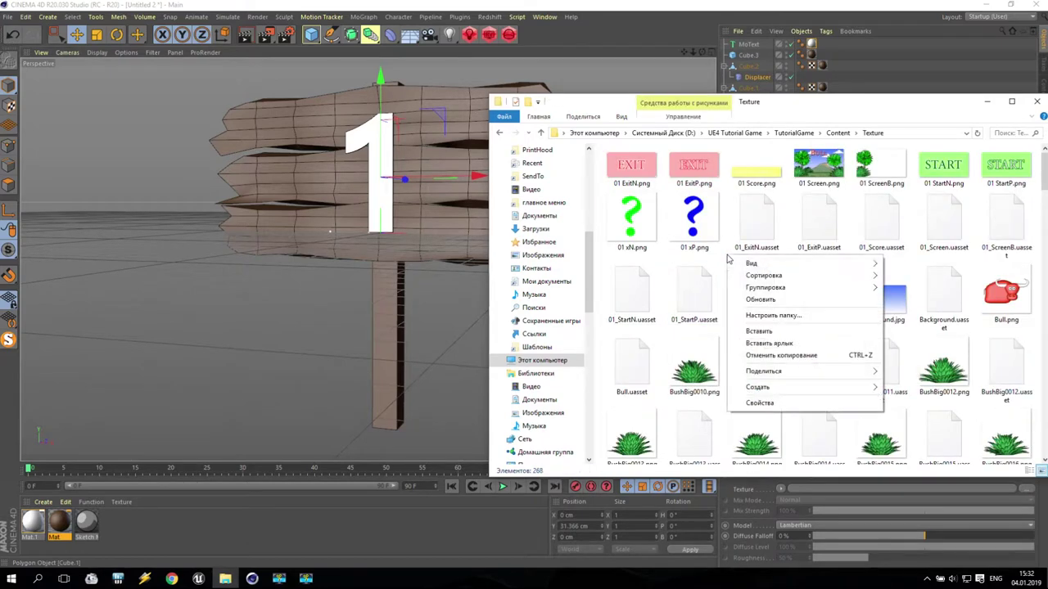
pyautogui.click(758, 332)
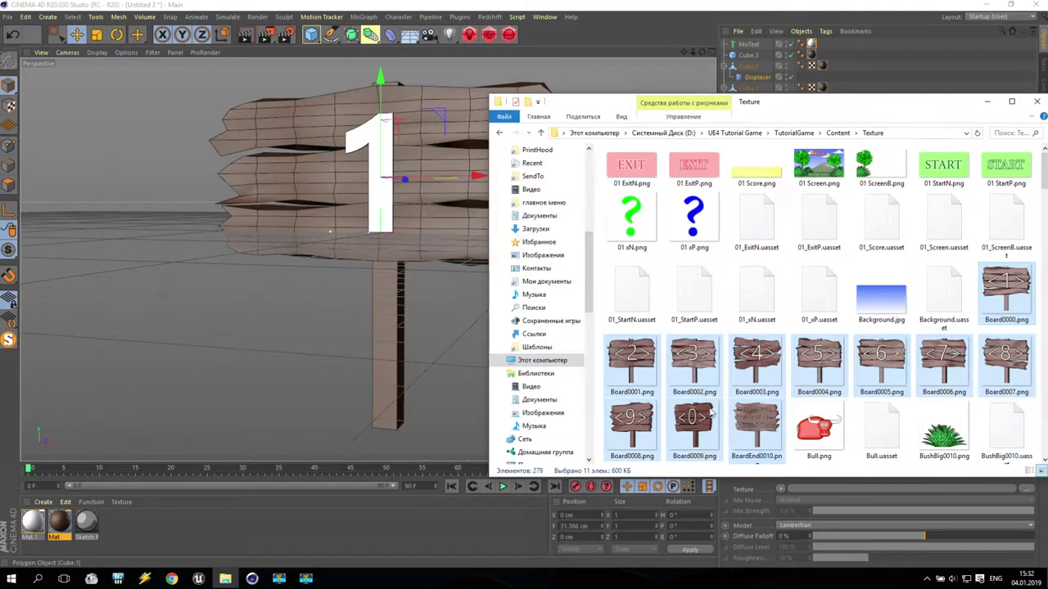
# - Switch to the Unreal Editor, close the file window and import the newly detected board image files
pyautogui.click(987, 5)
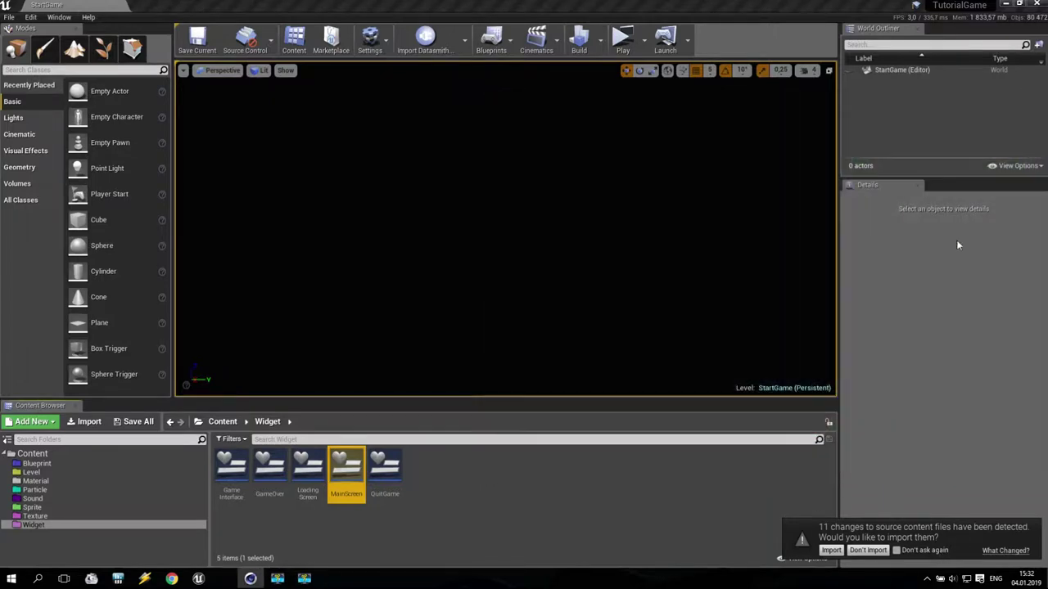
pyautogui.click(1036, 101)
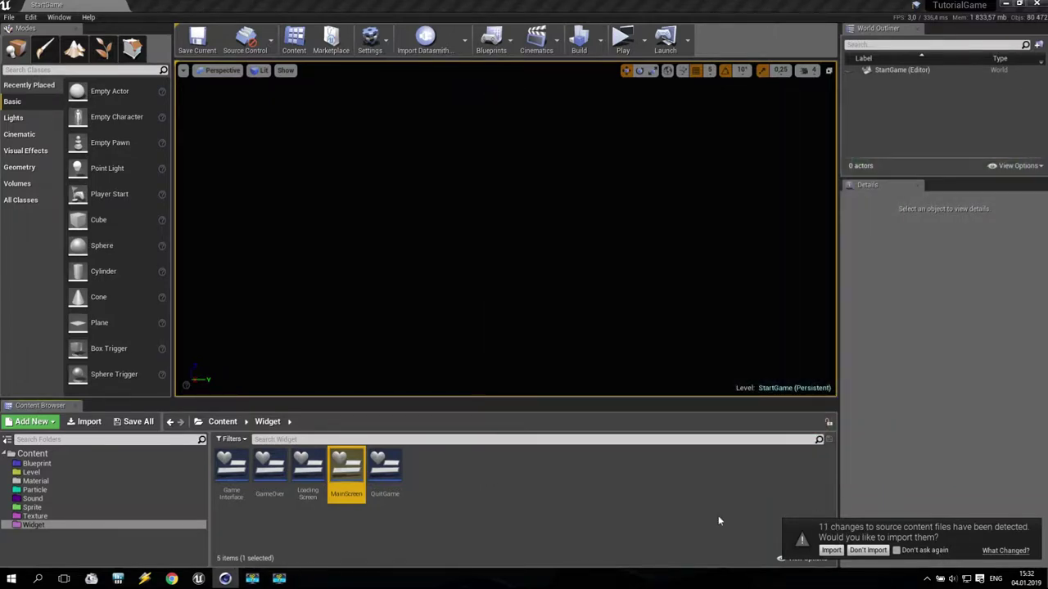
pyautogui.click(830, 550)
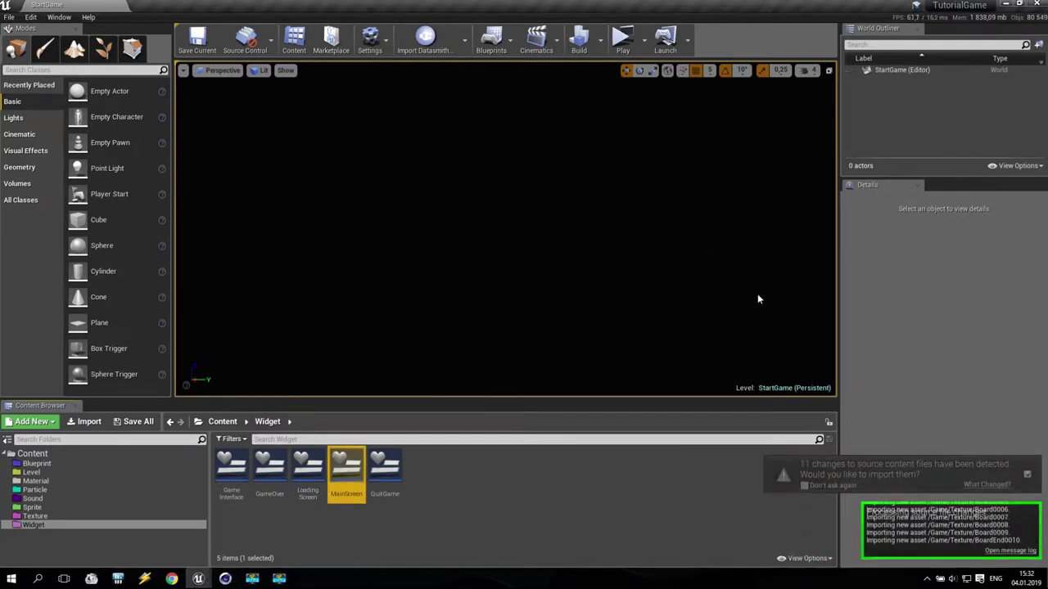
# - Open all the board textures from Board0000 to BoardEnd0010 in the project's Texture folder for editing
pyautogui.click(34, 516)
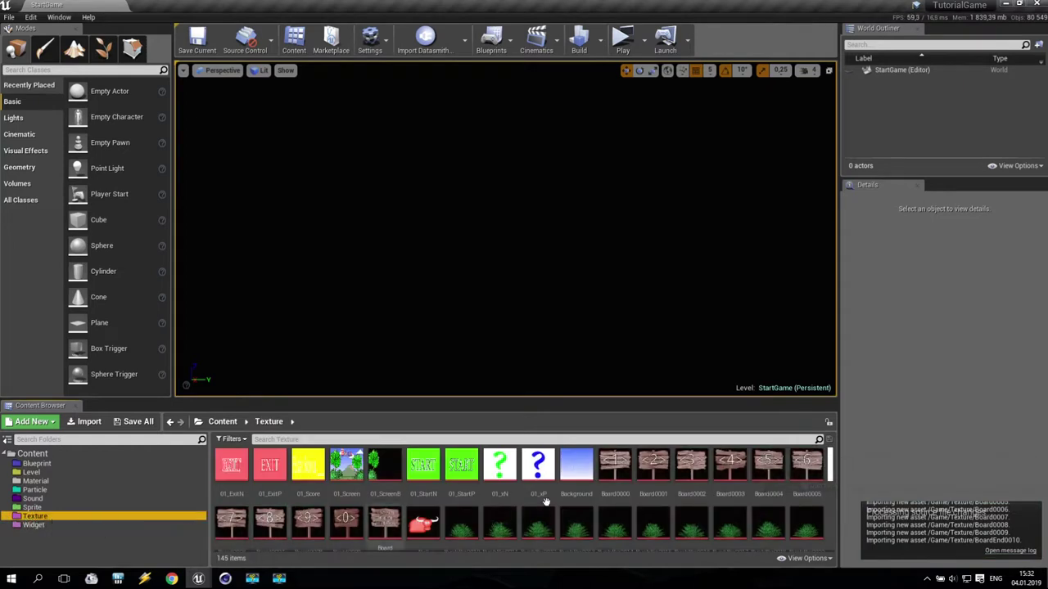
pyautogui.click(615, 473)
pyautogui.keyDown('shift'); pyautogui.click(385, 524); pyautogui.keyUp('shift')
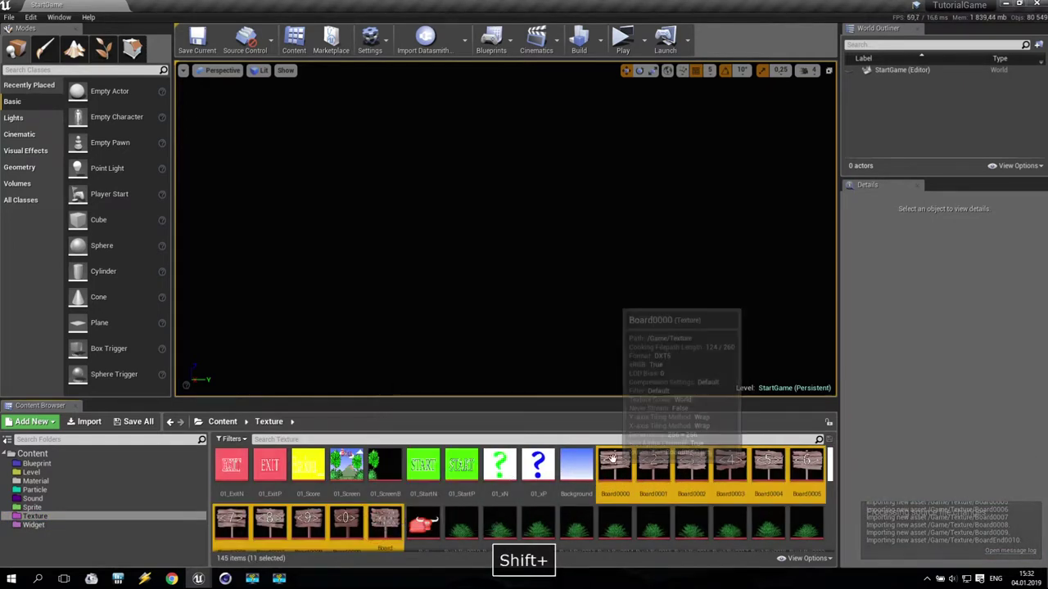
pyautogui.rightClick(612, 460)
pyautogui.click(646, 250)
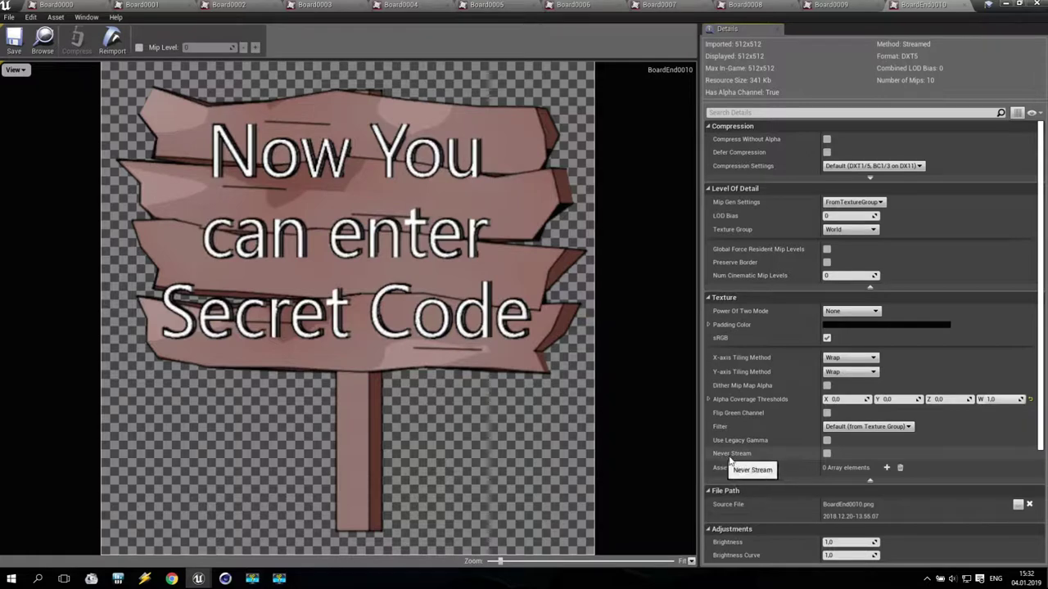
# - Enable Never Stream for the textures BoardEnd0010, Board0009, Board0008 and Board0007, saving and closing each one
pyautogui.click(826, 453)
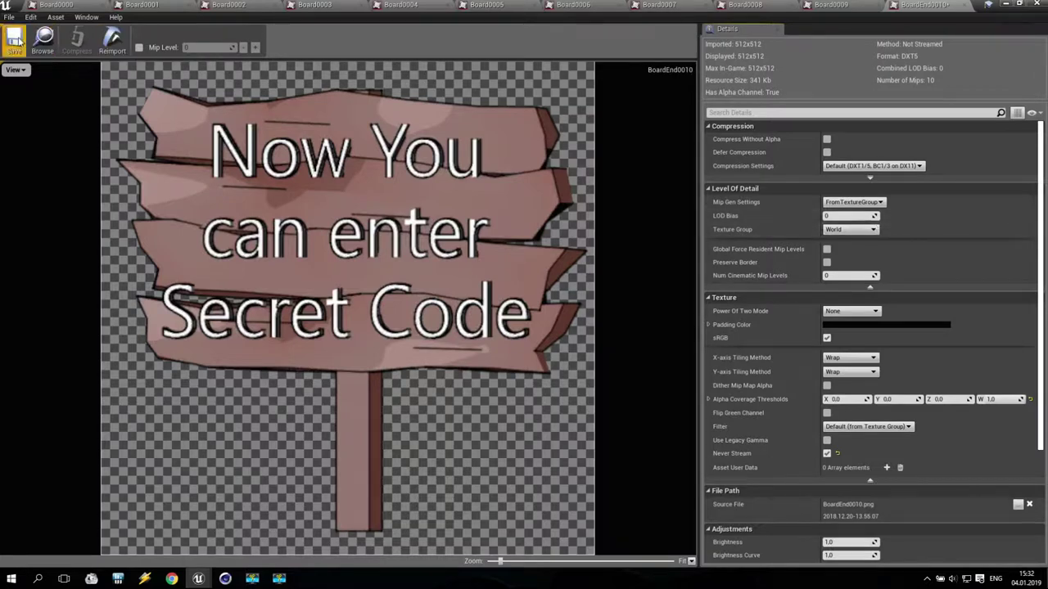
pyautogui.click(963, 6)
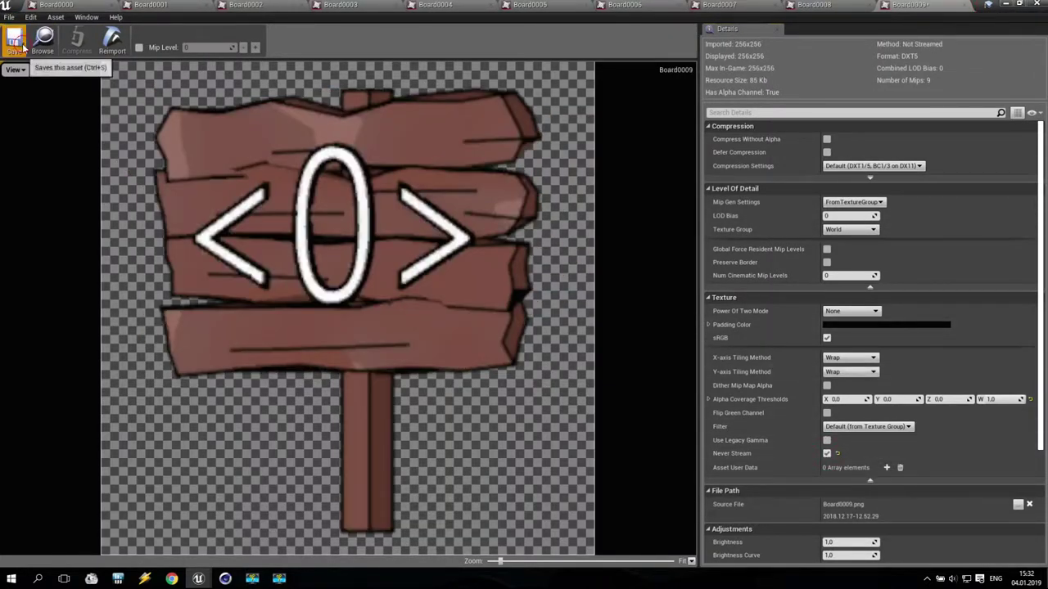
pyautogui.click(966, 6)
pyautogui.click(826, 453)
pyautogui.click(941, 5)
pyautogui.click(827, 453)
pyautogui.click(9, 43)
pyautogui.click(847, 6)
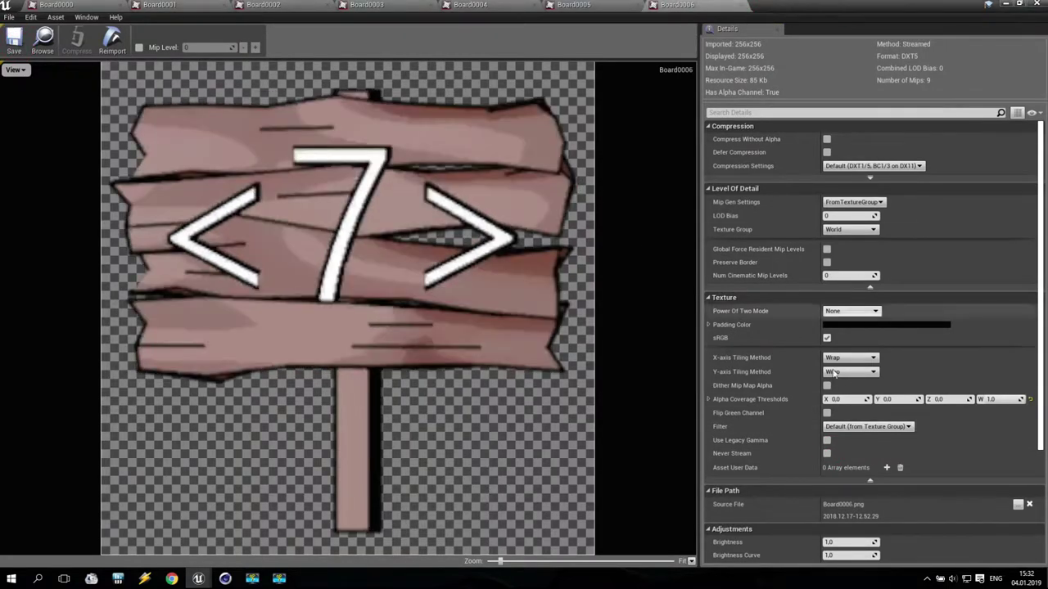
# - Enable Never Stream for the textures Board0006, Board0005, Board0004 and Board0003, saving and closing each one
pyautogui.click(826, 453)
pyautogui.click(14, 41)
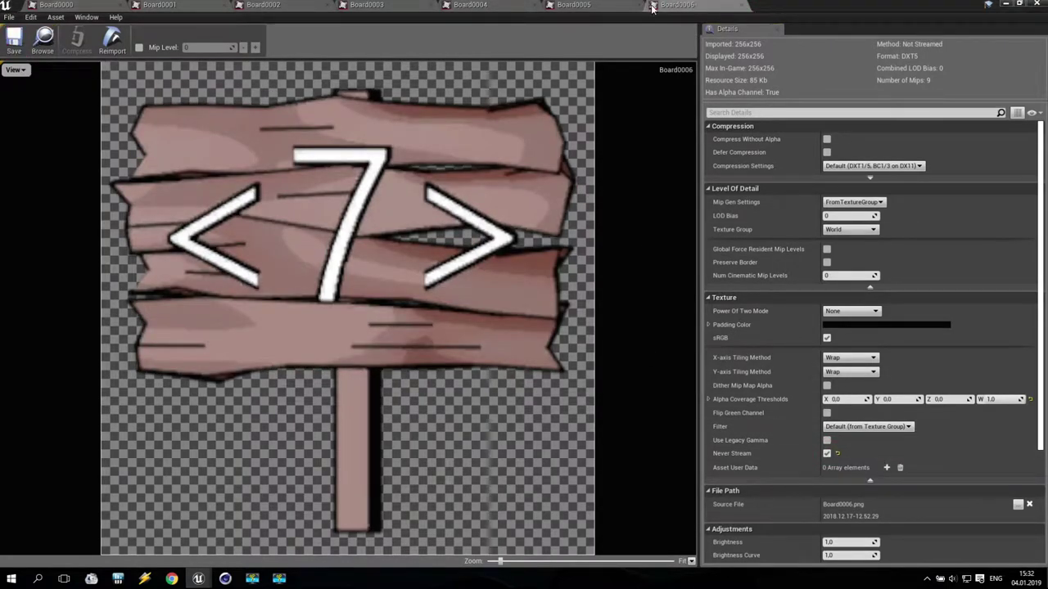
pyautogui.click(741, 5)
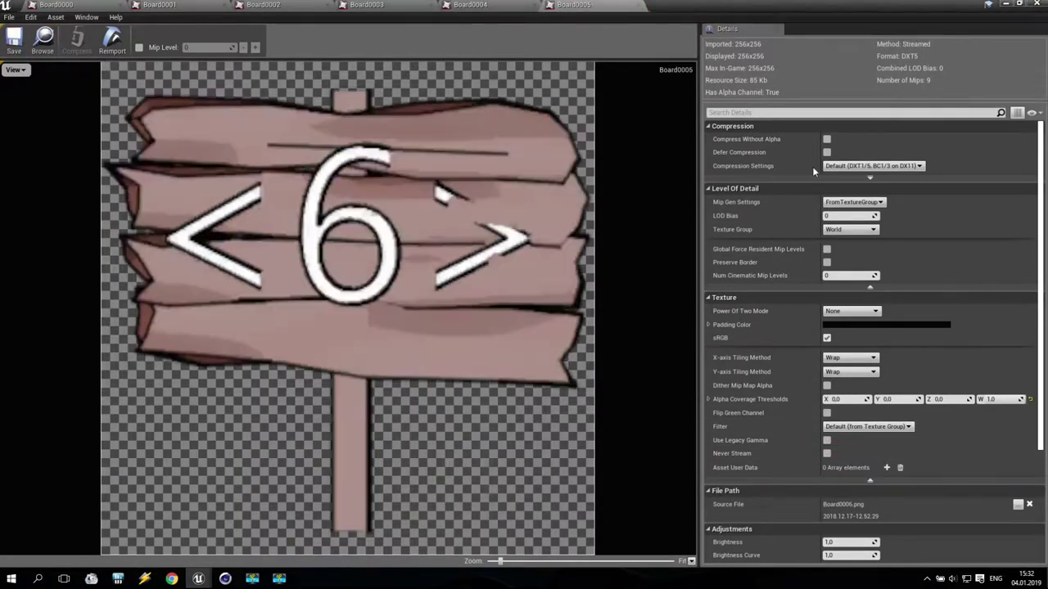
pyautogui.click(827, 453)
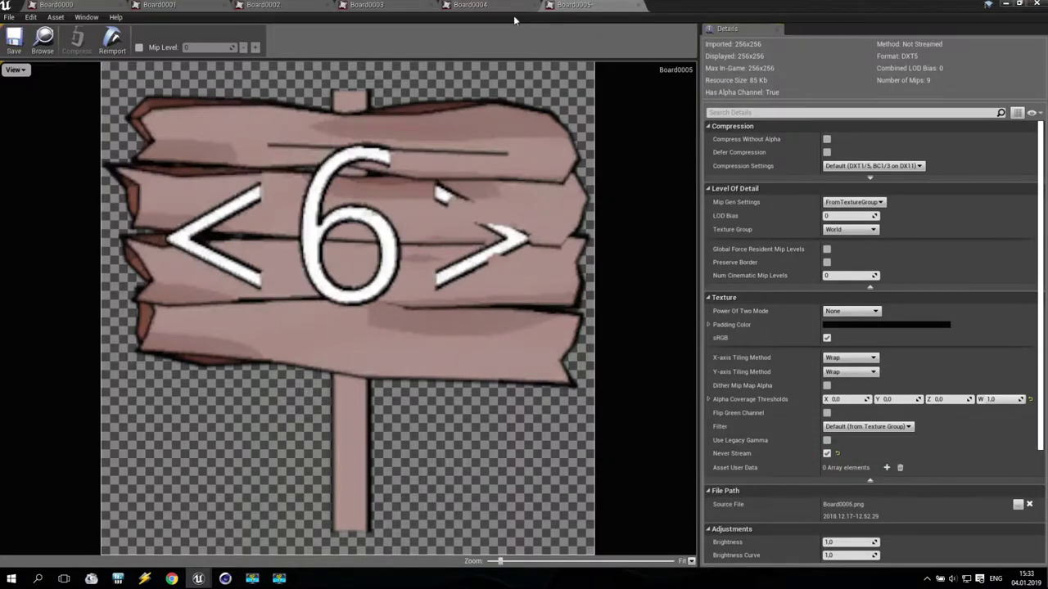
pyautogui.click(638, 5)
pyautogui.click(826, 452)
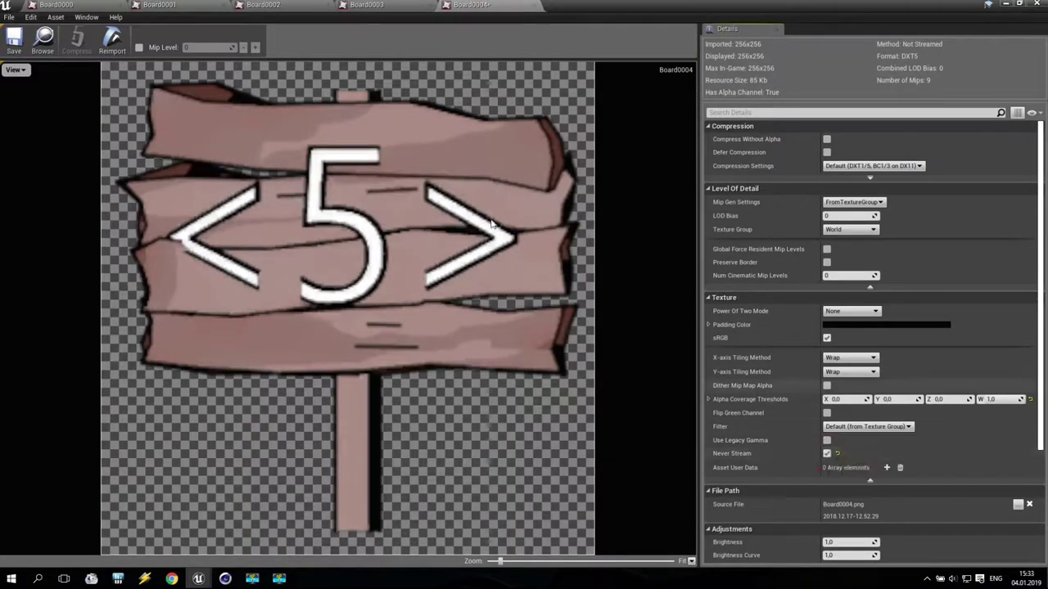
pyautogui.click(18, 45)
pyautogui.click(535, 5)
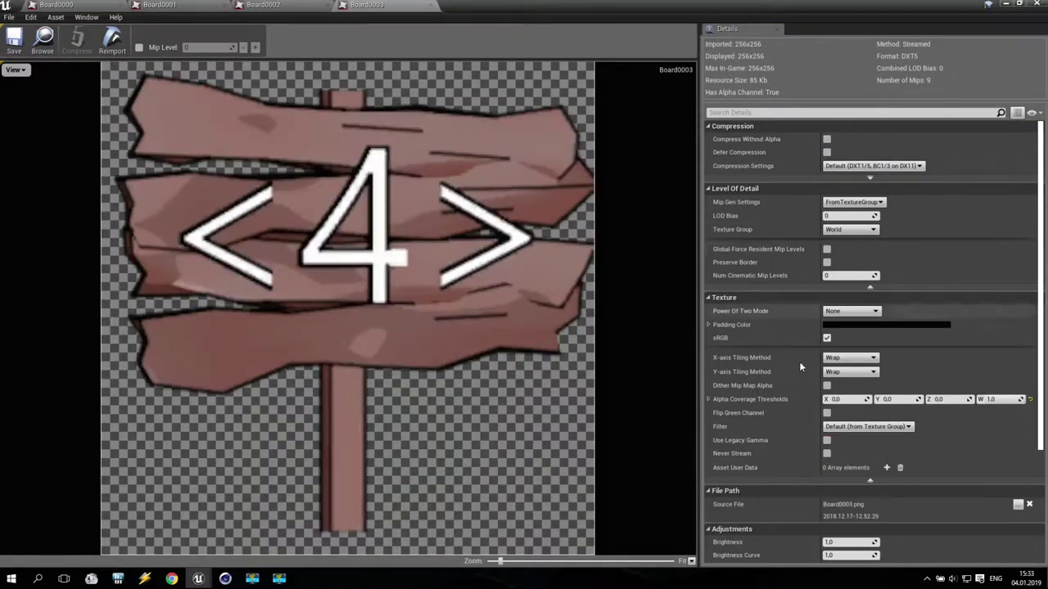
pyautogui.click(826, 453)
pyautogui.click(13, 41)
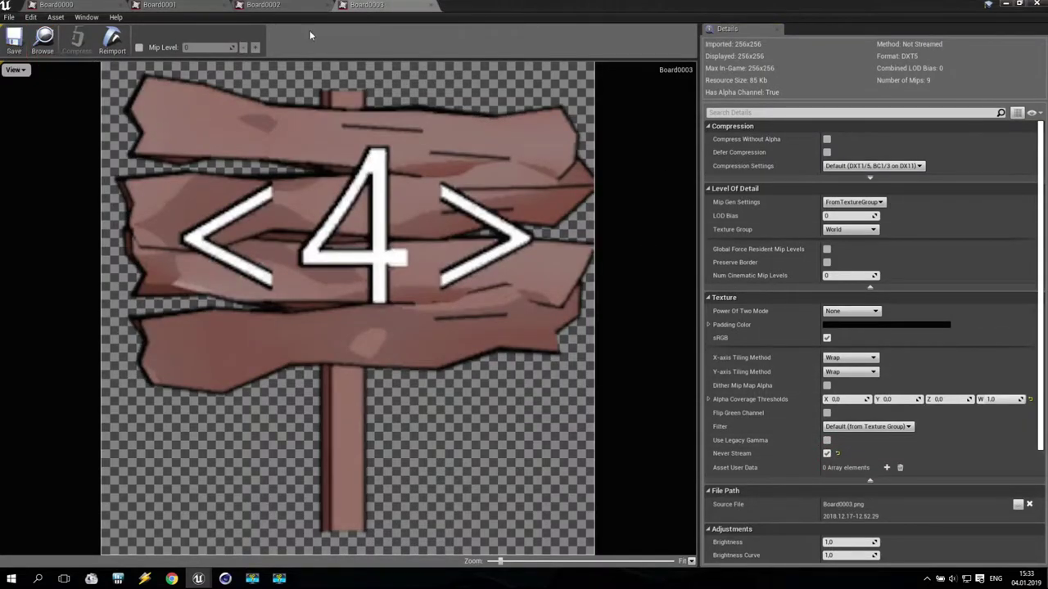
pyautogui.click(430, 5)
# - Enable Never Stream for the textures Board0002, Board0001 and Board0000, saving and closing each one
pyautogui.click(827, 452)
pyautogui.click(13, 41)
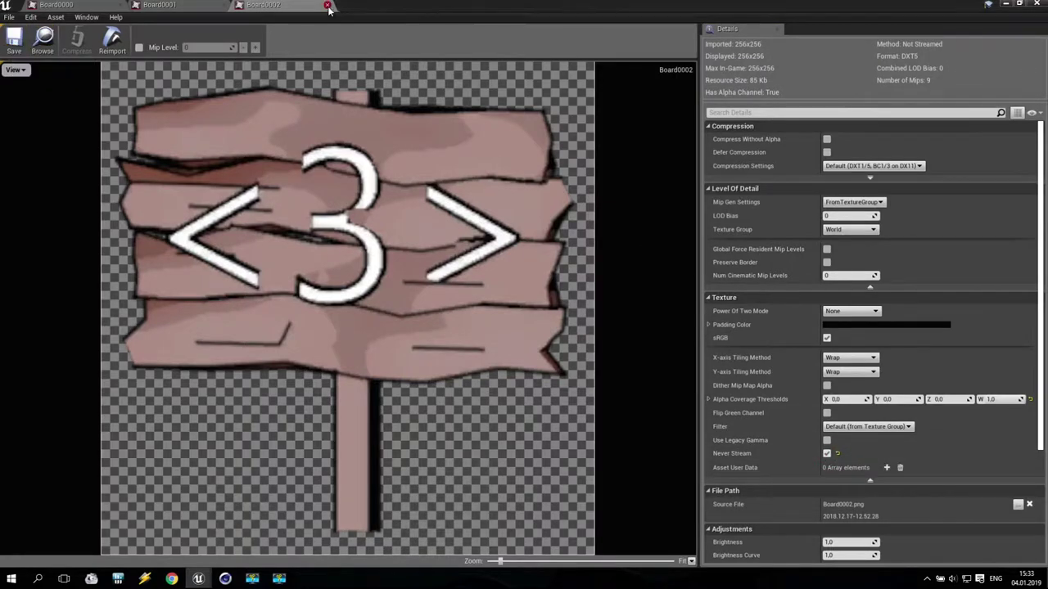
pyautogui.click(328, 5)
pyautogui.click(826, 453)
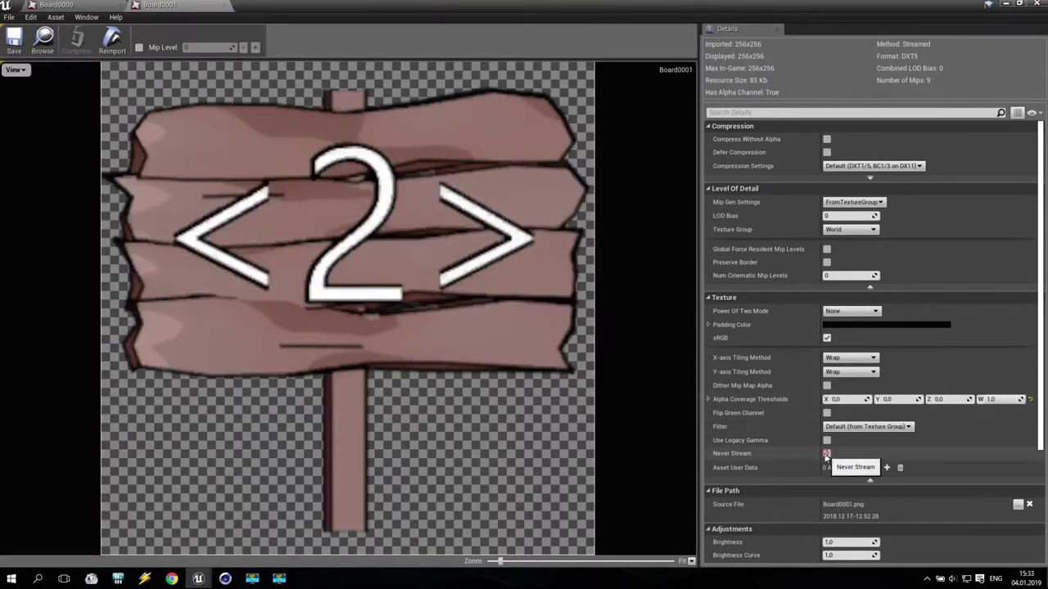
pyautogui.click(13, 41)
pyautogui.click(225, 6)
pyautogui.click(826, 453)
pyautogui.click(13, 41)
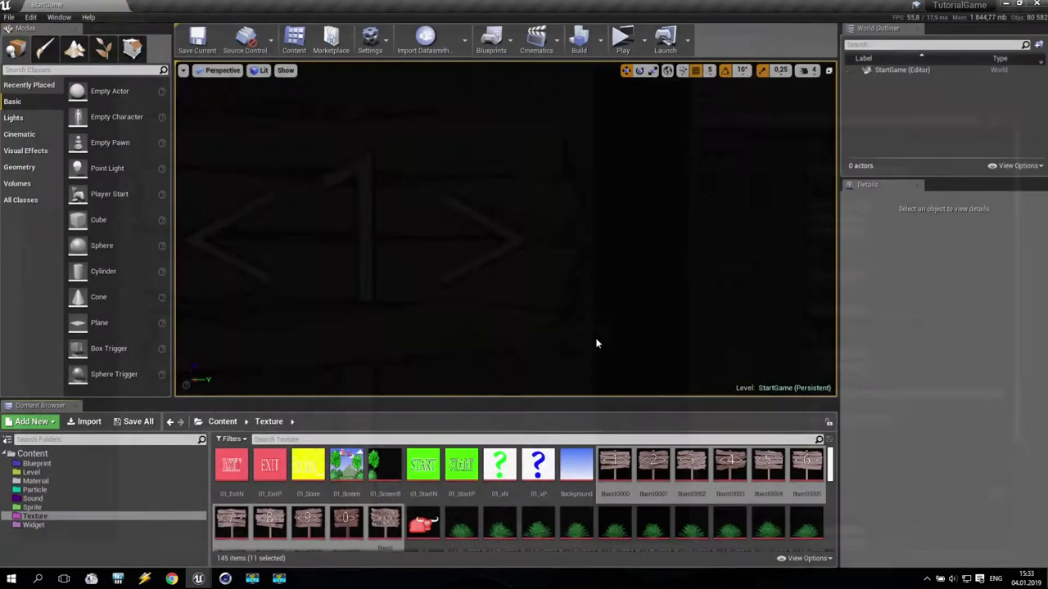
pyautogui.click(123, 6)
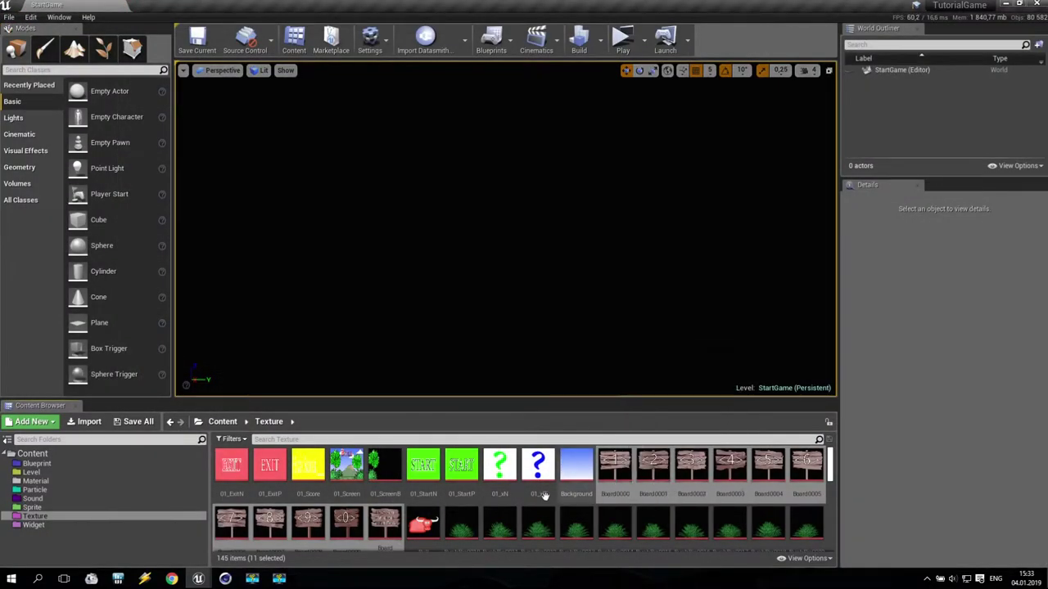
# - Check the Never Stream setting of the Board0000 texture and close its editor
pyautogui.click(538, 468)
pyautogui.click(608, 474)
pyautogui.doubleClick(608, 475)
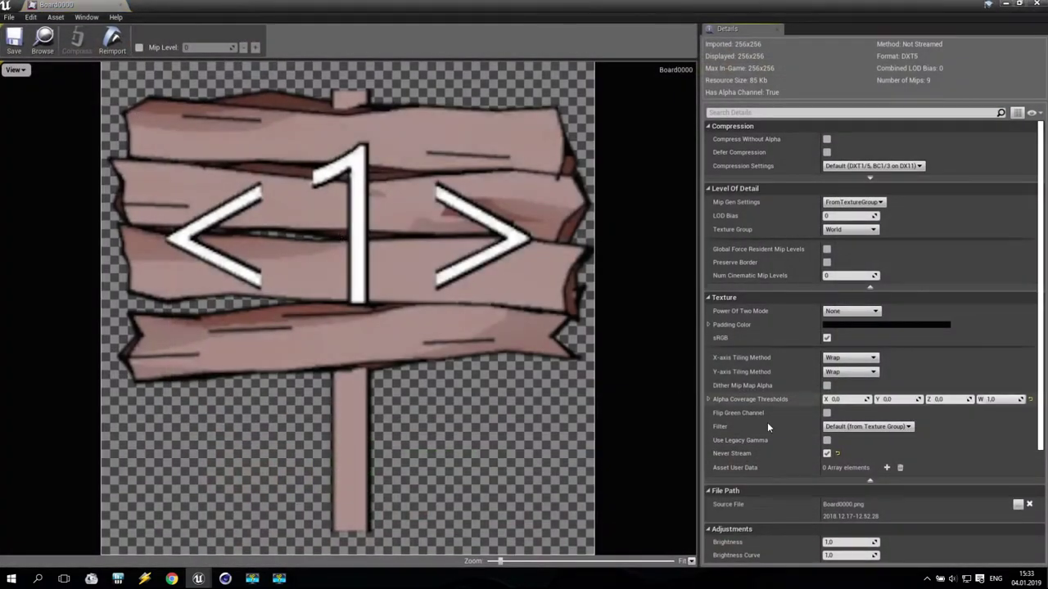
pyautogui.click(122, 5)
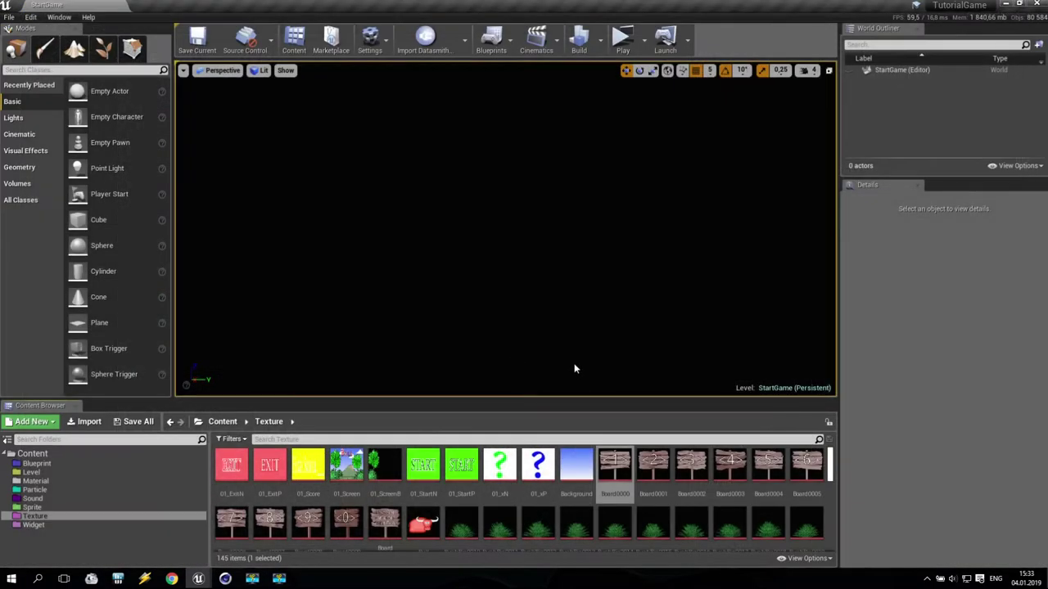
# - Create an Actor Blueprint class named SecretBoard in the project's Blueprint folder
pyautogui.click(101, 464)
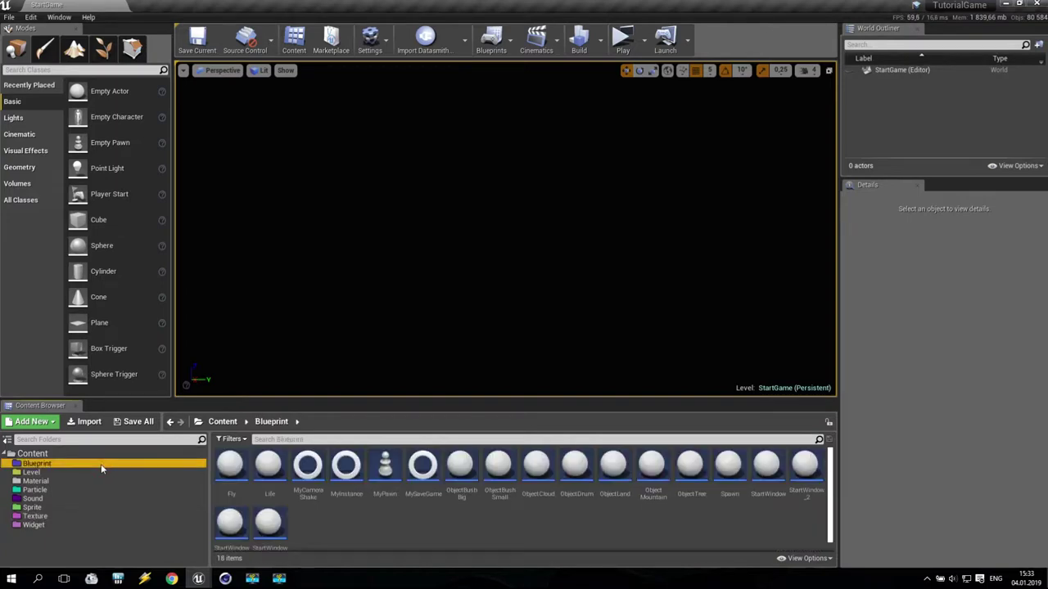
pyautogui.click(316, 522)
pyautogui.rightClick(316, 524)
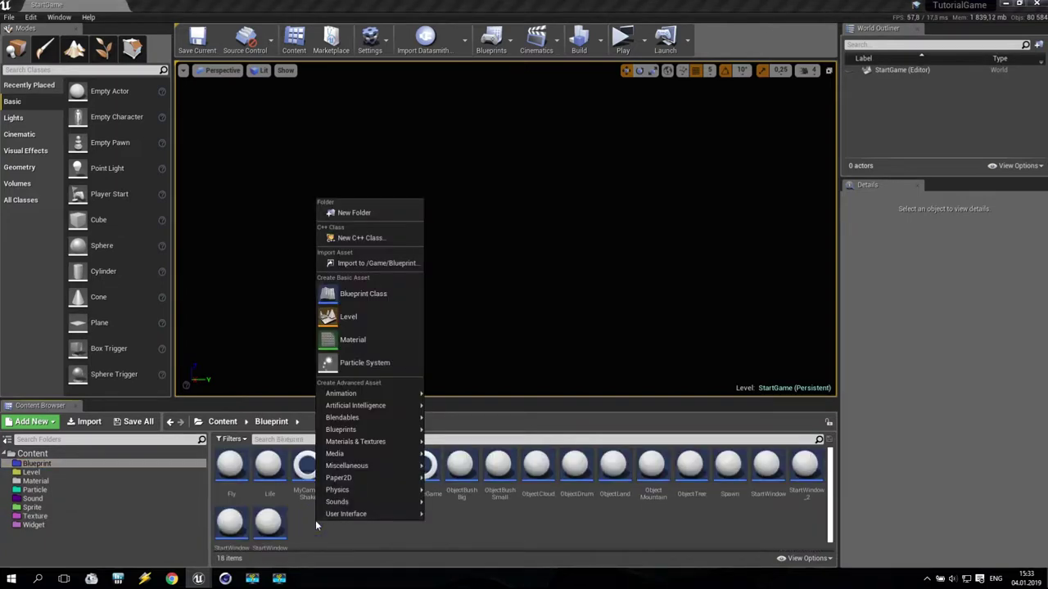
pyautogui.click(370, 297)
pyautogui.click(413, 181)
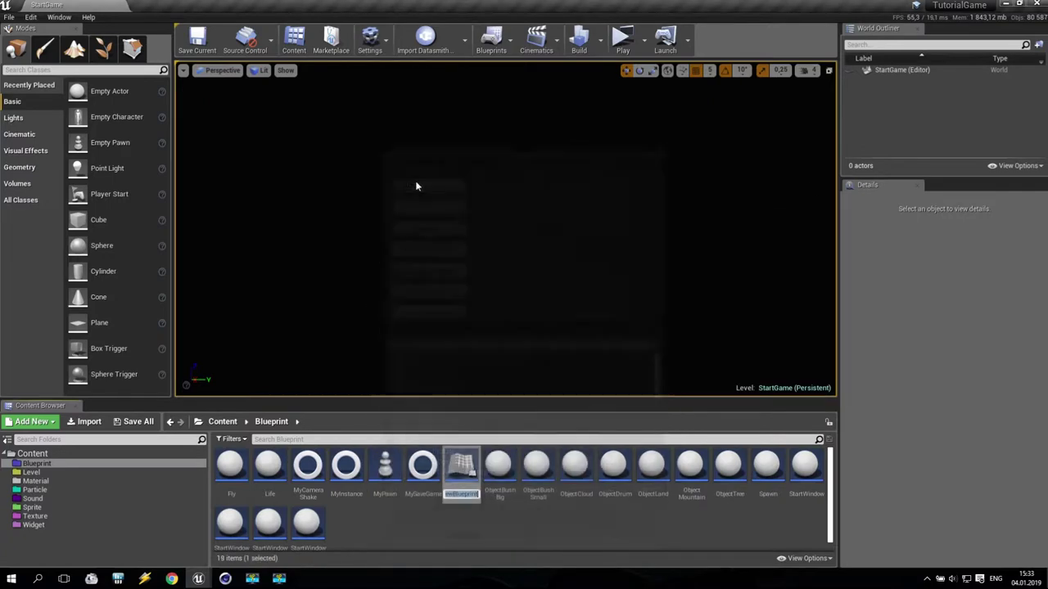
pyautogui.write('Se')
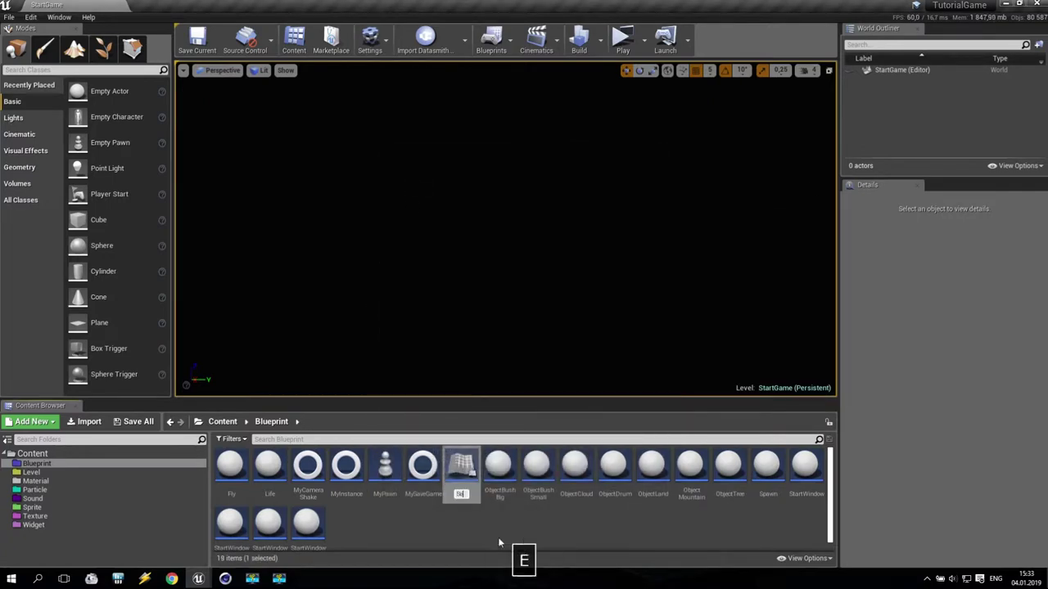
pyautogui.write('cretBoard')
pyautogui.click(502, 527)
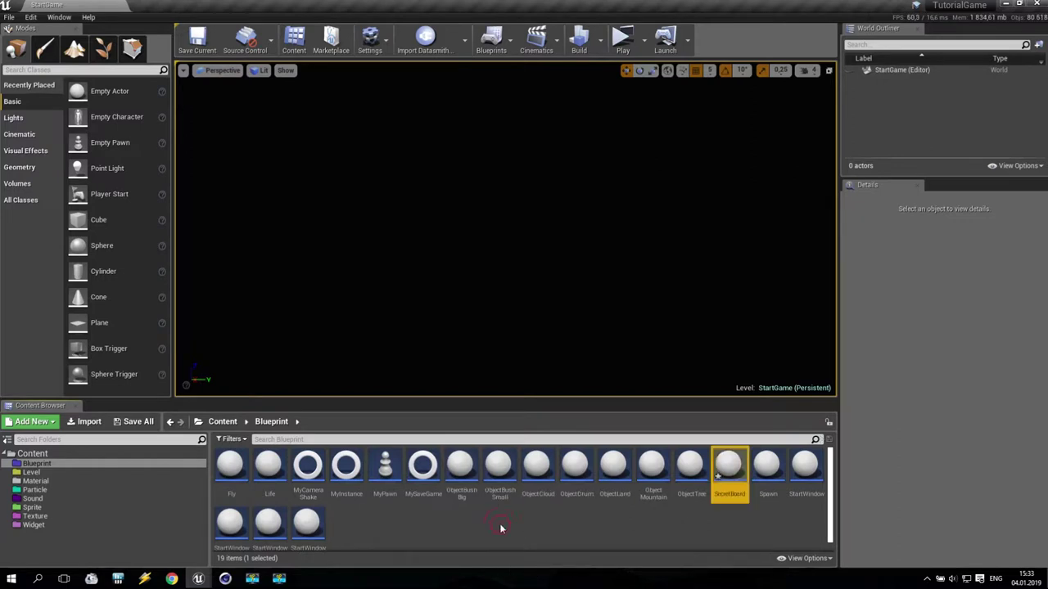
# - Open the SecretBoard blueprint and add a Paper Sprite component named Board
pyautogui.doubleClick(730, 468)
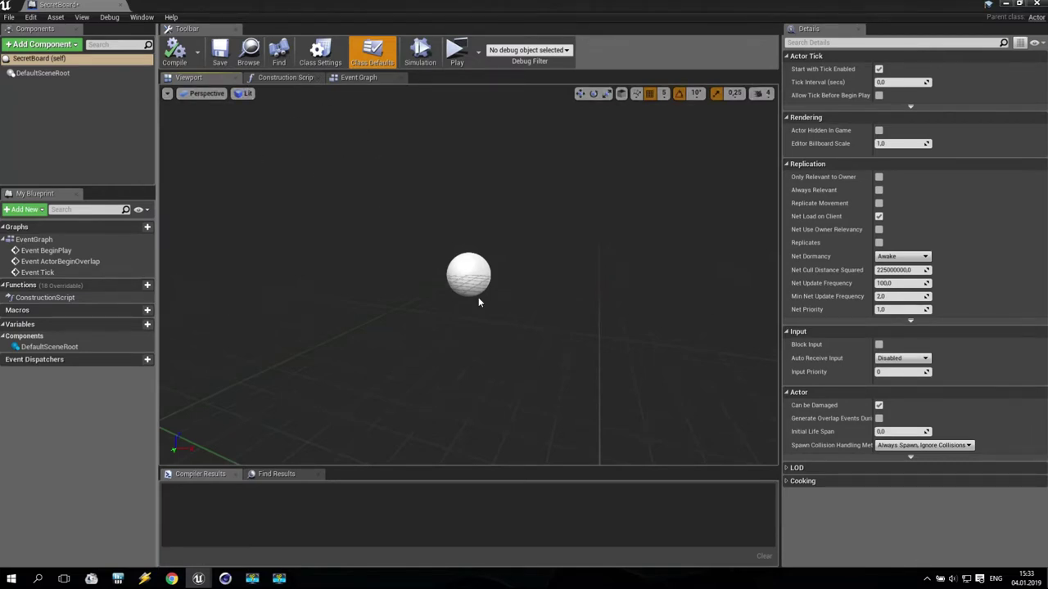
pyautogui.click(41, 44)
pyautogui.click(40, 58)
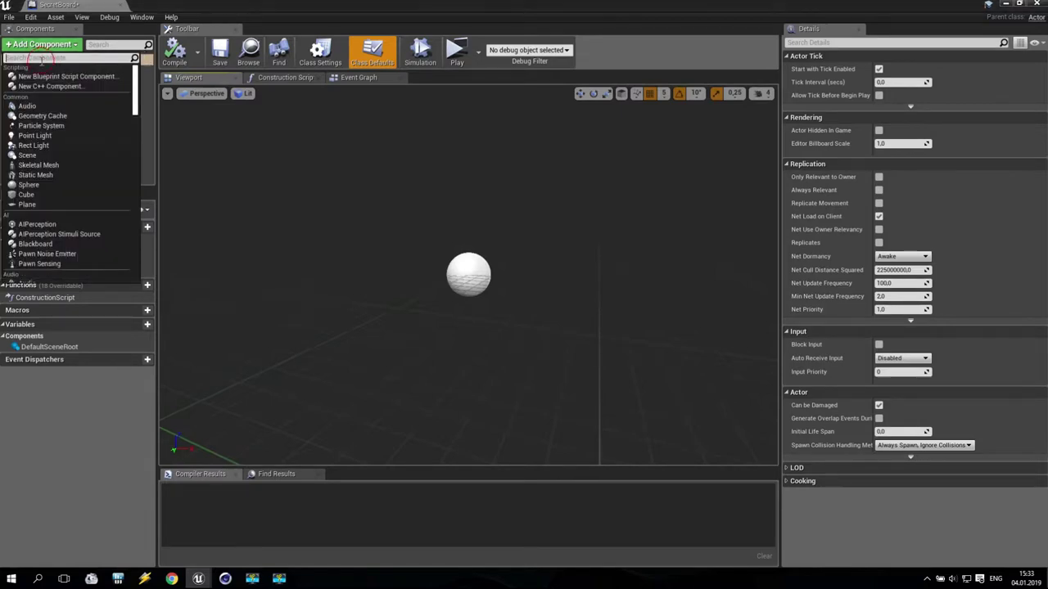
pyautogui.write('spa')
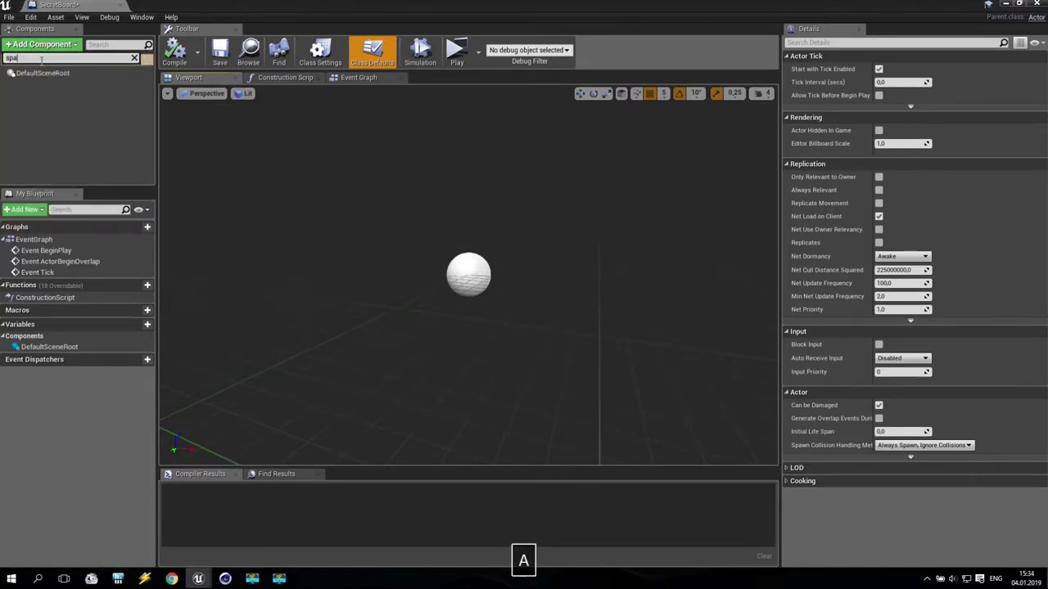
pyautogui.press('BackSpace')
pyautogui.write('r')
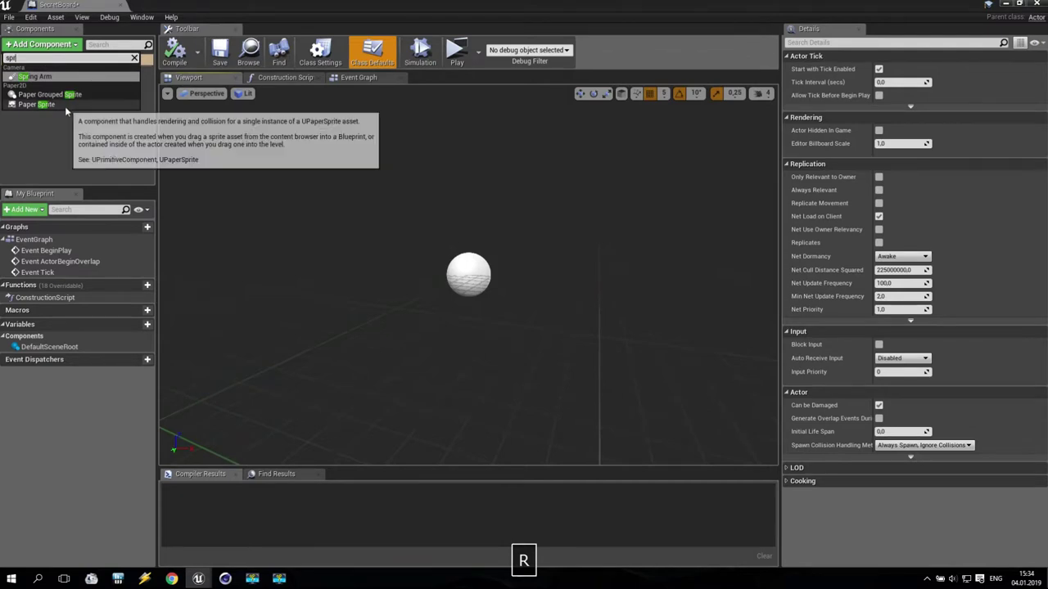
pyautogui.click(65, 106)
pyautogui.write('B')
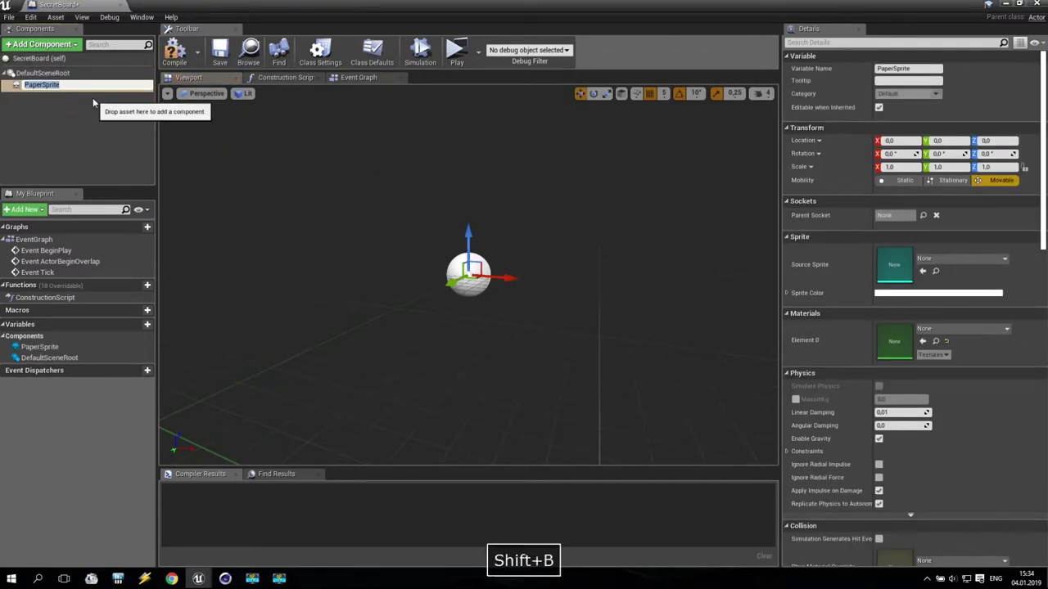
pyautogui.write('oard')
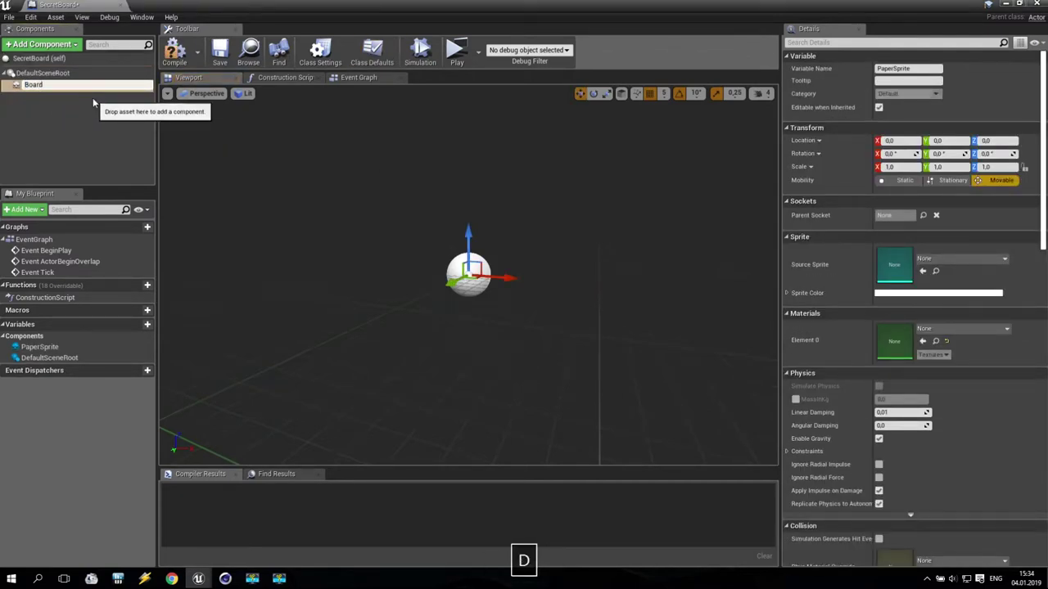
pyautogui.click(90, 114)
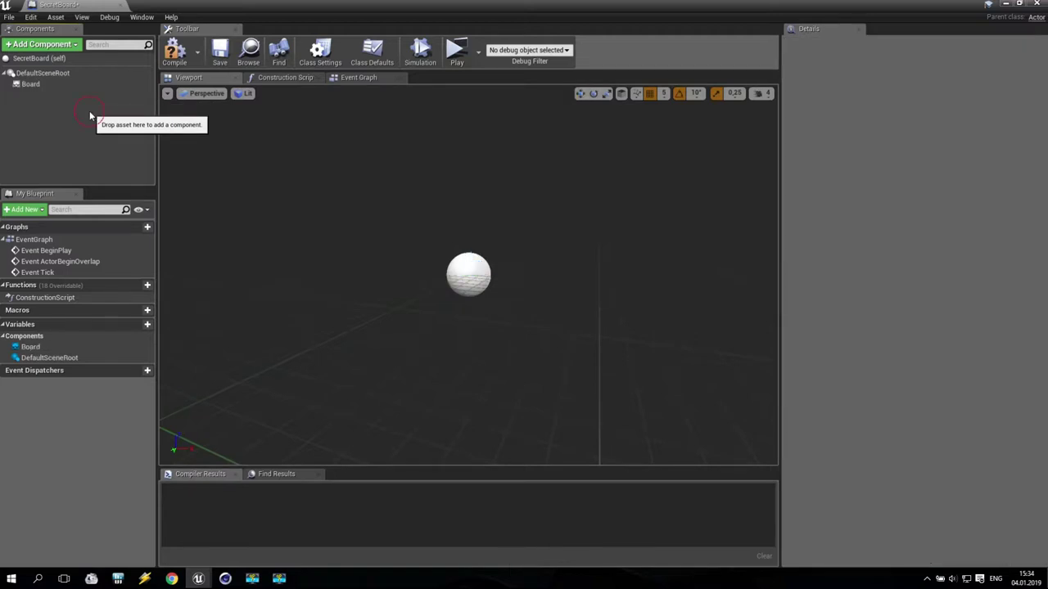
# - Set the Board component's scale to 0,2 on X, Y and Z
pyautogui.click(37, 83)
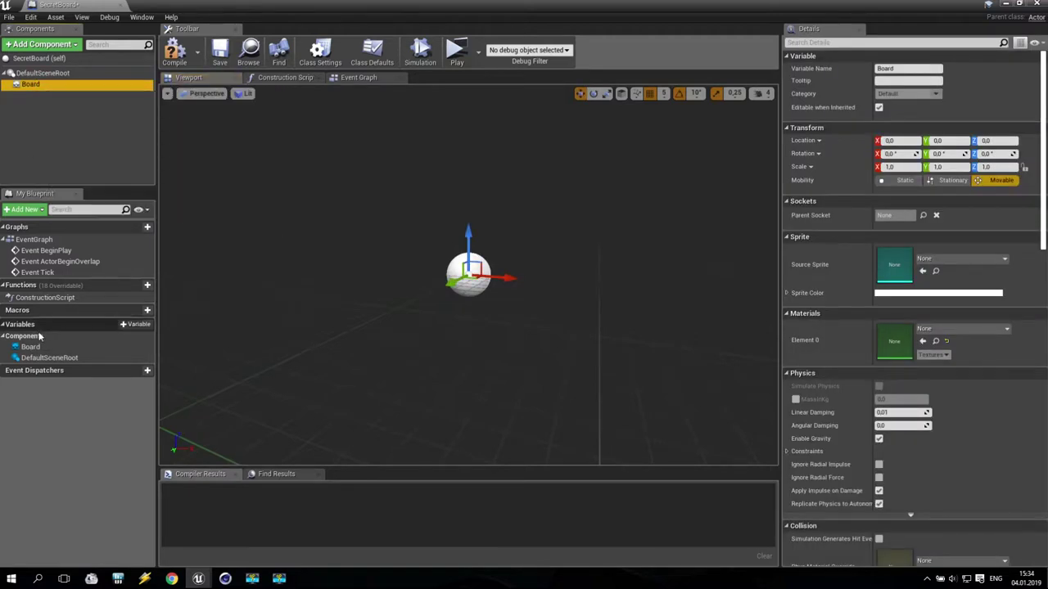
pyautogui.click(900, 166)
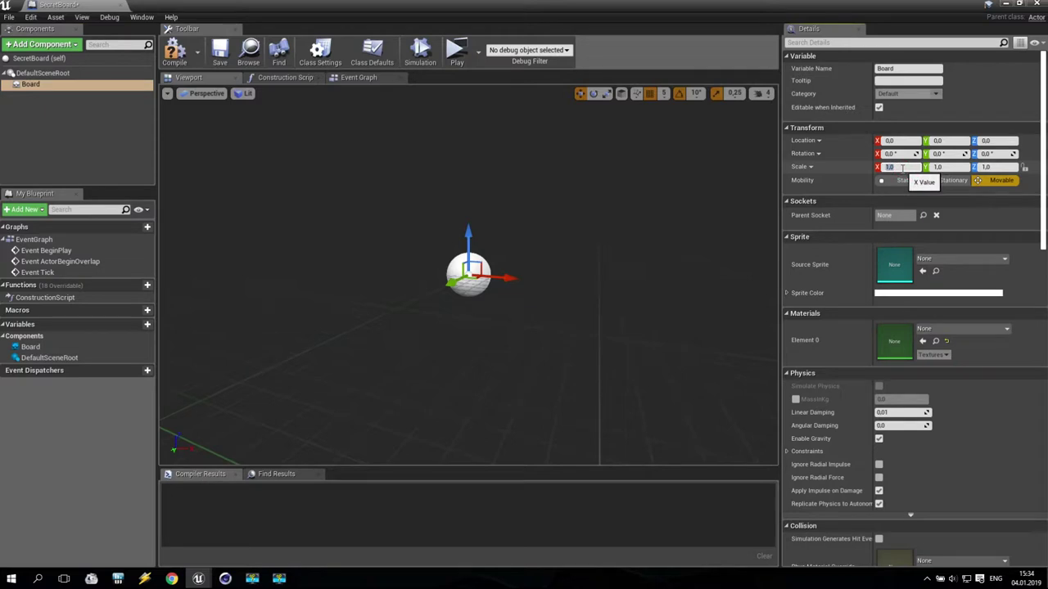
pyautogui.write('0,2')
pyautogui.click(941, 167)
pyautogui.write('0,2')
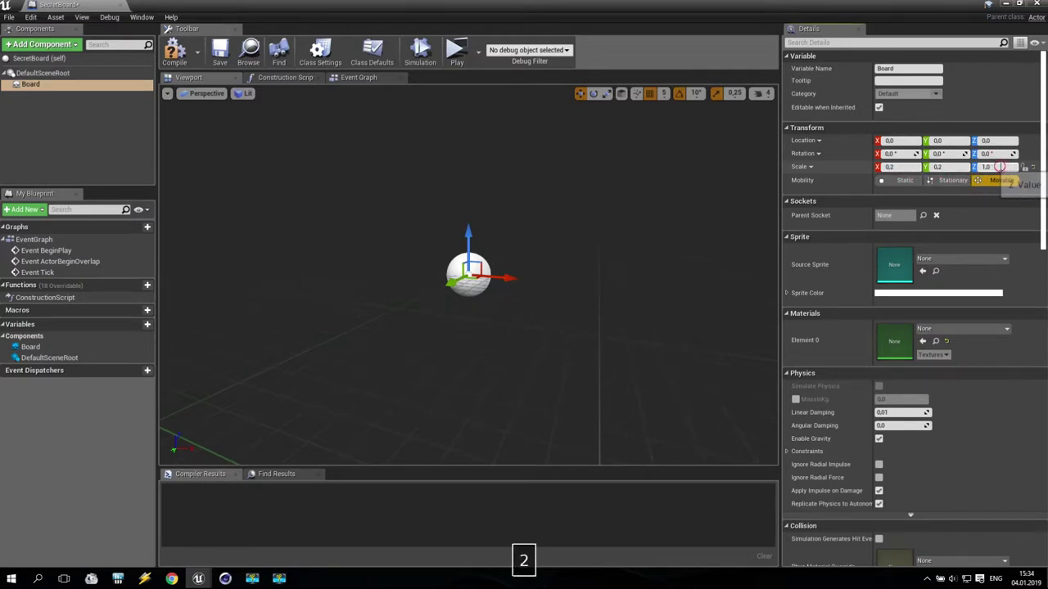
pyautogui.click(999, 167)
pyautogui.write('0,2')
pyautogui.press('Return')
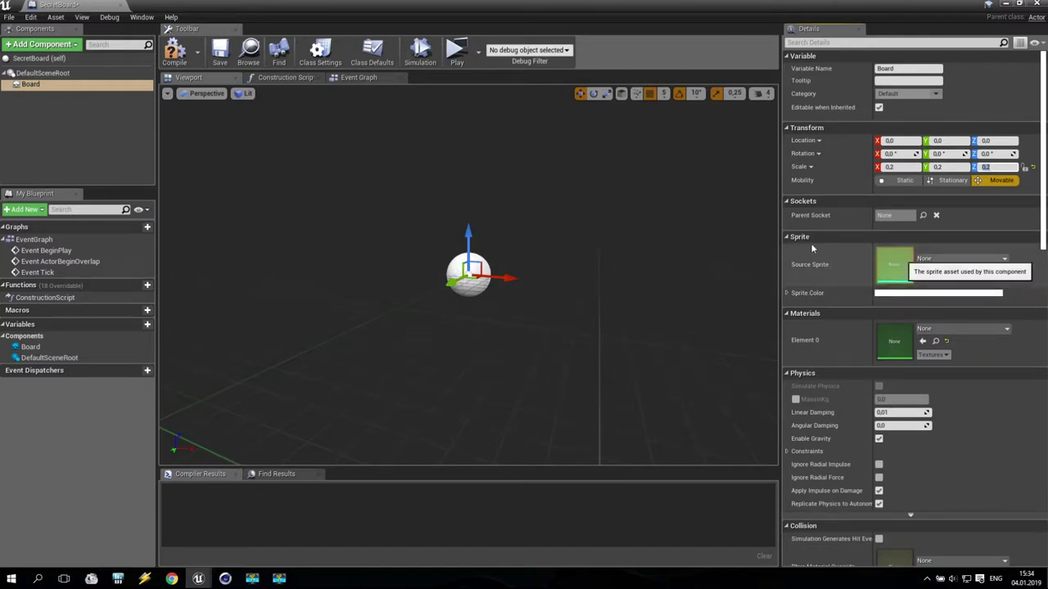
# - Delete the three default event nodes from SecretBoard's event graph, then compile and close the blueprint
pyautogui.click(359, 77)
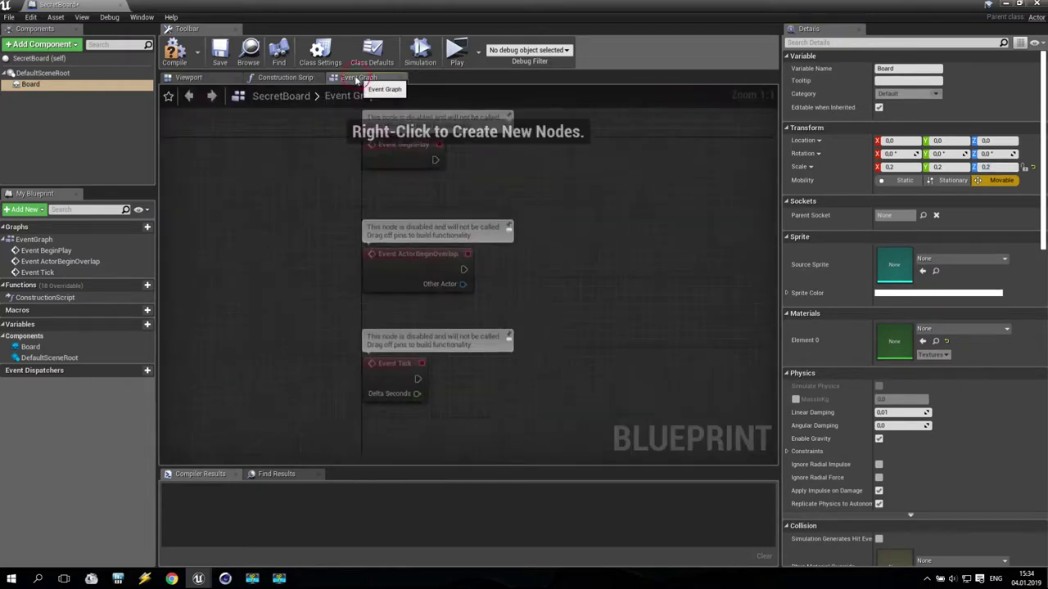
pyautogui.moveTo(471, 261); pyautogui.dragTo(599, 435)
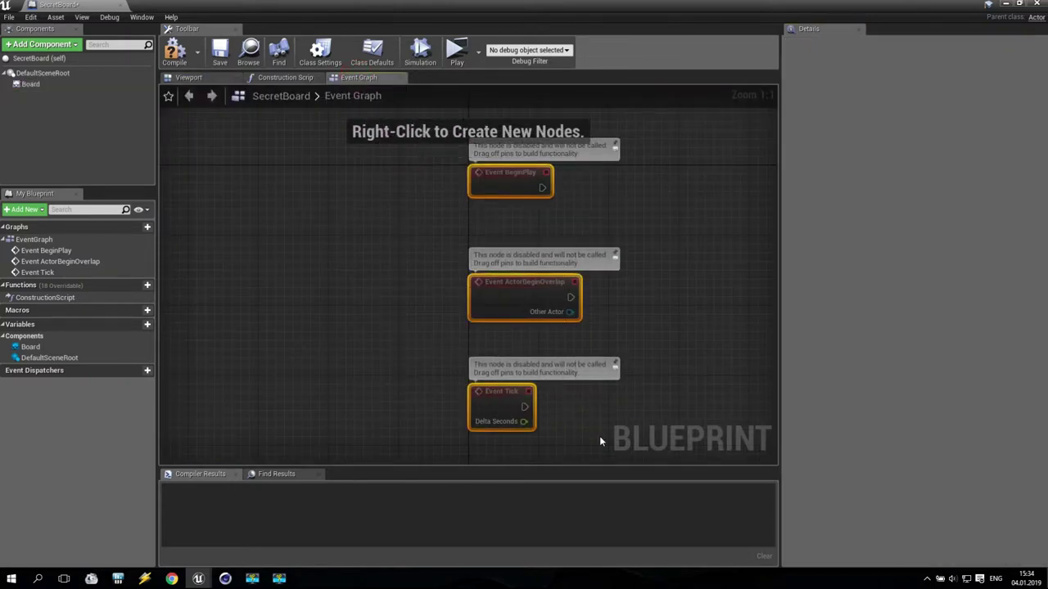
pyautogui.press('Delete')
pyautogui.click(279, 78)
pyautogui.click(203, 79)
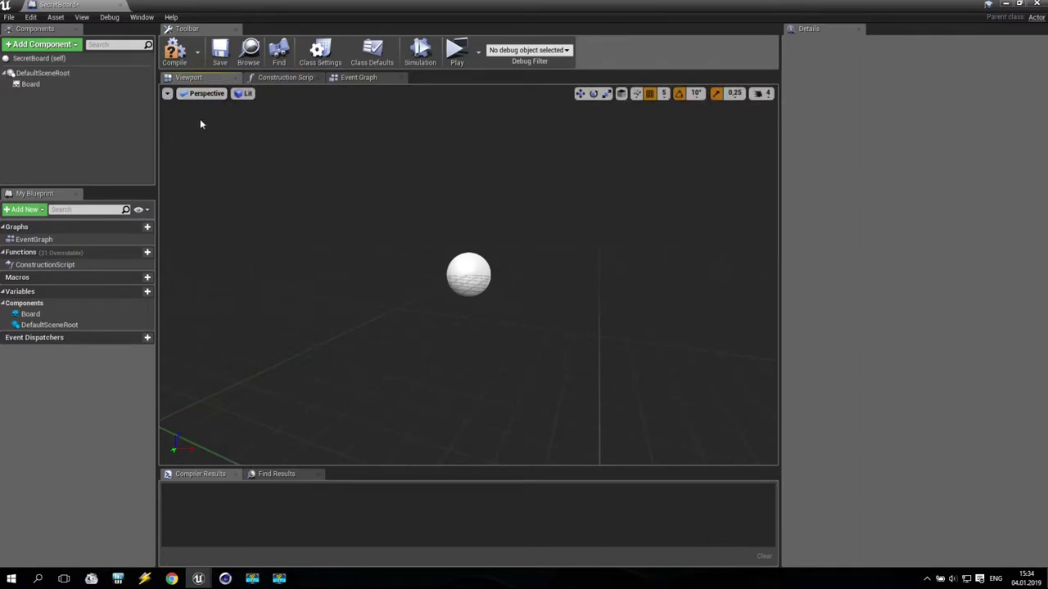
pyautogui.click(174, 51)
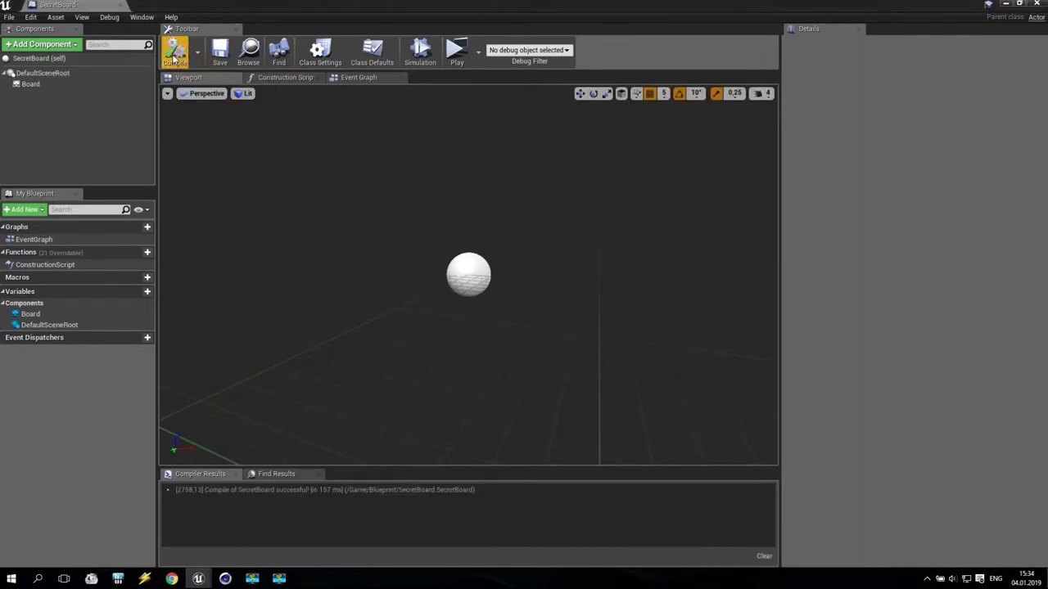
pyautogui.click(122, 6)
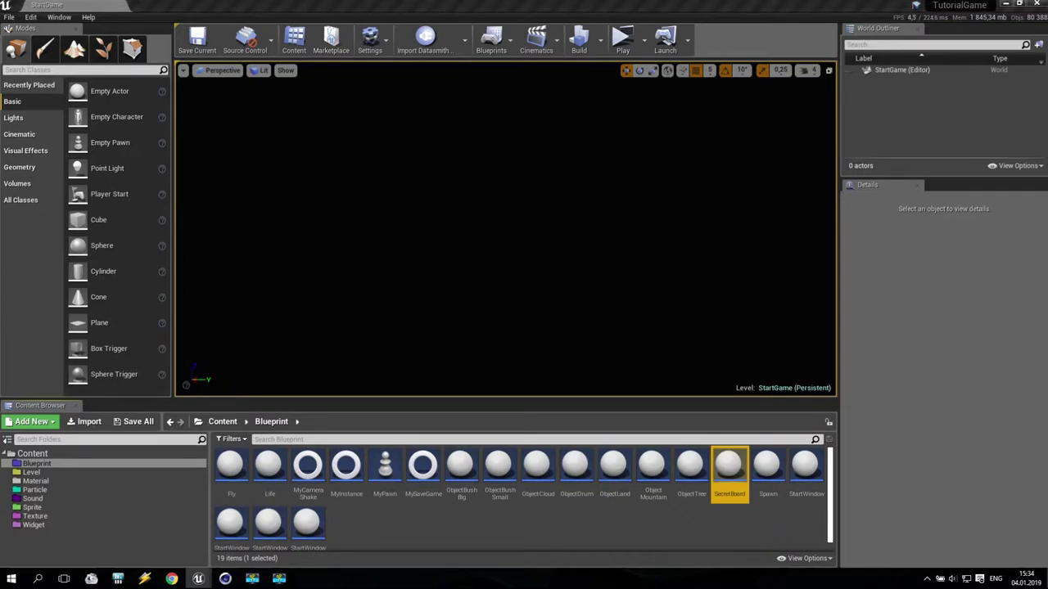
# - Open the MyInstance blueprint and add an Integer variable named SecretCode
pyautogui.click(434, 544)
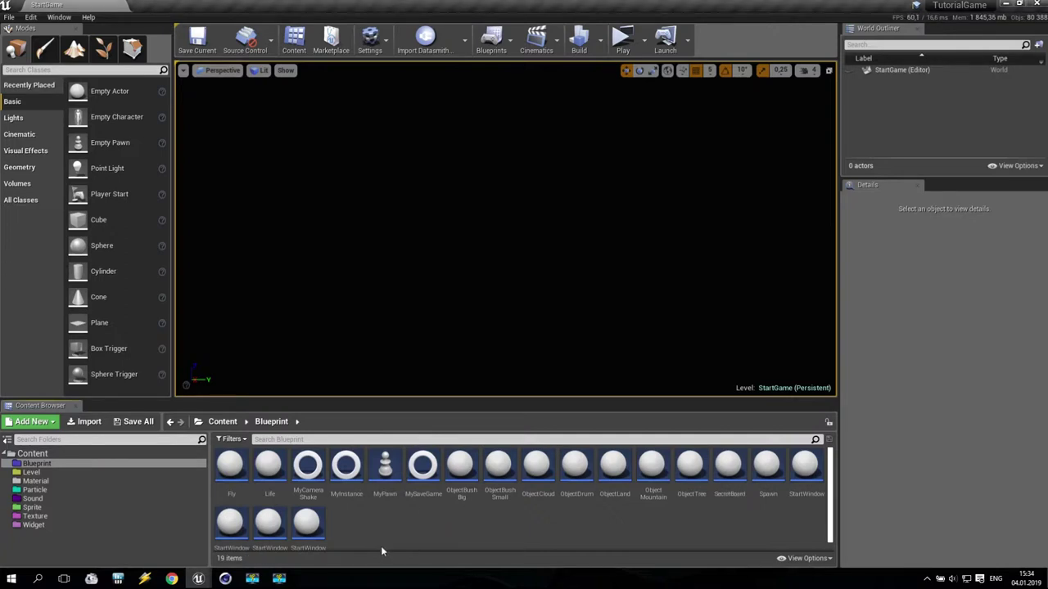
pyautogui.moveTo(340, 478)
pyautogui.doubleClick(340, 477)
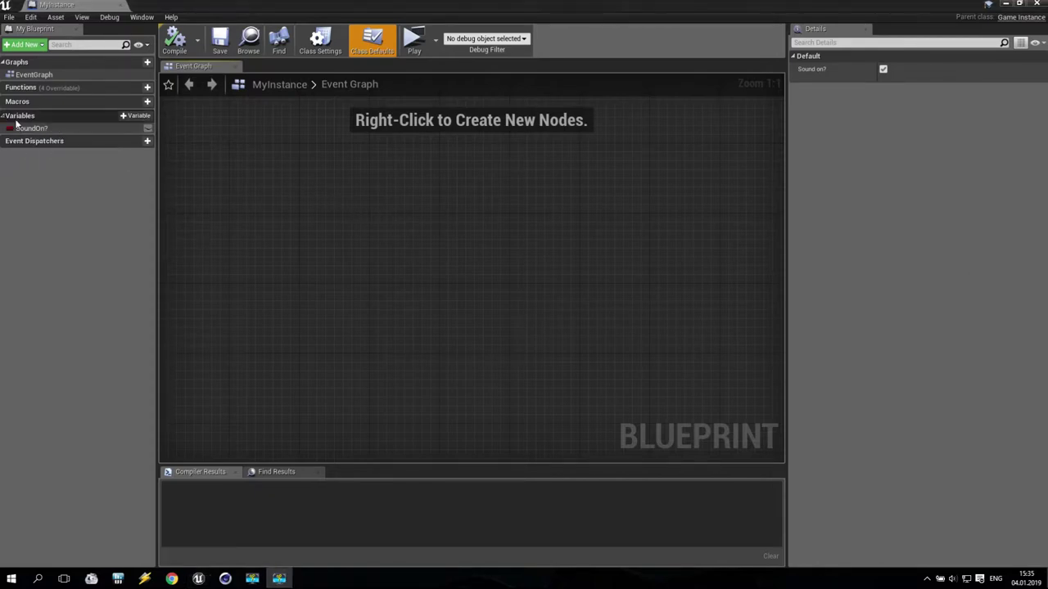
pyautogui.click(124, 118)
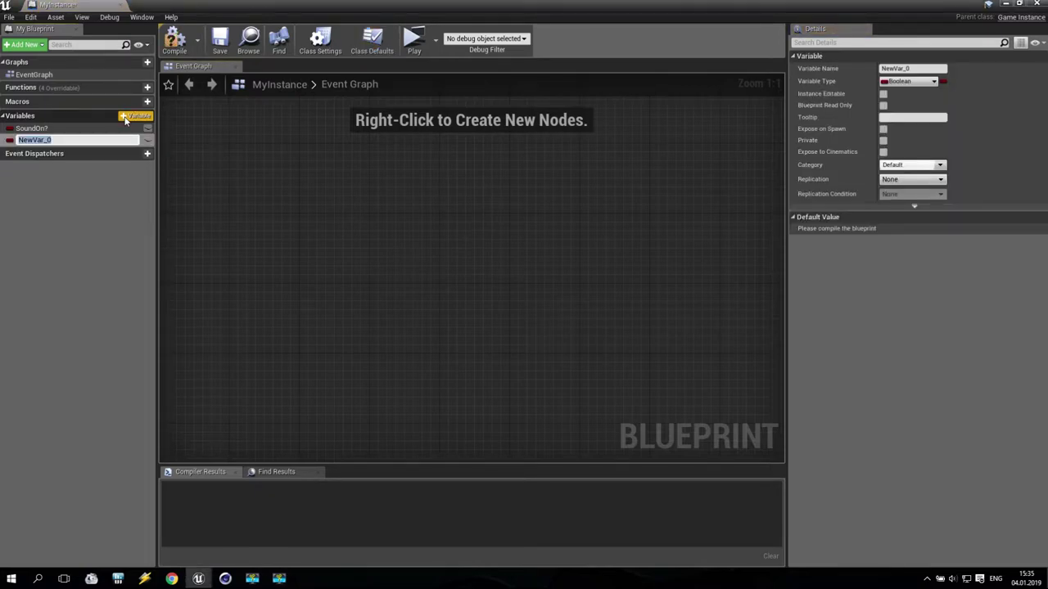
pyautogui.write('SecretCode')
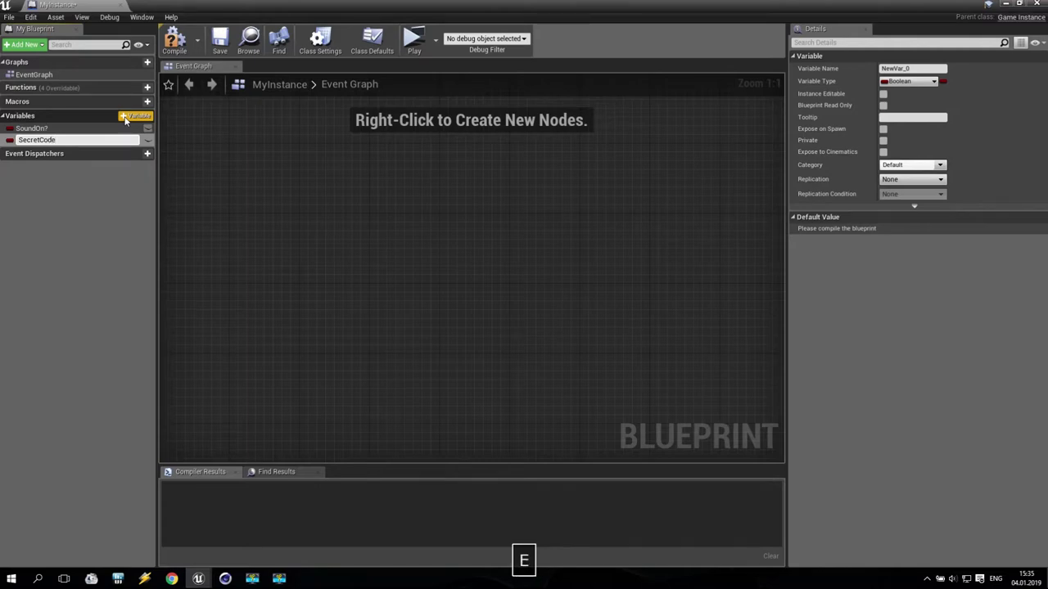
pyautogui.press('Return')
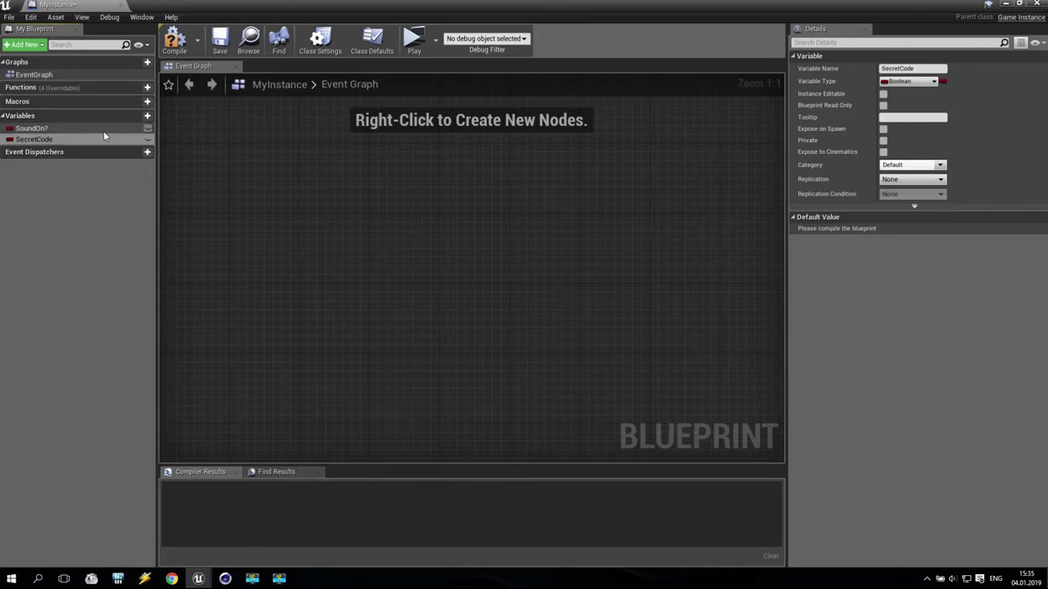
pyautogui.click(921, 83)
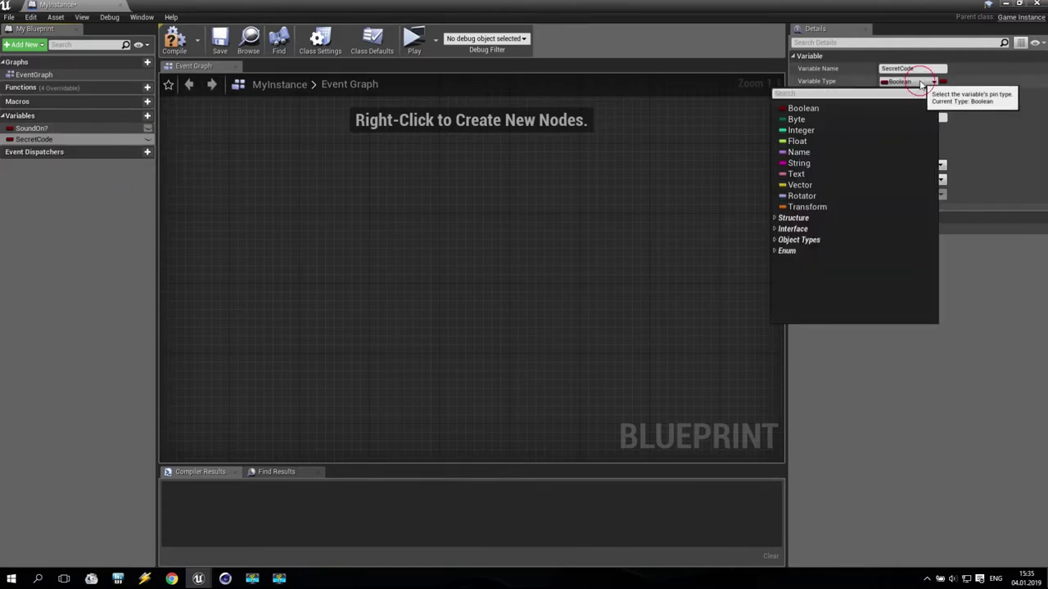
pyautogui.click(802, 130)
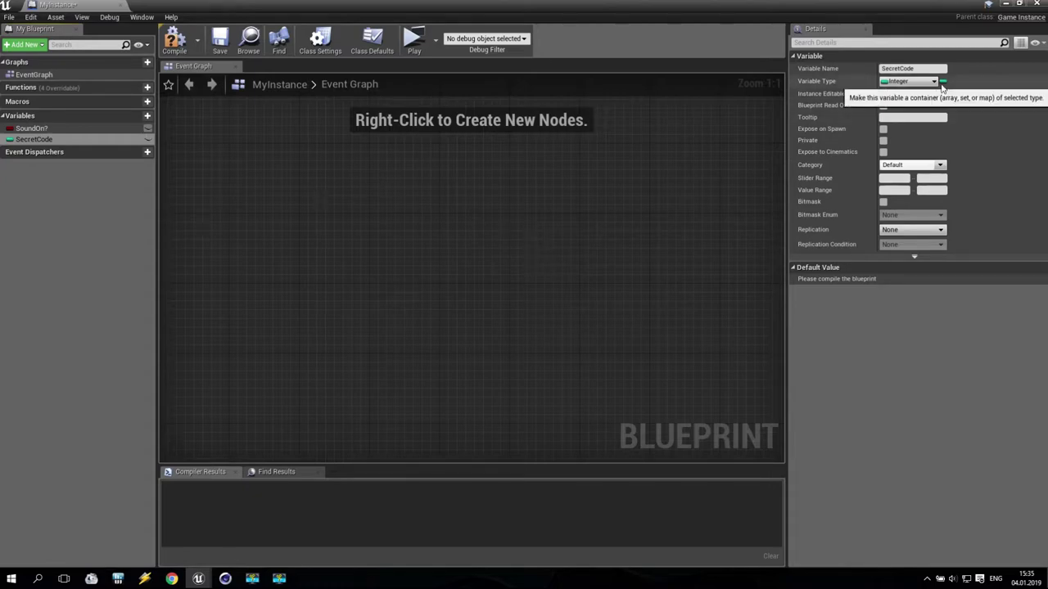
# - Switch to Paint and enlarge the blank canvas to about 1508 × 675 px
pyautogui.click(11, 577)
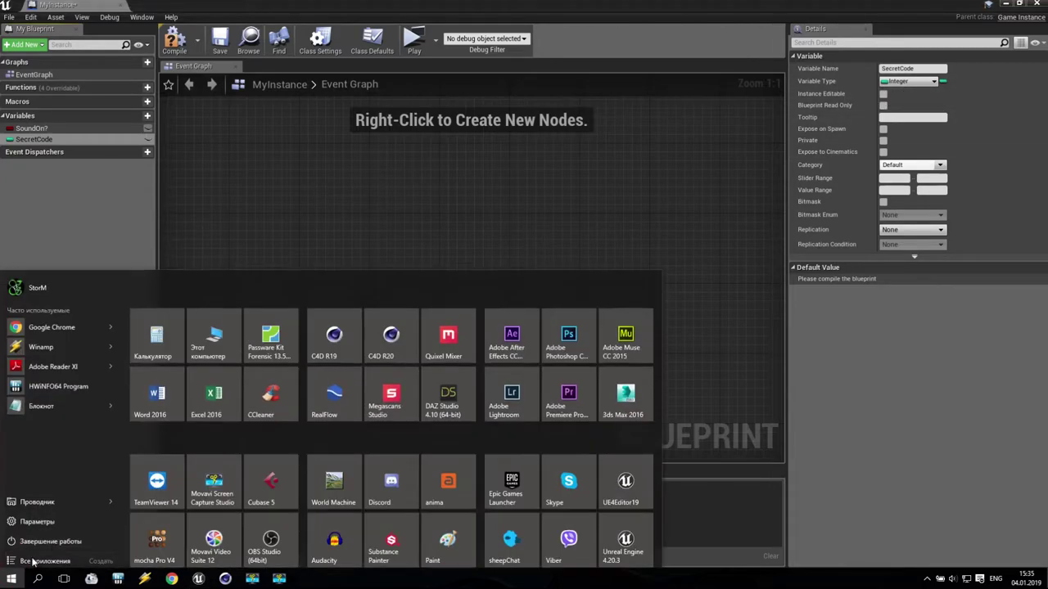
pyautogui.click(448, 522)
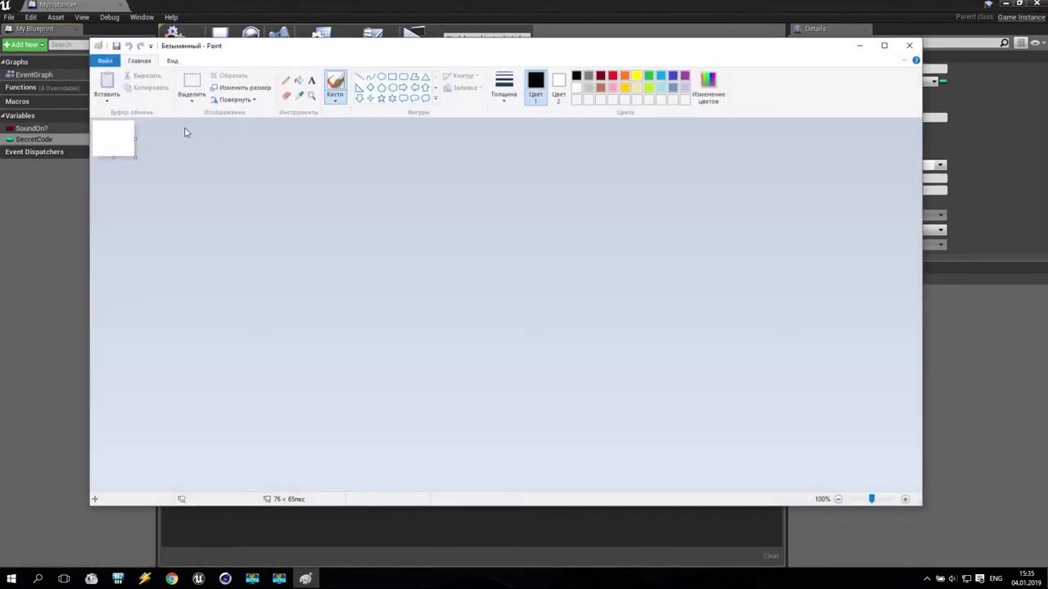
pyautogui.moveTo(136, 157)
pyautogui.mouseDown()
pyautogui.moveTo(667, 358)
pyautogui.moveTo(919, 491)
pyautogui.mouseUp()
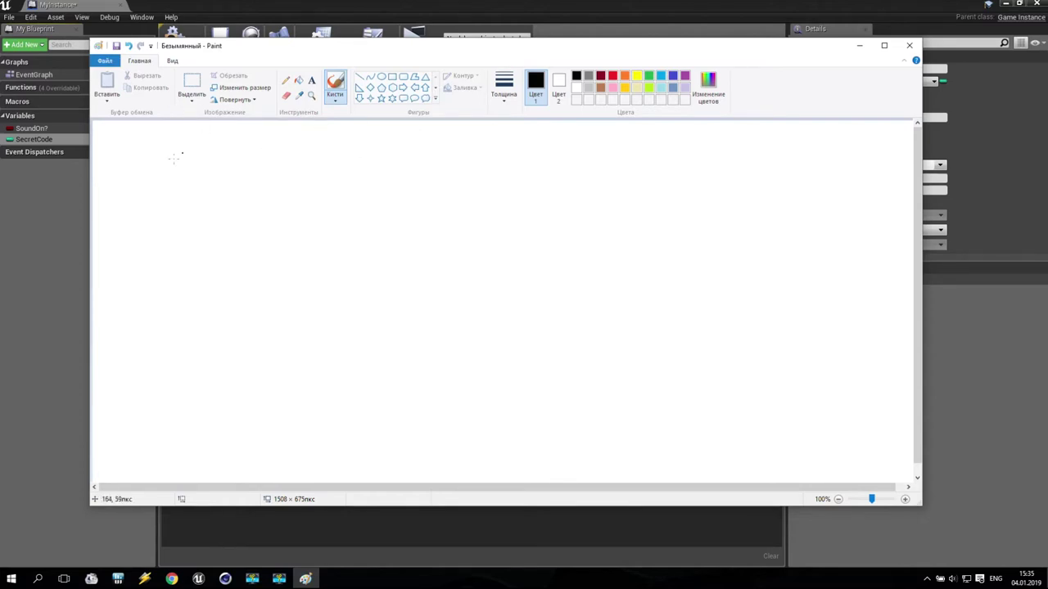
# - Draw the digits 1 2 3 4 freehand in a row near the canvas's upper edge and enclose them in a frame
pyautogui.moveTo(185, 161); pyautogui.dragTo(266, 181)
pyautogui.moveTo(282, 145); pyautogui.dragTo(283, 174)
pyautogui.moveTo(334, 141); pyautogui.dragTo(357, 169)
pyautogui.moveTo(356, 154); pyautogui.dragTo(358, 181)
pyautogui.moveTo(176, 137)
pyautogui.mouseDown()
pyautogui.moveTo(185, 192)
pyautogui.moveTo(387, 192)
pyautogui.moveTo(376, 139)
pyautogui.moveTo(209, 129)
pyautogui.moveTo(166, 133)
pyautogui.mouseUp()
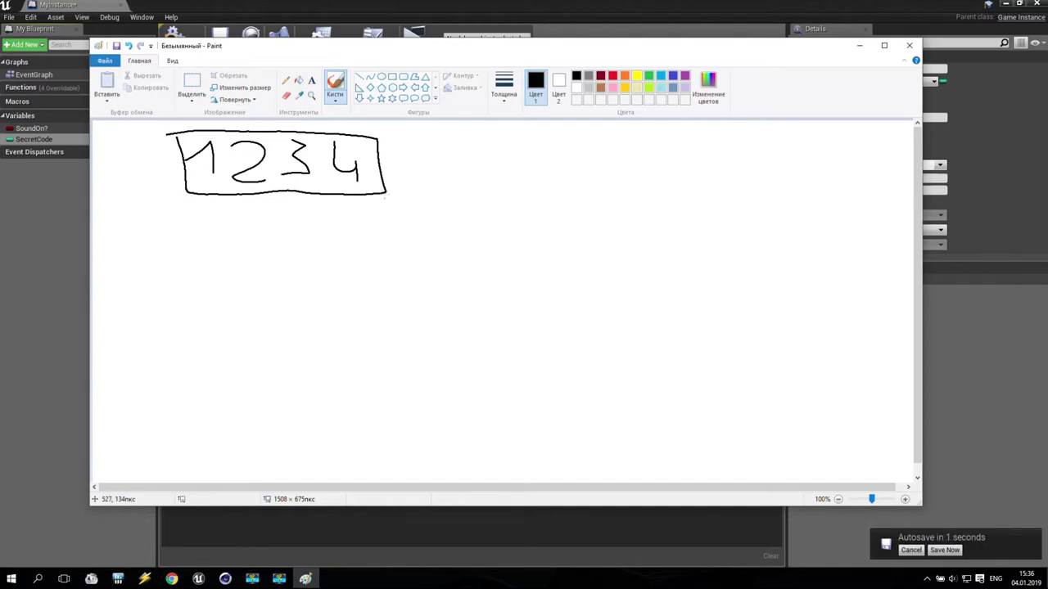
# - Draw a second row of digits 1 2 3 4 below the framed one and enclose each digit in its own box
pyautogui.moveTo(201, 285)
pyautogui.mouseDown()
pyautogui.moveTo(220, 261)
pyautogui.moveTo(221, 292)
pyautogui.mouseUp()
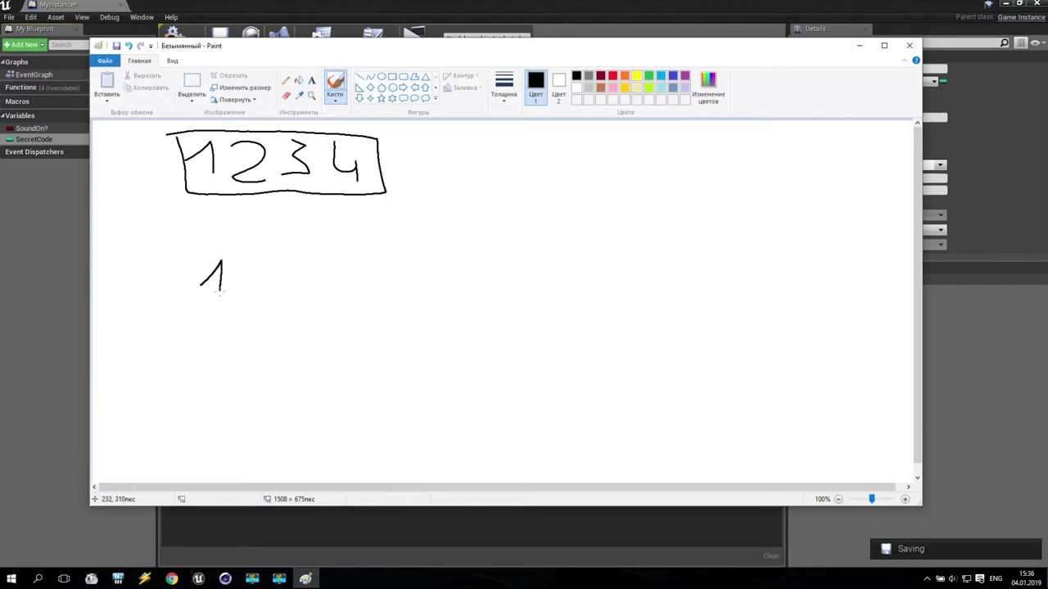
pyautogui.moveTo(246, 254); pyautogui.dragTo(265, 287)
pyautogui.moveTo(289, 248)
pyautogui.mouseDown()
pyautogui.moveTo(316, 288)
pyautogui.moveTo(279, 288)
pyautogui.mouseUp()
pyautogui.moveTo(346, 249)
pyautogui.mouseDown()
pyautogui.moveTo(342, 282)
pyautogui.moveTo(361, 281)
pyautogui.moveTo(361, 293)
pyautogui.mouseUp()
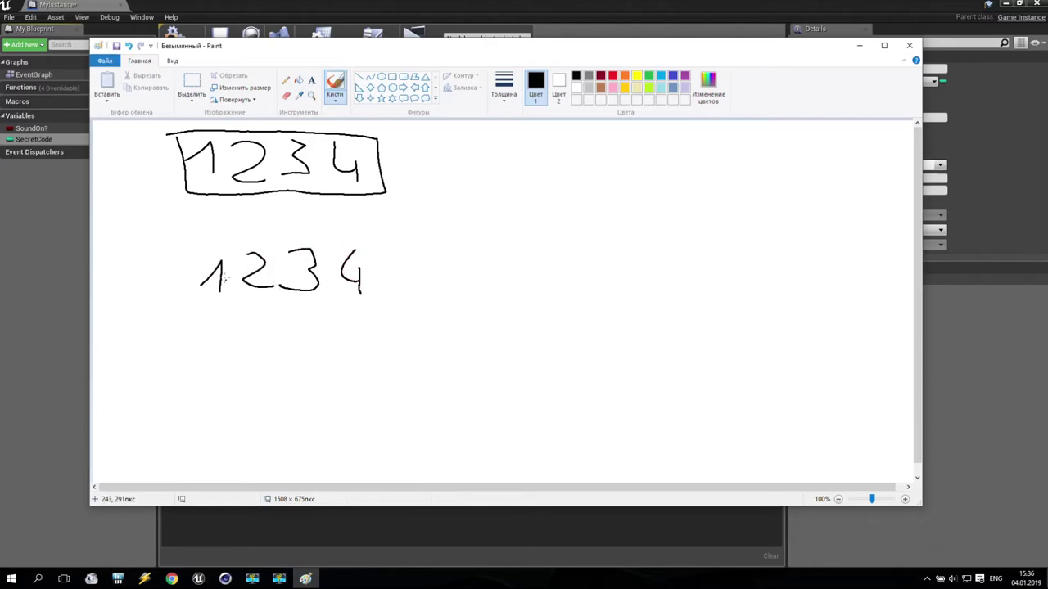
pyautogui.moveTo(188, 251); pyautogui.dragTo(205, 304)
pyautogui.moveTo(192, 245); pyautogui.dragTo(241, 284)
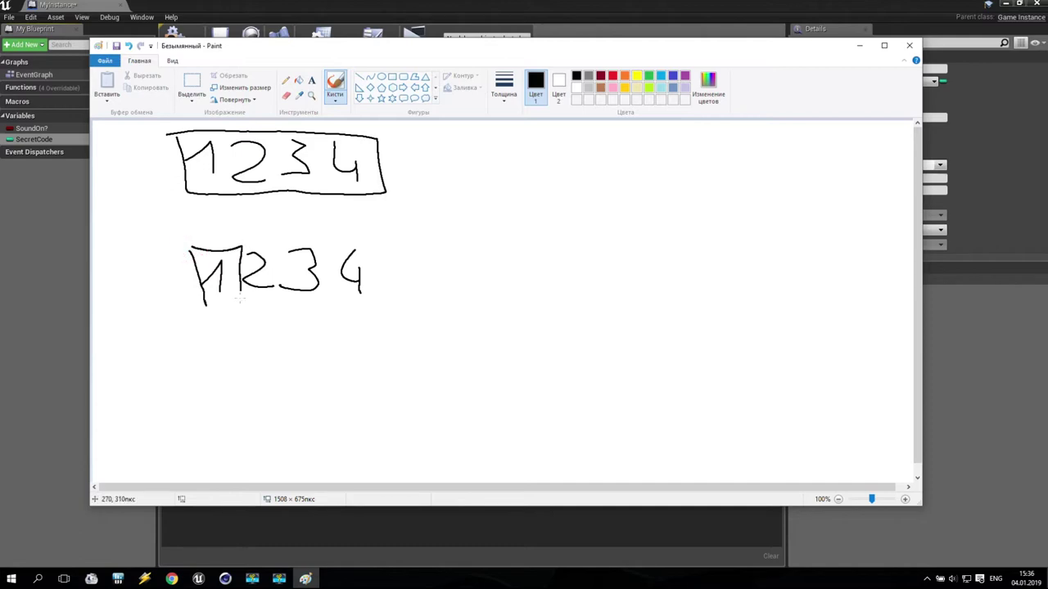
pyautogui.moveTo(233, 246)
pyautogui.mouseDown()
pyautogui.moveTo(274, 247)
pyautogui.moveTo(276, 303)
pyautogui.mouseUp()
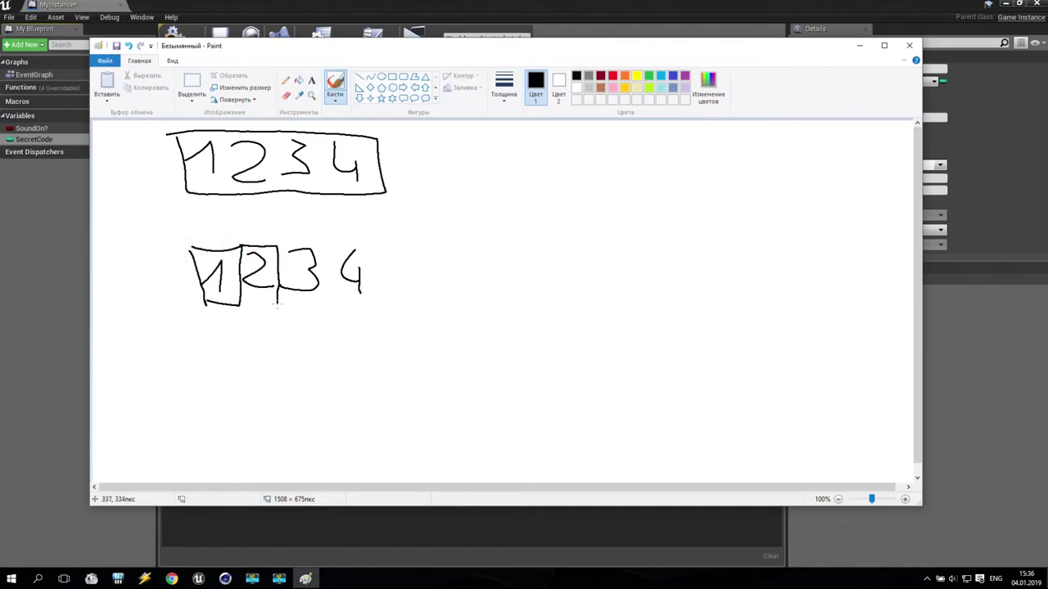
pyautogui.moveTo(277, 244)
pyautogui.mouseDown()
pyautogui.moveTo(317, 241)
pyautogui.moveTo(325, 269)
pyautogui.moveTo(324, 307)
pyautogui.moveTo(278, 305)
pyautogui.mouseUp()
pyautogui.moveTo(325, 244)
pyautogui.mouseDown()
pyautogui.moveTo(372, 246)
pyautogui.moveTo(372, 284)
pyautogui.mouseUp()
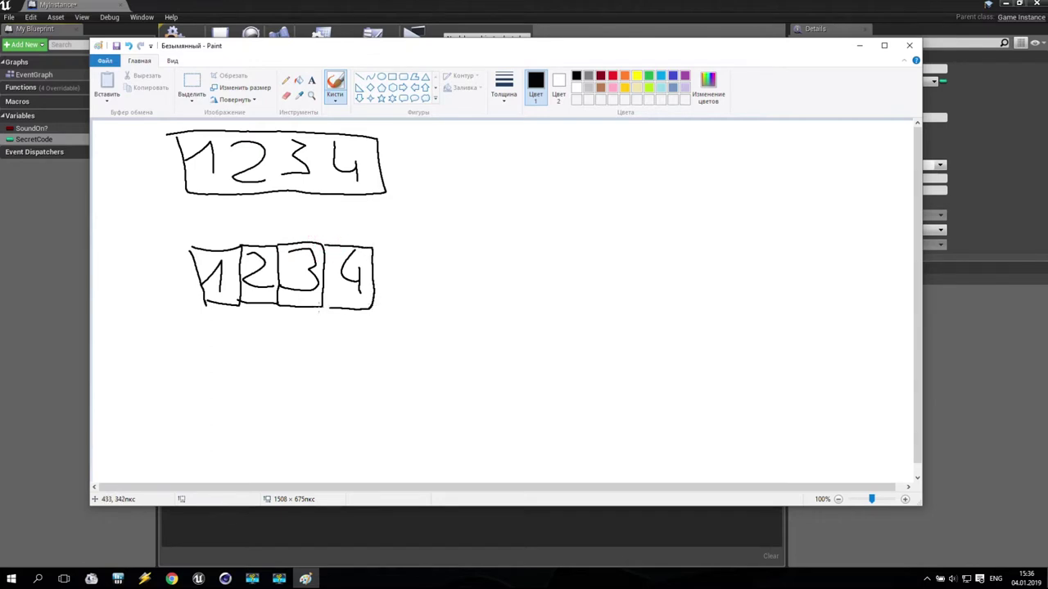
# - Circle the boxed digits as a group and write ARR beside them, then close Paint without saving the drawing
pyautogui.moveTo(233, 231)
pyautogui.mouseDown()
pyautogui.moveTo(195, 230)
pyautogui.moveTo(167, 267)
pyautogui.moveTo(216, 319)
pyautogui.moveTo(352, 316)
pyautogui.moveTo(428, 288)
pyautogui.moveTo(361, 226)
pyautogui.moveTo(223, 232)
pyautogui.mouseUp()
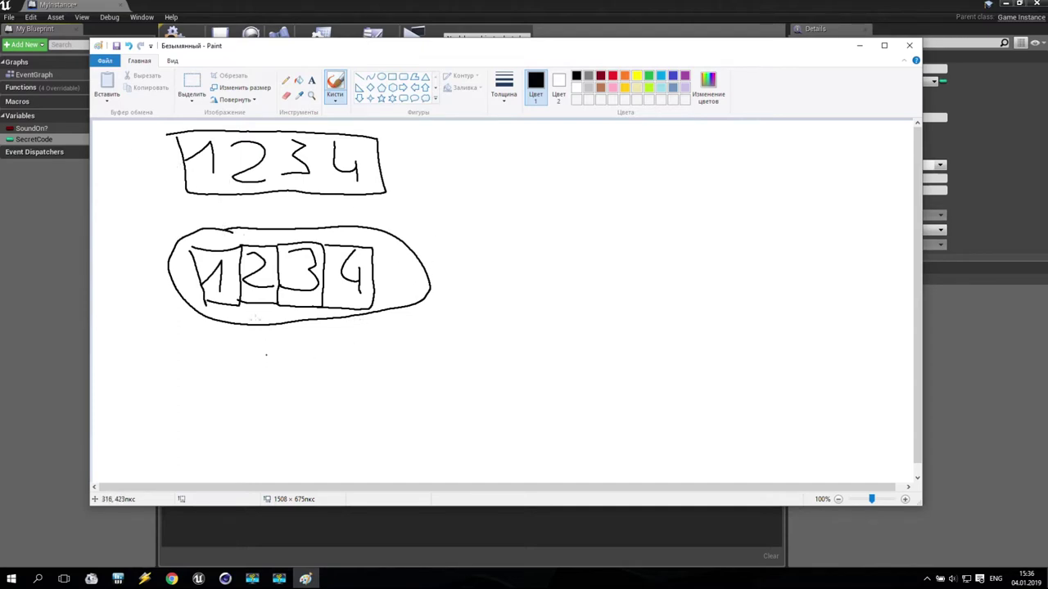
pyautogui.moveTo(203, 246)
pyautogui.mouseDown()
pyautogui.moveTo(208, 305)
pyautogui.moveTo(234, 272)
pyautogui.moveTo(197, 251)
pyautogui.moveTo(242, 244)
pyautogui.moveTo(256, 305)
pyautogui.moveTo(258, 243)
pyautogui.moveTo(285, 252)
pyautogui.moveTo(288, 241)
pyautogui.moveTo(214, 216)
pyautogui.moveTo(149, 282)
pyautogui.moveTo(283, 338)
pyautogui.moveTo(434, 276)
pyautogui.moveTo(356, 231)
pyautogui.moveTo(263, 213)
pyautogui.moveTo(293, 226)
pyautogui.mouseUp()
pyautogui.moveTo(502, 221)
pyautogui.mouseDown()
pyautogui.moveTo(446, 260)
pyautogui.moveTo(559, 259)
pyautogui.moveTo(578, 236)
pyautogui.moveTo(575, 255)
pyautogui.mouseUp()
pyautogui.moveTo(578, 206); pyautogui.dragTo(577, 237)
pyautogui.moveTo(613, 205)
pyautogui.mouseDown()
pyautogui.moveTo(637, 214)
pyautogui.moveTo(625, 239)
pyautogui.moveTo(652, 264)
pyautogui.mouseUp()
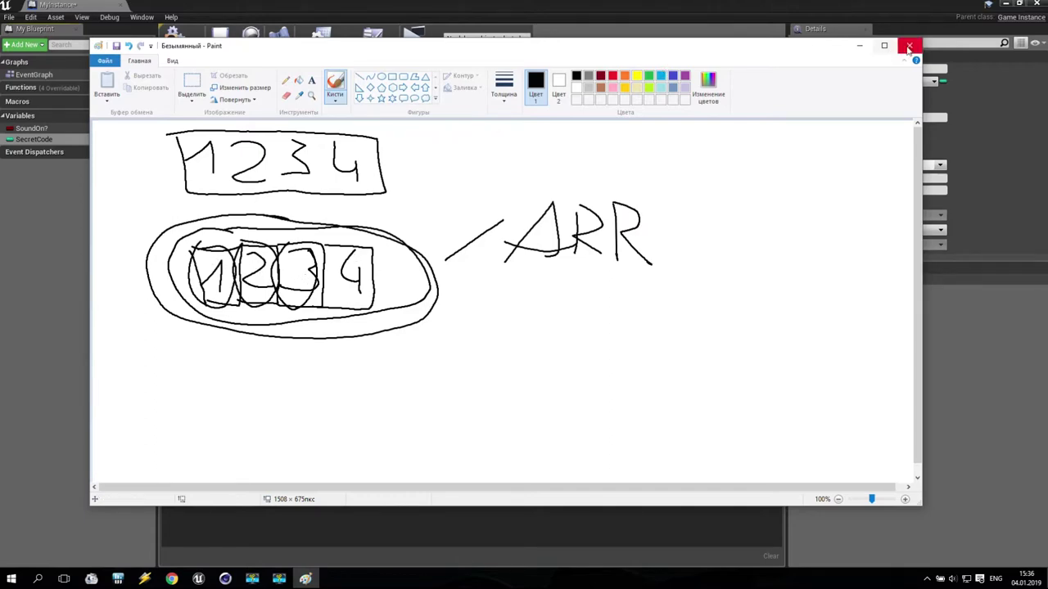
pyautogui.click(908, 45)
pyautogui.click(515, 288)
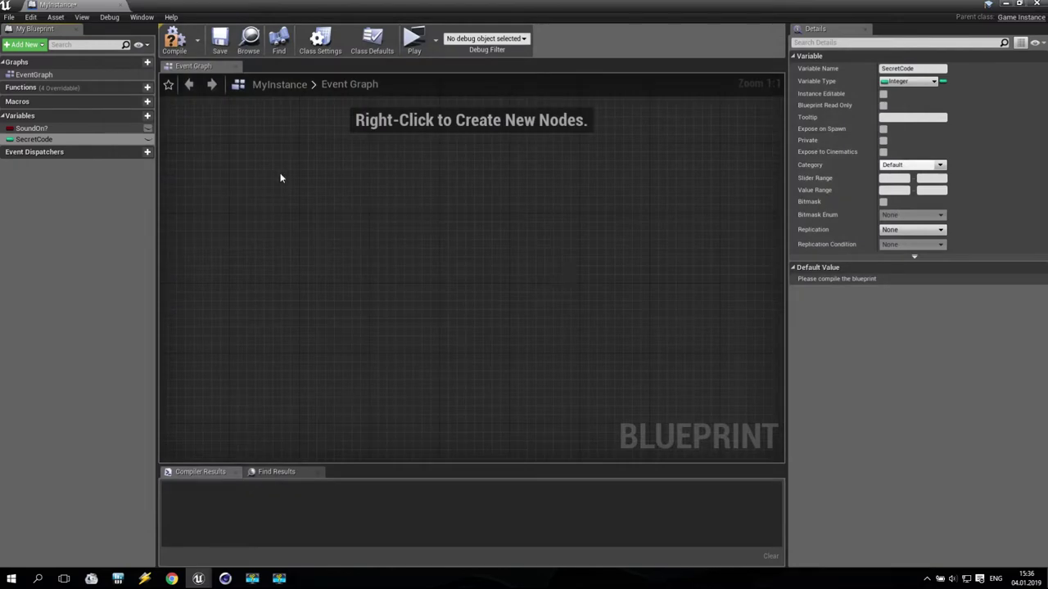
# - Change the SecretCode variable in MyInstance from a single Integer to an Integer array and compile the blueprint
pyautogui.click(41, 141)
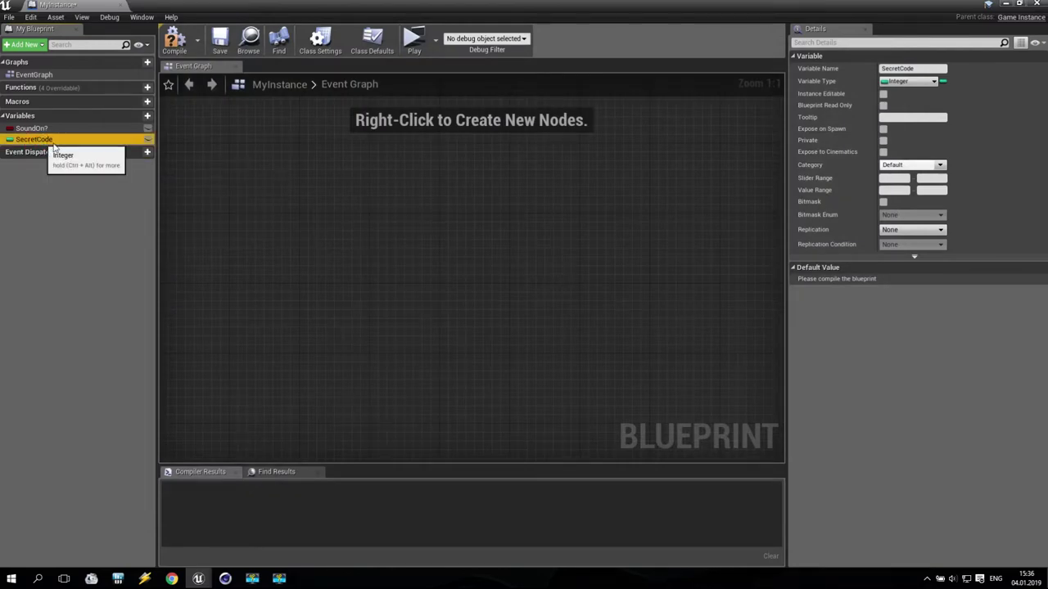
pyautogui.click(41, 141)
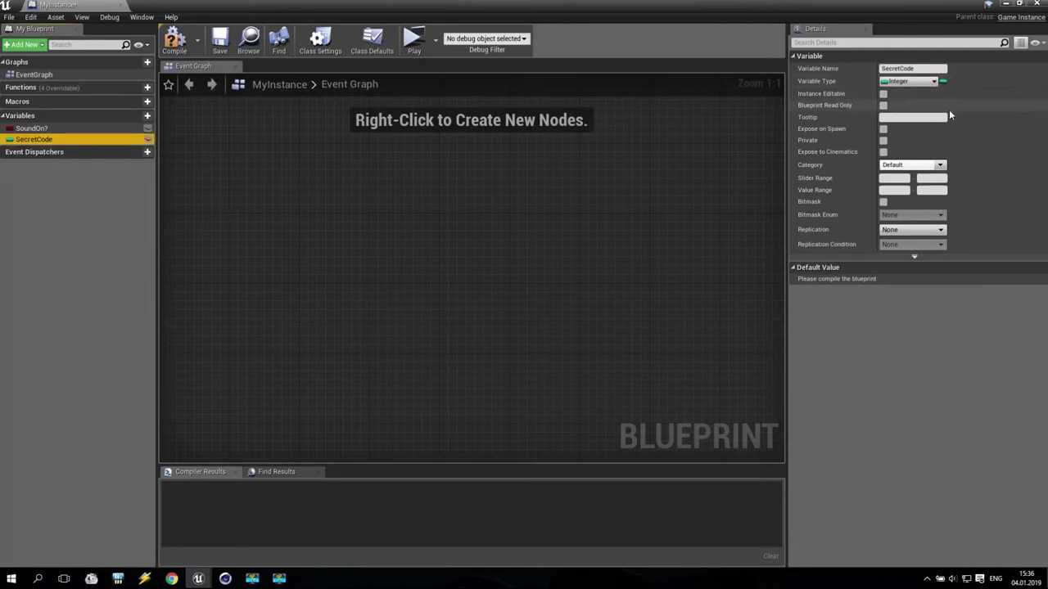
pyautogui.click(942, 83)
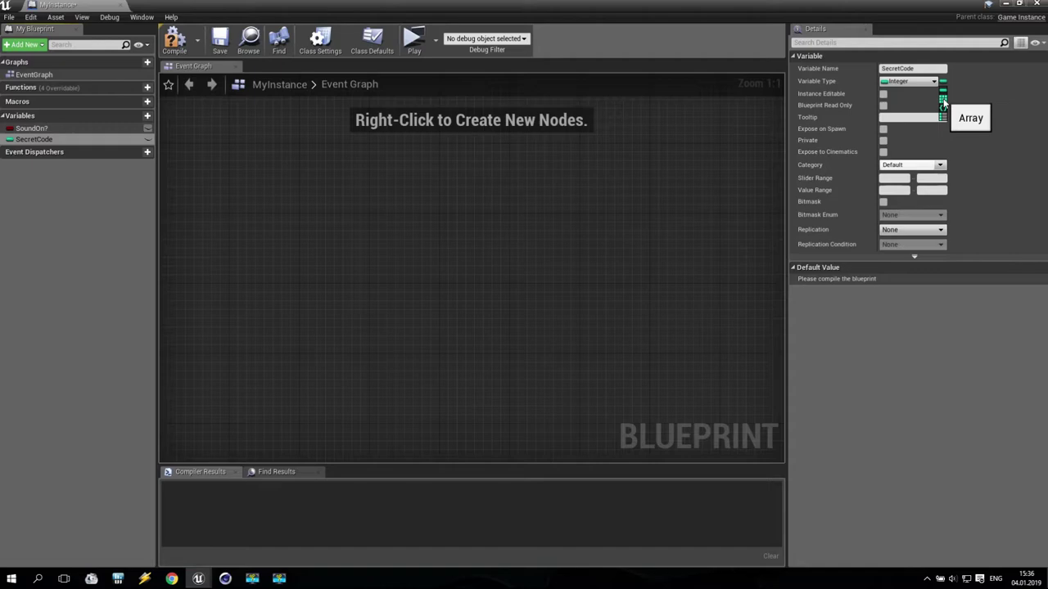
pyautogui.click(943, 99)
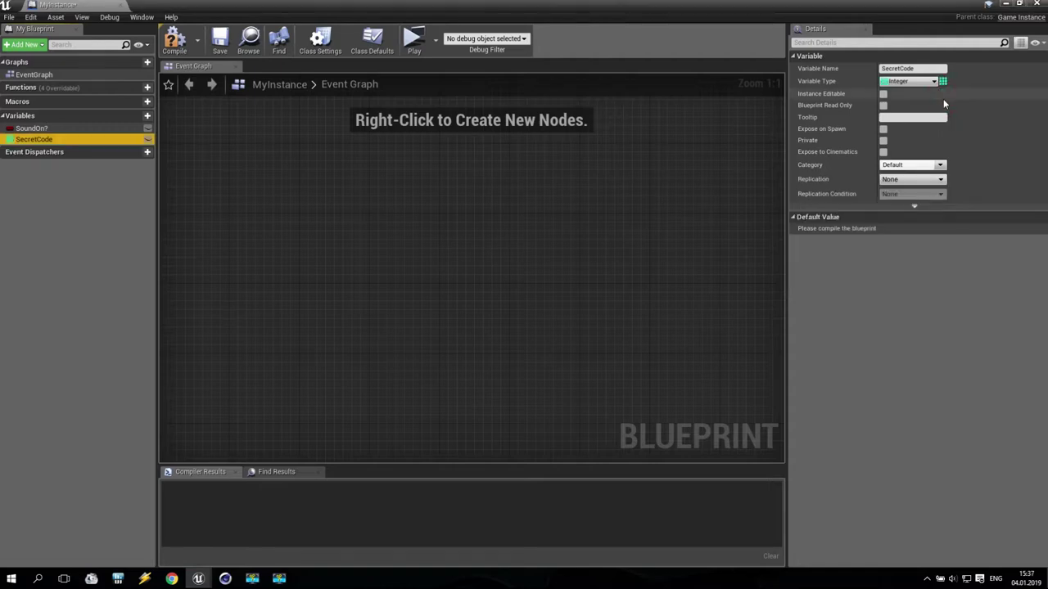
pyautogui.click(174, 41)
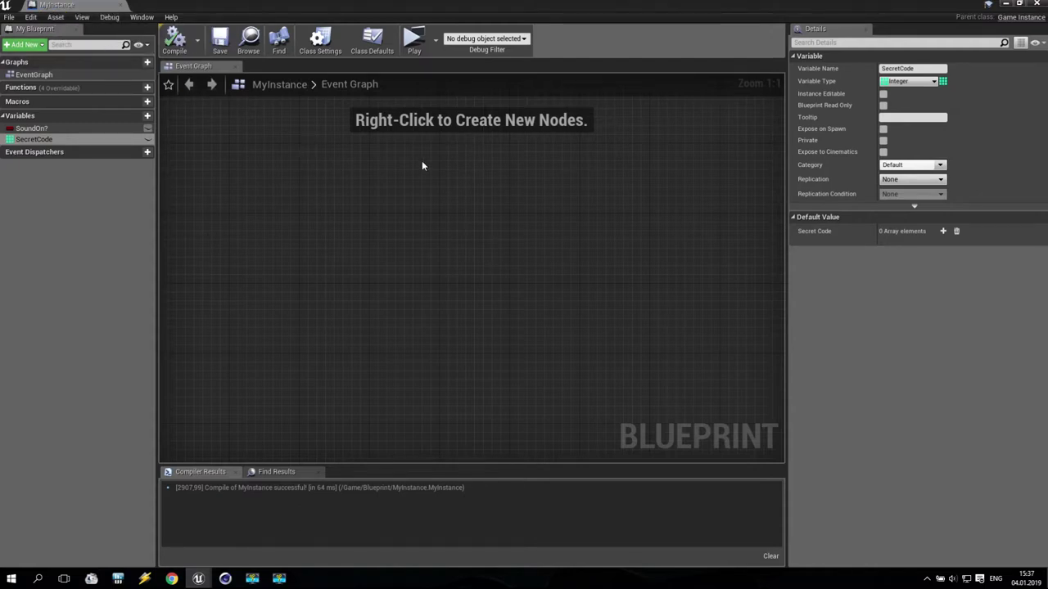
# - Add an Event Init node to MyInstance's event graph and shift it slightly to make room for further nodes
pyautogui.rightClick(326, 208)
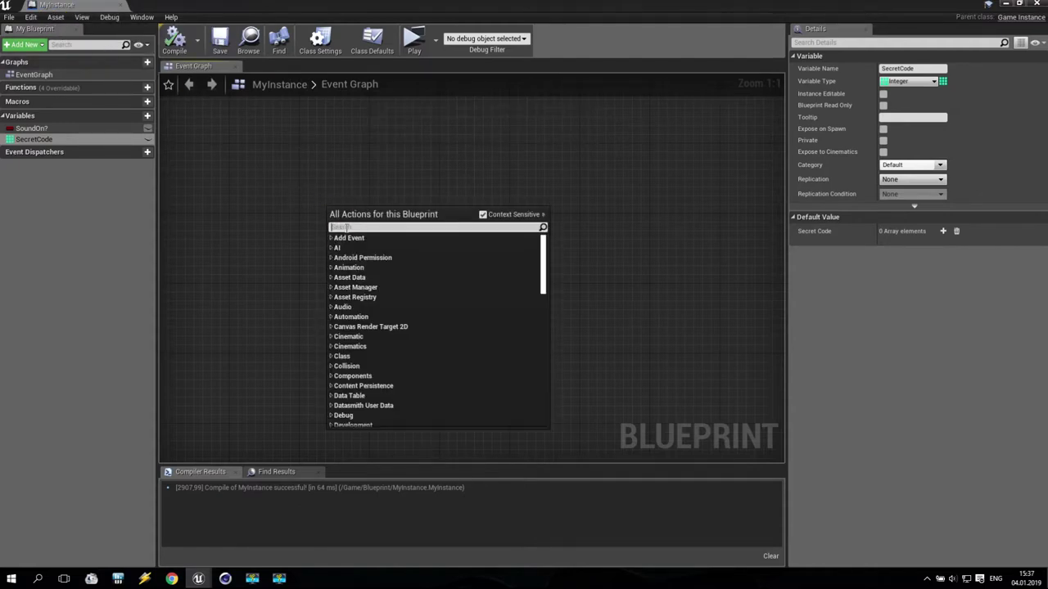
pyautogui.write('eve')
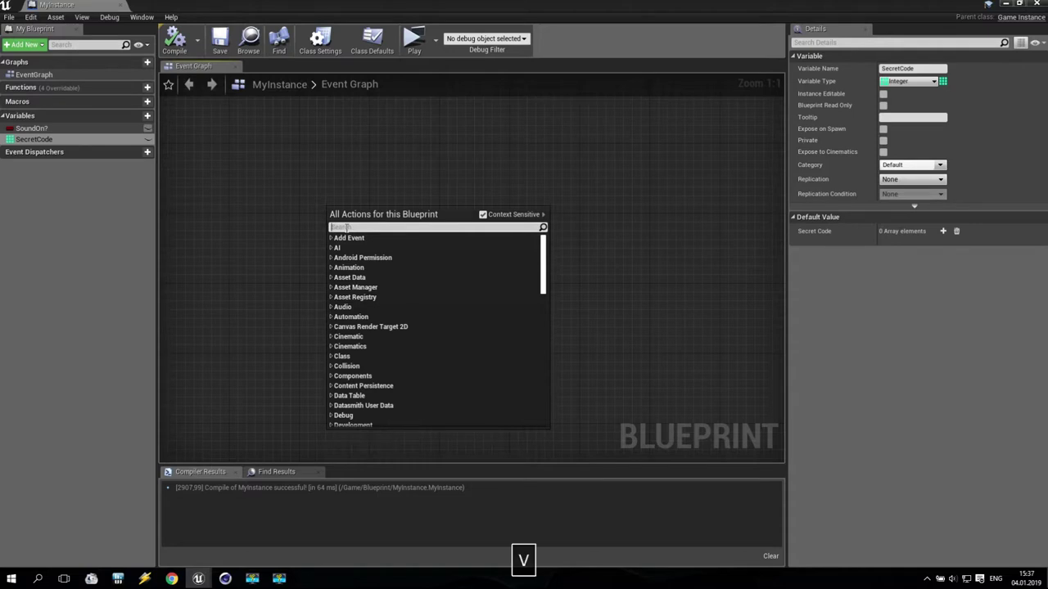
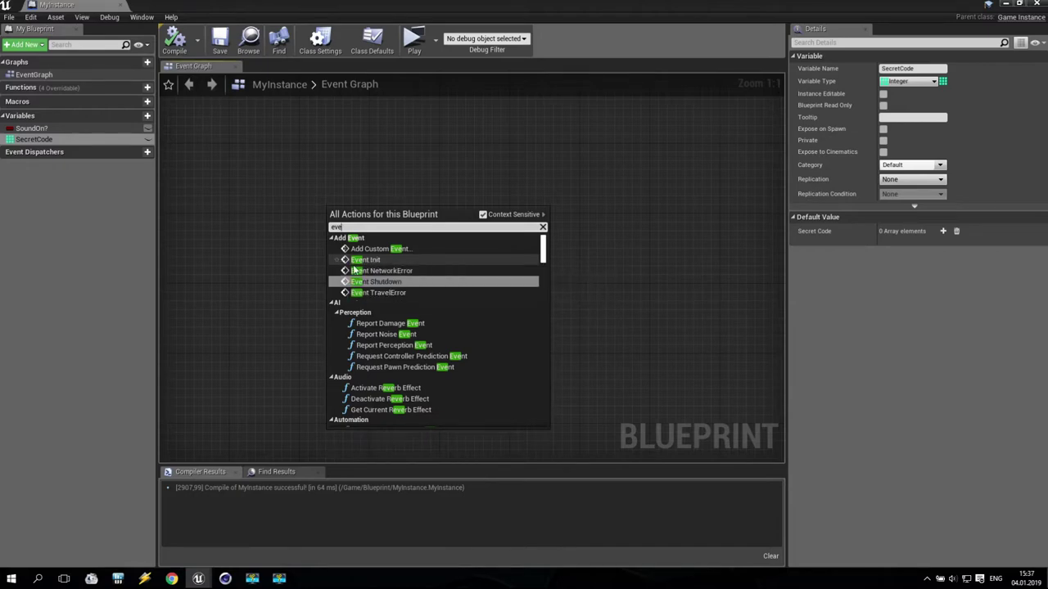
pyautogui.click(376, 267)
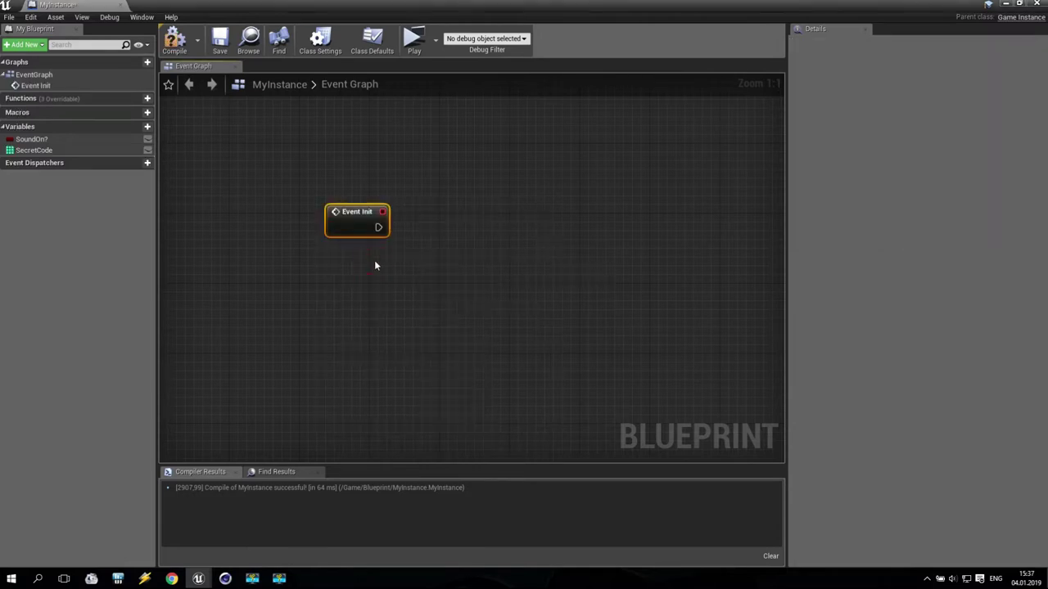
pyautogui.moveTo(363, 215); pyautogui.dragTo(311, 214)
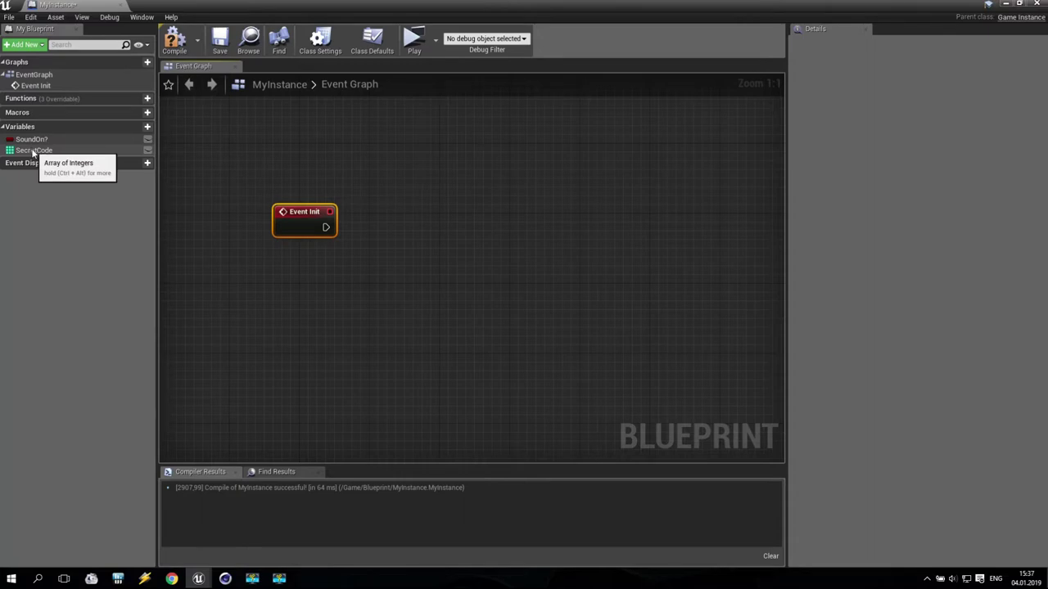
# - Place a SecretCode getter feeding an array Clear node, and connect Event Init's execution output to Clear
pyautogui.moveTo(33, 151); pyautogui.dragTo(299, 281)
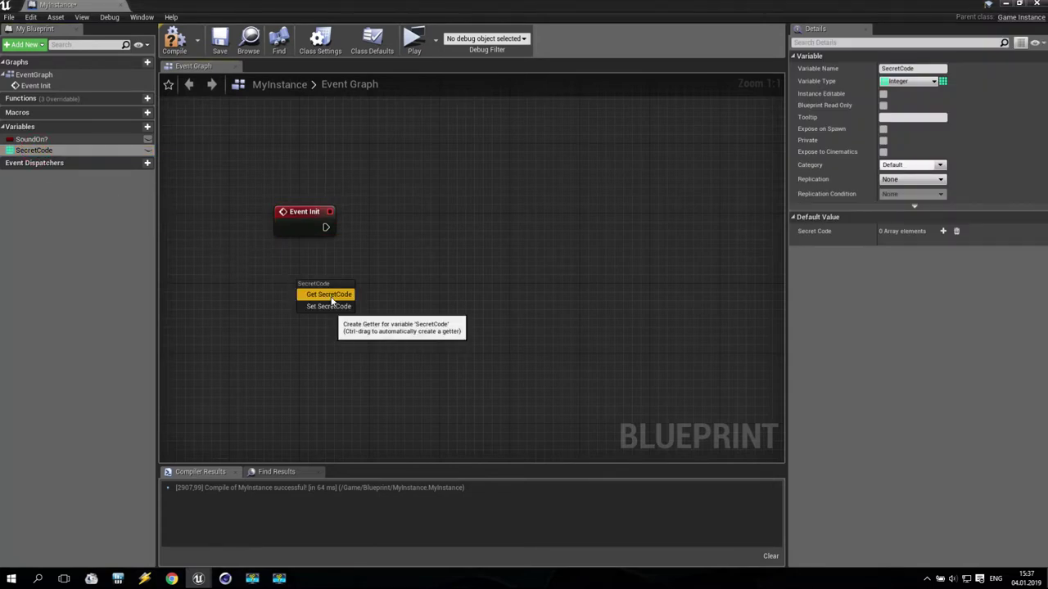
pyautogui.click(329, 294)
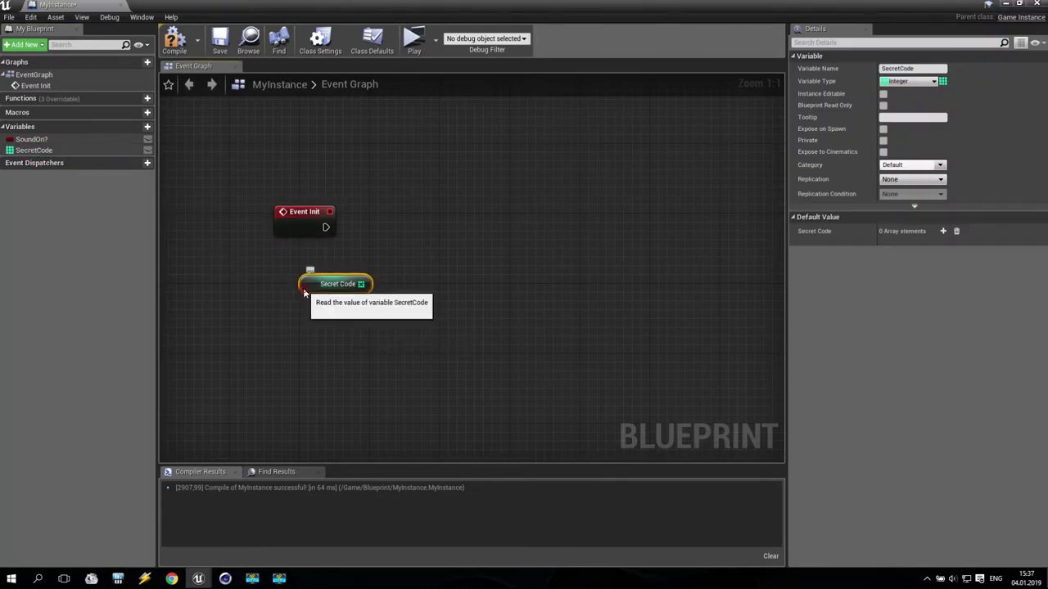
pyautogui.moveTo(278, 275); pyautogui.dragTo(377, 260)
pyautogui.write('c')
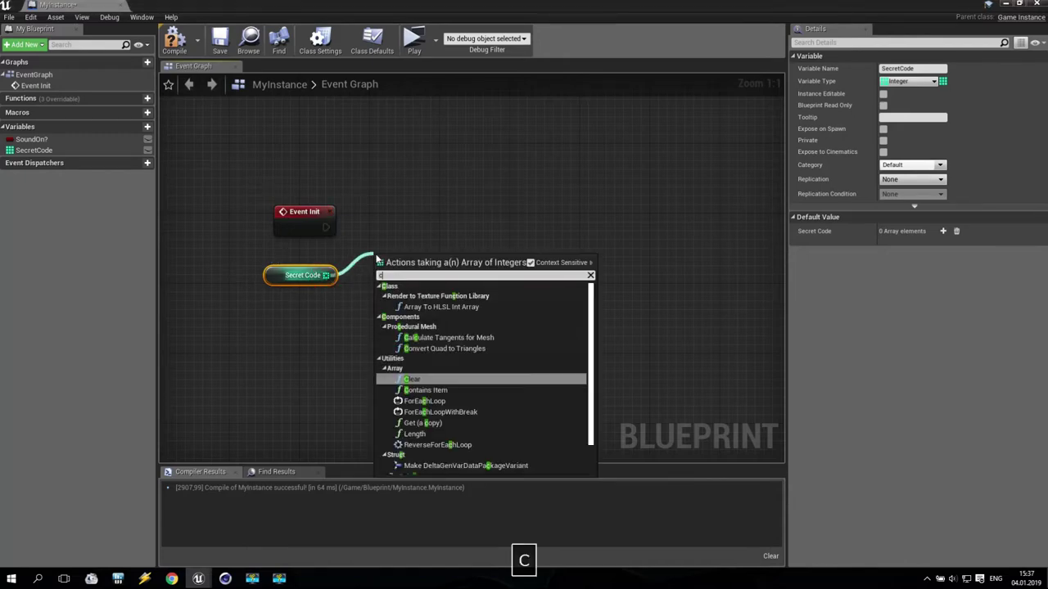
pyautogui.write('le')
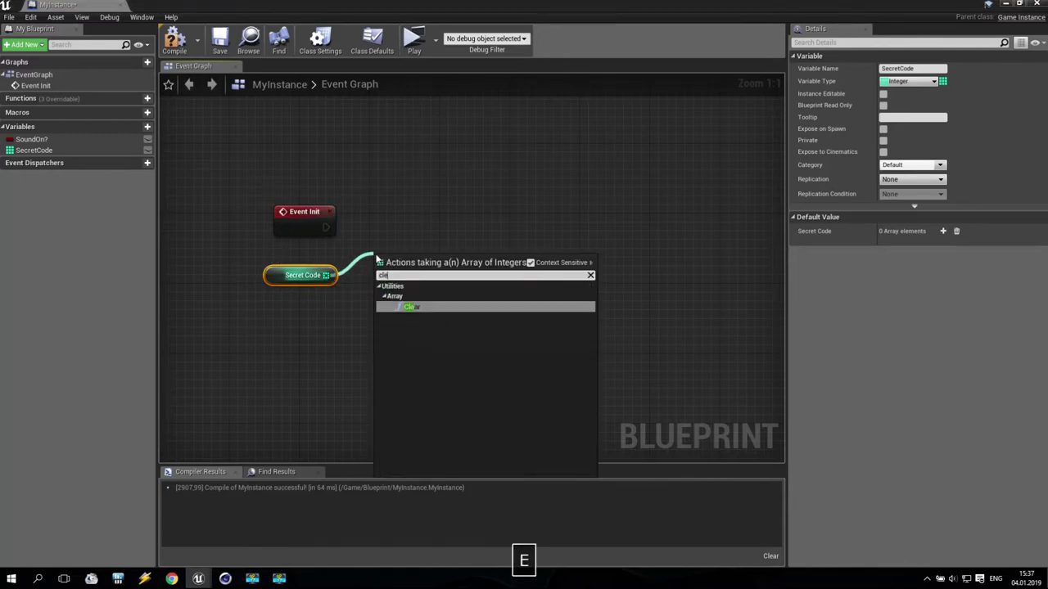
pyautogui.click(426, 310)
pyautogui.moveTo(426, 279); pyautogui.dragTo(452, 234)
pyautogui.moveTo(325, 227); pyautogui.dragTo(404, 229)
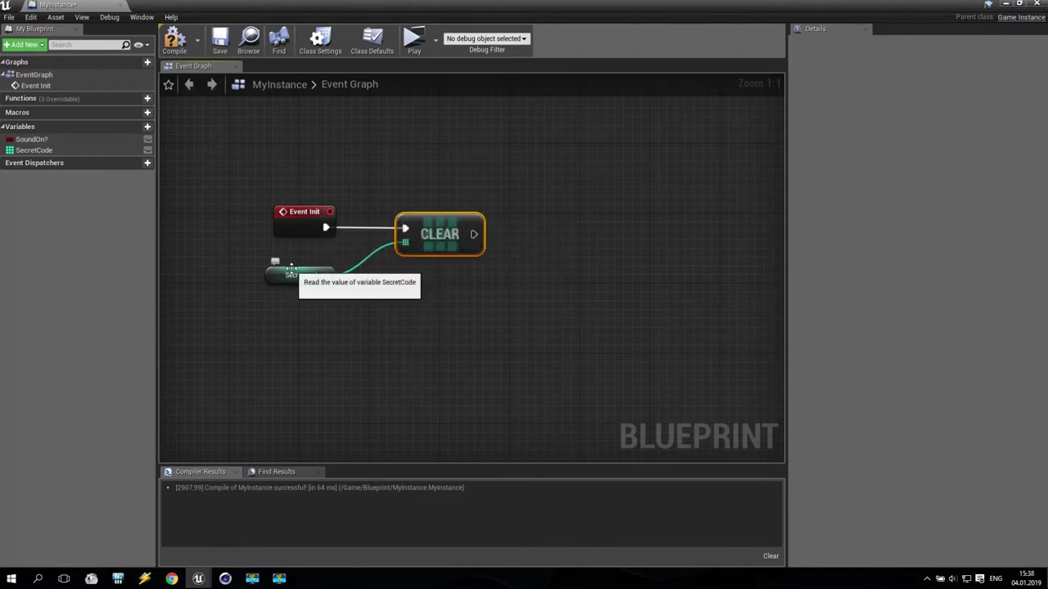
# - Add a ForLoop node after Clear and set its Last Index to 11
pyautogui.moveTo(500, 311); pyautogui.dragTo(420, 307, button='right')
pyautogui.moveTo(381, 236); pyautogui.dragTo(421, 239)
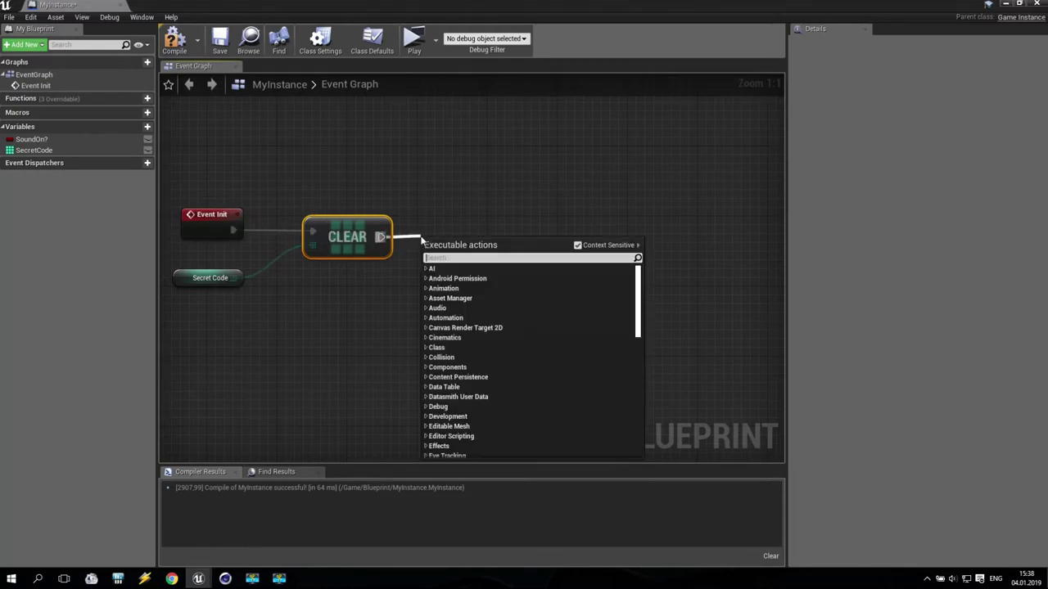
pyautogui.write('for')
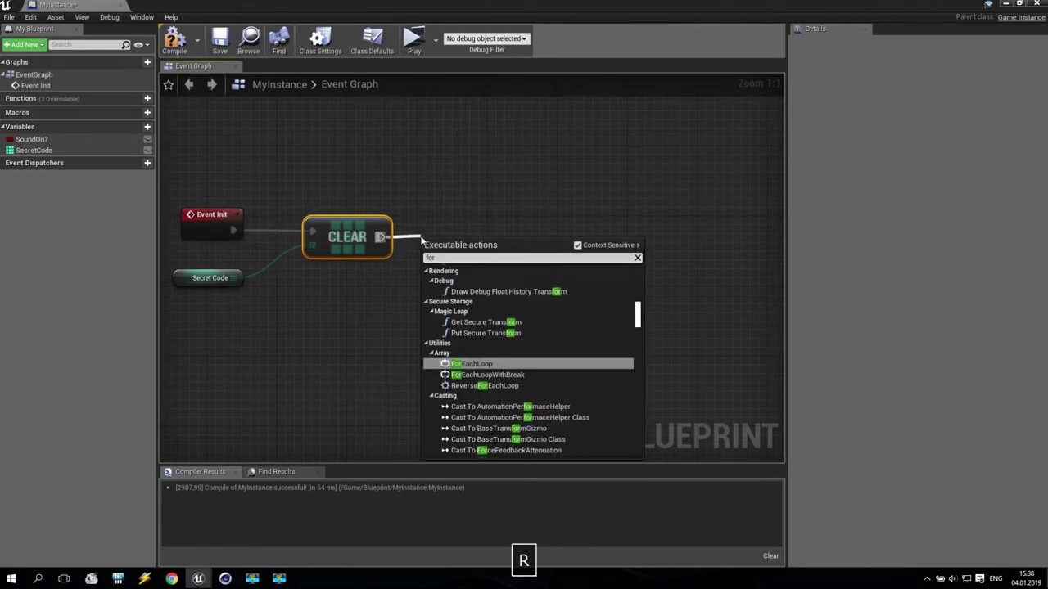
pyautogui.write('l')
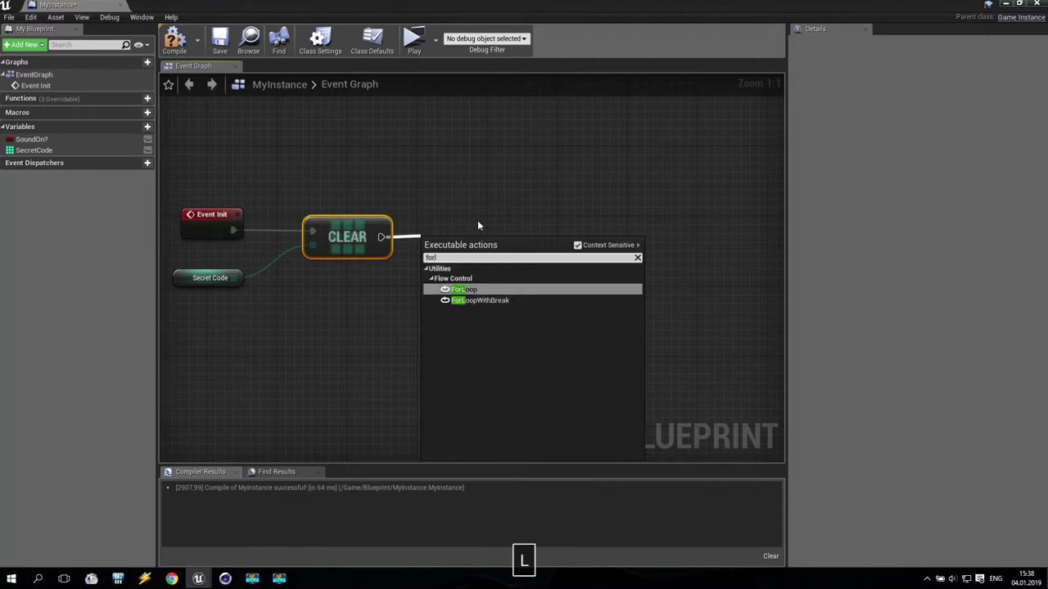
pyautogui.click(460, 290)
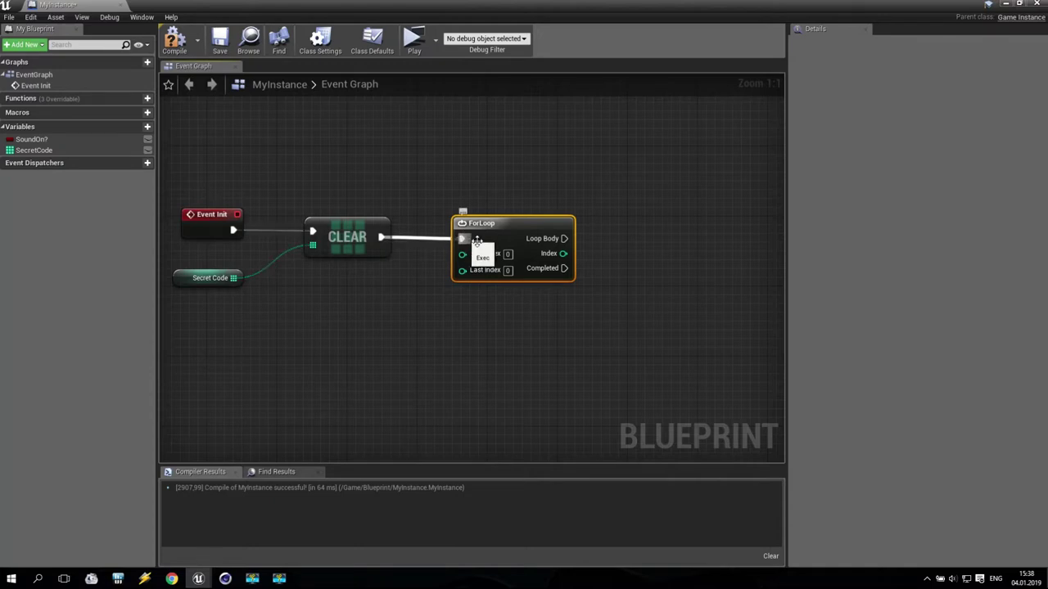
pyautogui.moveTo(564, 238); pyautogui.dragTo(612, 241)
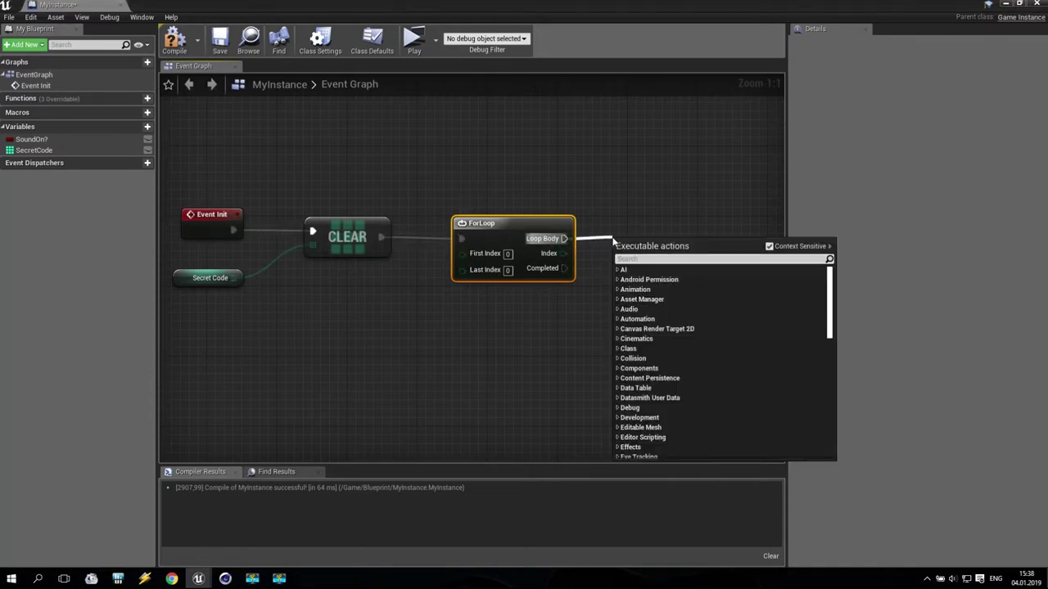
pyautogui.click(527, 303)
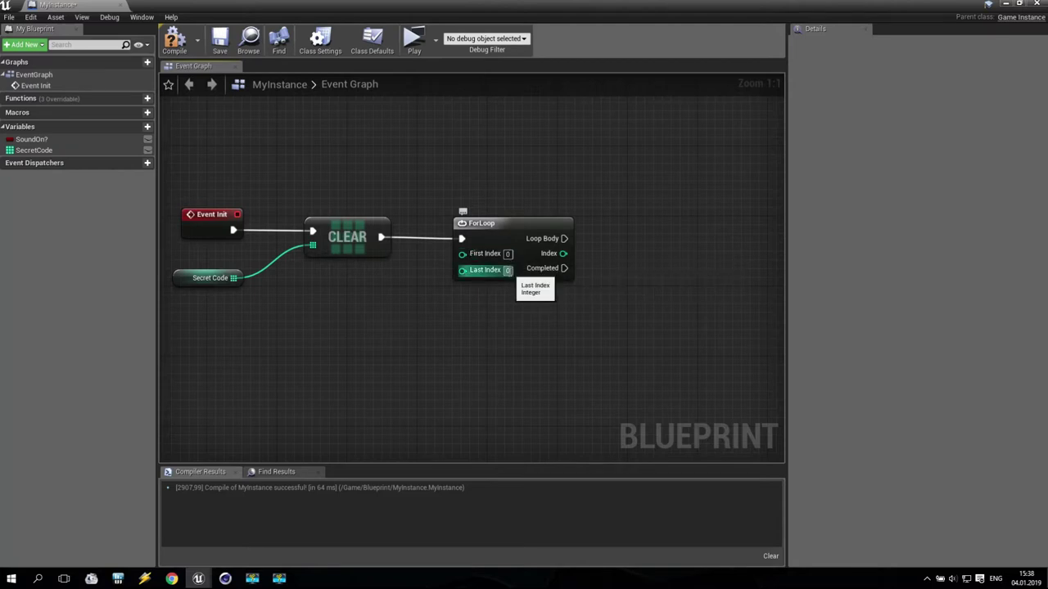
pyautogui.write('11')
pyautogui.press('Return')
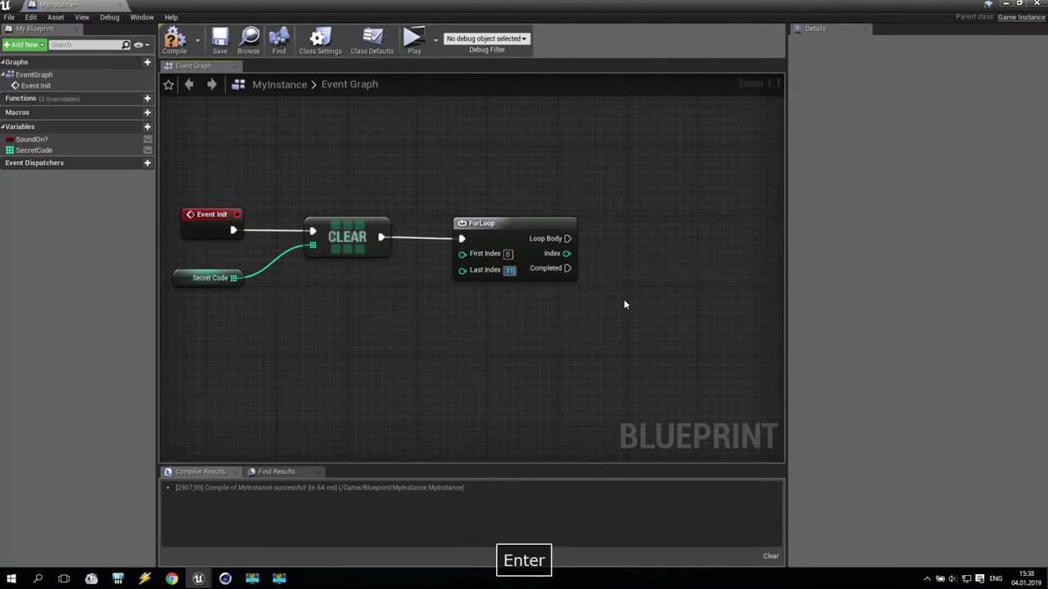
# - Compile the MyInstance blueprint and open the MyPawn blueprint from the Blueprint folder
pyautogui.moveTo(431, 185); pyautogui.dragTo(604, 292)
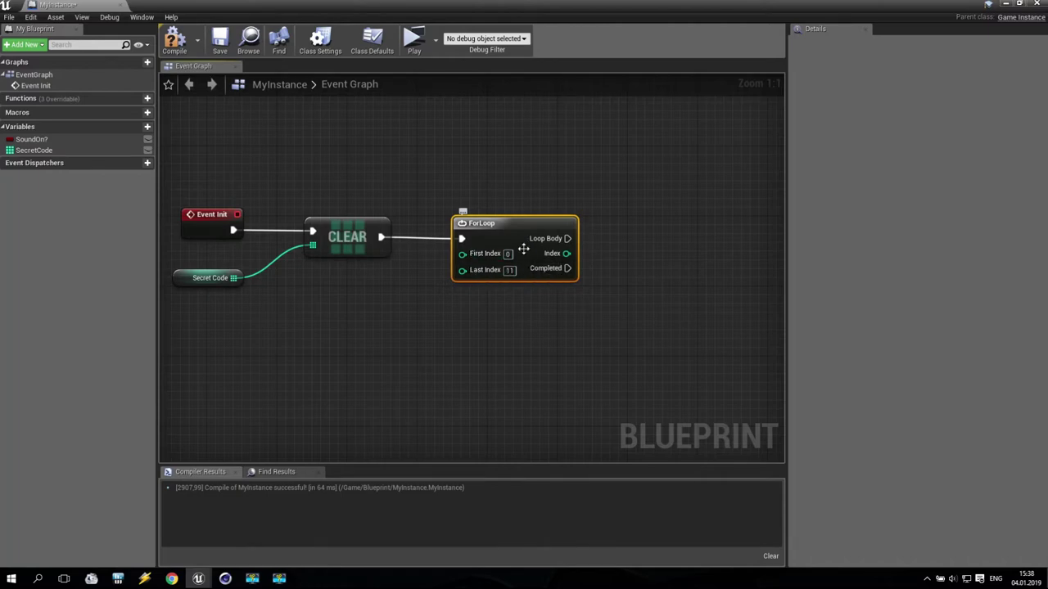
pyautogui.moveTo(435, 179); pyautogui.dragTo(598, 315)
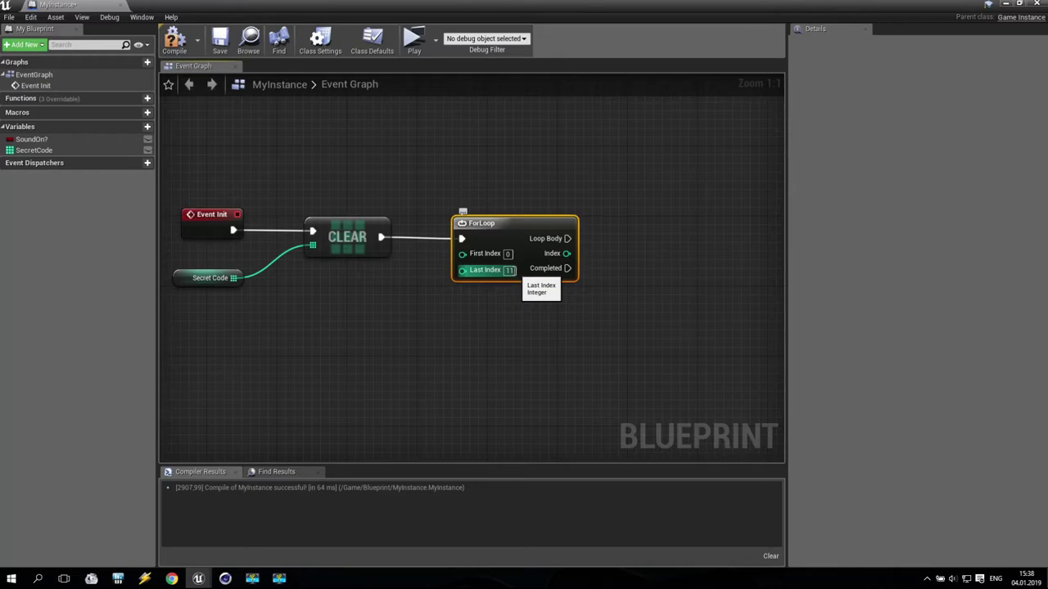
pyautogui.click(174, 41)
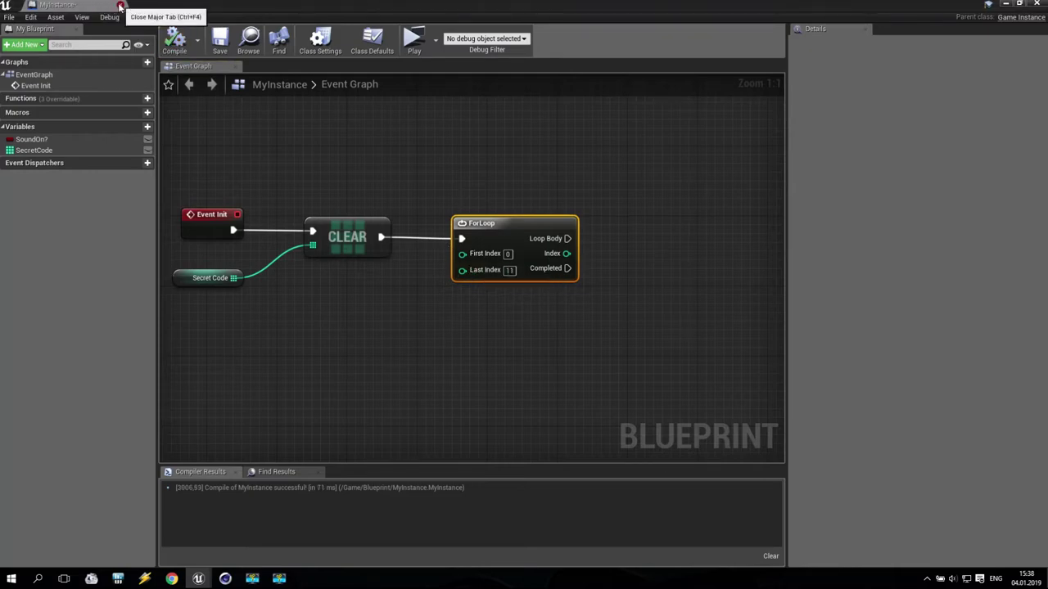
pyautogui.click(1005, 4)
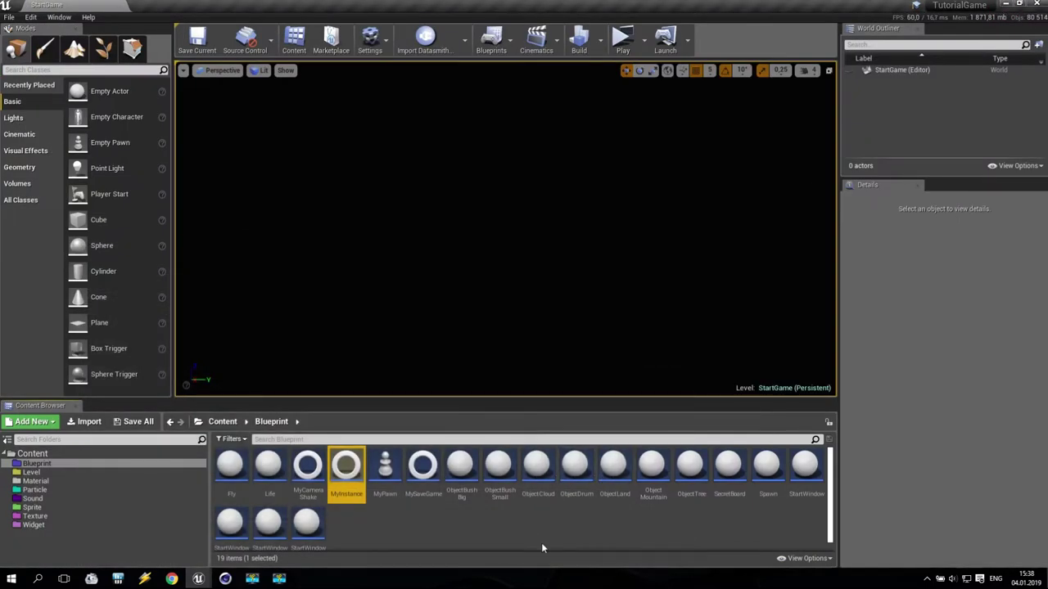
pyautogui.doubleClick(384, 468)
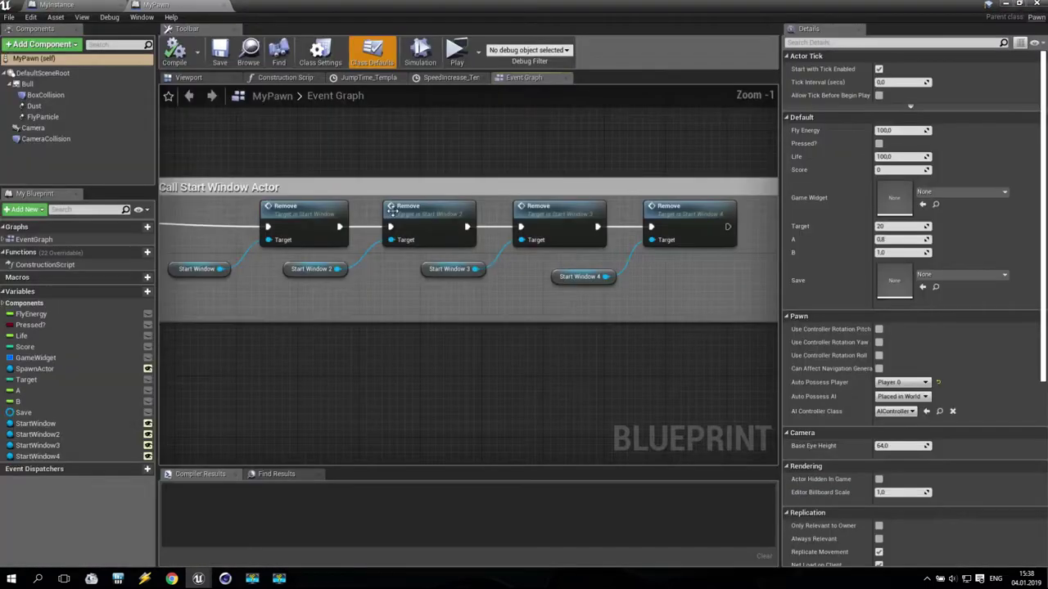
# - Add a ForLoop node after Enable Input in MyPawn's Start Play chain and set its Last Index to 20
pyautogui.scroll(-6, 332, 139)
pyautogui.moveTo(332, 139); pyautogui.dragTo(263, 293, button='right')
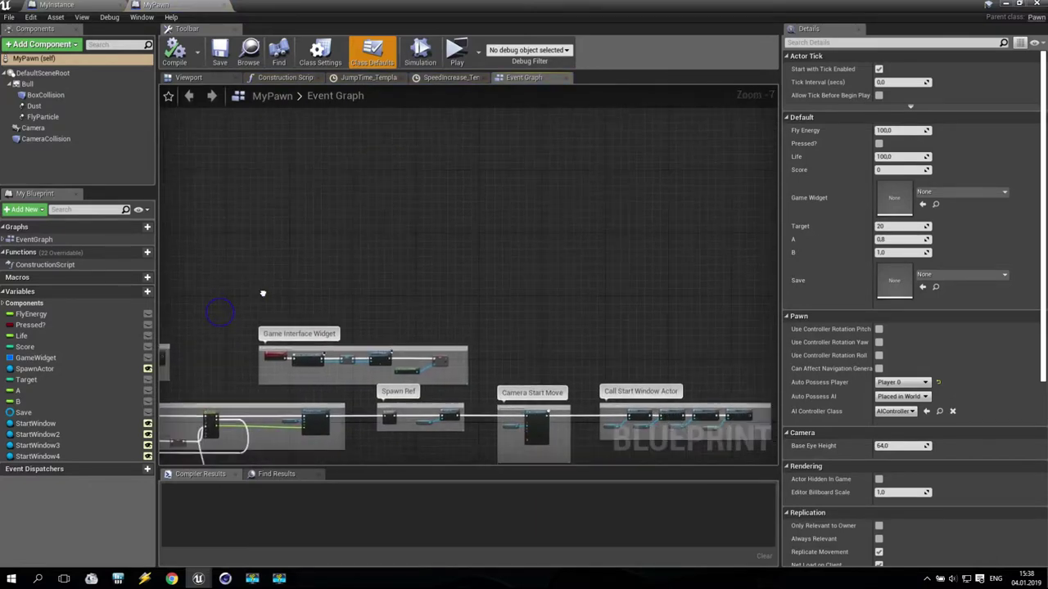
pyautogui.scroll(6, 263, 293)
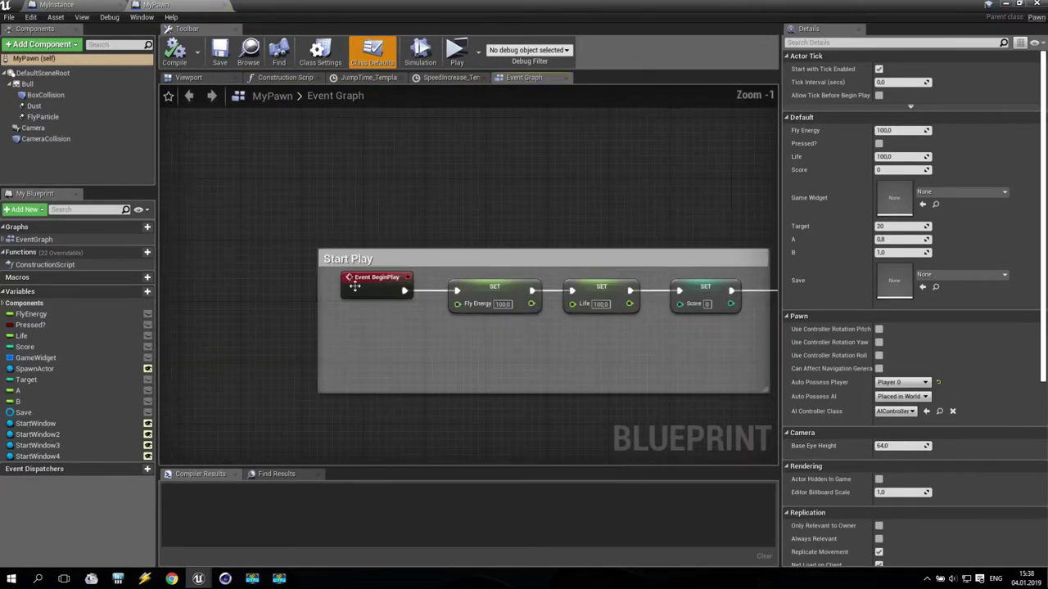
pyautogui.moveTo(545, 326); pyautogui.dragTo(461, 358, button='right')
pyautogui.moveTo(368, 340); pyautogui.dragTo(460, 190)
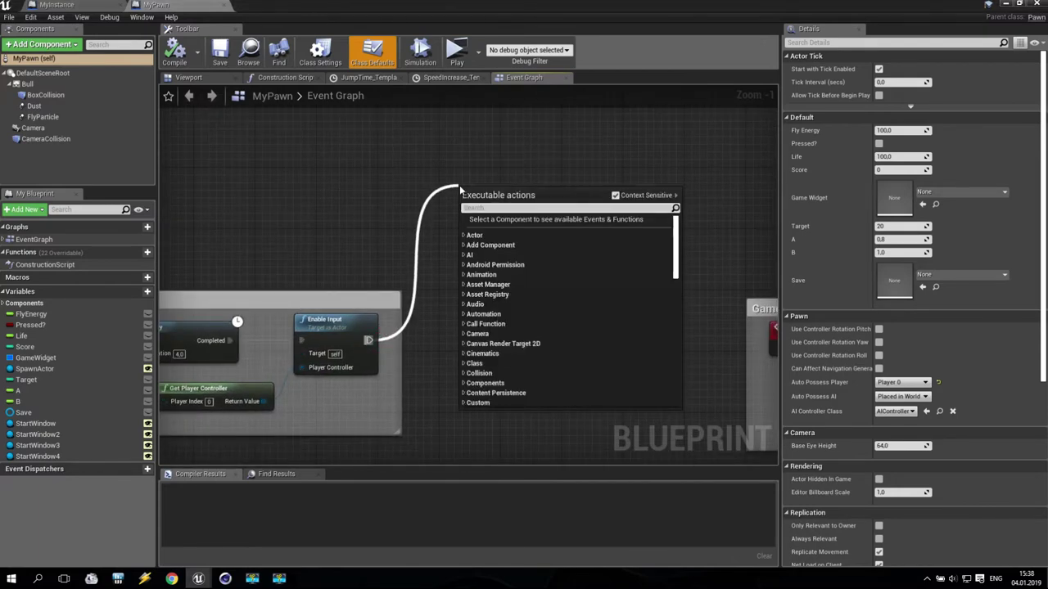
pyautogui.write('forloo')
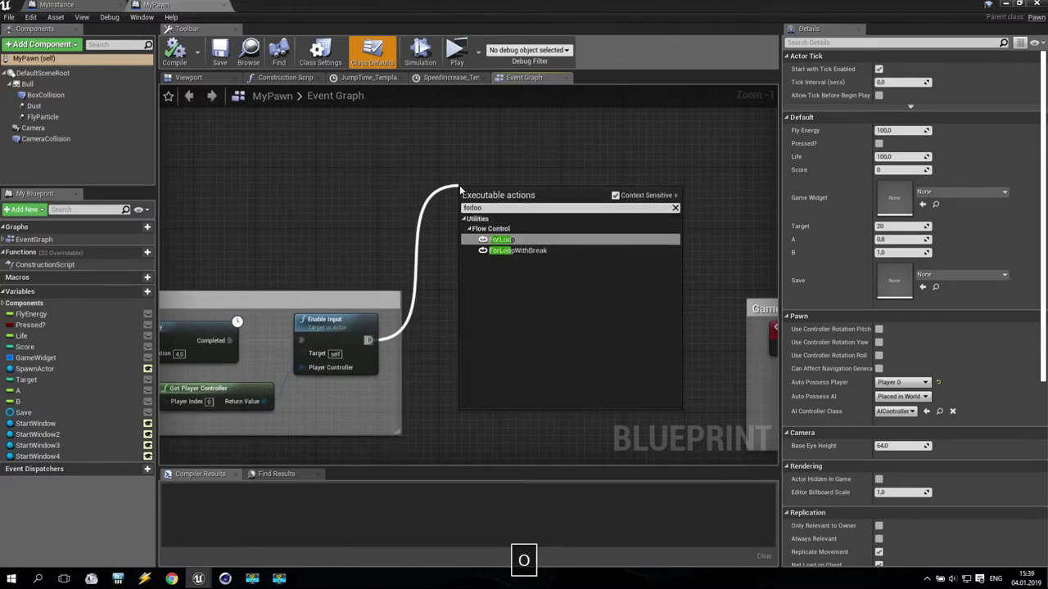
pyautogui.click(500, 239)
pyautogui.moveTo(501, 239); pyautogui.dragTo(362, 256, button='right')
pyautogui.click(368, 260)
pyautogui.write('2')
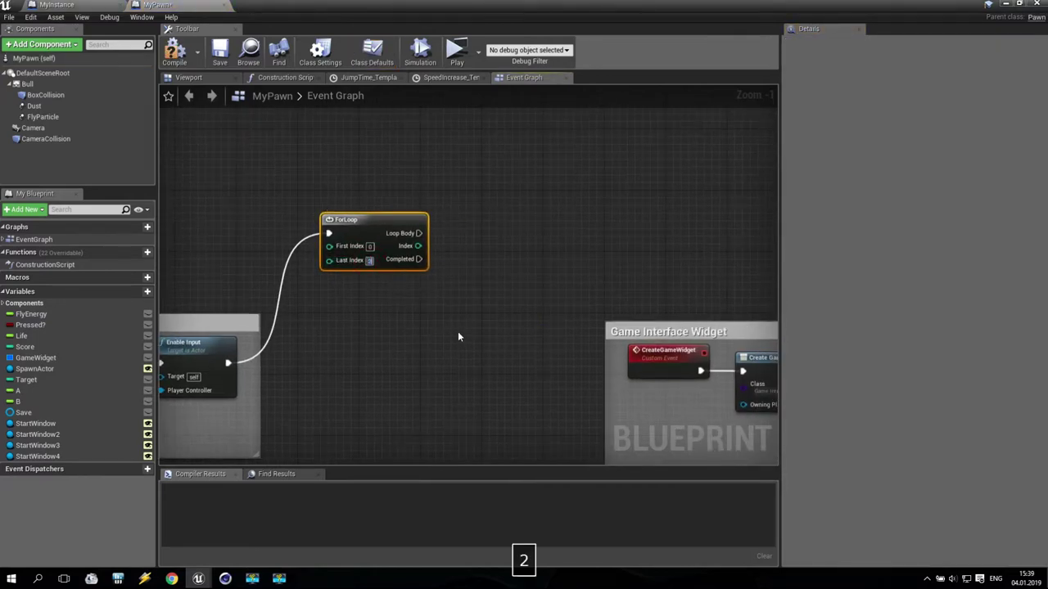
pyautogui.write('0')
pyautogui.press('Return')
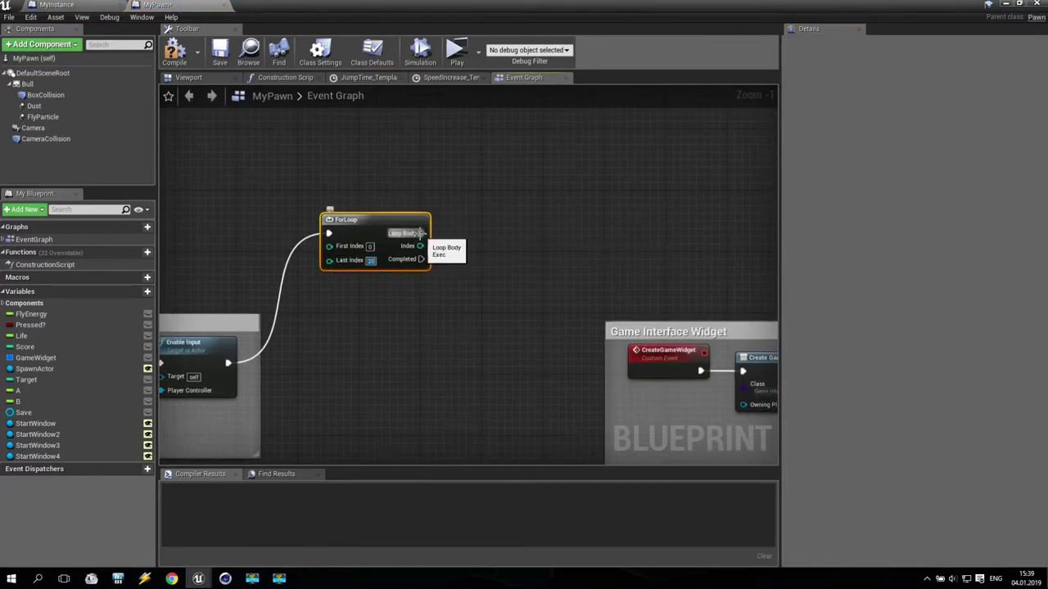
# - Add a Print String node to the ForLoop's Loop Body and set its Duration to 5.0
pyautogui.moveTo(420, 233); pyautogui.dragTo(483, 188)
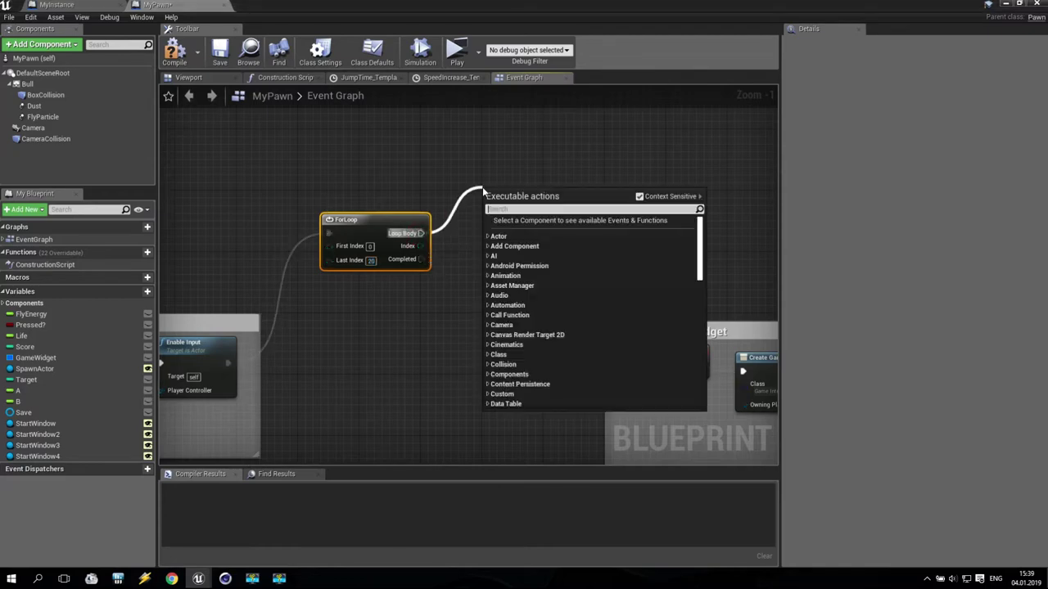
pyautogui.write('prin')
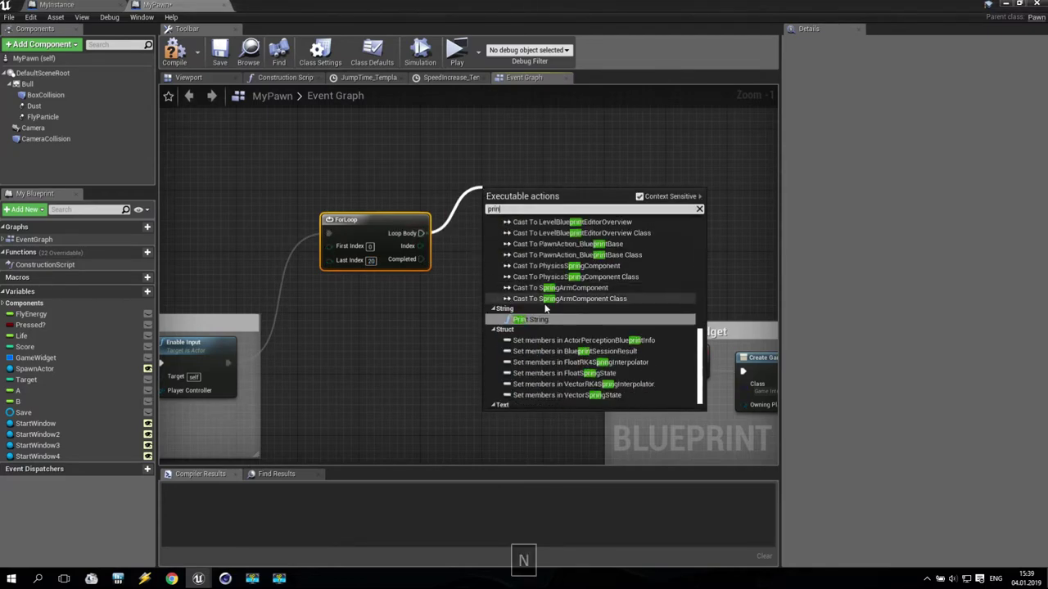
pyautogui.click(542, 320)
pyautogui.click(528, 282)
pyautogui.write('3')
pyautogui.press('Return')
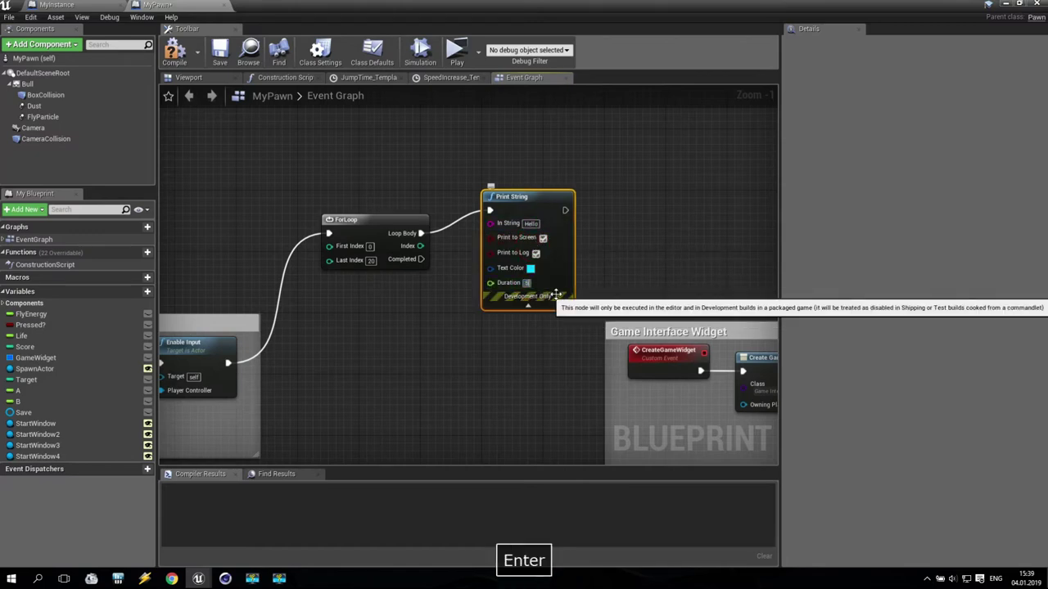
# - Compile MyPawn and start the game in the preview to check the loop's printed output, and close the preview
pyautogui.click(174, 51)
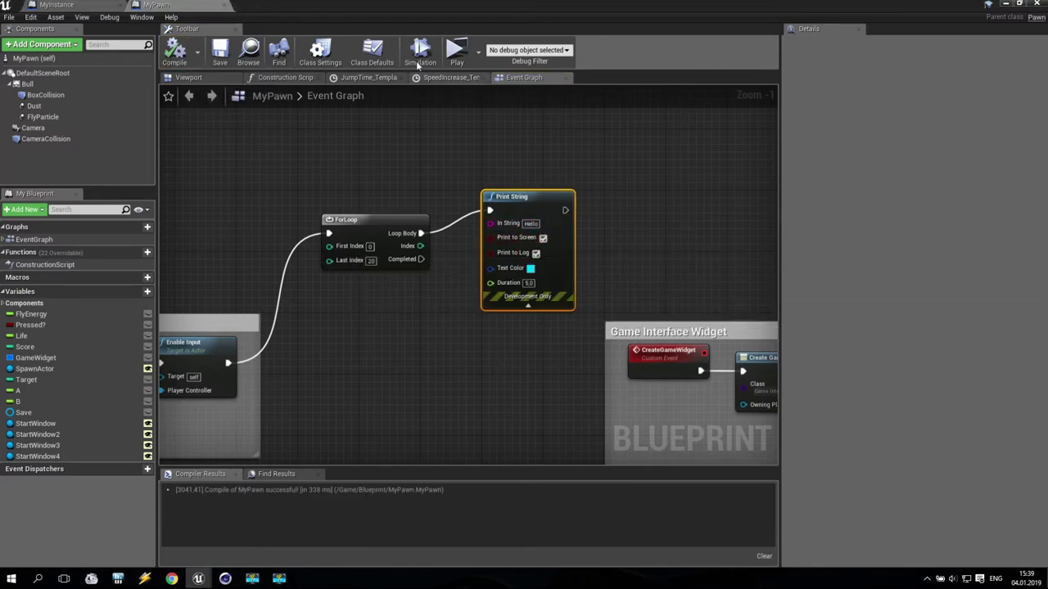
pyautogui.click(457, 51)
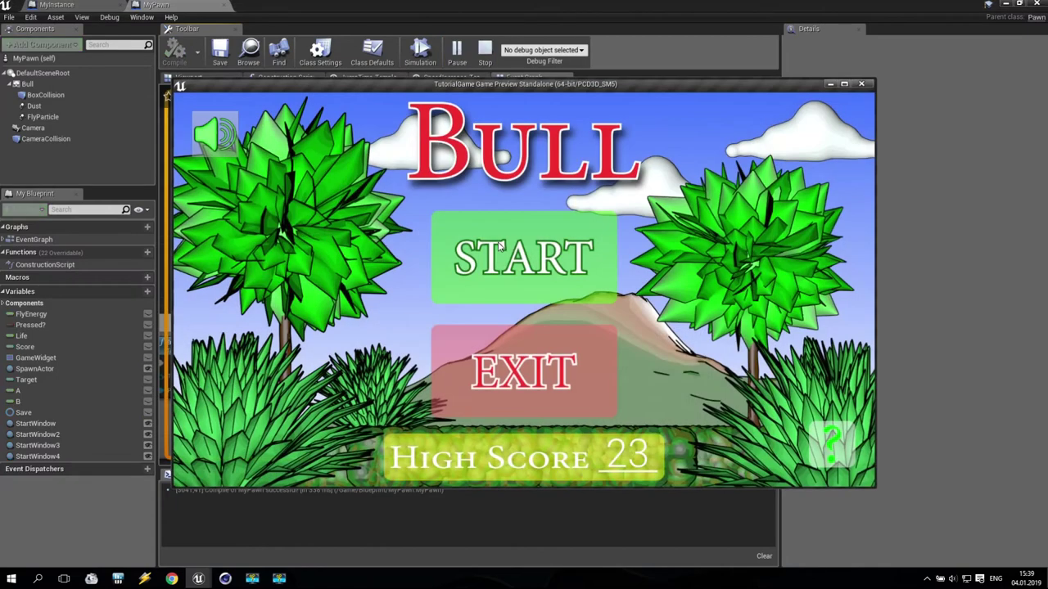
pyautogui.click(540, 275)
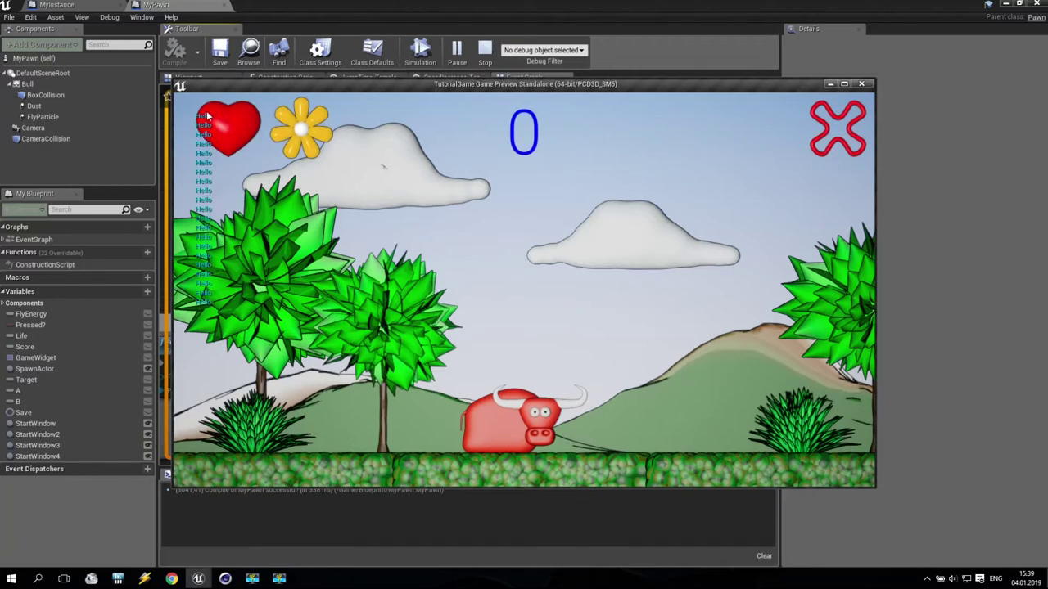
pyautogui.click(861, 83)
# - Delete the ForLoop and Print String test nodes from MyPawn and close that blueprint
pyautogui.moveTo(356, 142); pyautogui.dragTo(545, 340)
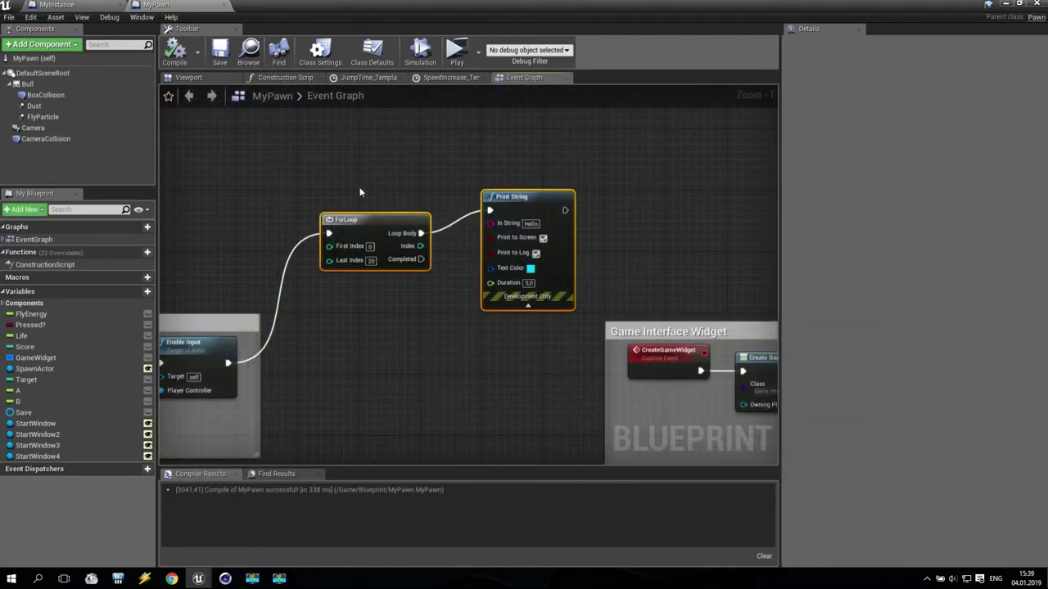
pyautogui.moveTo(335, 156); pyautogui.dragTo(545, 343)
pyautogui.press('Delete')
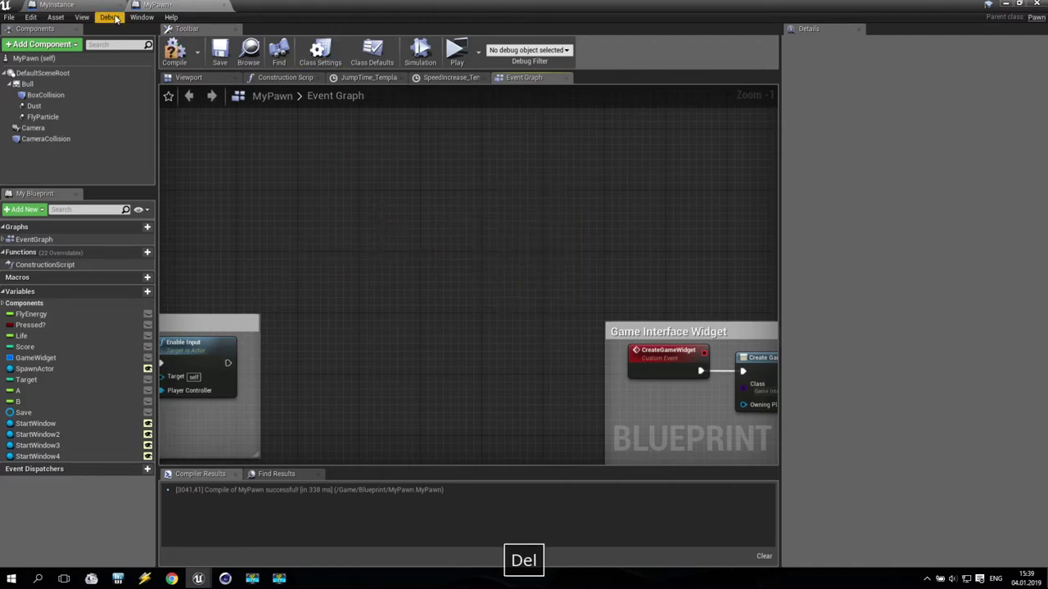
pyautogui.click(223, 5)
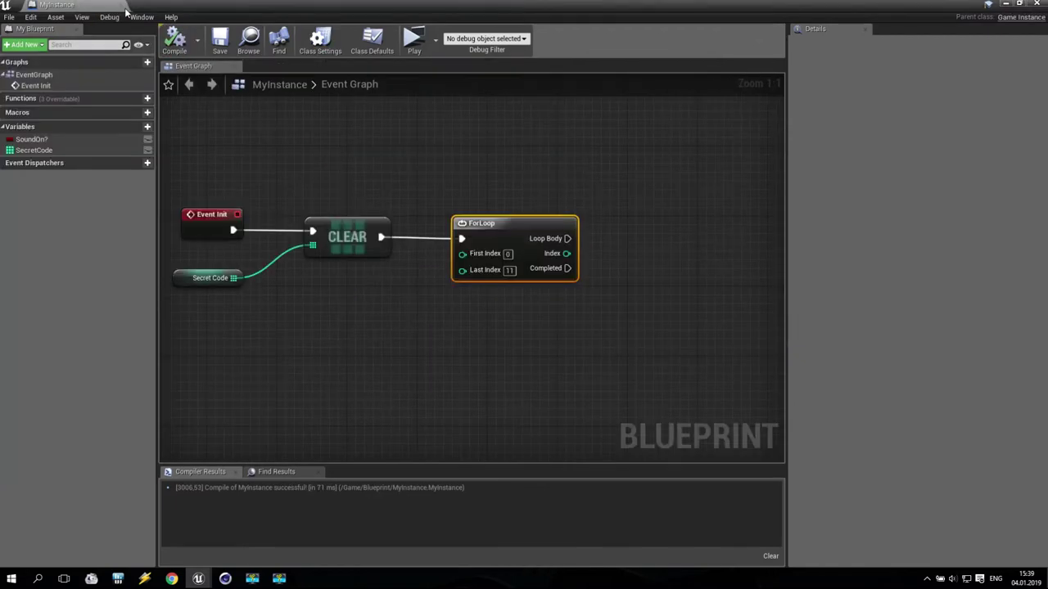
# - Add an array Add node to the ForLoop's Loop Body in MyInstance, placed with some space beside the loop
pyautogui.moveTo(631, 276); pyautogui.dragTo(542, 281, button='right')
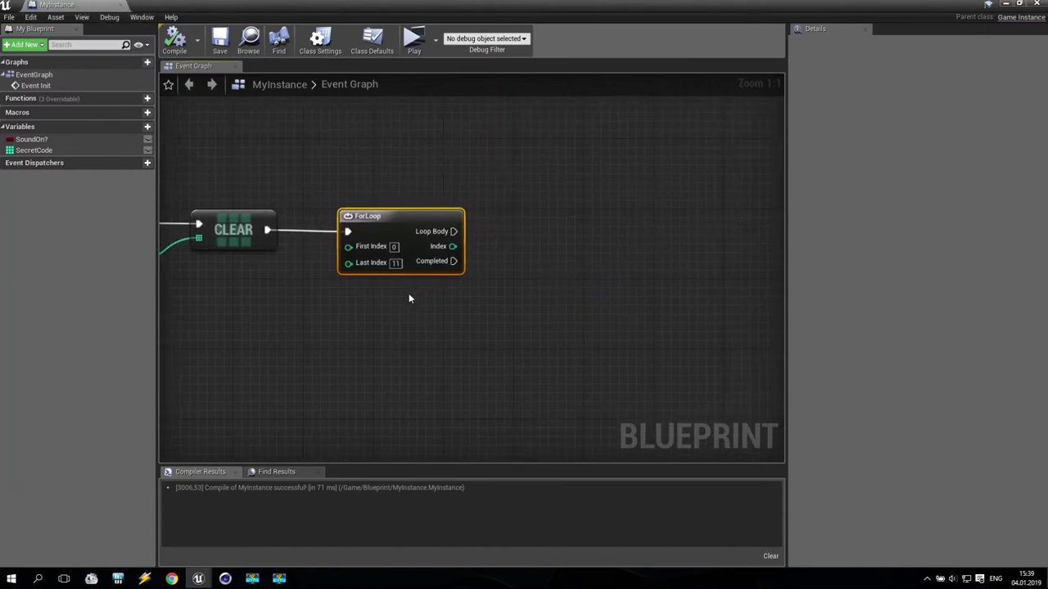
pyautogui.moveTo(457, 231); pyautogui.dragTo(543, 230)
pyautogui.write('add')
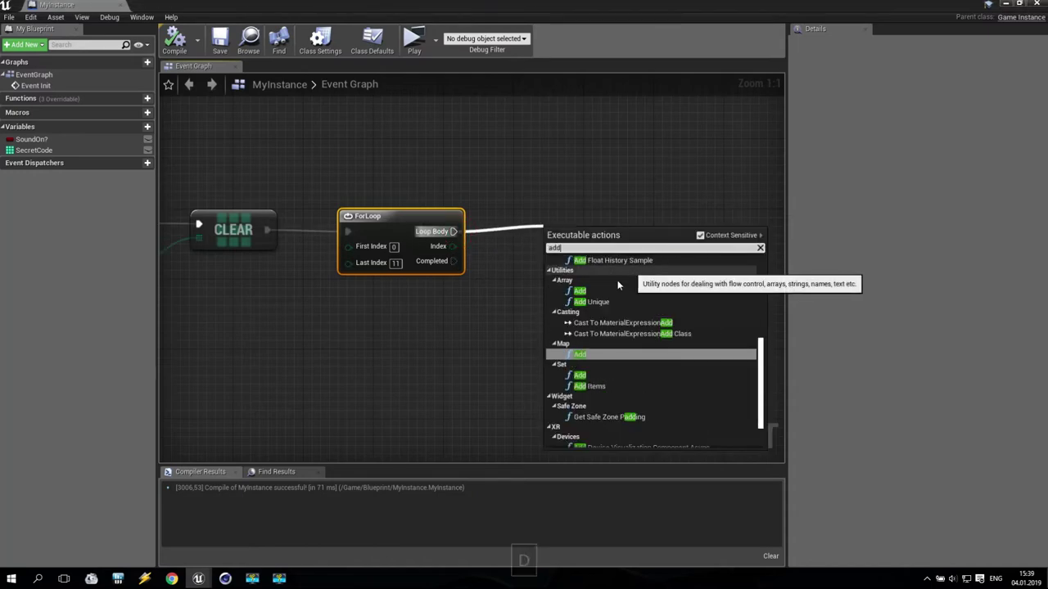
pyautogui.click(580, 293)
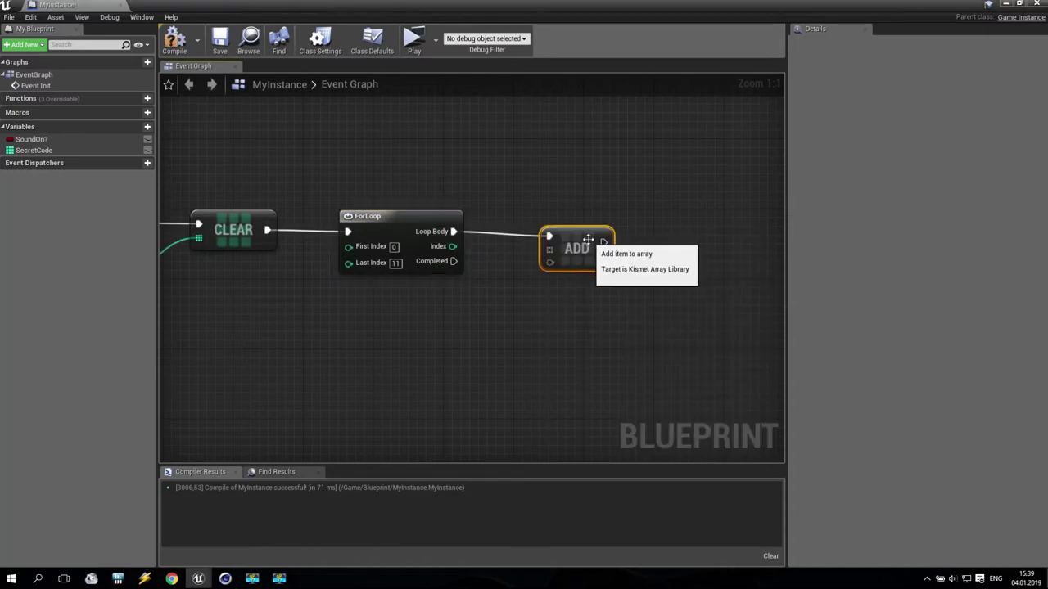
pyautogui.moveTo(632, 227); pyautogui.dragTo(641, 228)
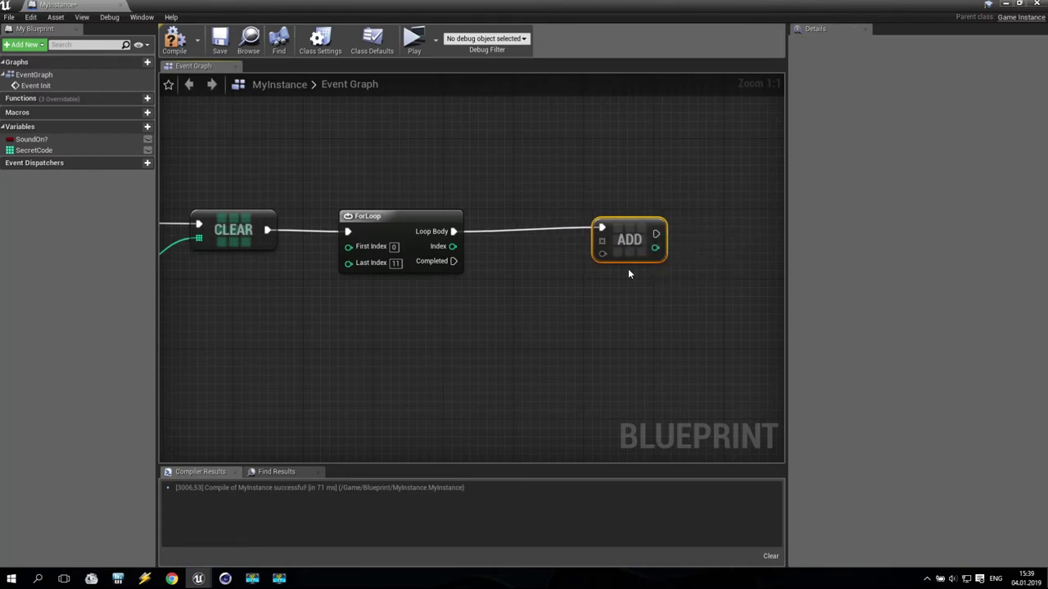
# - Connect a SecretCode getter to the Add node's array input and place it just below the ForLoop
pyautogui.moveTo(33, 150); pyautogui.dragTo(603, 241)
pyautogui.click(460, 310)
pyautogui.moveTo(463, 308); pyautogui.dragTo(490, 308)
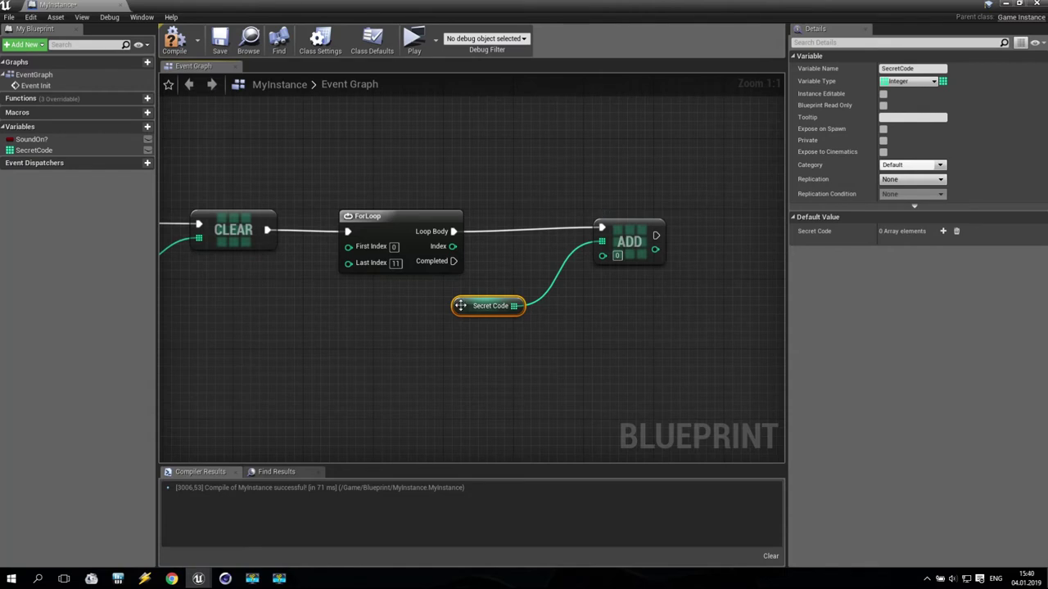
pyautogui.moveTo(460, 306); pyautogui.dragTo(425, 296)
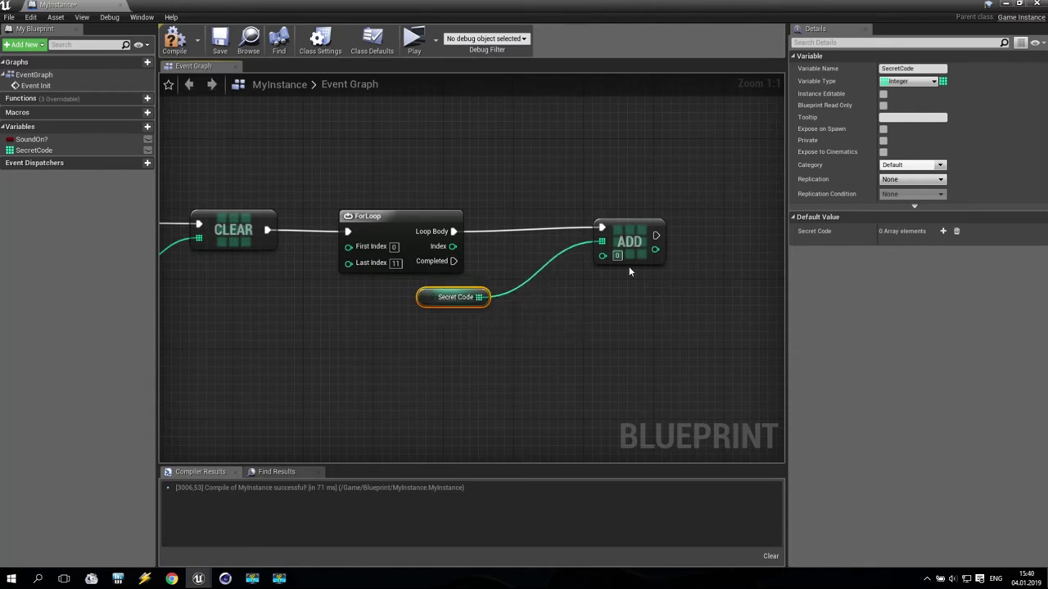
# - Add a Random Integer in Range node below the Secret Code getter and connect its Return Value to Add's item input
pyautogui.rightClick(446, 343)
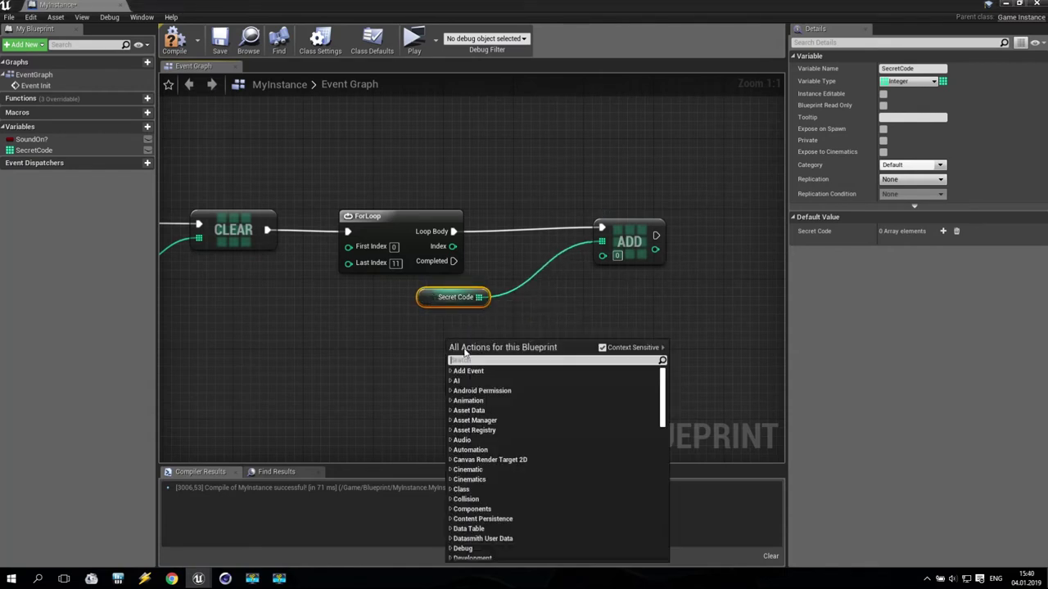
pyautogui.write('rando')
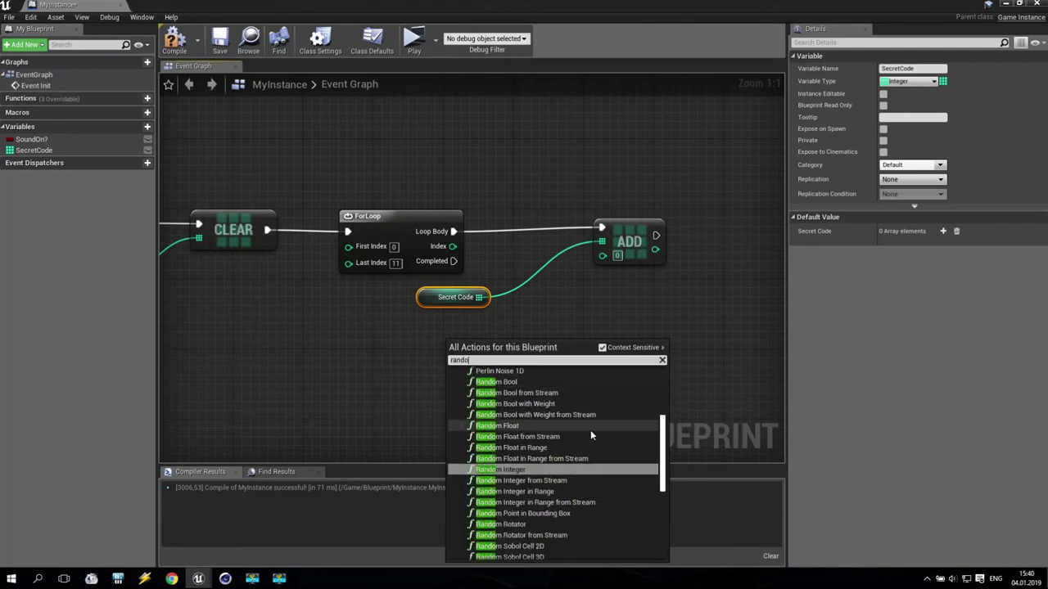
pyautogui.click(541, 491)
pyautogui.moveTo(544, 362); pyautogui.dragTo(602, 254)
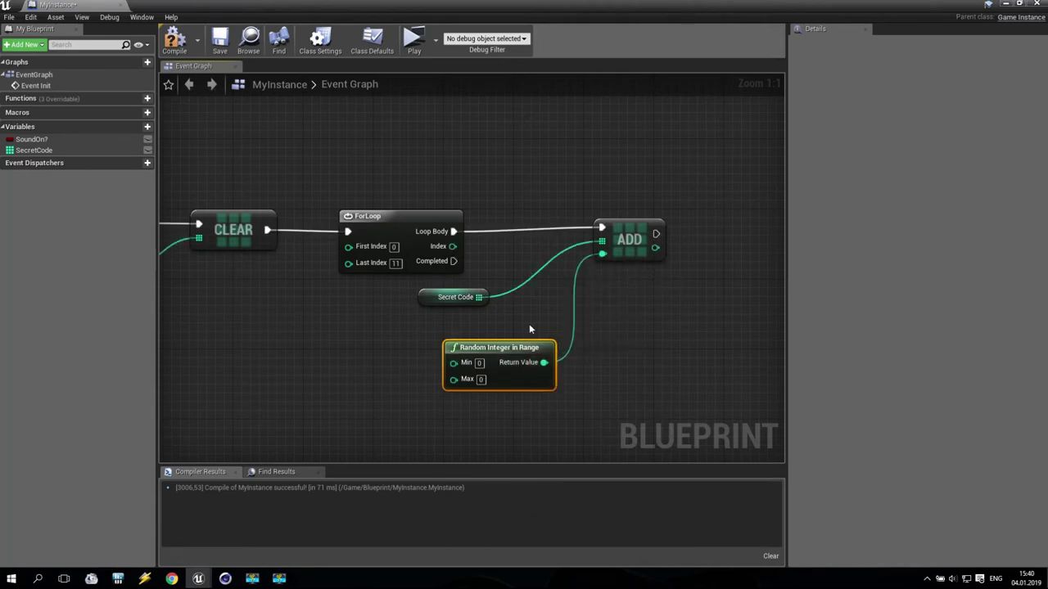
pyautogui.moveTo(518, 347); pyautogui.dragTo(492, 338)
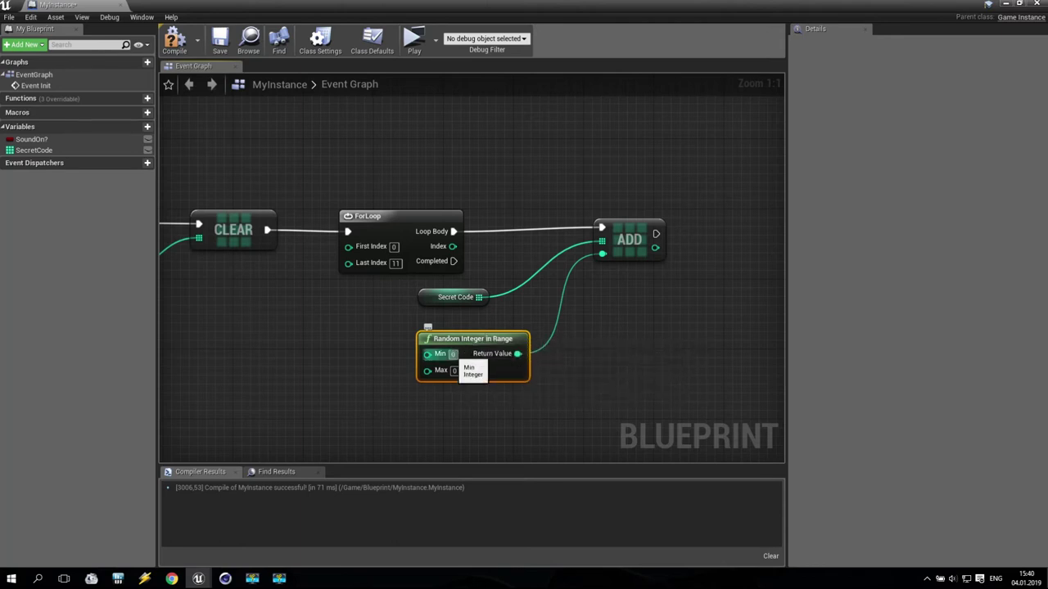
# - Set the Random Integer in Range node's Max to 9 and compile MyInstance
pyautogui.click(454, 370)
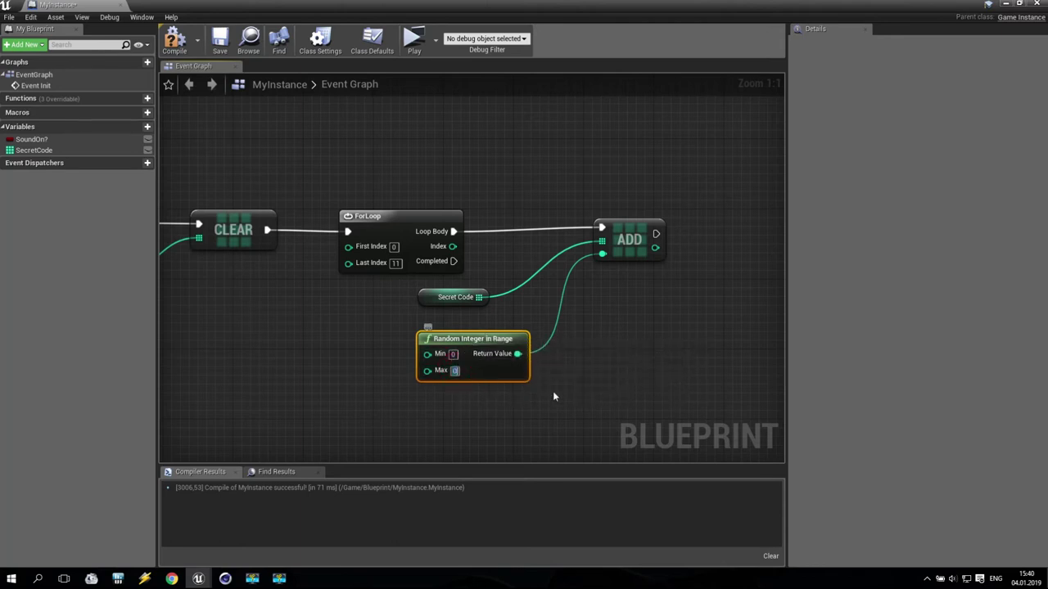
pyautogui.write('9')
pyautogui.press('Return')
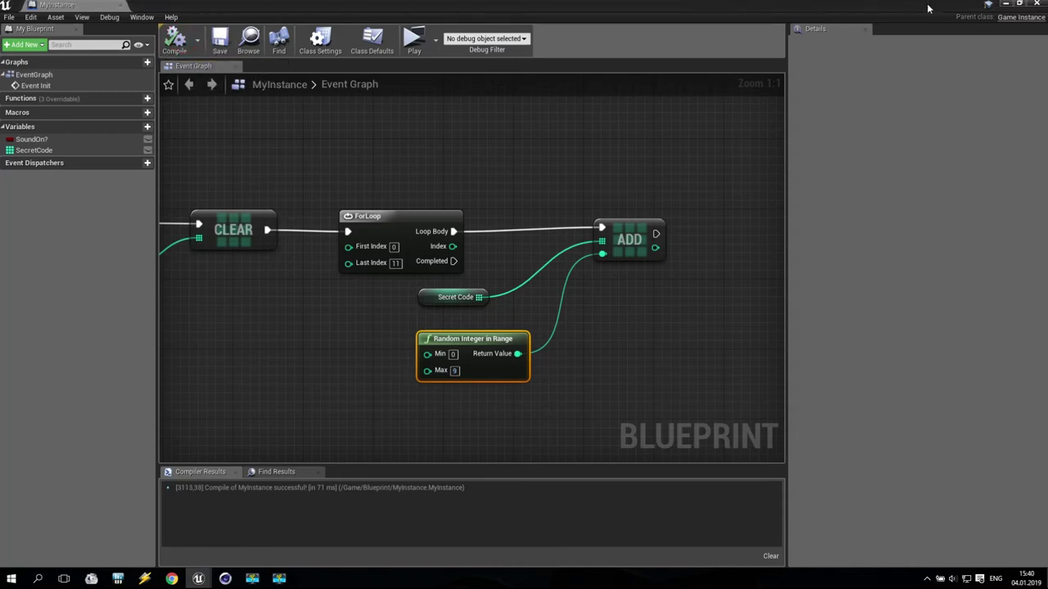
# - Close MyInstance and examine the numbered board textures in the Texture folder, comparing their names with the digits shown
pyautogui.click(1036, 4)
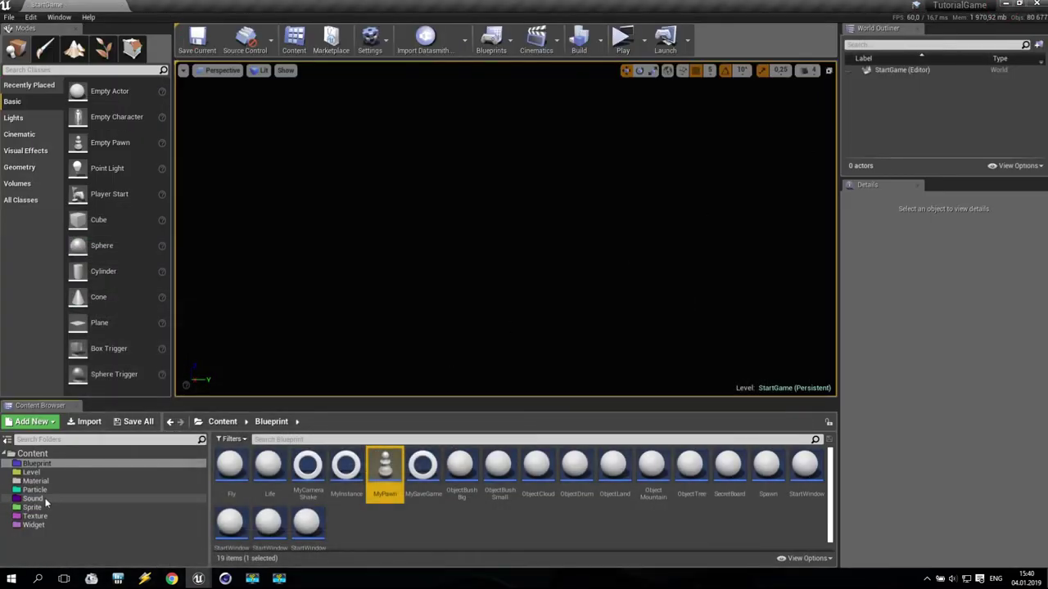
pyautogui.click(34, 516)
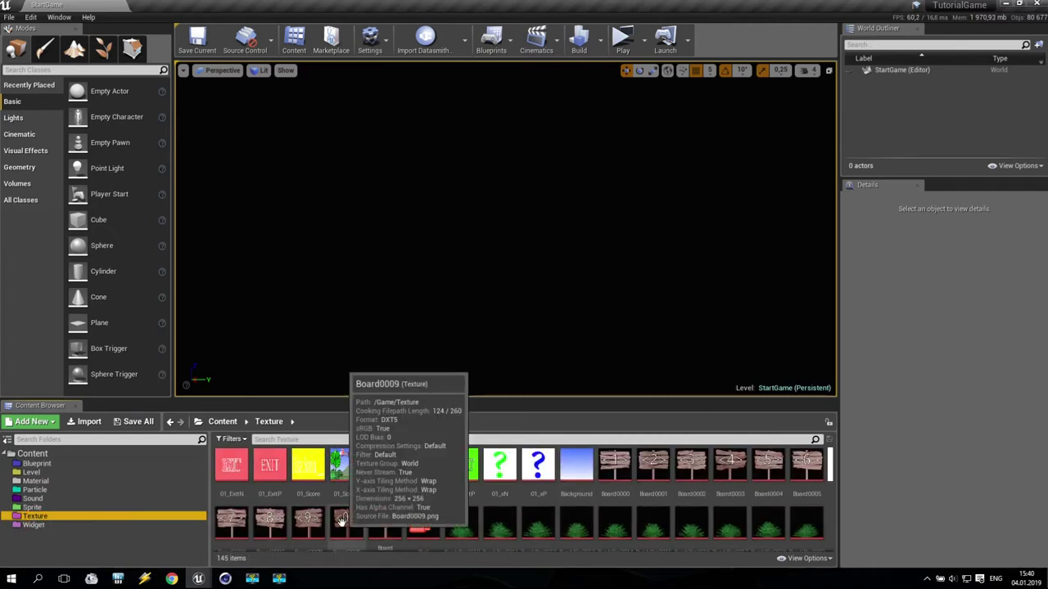
pyautogui.click(615, 469)
pyautogui.click(729, 468)
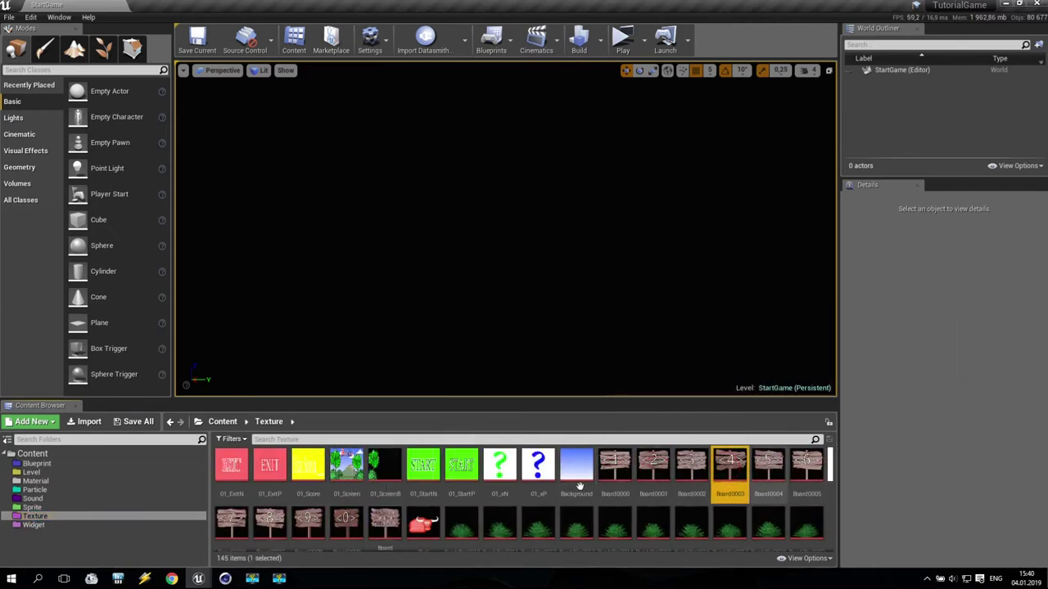
pyautogui.click(307, 522)
pyautogui.click(614, 468)
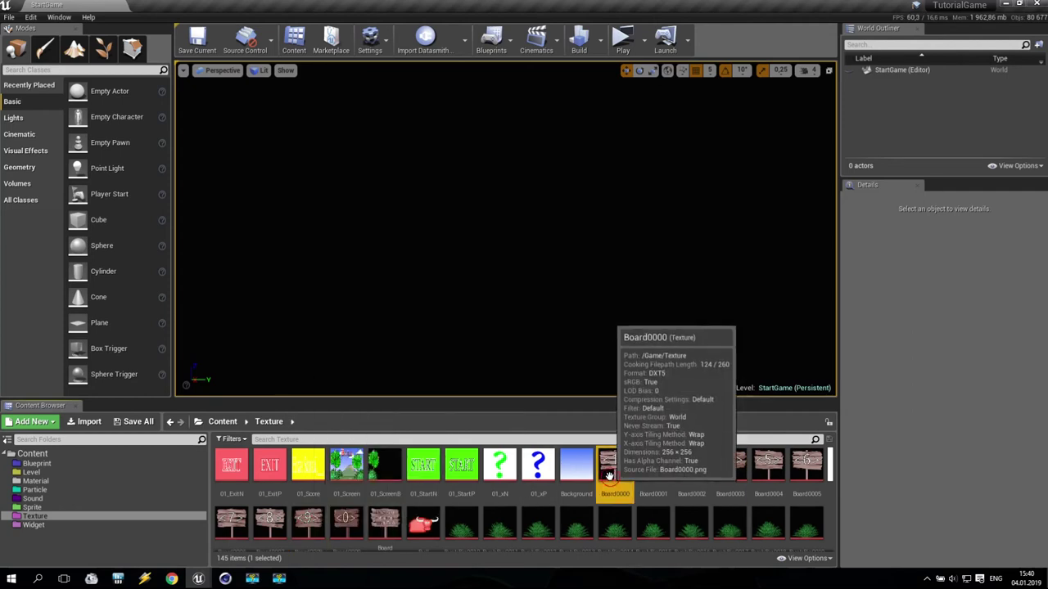
pyautogui.click(346, 522)
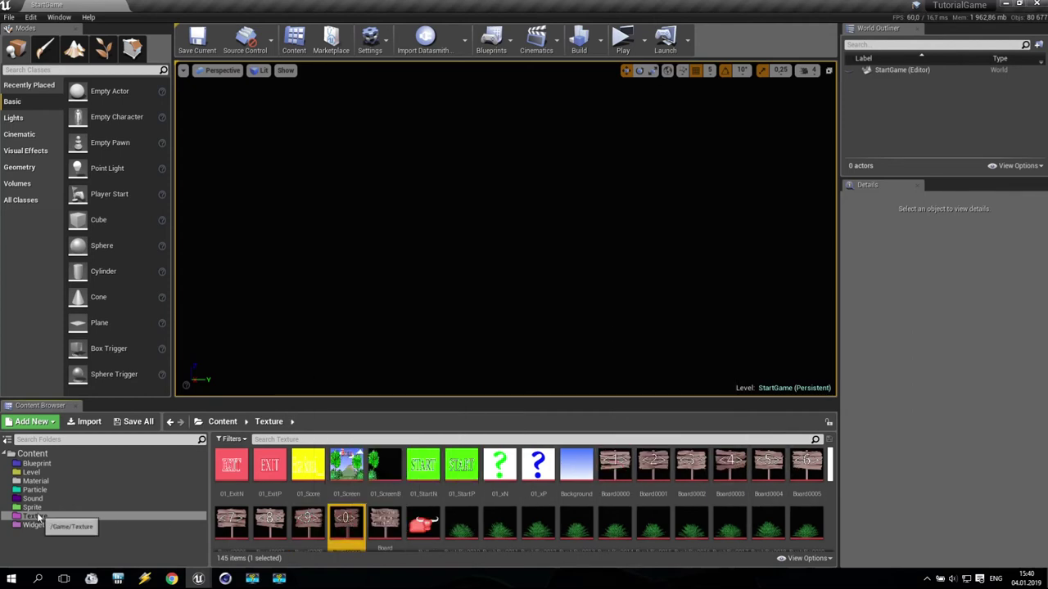
# - Reopen the MyInstance blueprint from the Blueprint folder and compile it
pyautogui.click(51, 464)
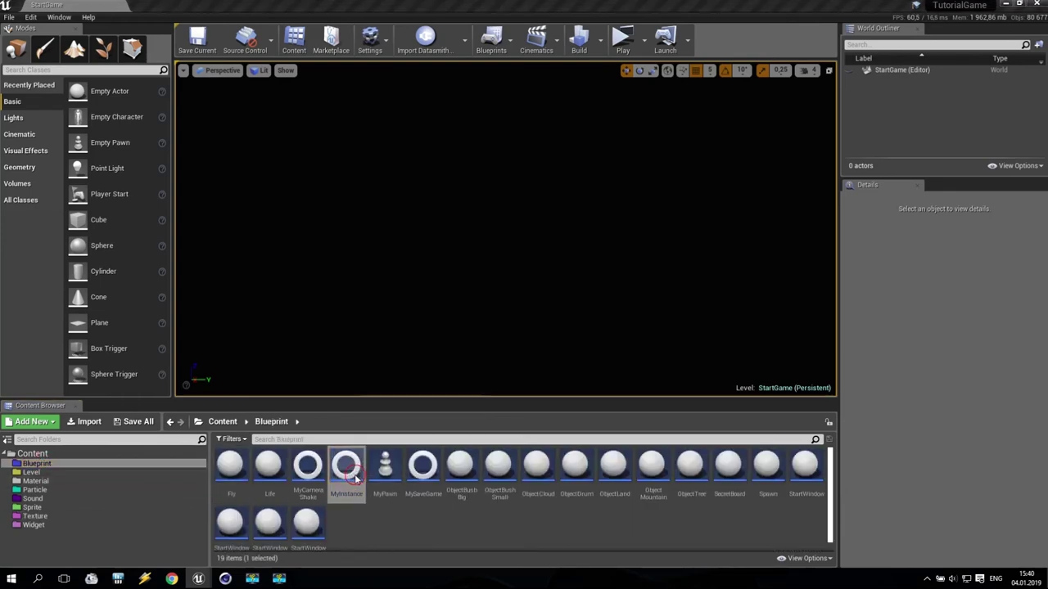
pyautogui.doubleClick(346, 483)
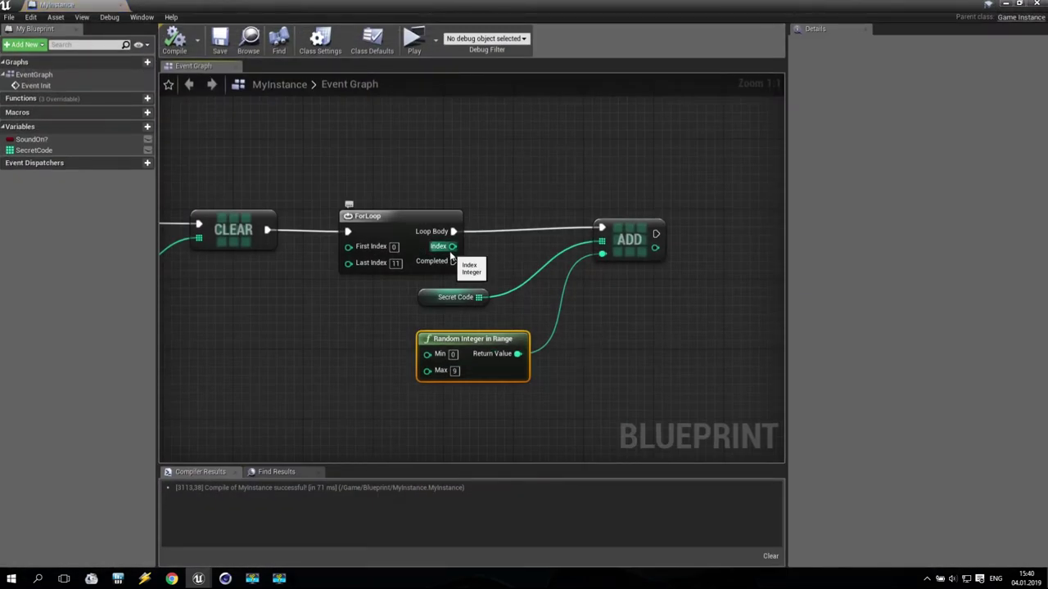
pyautogui.click(180, 41)
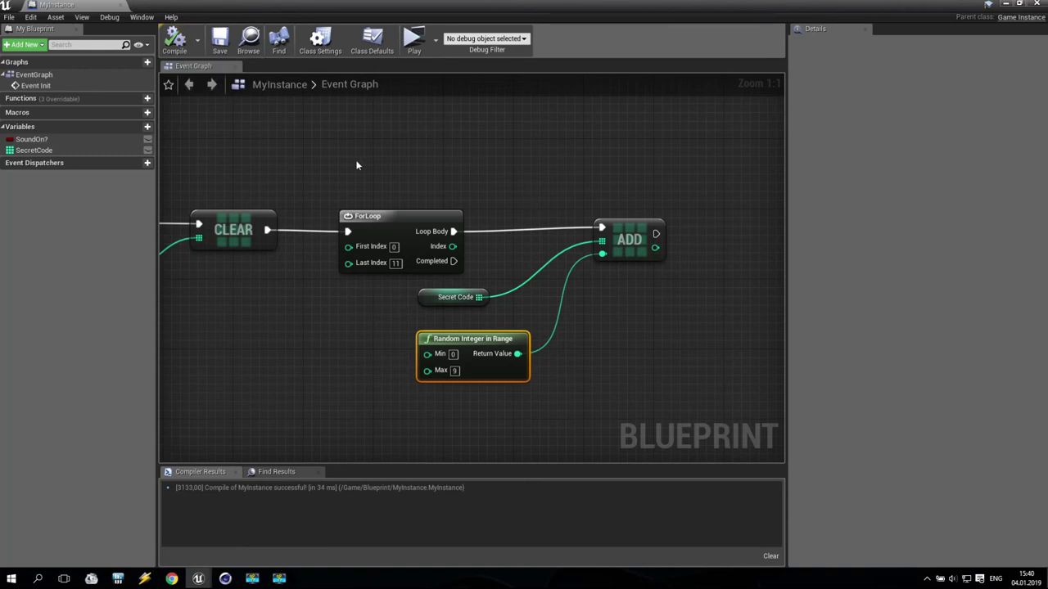
# - Add a Print String node fed by Add's execution output and place it some distance beyond the Add node
pyautogui.moveTo(360, 116); pyautogui.dragTo(413, 121, button='right')
pyautogui.scroll(-3, 393, 252)
pyautogui.moveTo(589, 292); pyautogui.dragTo(406, 284, button='right')
pyautogui.scroll(3, 406, 284)
pyautogui.moveTo(362, 268); pyautogui.dragTo(468, 269)
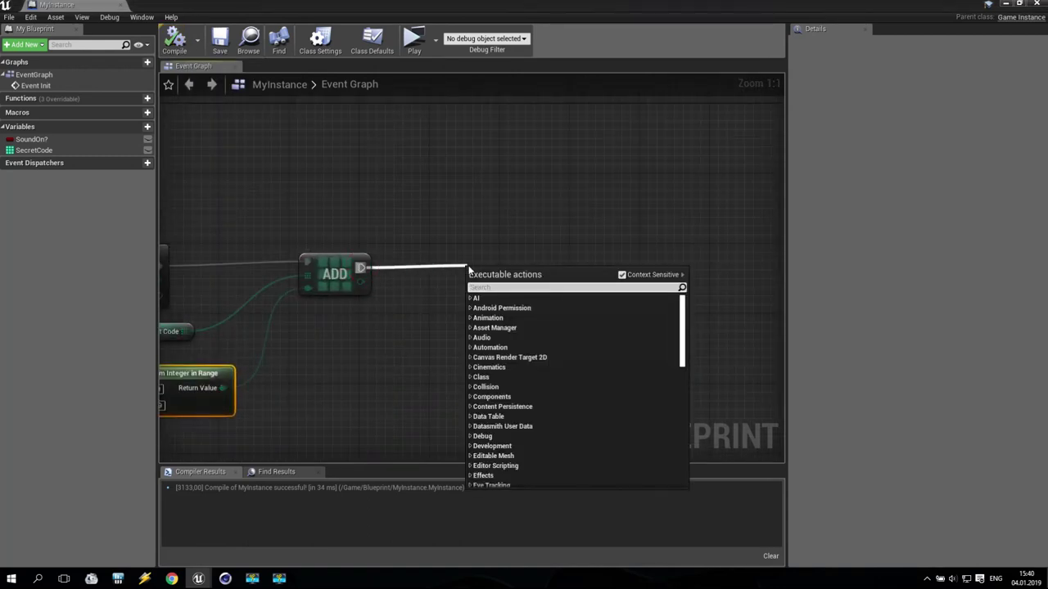
pyautogui.write('prin')
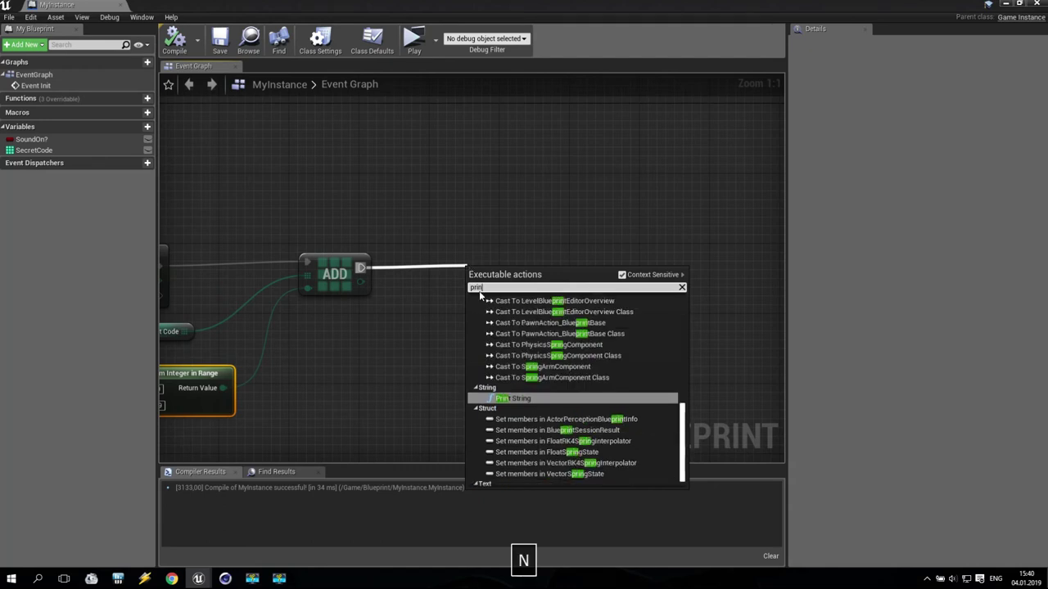
pyautogui.click(529, 401)
pyautogui.moveTo(465, 266); pyautogui.dragTo(534, 237)
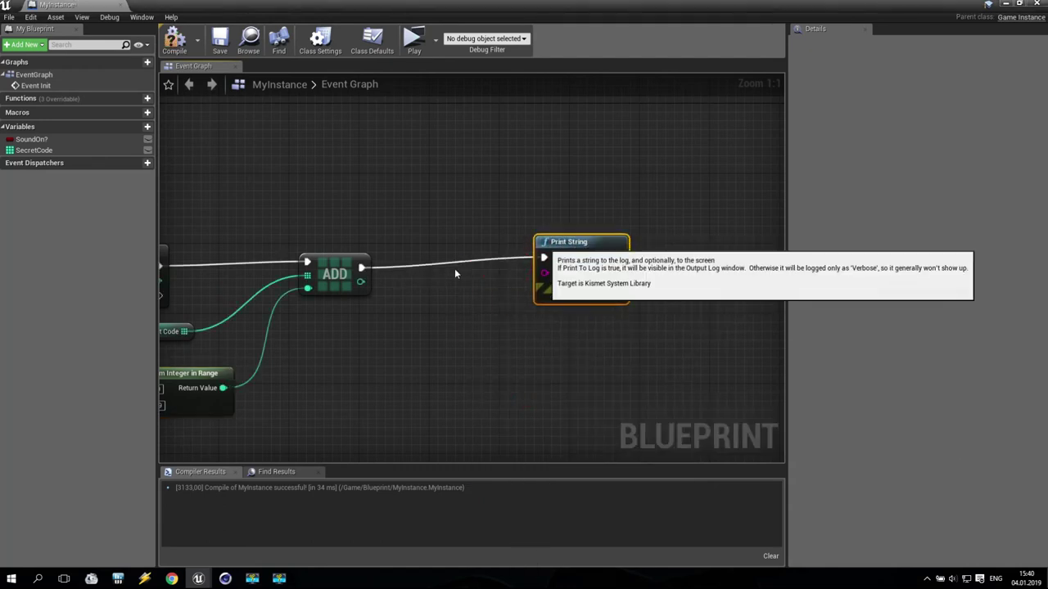
# - Connect Add's integer output to Print String's In String, place the conversion node below the execution wire, and compile MyInstance
pyautogui.moveTo(361, 281); pyautogui.dragTo(545, 273)
pyautogui.moveTo(447, 262); pyautogui.dragTo(447, 314)
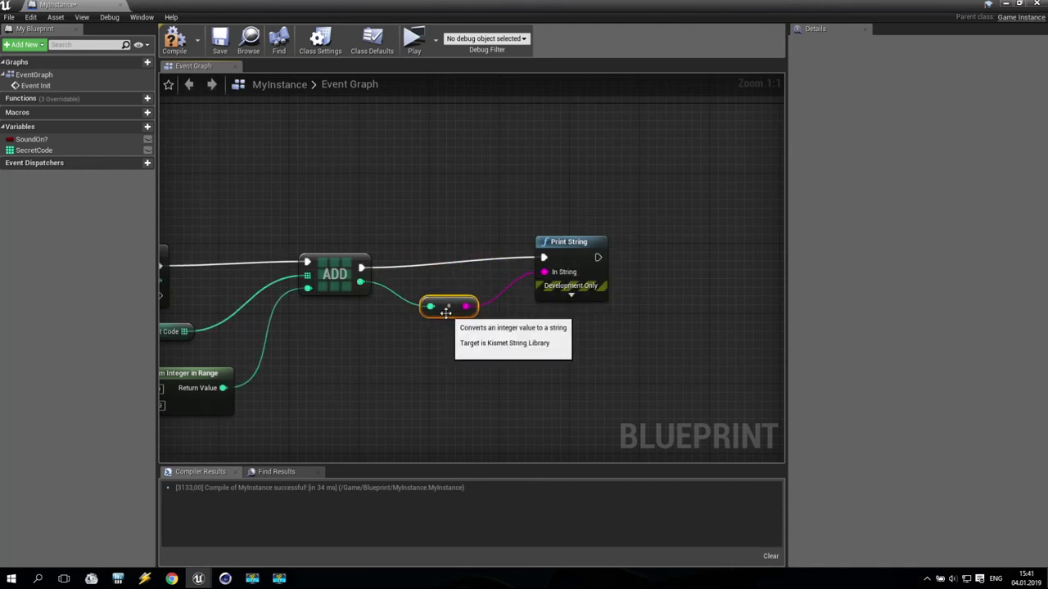
pyautogui.press('F7')
# - Expand the Print String node's options and set its Duration to 5 and its Text Color to red
pyautogui.moveTo(423, 199); pyautogui.dragTo(606, 382)
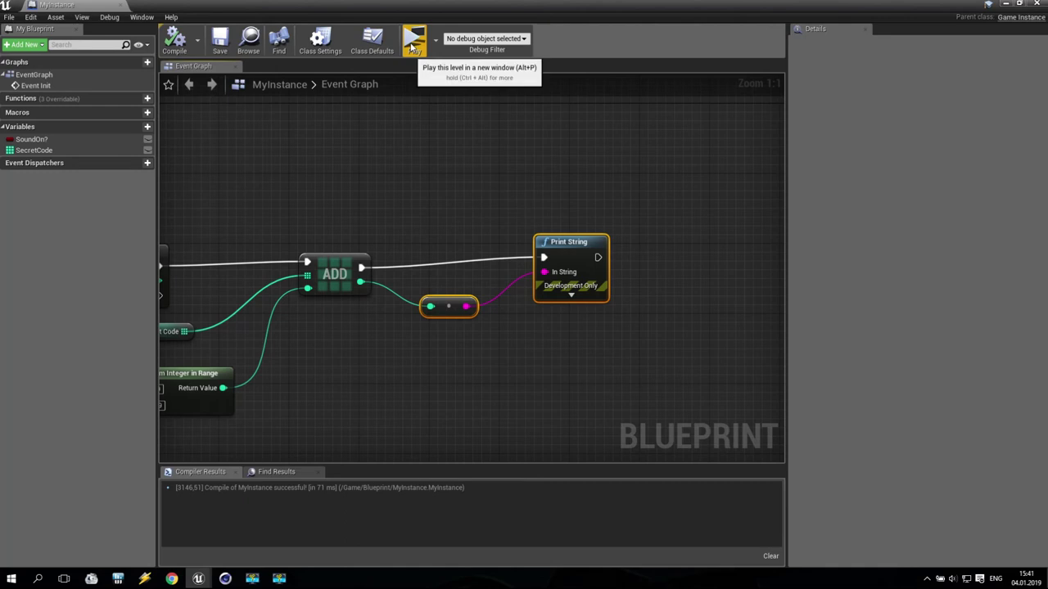
pyautogui.click(570, 296)
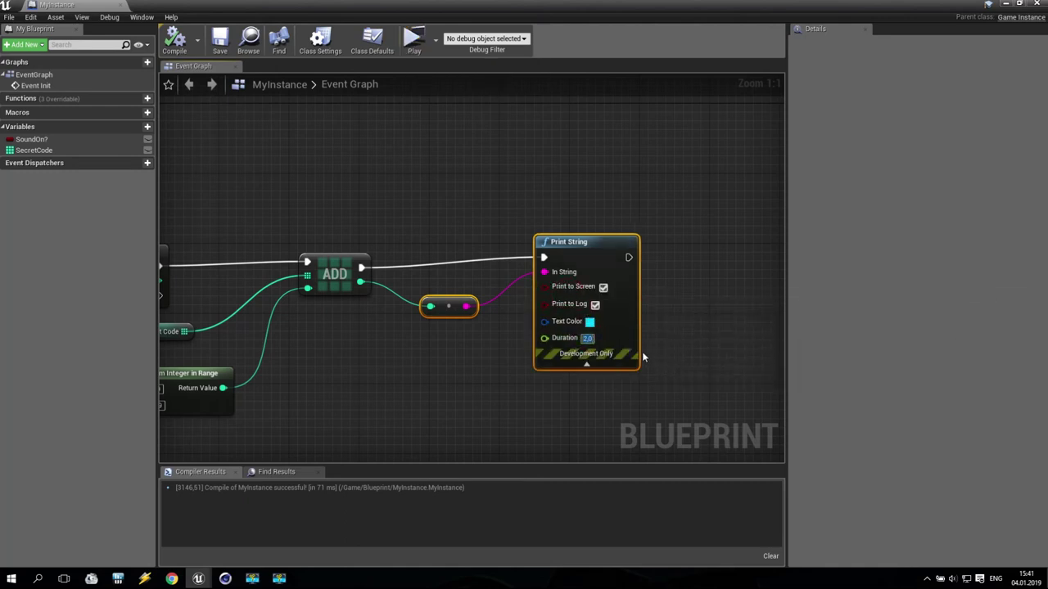
pyautogui.write('5')
pyautogui.click(589, 321)
pyautogui.moveTo(695, 368); pyautogui.dragTo(774, 375)
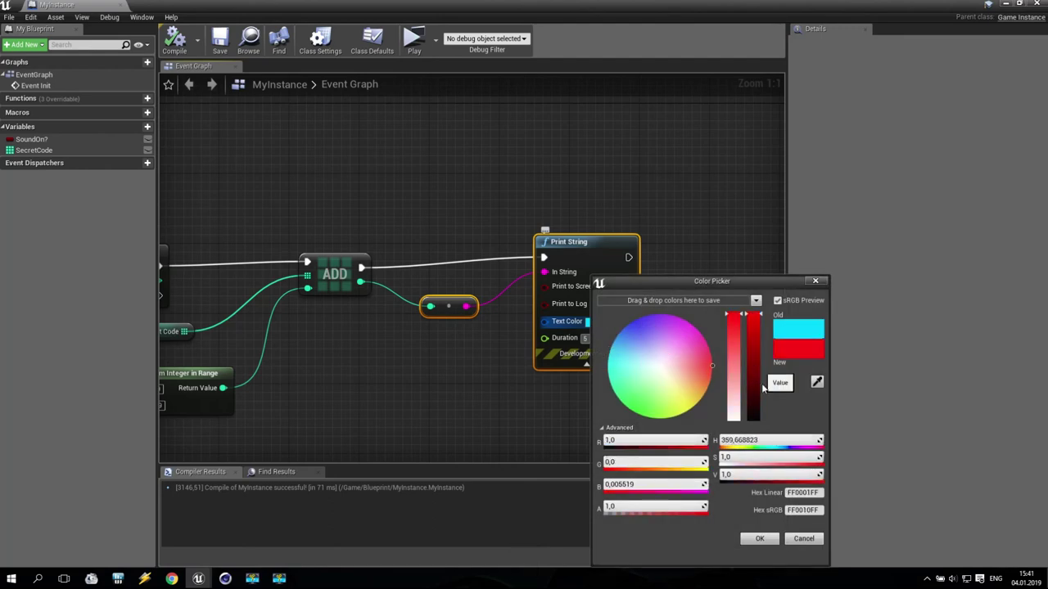
pyautogui.click(760, 539)
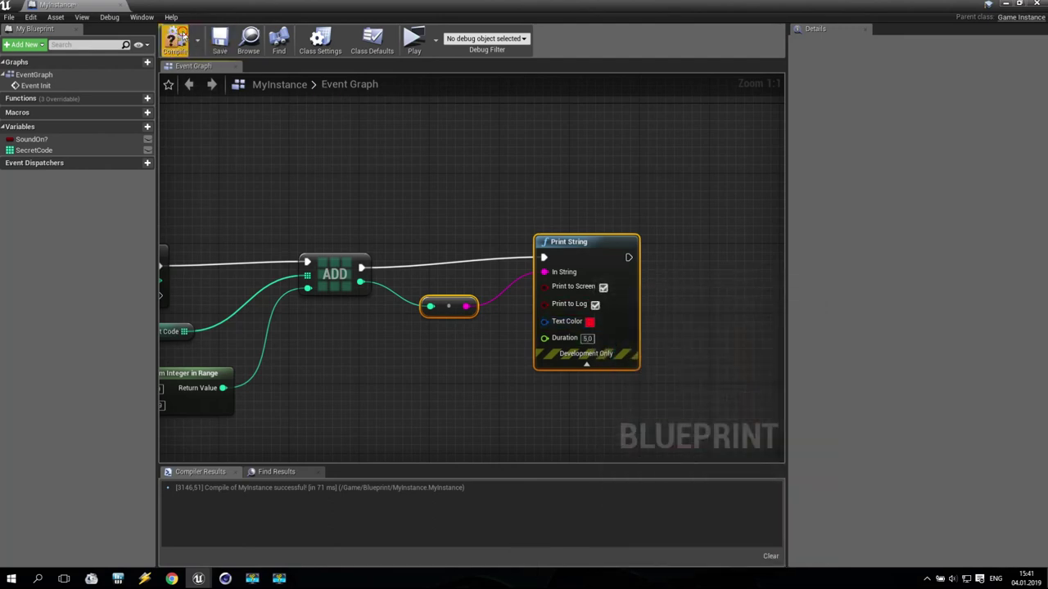
# - Compile MyInstance, run the game preview to check the printed values, and close the preview
pyautogui.click(414, 39)
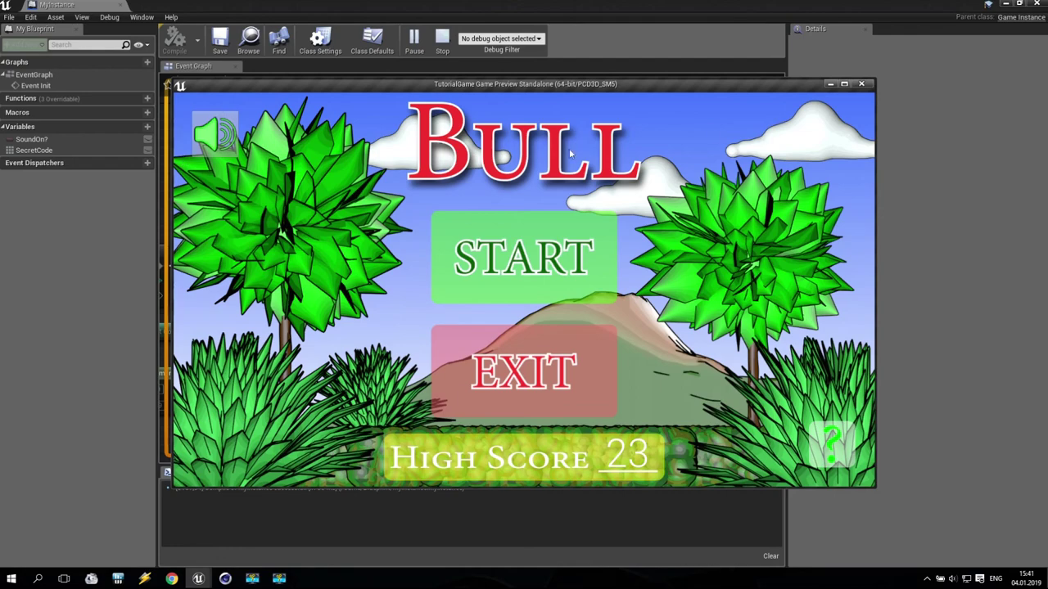
pyautogui.click(861, 83)
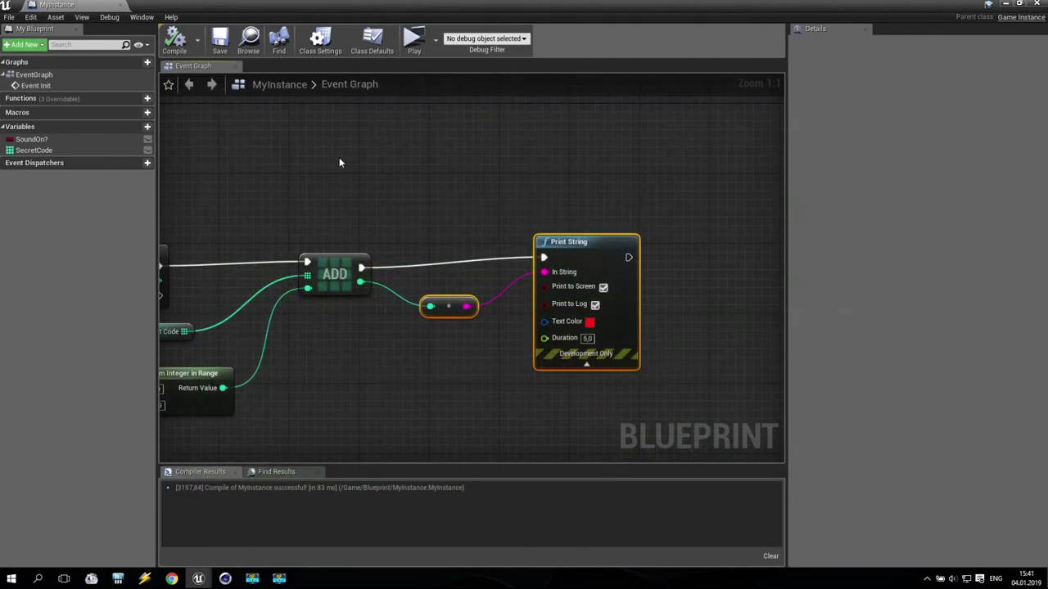
# - Examine the Event Init chain through Clear, ForLoop, Add and Print String, including the Secret Code getter feeding Add
pyautogui.scroll(-2, 340, 202)
pyautogui.moveTo(311, 189); pyautogui.dragTo(521, 194, button='right')
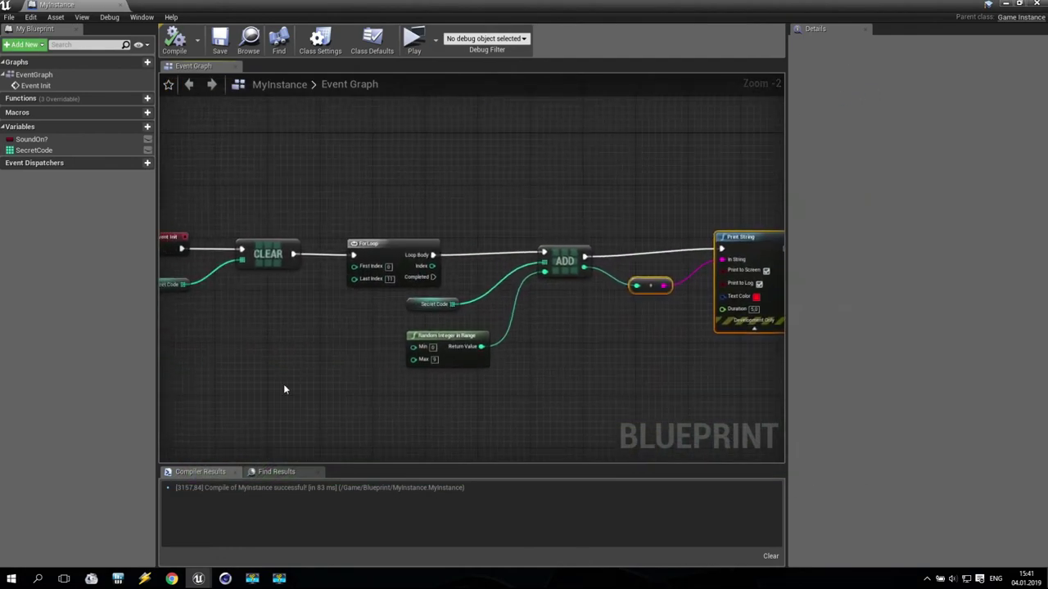
pyautogui.moveTo(663, 382); pyautogui.dragTo(539, 361, button='right')
pyautogui.click(535, 272)
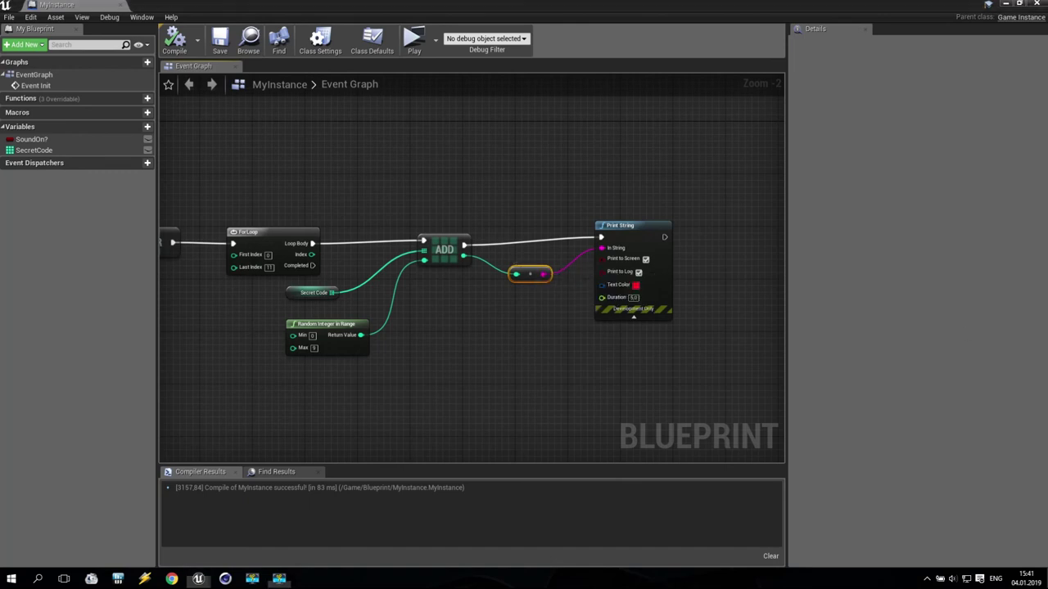
pyautogui.click(313, 293)
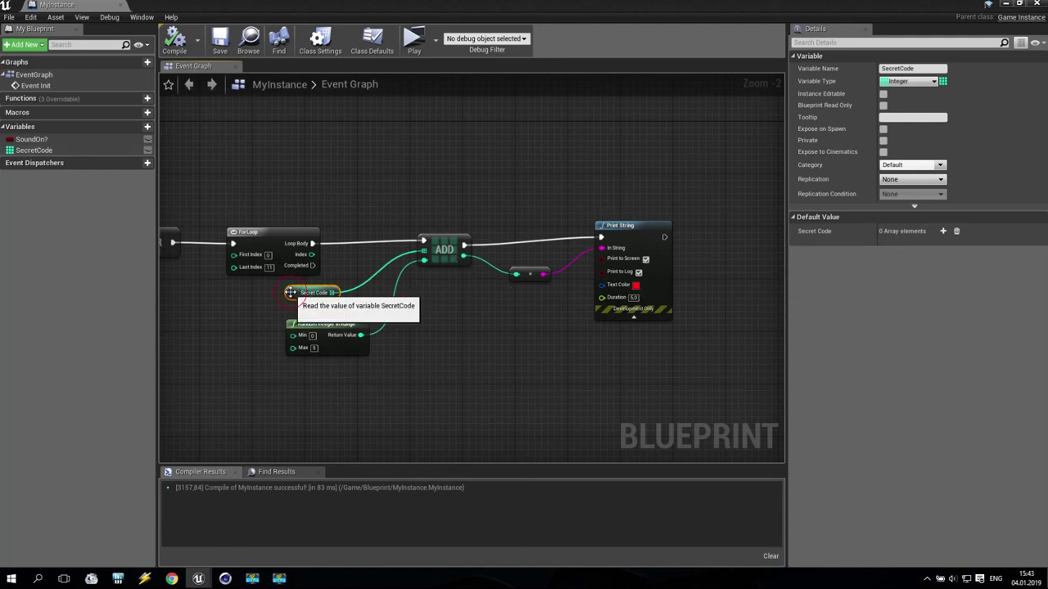
pyautogui.moveTo(270, 291); pyautogui.dragTo(329, 305)
pyautogui.moveTo(266, 287); pyautogui.dragTo(338, 308)
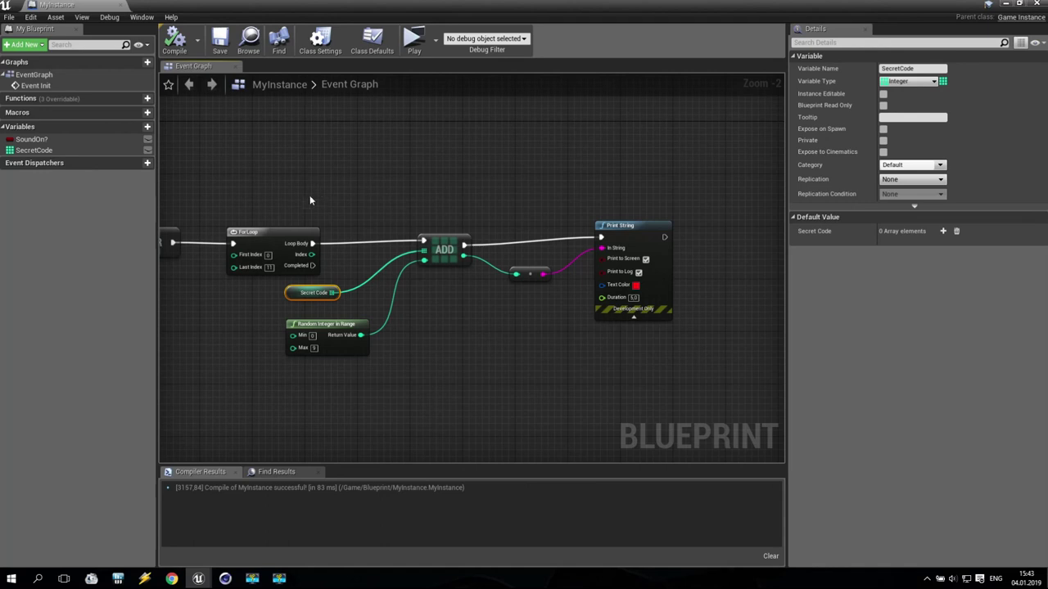
pyautogui.moveTo(309, 195); pyautogui.dragTo(414, 194, button='right')
pyautogui.scroll(-1, 407, 209)
pyautogui.moveTo(328, 169); pyautogui.dragTo(346, 186, button='right')
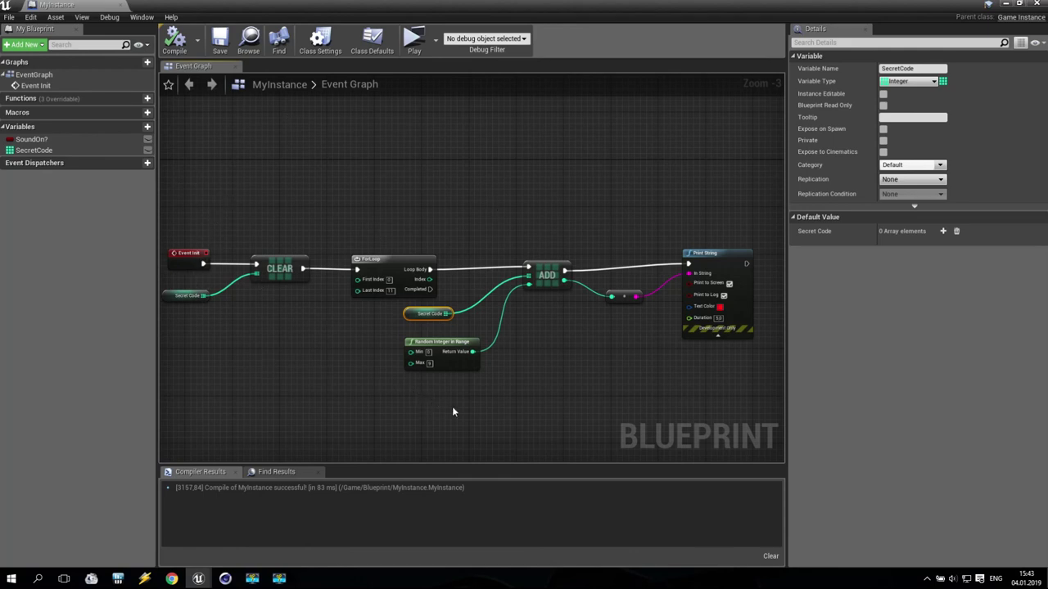
# - Delete the Print String node and its integer-to-string conversion, and compile MyInstance
pyautogui.moveTo(495, 335); pyautogui.dragTo(380, 310, button='right')
pyautogui.moveTo(494, 177); pyautogui.dragTo(663, 346)
pyautogui.press('Delete')
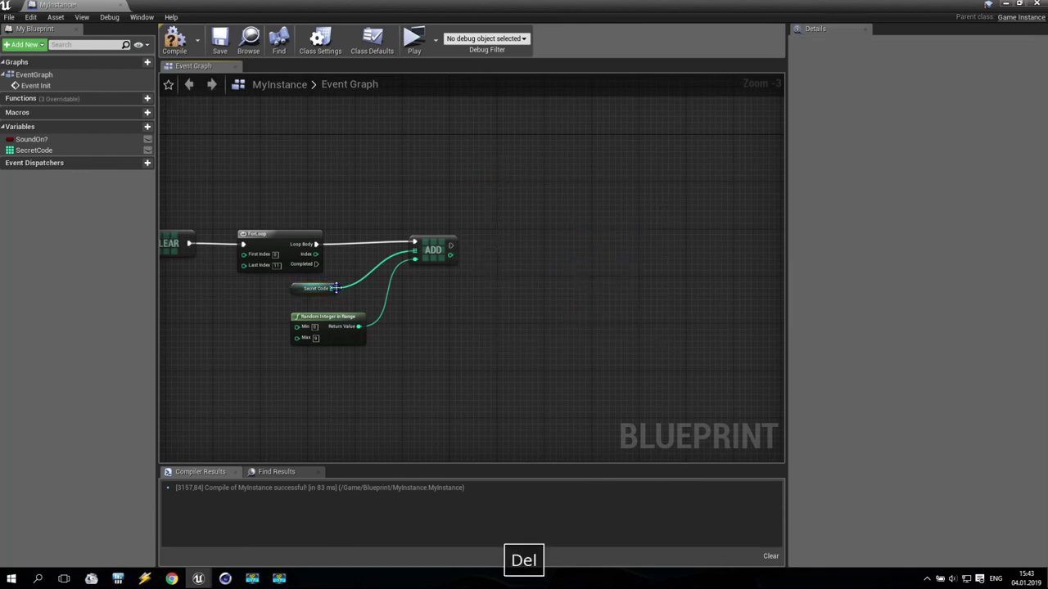
pyautogui.moveTo(335, 288); pyautogui.dragTo(503, 267, button='right')
pyautogui.moveTo(250, 166); pyautogui.dragTo(659, 366)
pyautogui.click(178, 50)
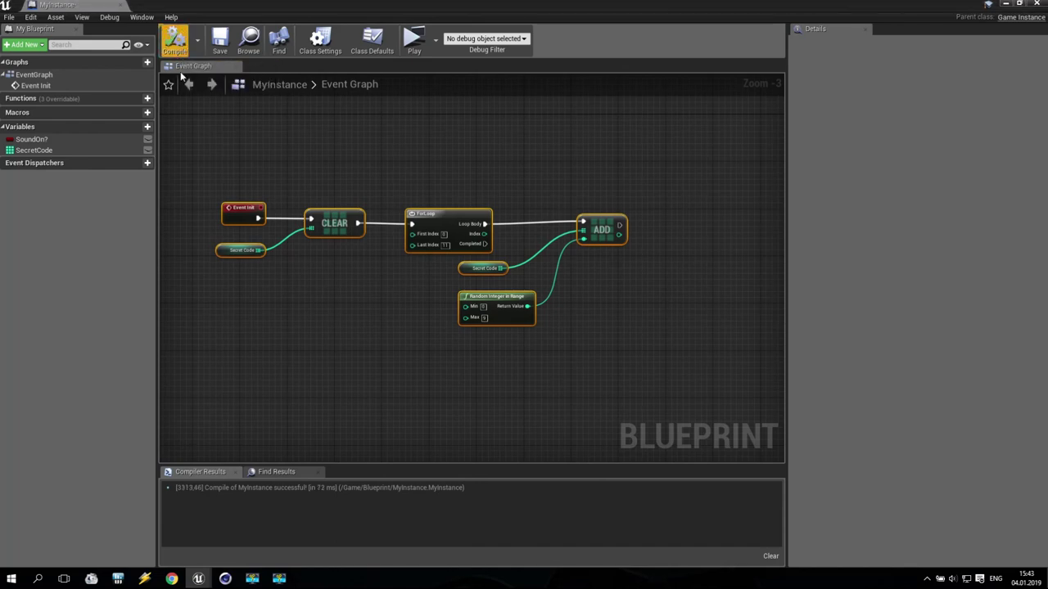
# - Close the MyInstance blueprint and play the game from the StartGame level
pyautogui.click(121, 6)
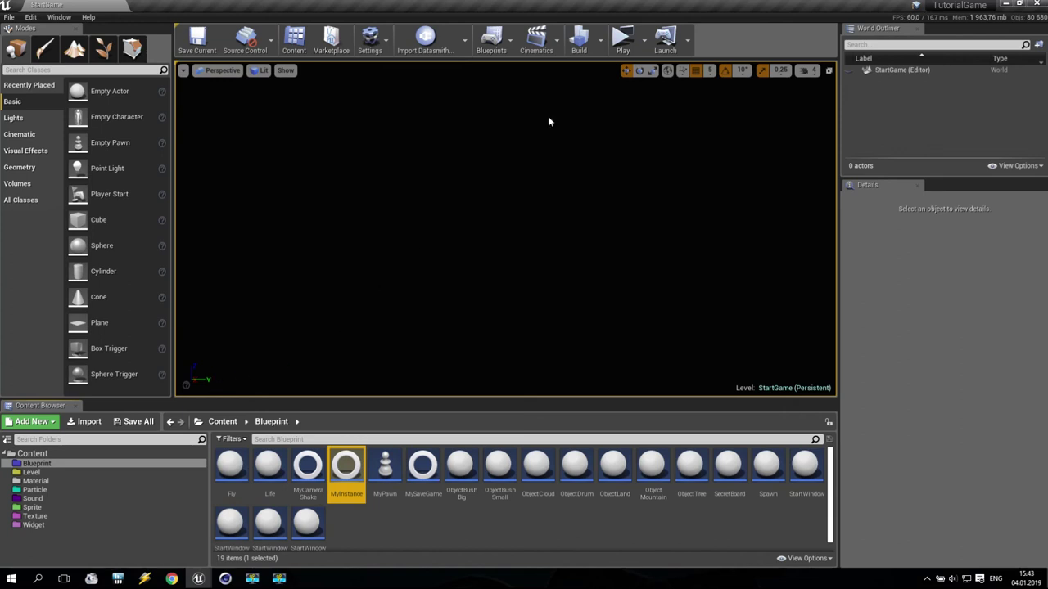
pyautogui.click(623, 38)
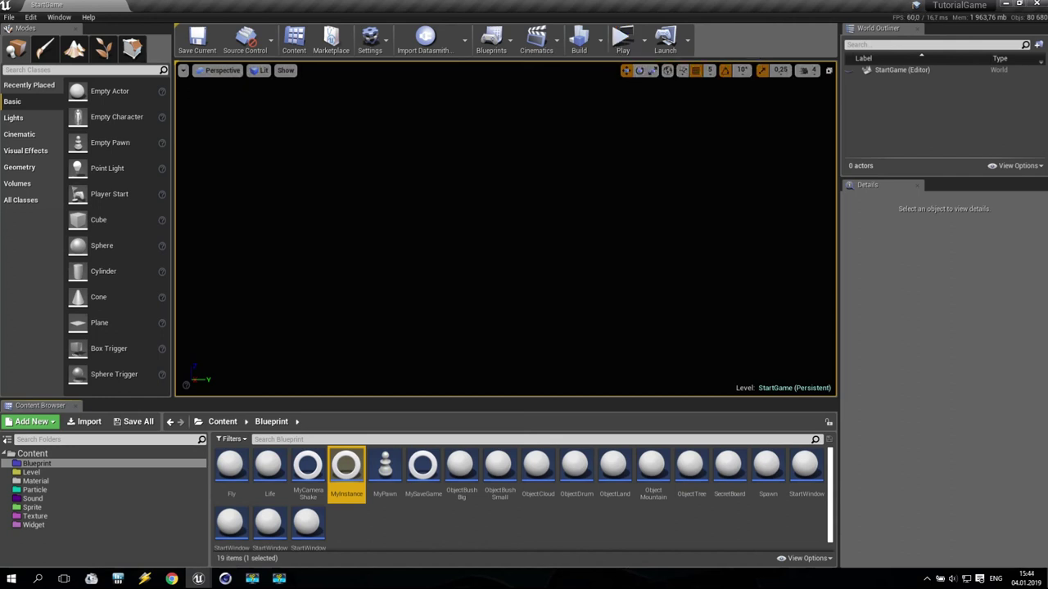